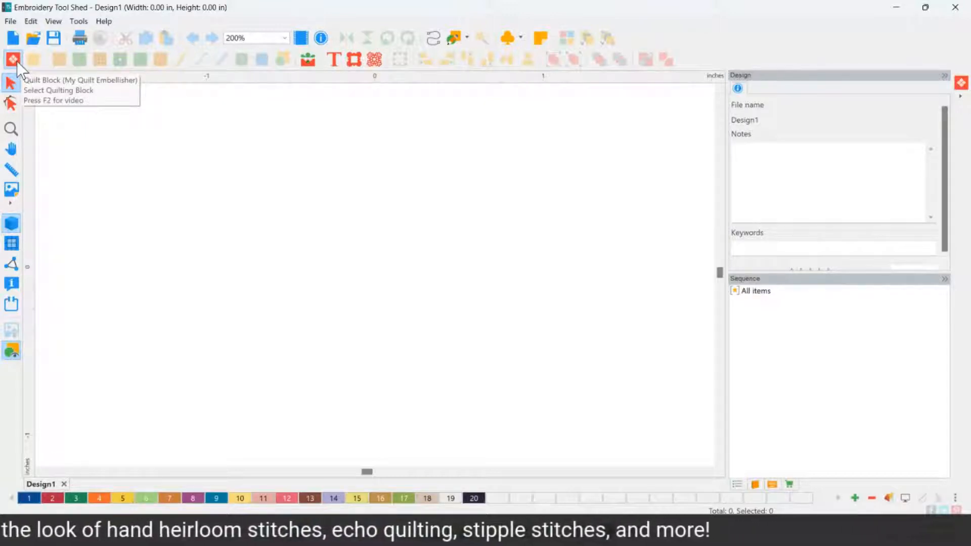
- Open the quilt block library and look through the categories from Album Blocks to Diamond In Square
{"action": "left_click", "coordinate": [13, 59]}
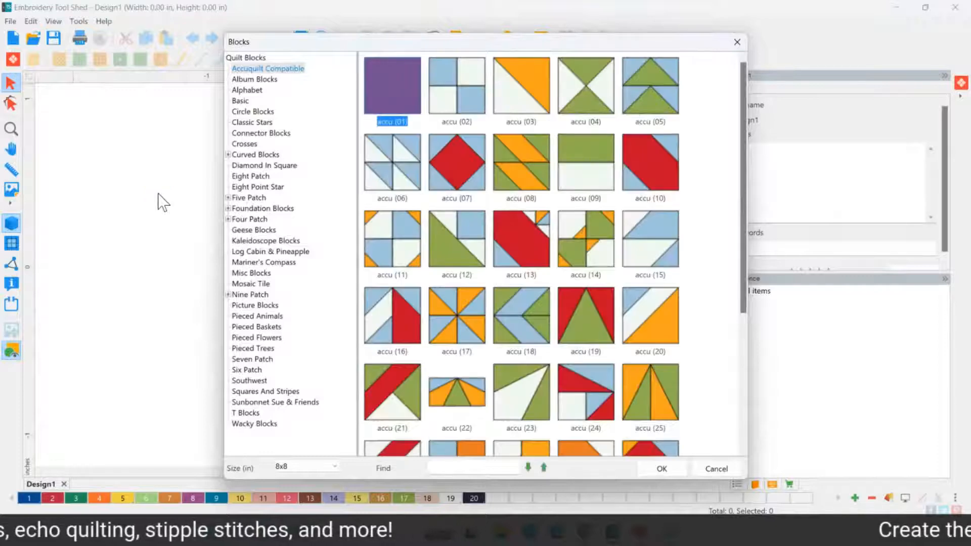
{"action": "left_click", "coordinate": [254, 79]}
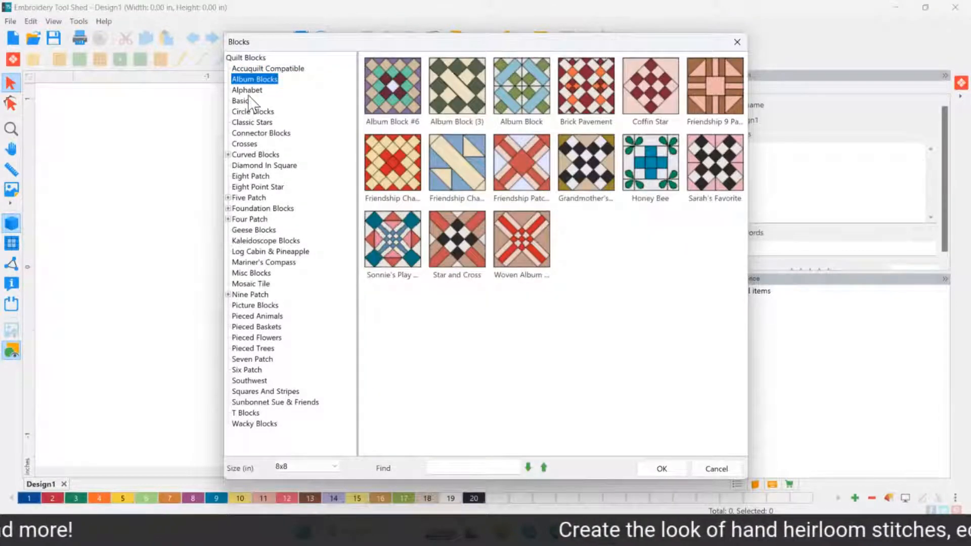
{"action": "left_click", "coordinate": [257, 98]}
{"action": "key", "text": "Down"}
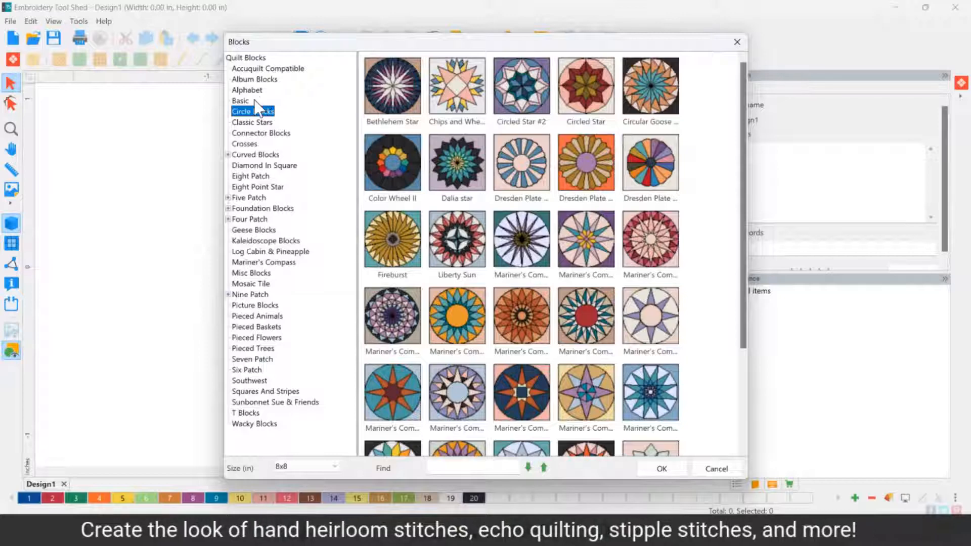
{"action": "left_click", "coordinate": [241, 123]}
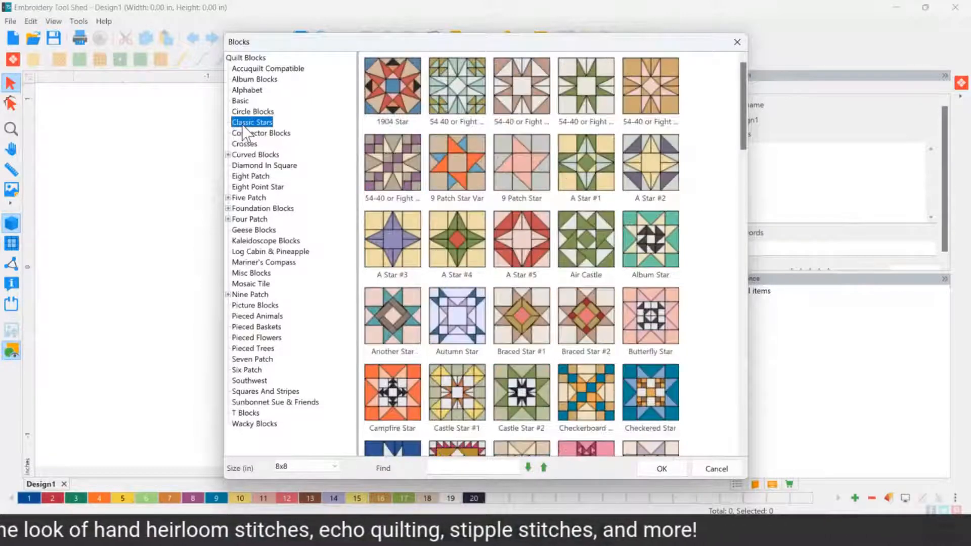
{"action": "left_click", "coordinate": [243, 130]}
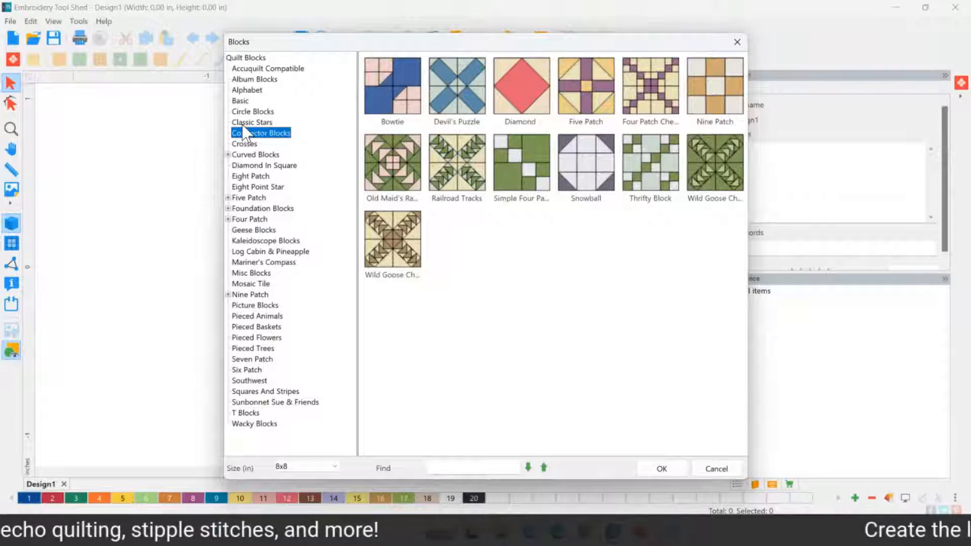
{"action": "key", "text": "Down"}
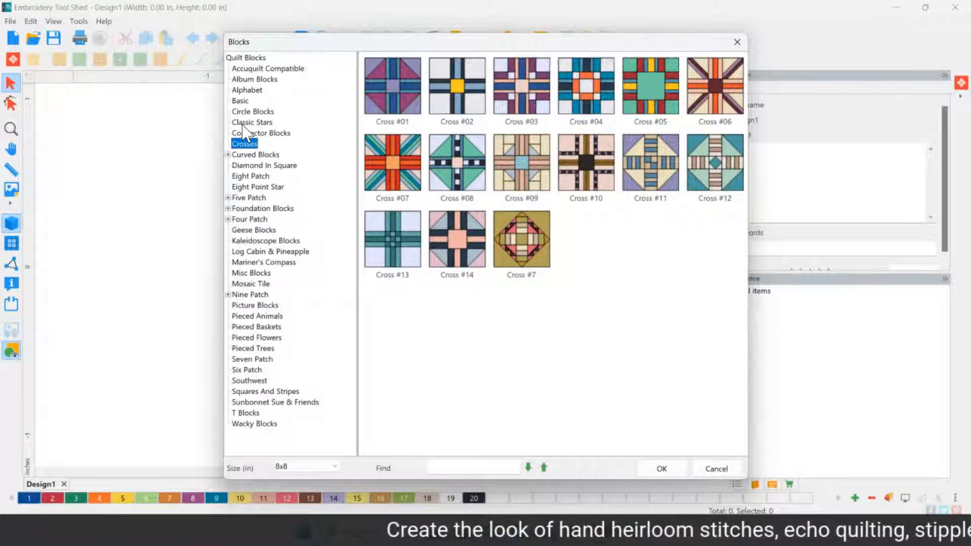
{"action": "key", "text": "Down"}
{"action": "key", "text": "Down"}
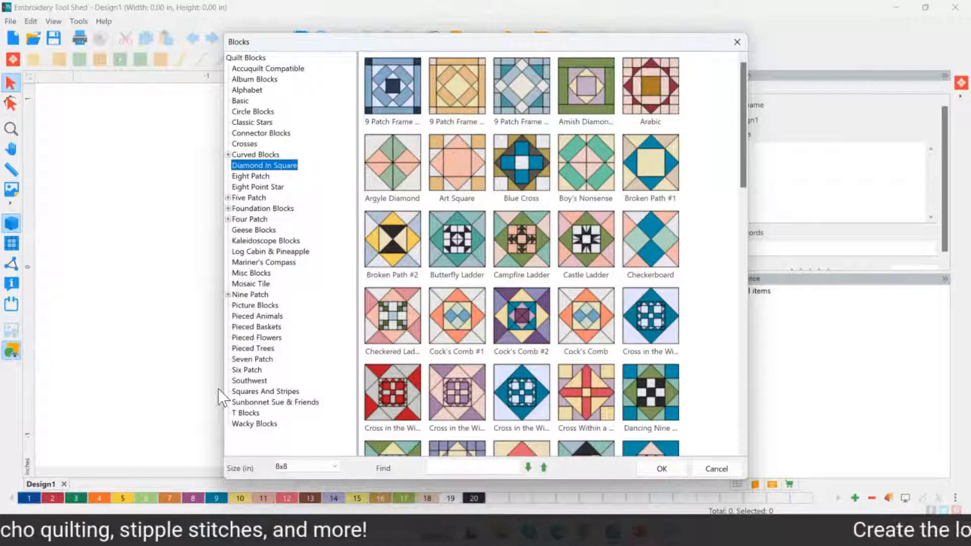
- Expand the Five Patch and Foundation Blocks categories and view the Foundation Alphabet blocks
{"action": "left_click", "coordinate": [251, 200]}
{"action": "double_click", "coordinate": [252, 200]}
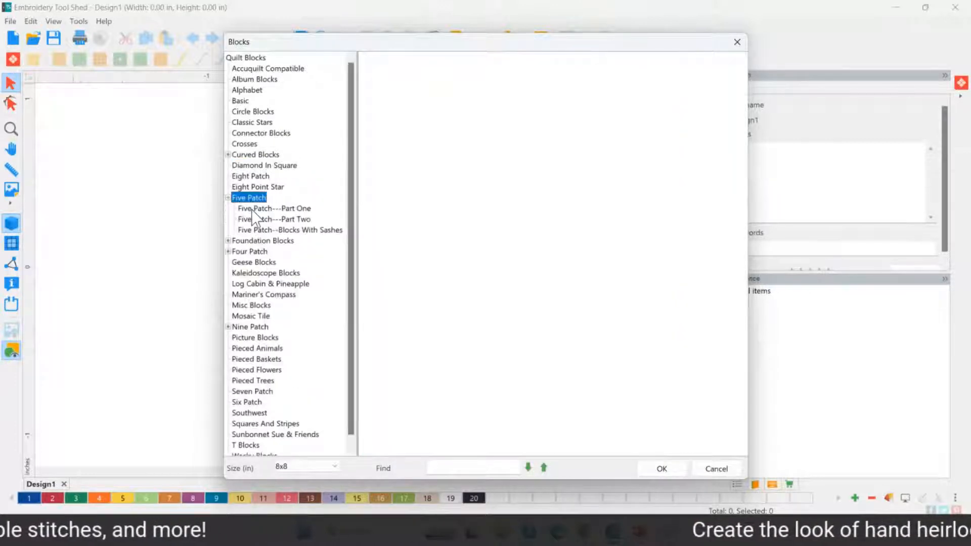
{"action": "left_click", "coordinate": [252, 241]}
{"action": "double_click", "coordinate": [252, 242]}
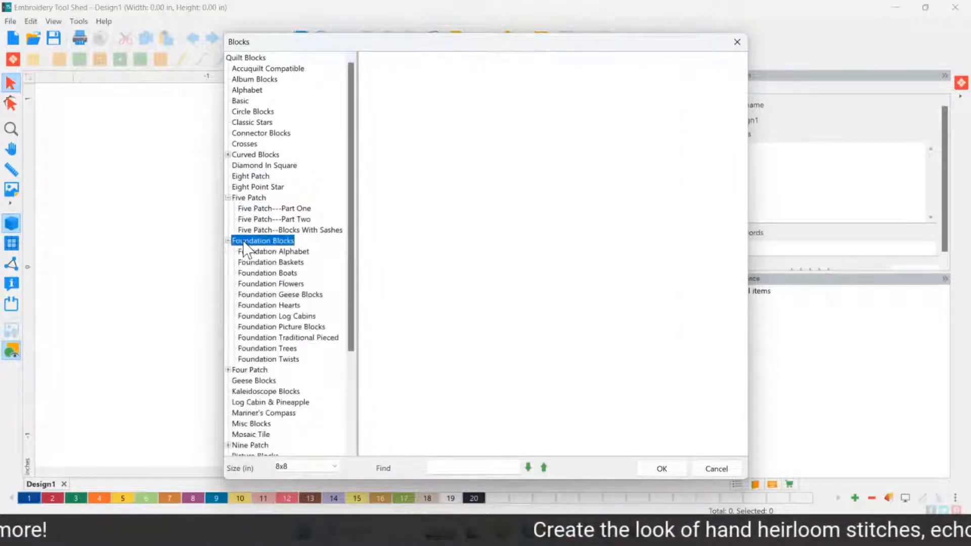
{"action": "left_click", "coordinate": [305, 252]}
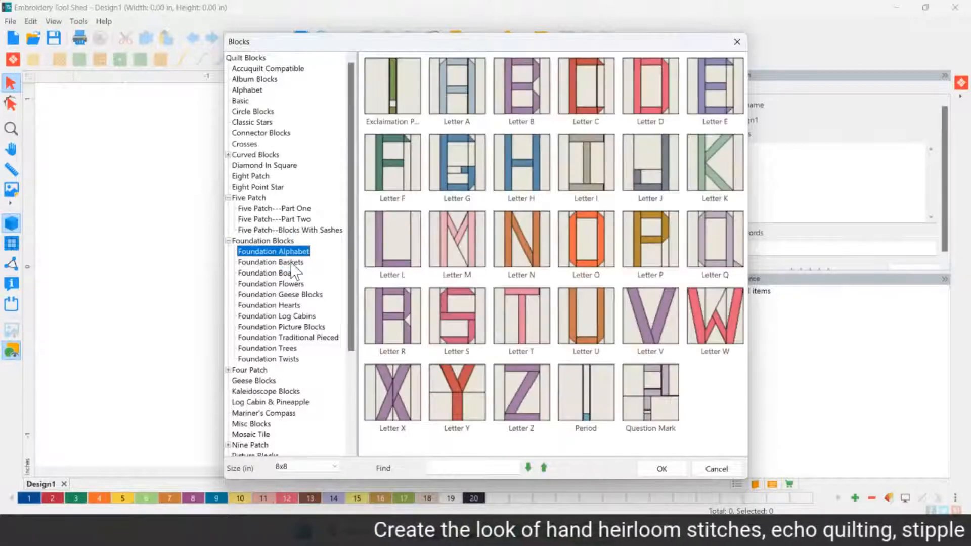
- Insert the Log Cabin #1 block from the Log Cabin & Pineapple category at 8x8 inches
{"action": "left_click", "coordinate": [259, 403]}
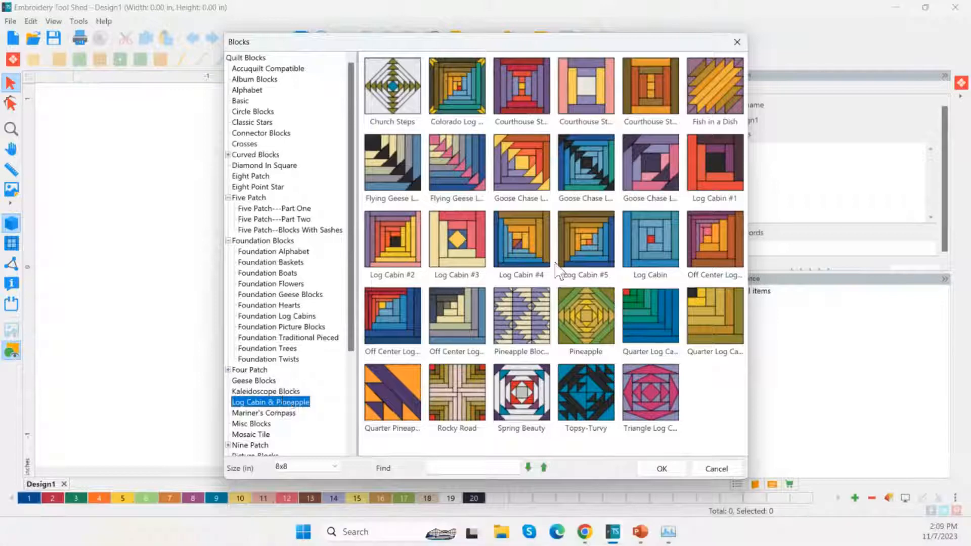
{"action": "left_click_drag", "start_coordinate": [708, 172], "coordinate": [725, 181]}
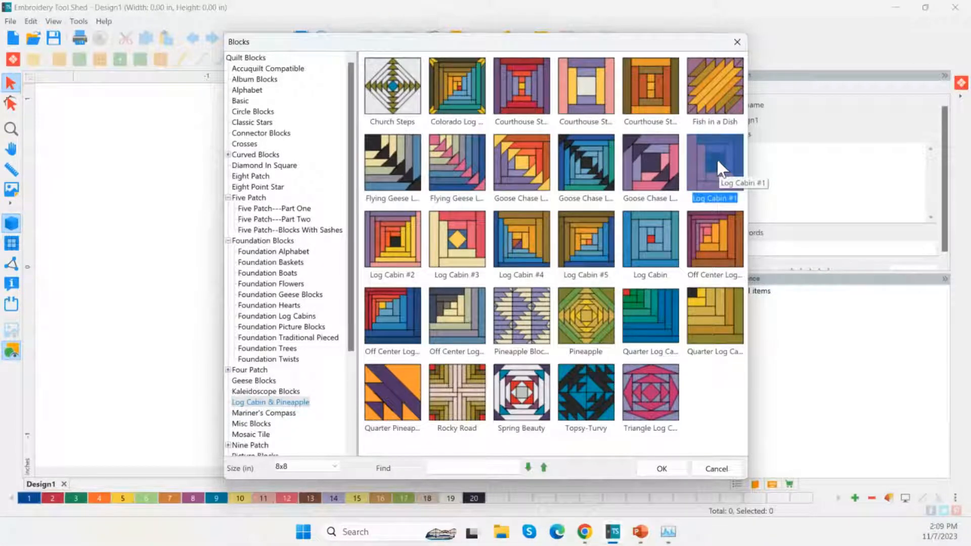
{"action": "left_click", "coordinate": [662, 469]}
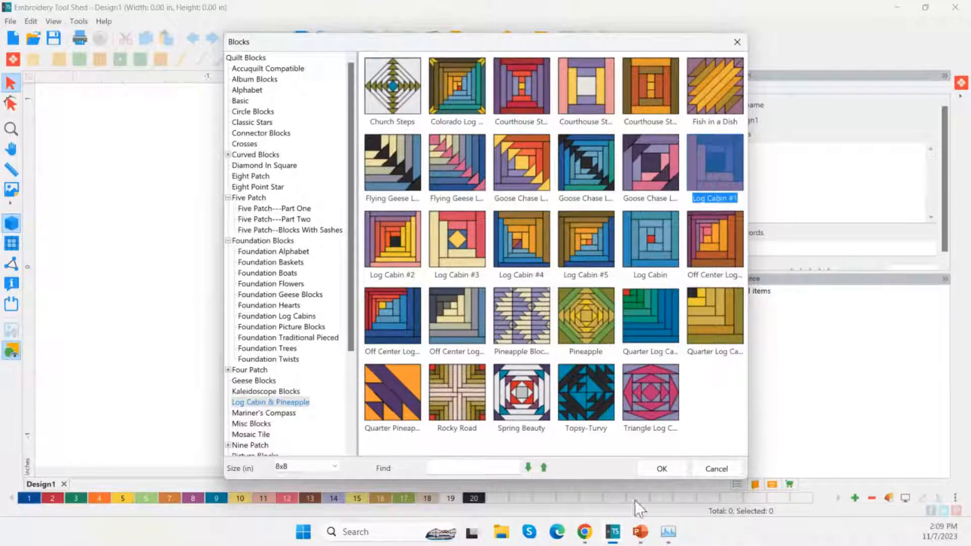
{"action": "left_click", "coordinate": [662, 468]}
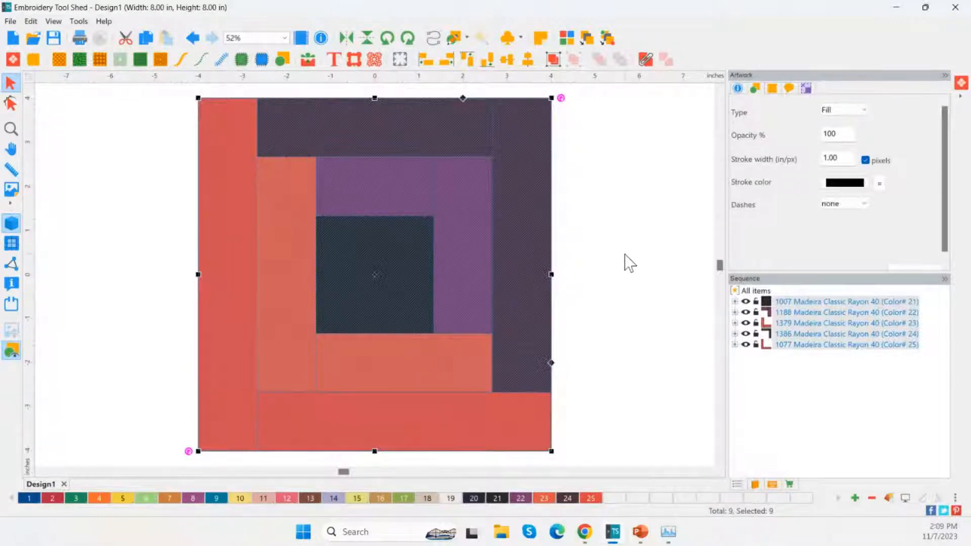
{"action": "left_click", "coordinate": [630, 263]}
- Examine the block's individual patches by selecting them one after another in the design and in the sequence
{"action": "left_click", "coordinate": [244, 235]}
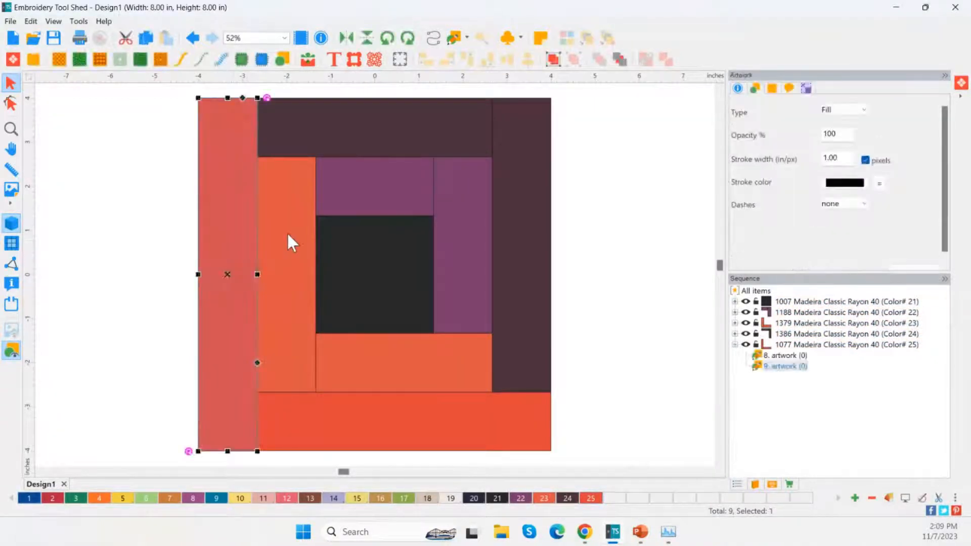
{"action": "left_click", "coordinate": [330, 134]}
{"action": "left_click", "coordinate": [428, 207]}
{"action": "left_click", "coordinate": [471, 213]}
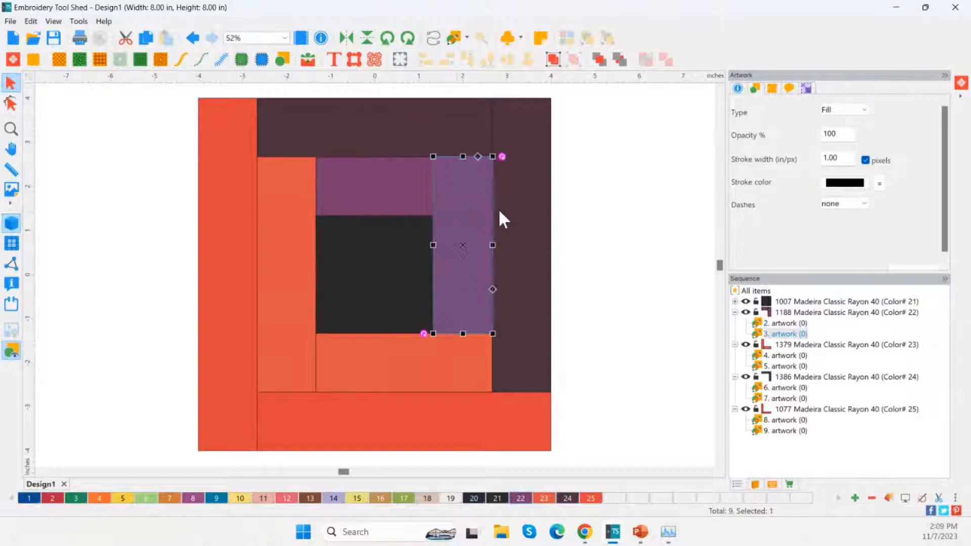
{"action": "left_click", "coordinate": [514, 215]}
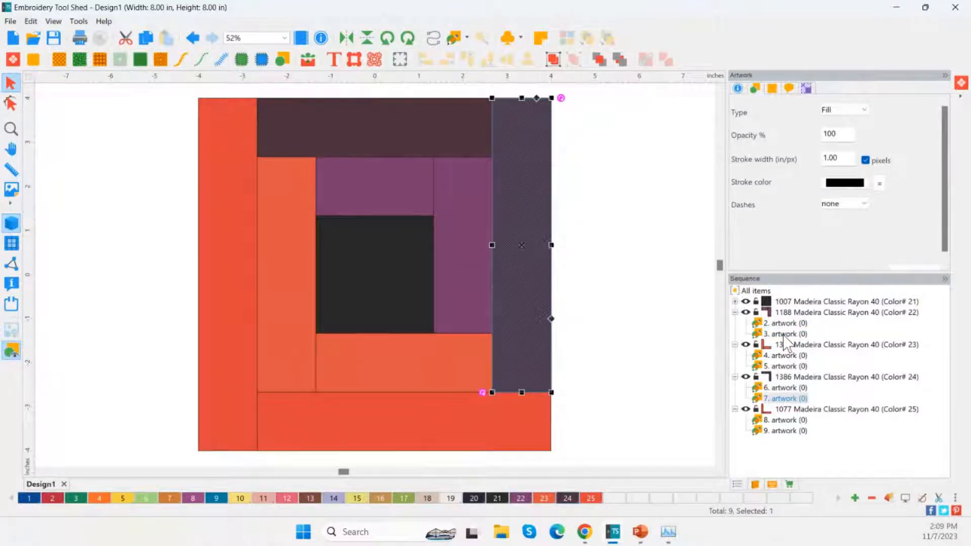
{"action": "left_click", "coordinate": [435, 357]}
{"action": "left_click", "coordinate": [419, 412]}
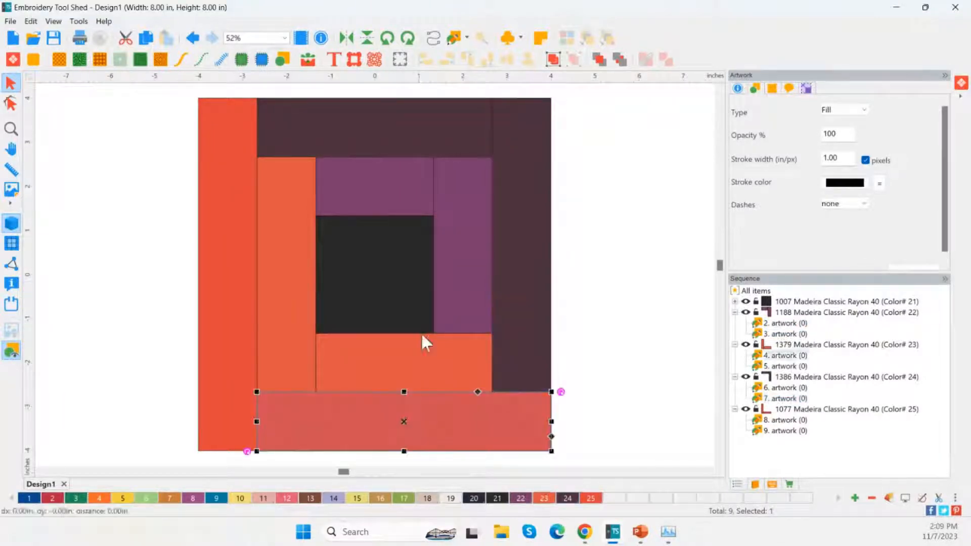
{"action": "left_click", "coordinate": [784, 324]}
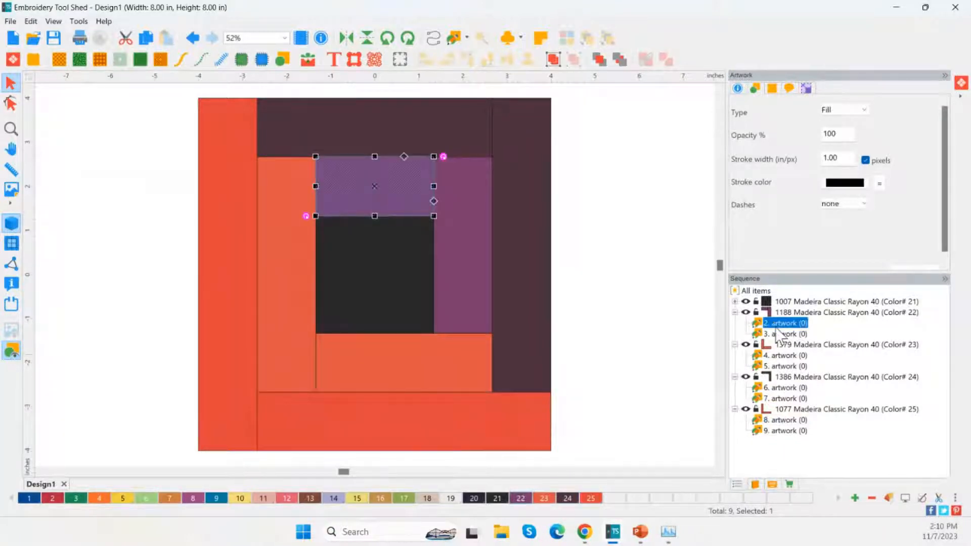
{"action": "left_click", "coordinate": [637, 340]}
- Set the opacity of all patches in the block to 60%
{"action": "left_click_drag", "start_coordinate": [173, 90], "coordinate": [587, 467]}
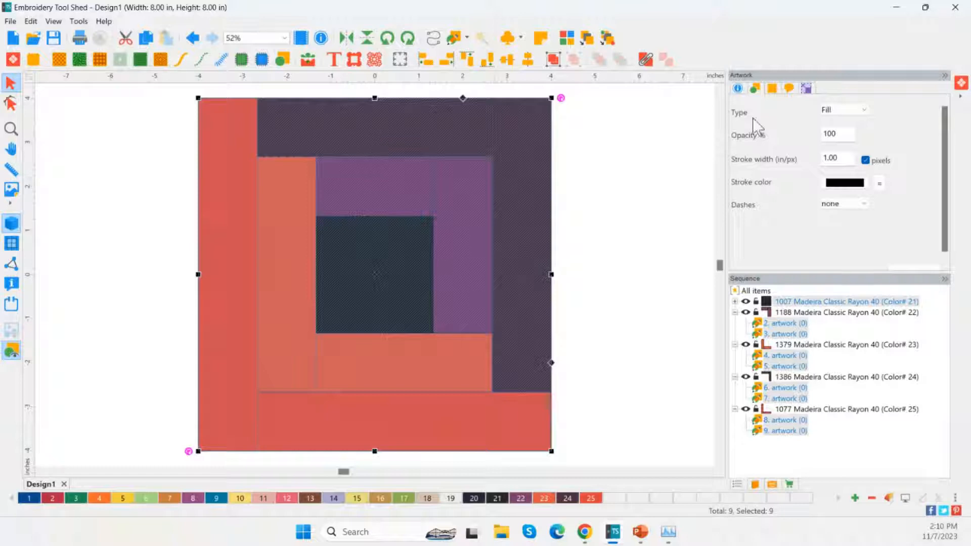
{"action": "double_click", "coordinate": [833, 134]}
{"action": "type", "text": "60"}
{"action": "left_click", "coordinate": [905, 263]}
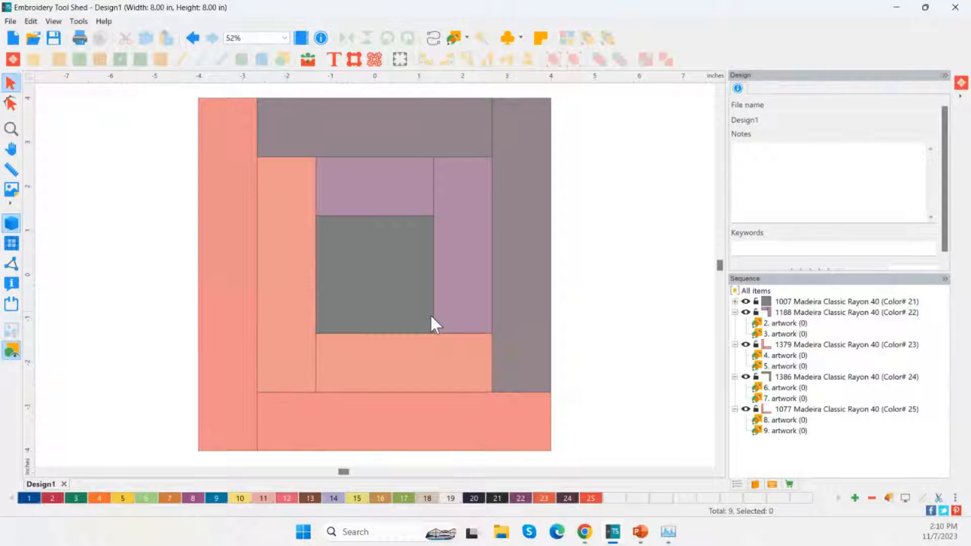
- Recolor the center square with thread color 8, Exquisite 1323 Orchid
{"action": "left_click", "coordinate": [409, 281]}
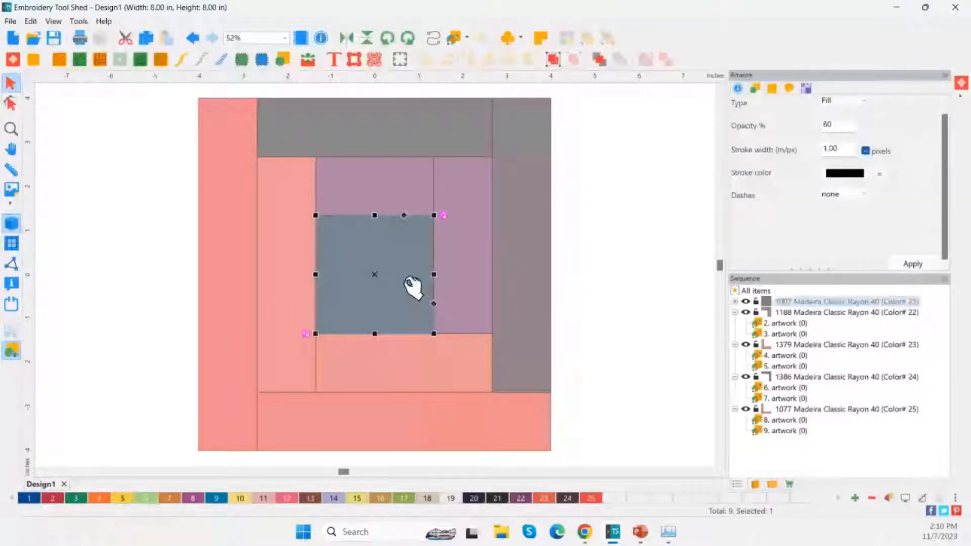
{"action": "left_click", "coordinate": [192, 498]}
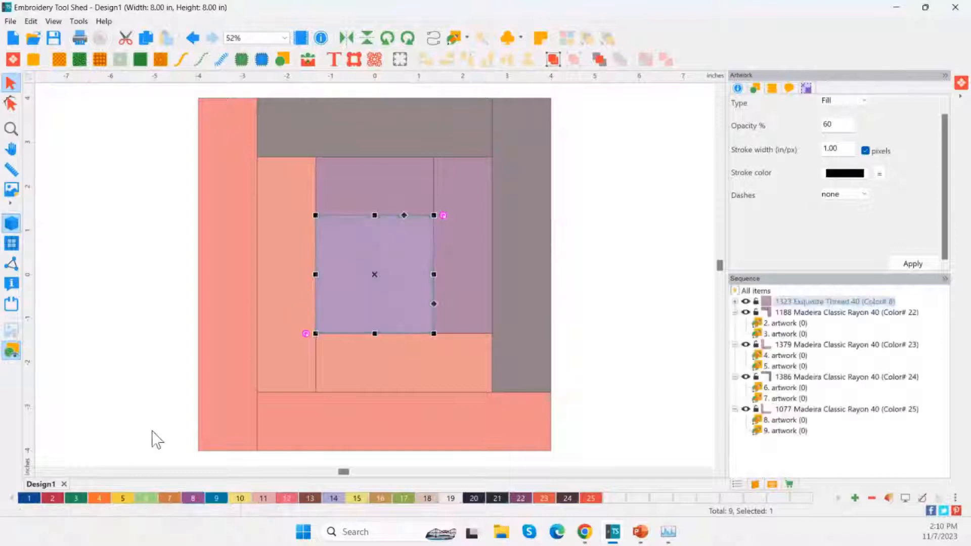
{"action": "left_click", "coordinate": [160, 341]}
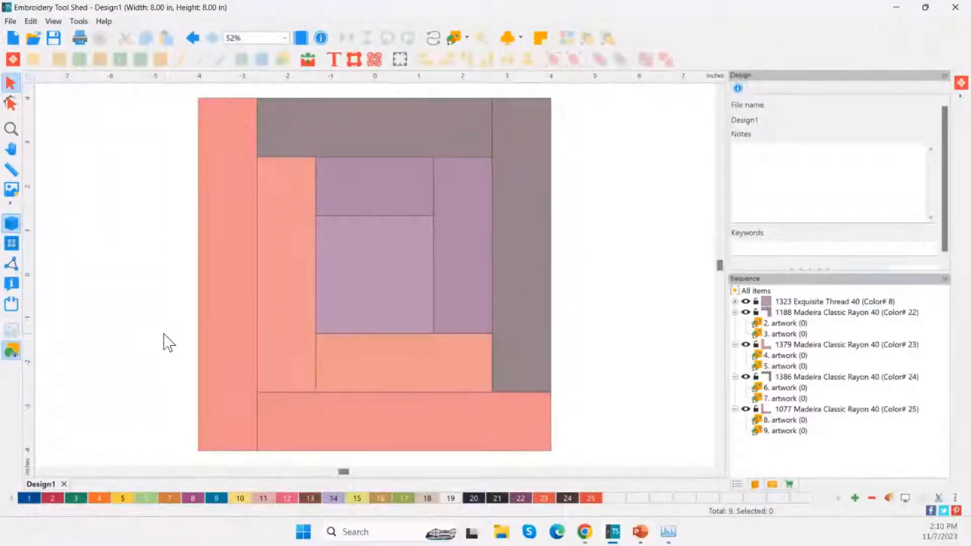
- Change the center square's thread color 8 to Exquisite 343 Tulip
{"action": "left_click", "coordinate": [372, 263]}
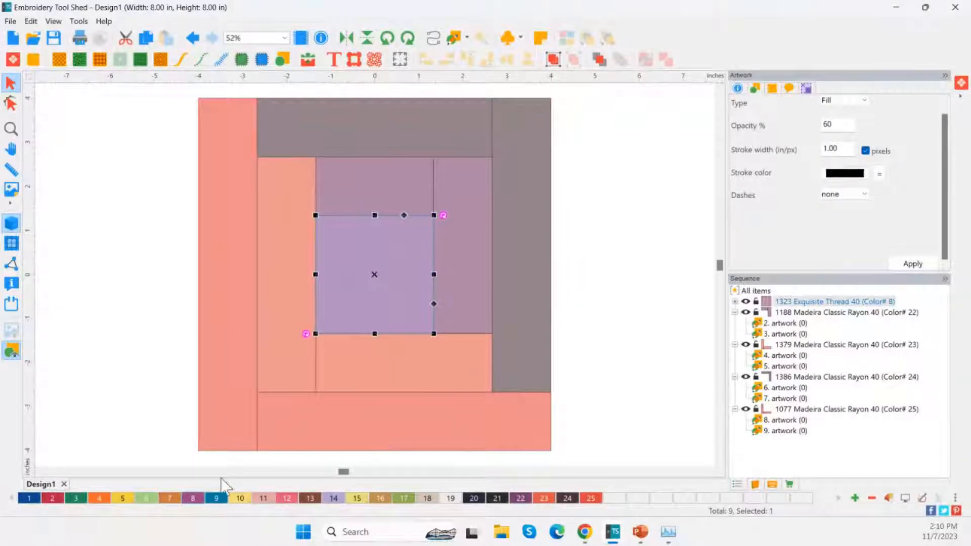
{"action": "double_click", "coordinate": [195, 500]}
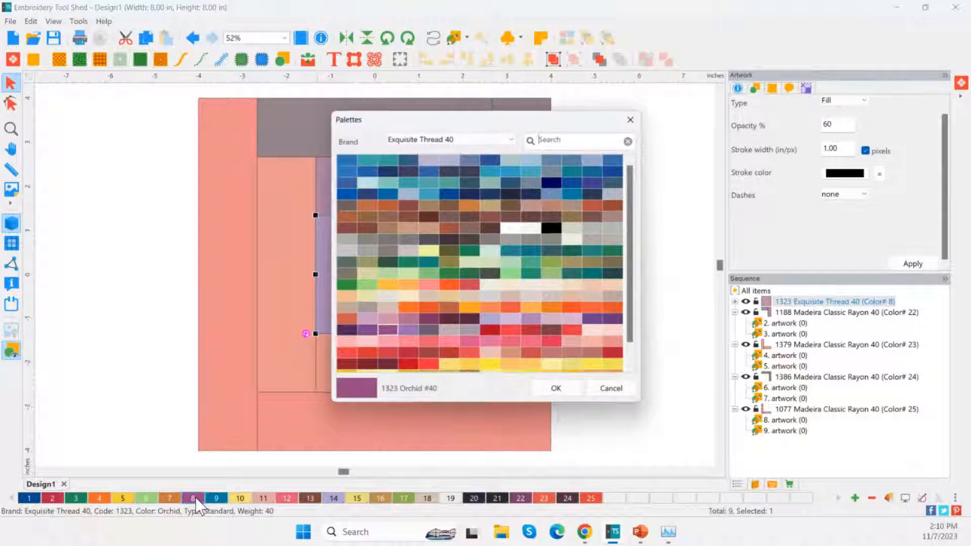
{"action": "left_click", "coordinate": [367, 321]}
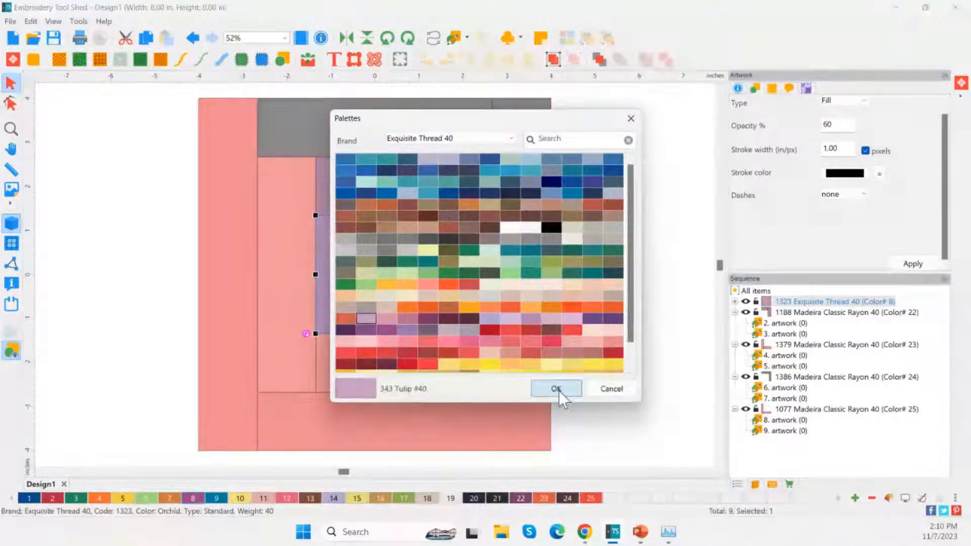
{"action": "left_click", "coordinate": [558, 389]}
{"action": "key", "text": "Escape"}
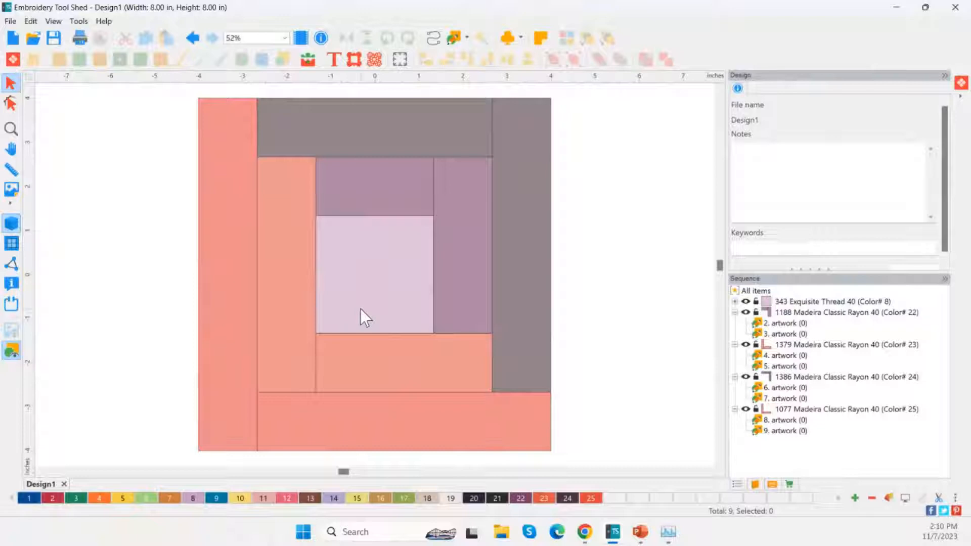
- Recolor the two purple patches bordering the center square with thread color 12, Exquisite 325 Rose Delight
{"action": "left_click", "coordinate": [354, 303]}
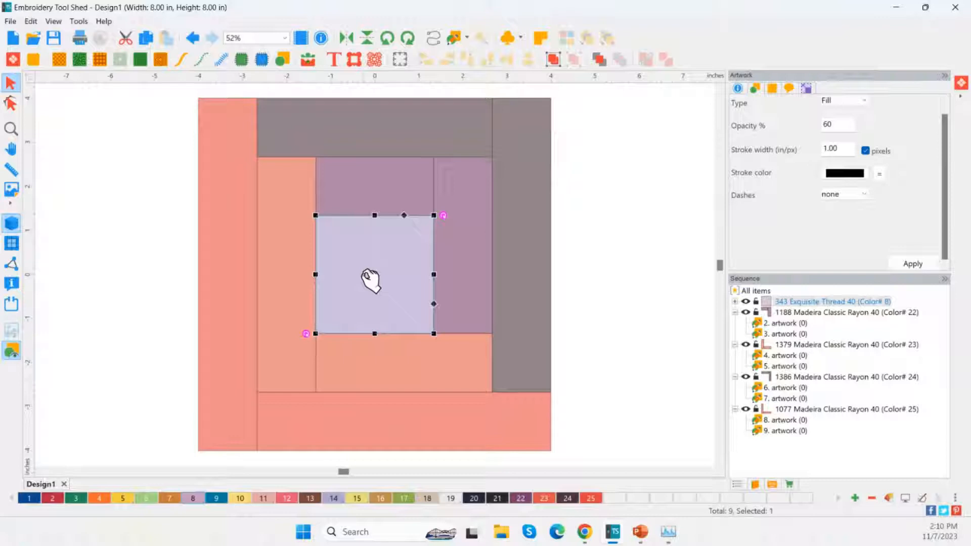
{"action": "left_click", "coordinate": [374, 187]}
{"action": "left_click", "coordinate": [479, 223], "text": "shift"}
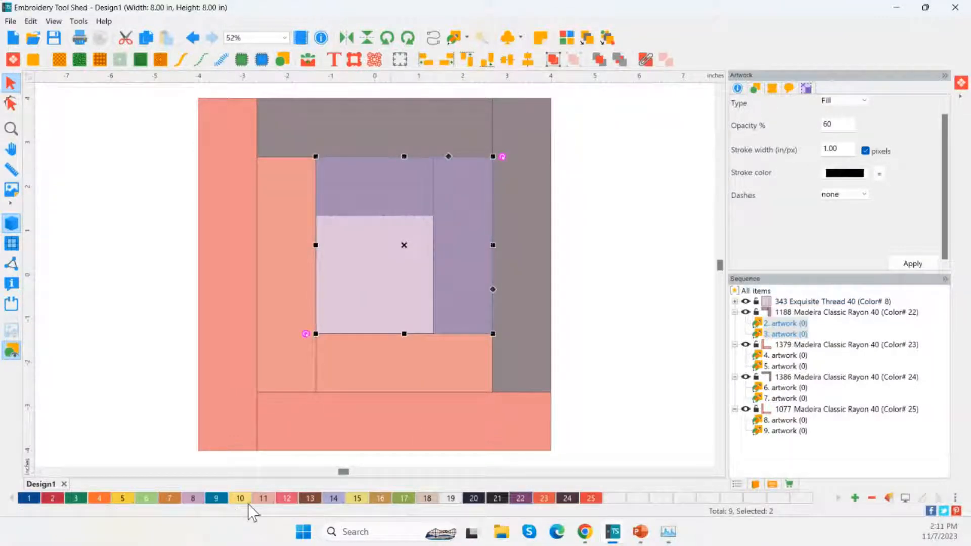
{"action": "left_click", "coordinate": [286, 499]}
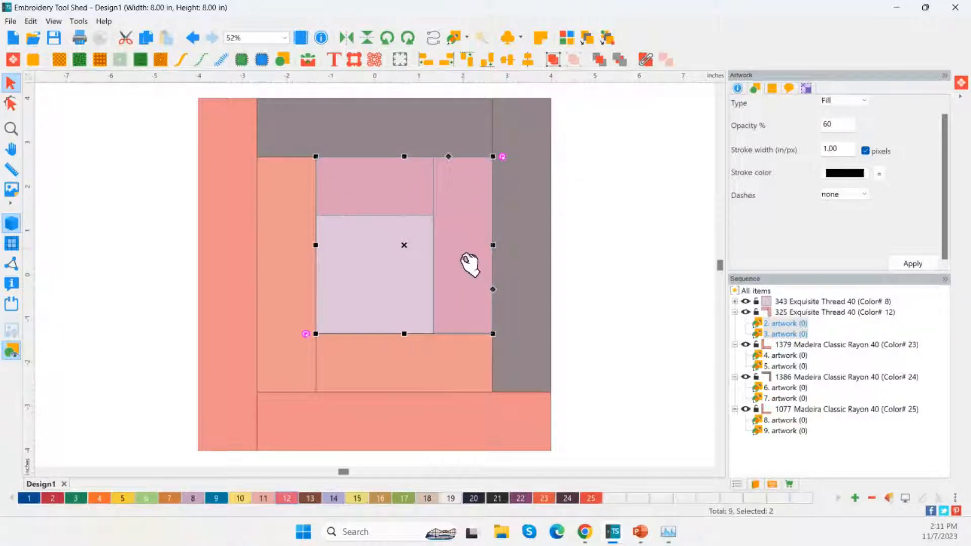
- Change thread color 12, used by the two patches bordering the center square, to Exquisite Thread 347
{"action": "double_click", "coordinate": [287, 500]}
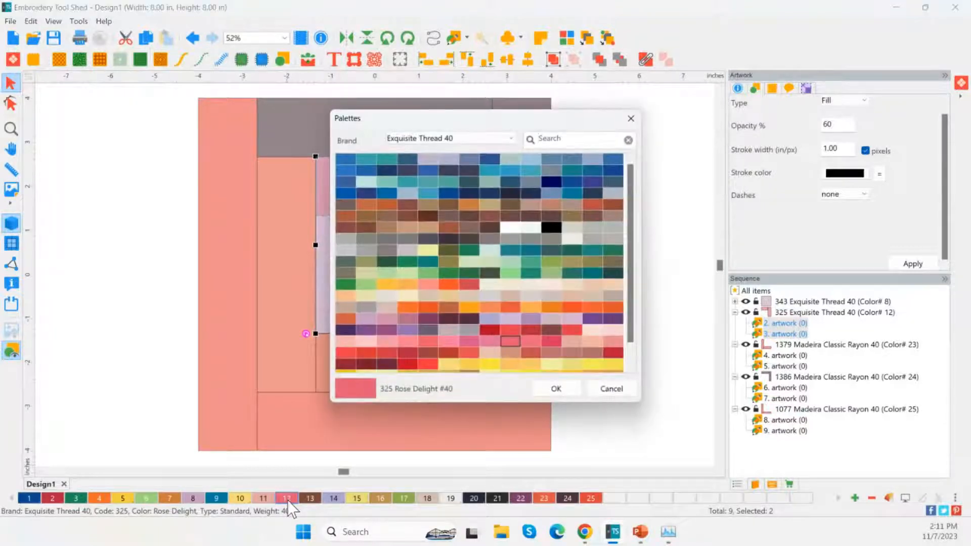
{"action": "left_click", "coordinate": [405, 319]}
{"action": "key", "text": "Return"}
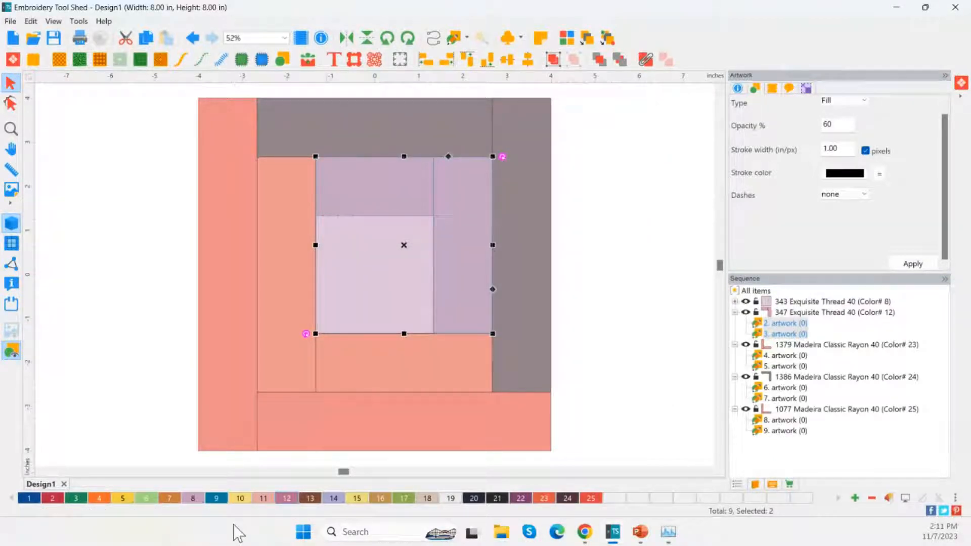
{"action": "left_click", "coordinate": [558, 287]}
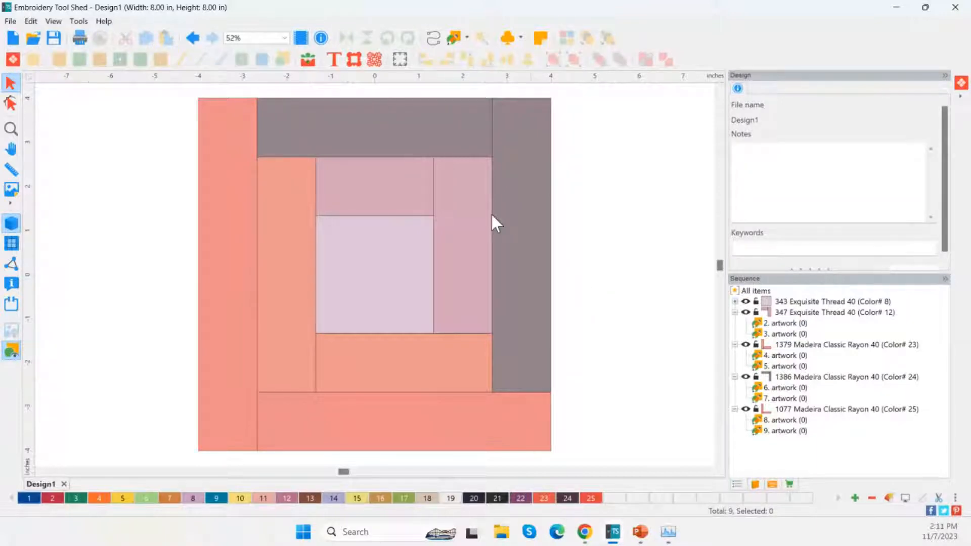
- Try to change thread color 22 to Madeira Classic Rayon 40 1235 Crocus
{"action": "double_click", "coordinate": [520, 498]}
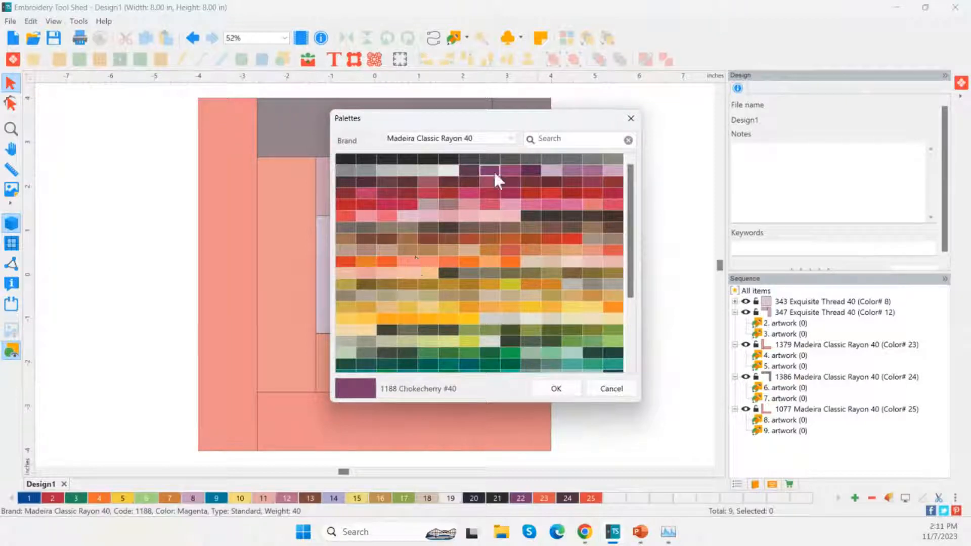
{"action": "left_click", "coordinate": [572, 172]}
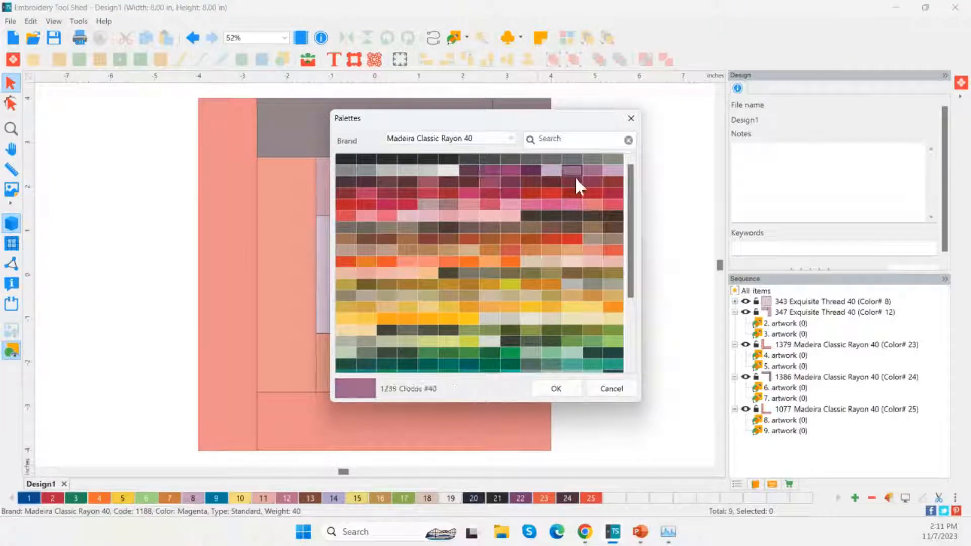
{"action": "left_click", "coordinate": [571, 387]}
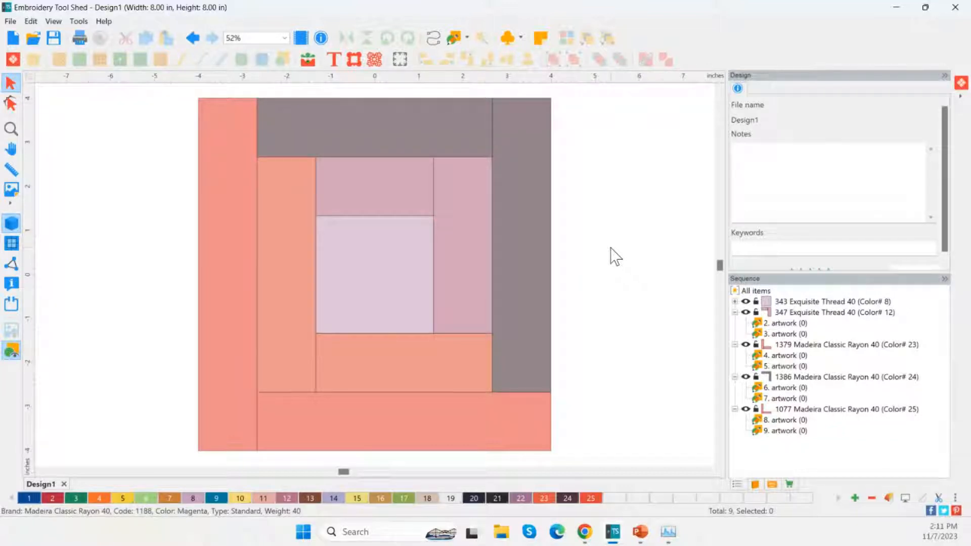
- Convert the full-height strip along the block's left edge to a Motif fill with pattern 115
{"action": "left_click", "coordinate": [228, 218]}
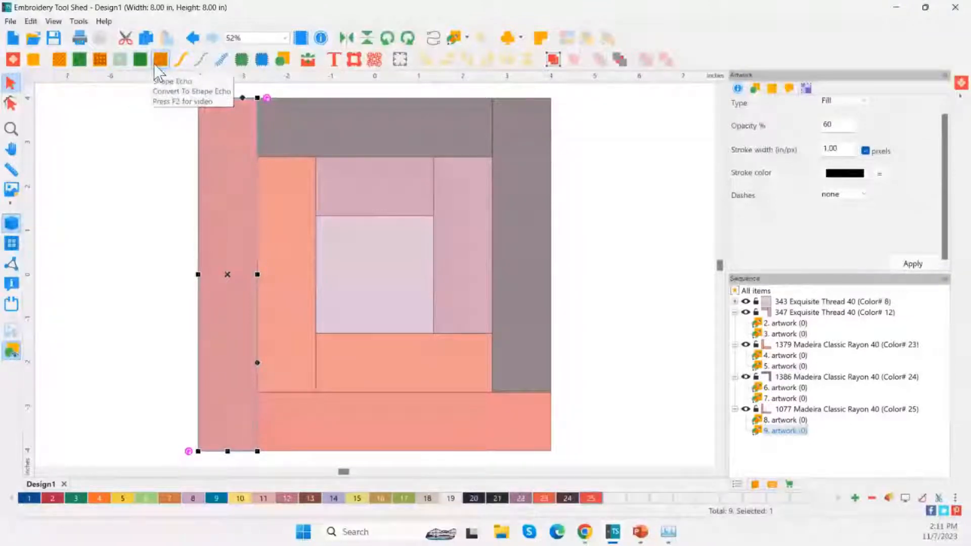
{"action": "left_click", "coordinate": [160, 61]}
{"action": "left_click", "coordinate": [323, 162]}
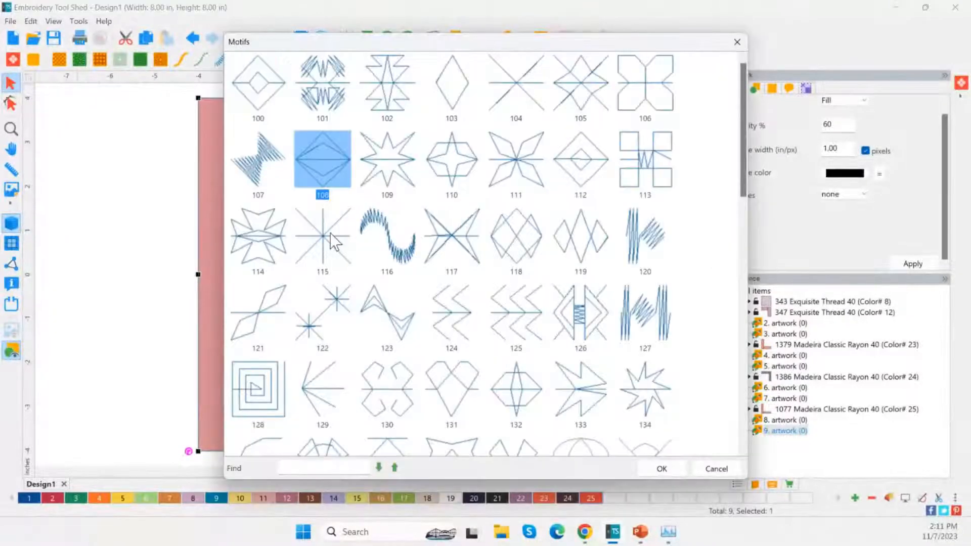
{"action": "left_click", "coordinate": [330, 233]}
{"action": "left_click", "coordinate": [665, 470]}
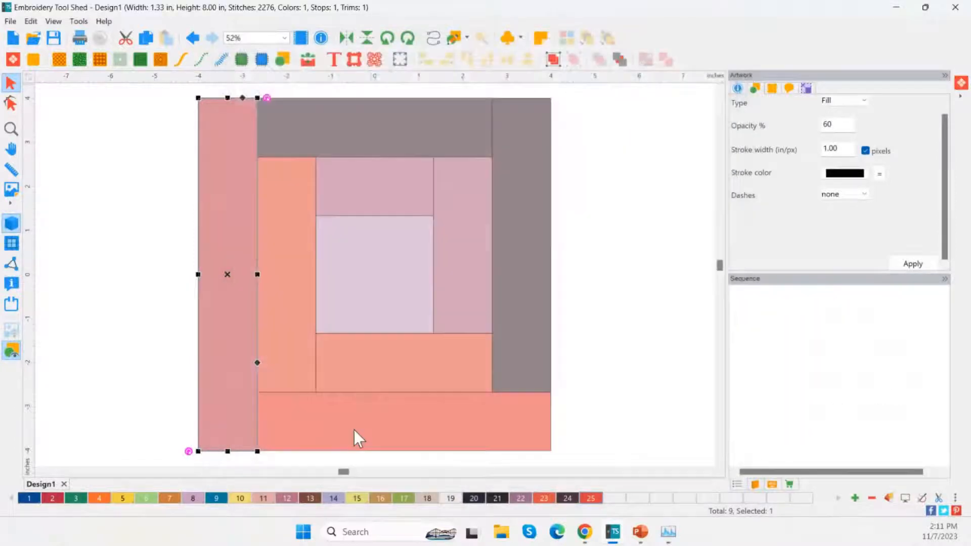
{"action": "left_click", "coordinate": [120, 338]}
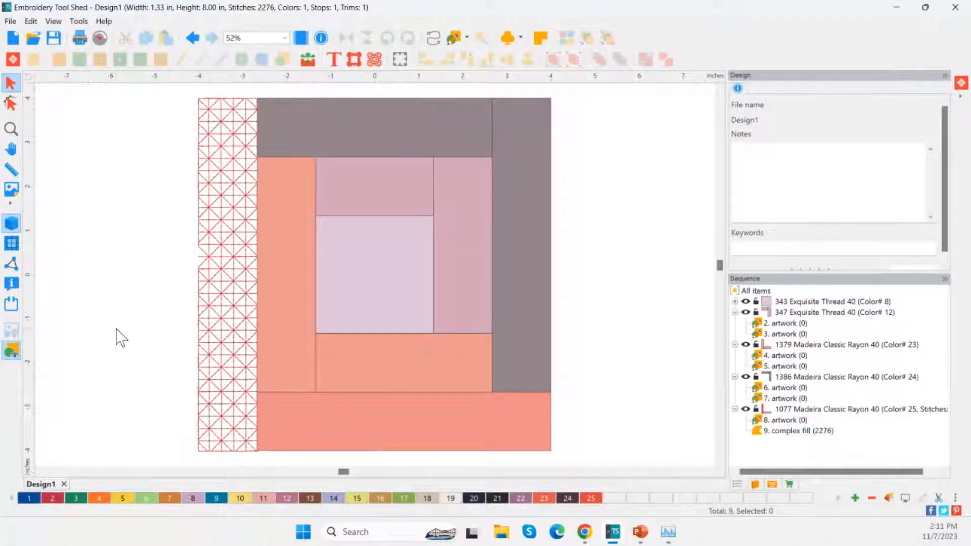
{"action": "left_click", "coordinate": [244, 294]}
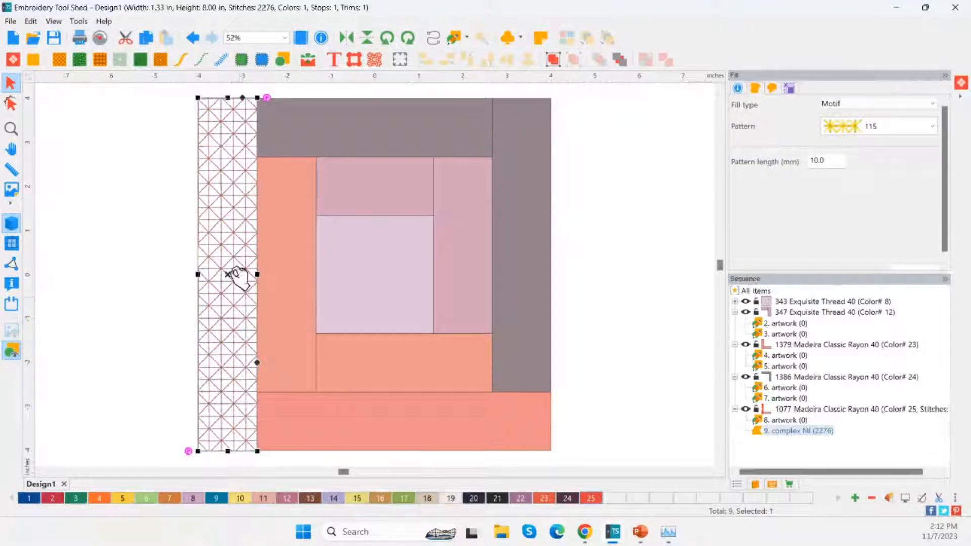
{"action": "left_click", "coordinate": [780, 163]}
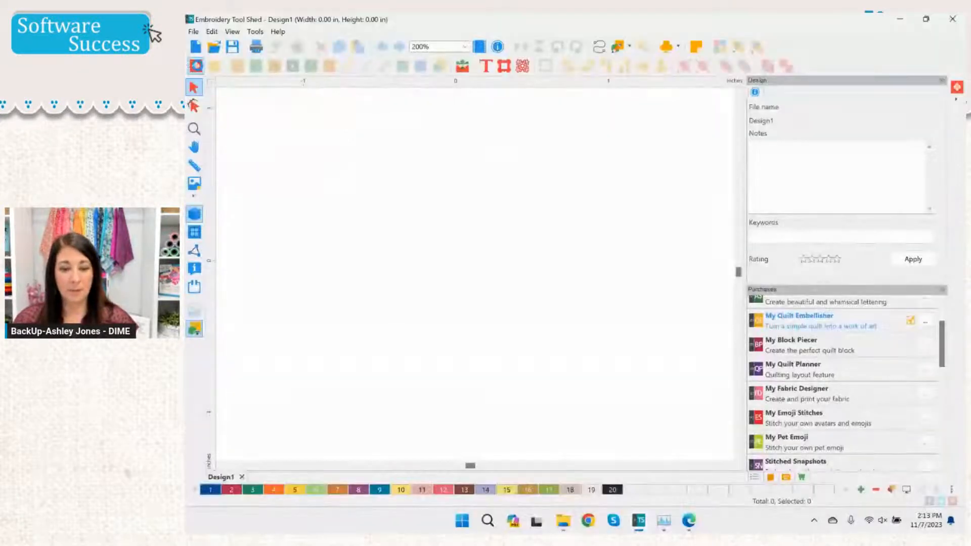
- Insert the 8x8 inch Log Cabin #1 quilt block from the Log Cabin & Pineapple category
{"action": "left_click", "coordinate": [196, 66]}
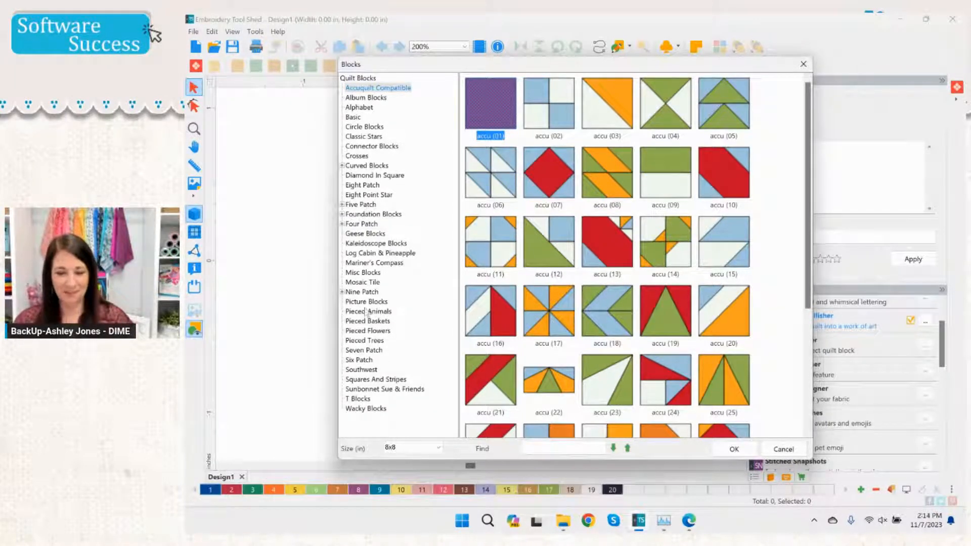
{"action": "left_click", "coordinate": [369, 253]}
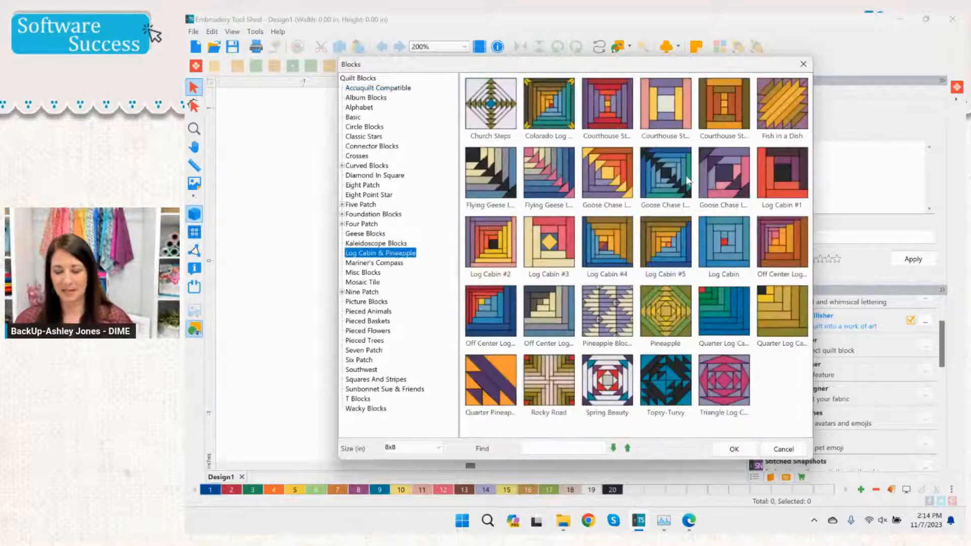
{"action": "double_click", "coordinate": [784, 175]}
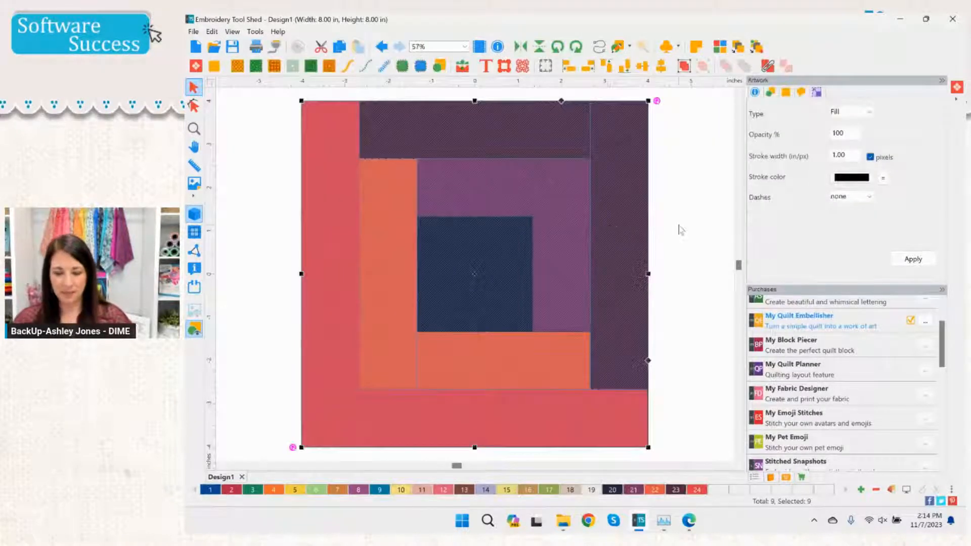
- Set the opacity of all the block's patches to 50% and deselect them
{"action": "left_click_drag", "start_coordinate": [858, 134], "coordinate": [832, 134]}
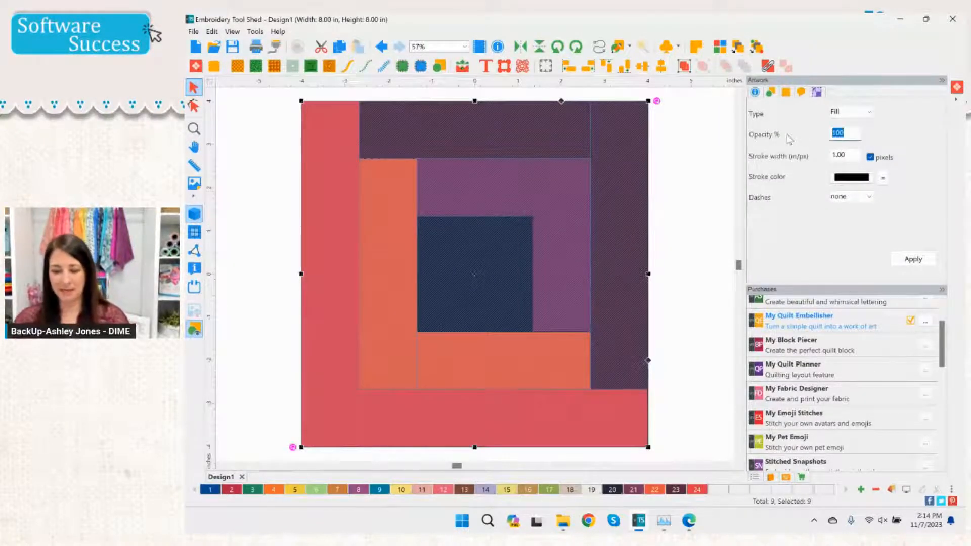
{"action": "key", "text": "BackSpace"}
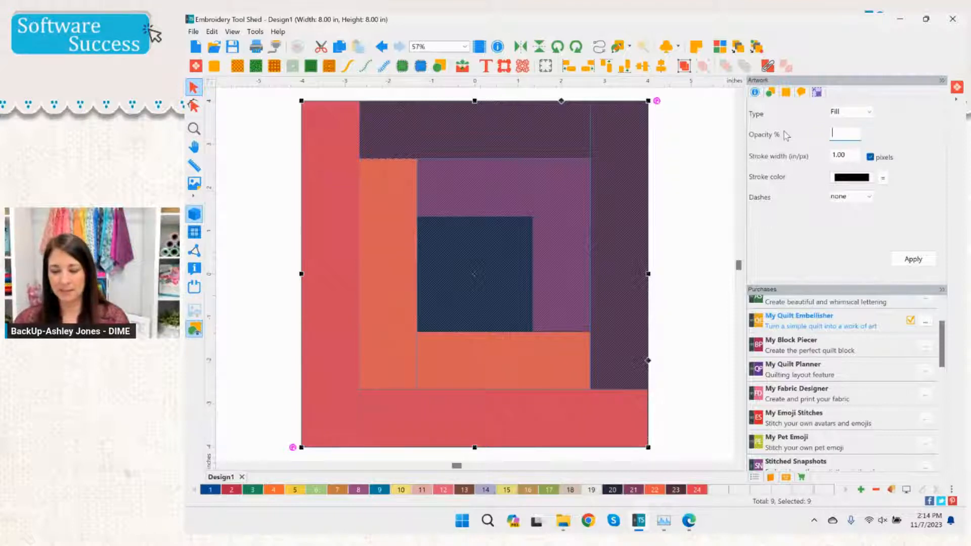
{"action": "type", "text": "50"}
{"action": "left_click", "coordinate": [896, 261]}
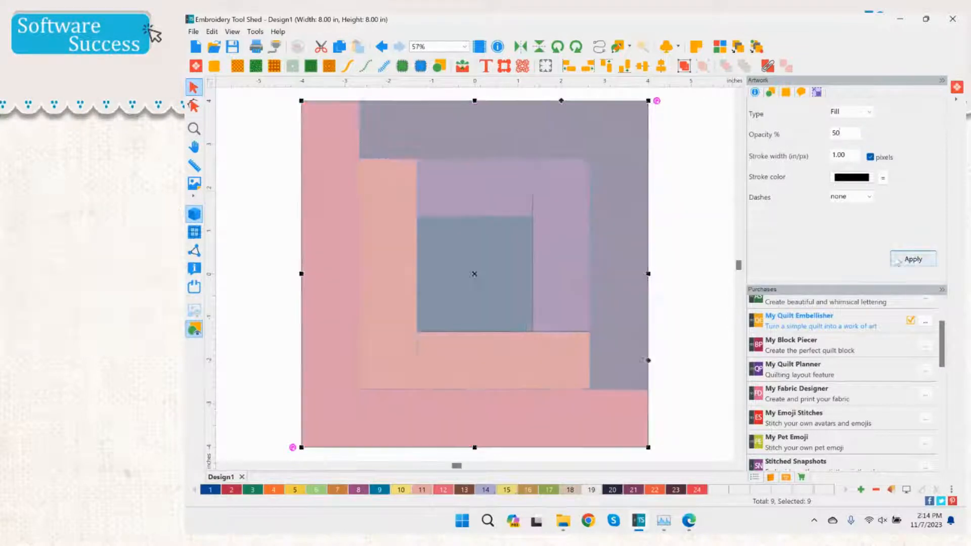
{"action": "left_click", "coordinate": [686, 275]}
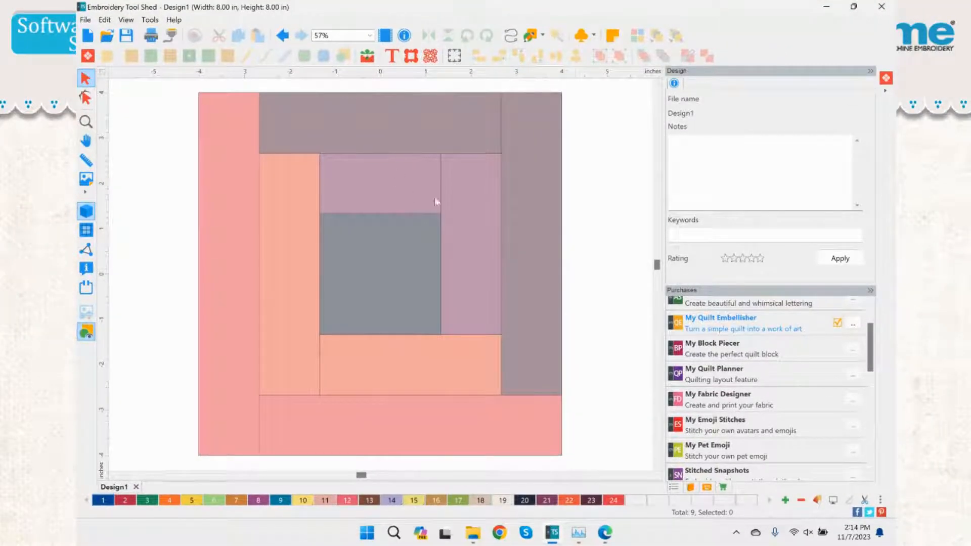
- Convert the block's left-edge strip to Maze stippling, and replace that with a Motif fill using pattern 108
{"action": "left_click", "coordinate": [237, 243]}
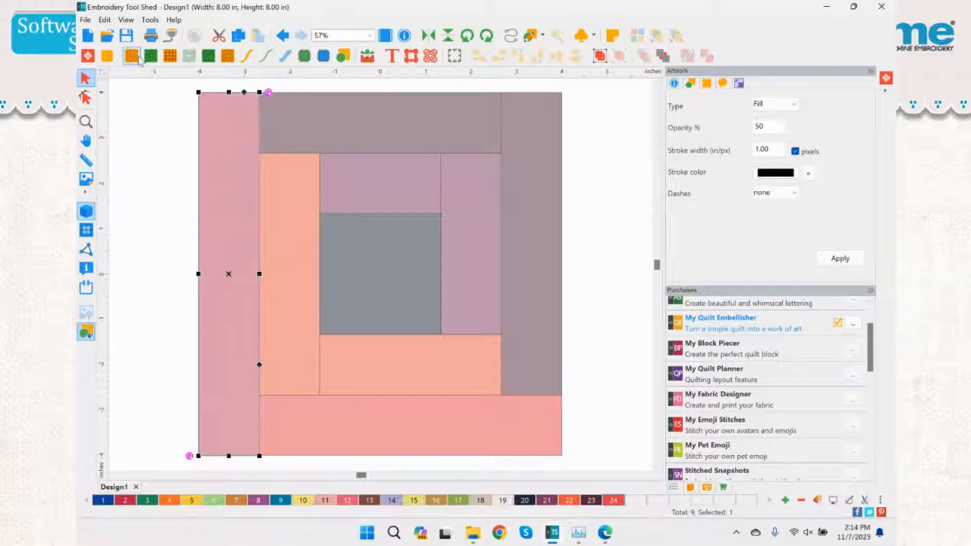
{"action": "left_click", "coordinate": [149, 59]}
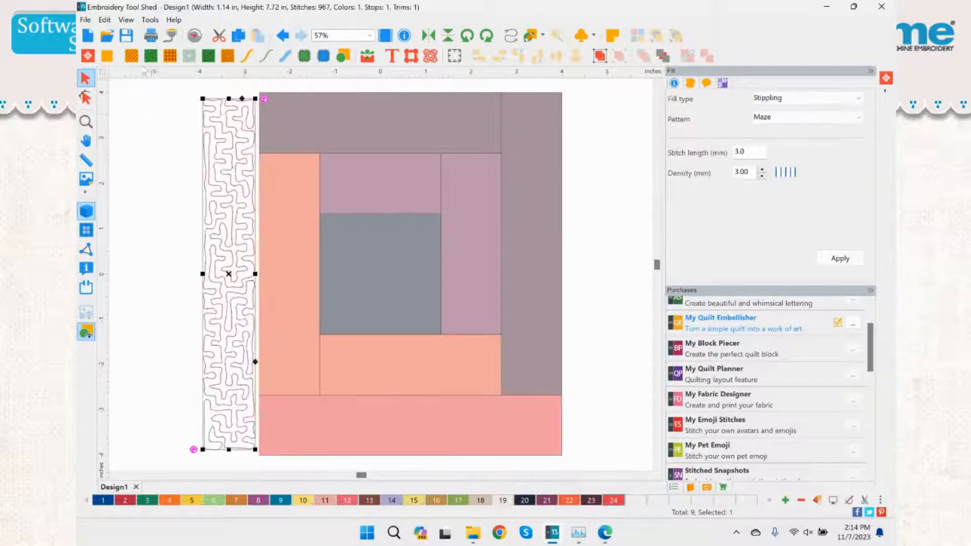
{"action": "left_click", "coordinate": [131, 56]}
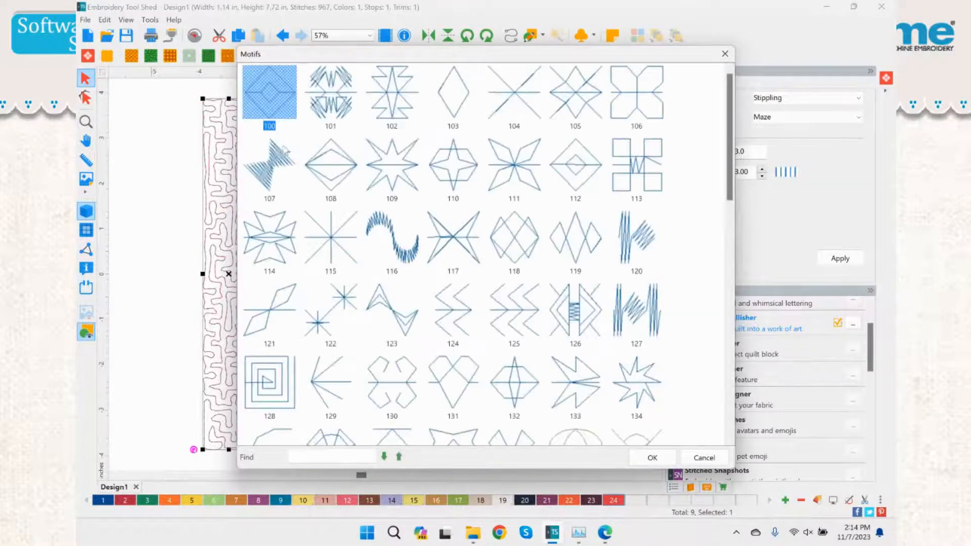
{"action": "double_click", "coordinate": [331, 164]}
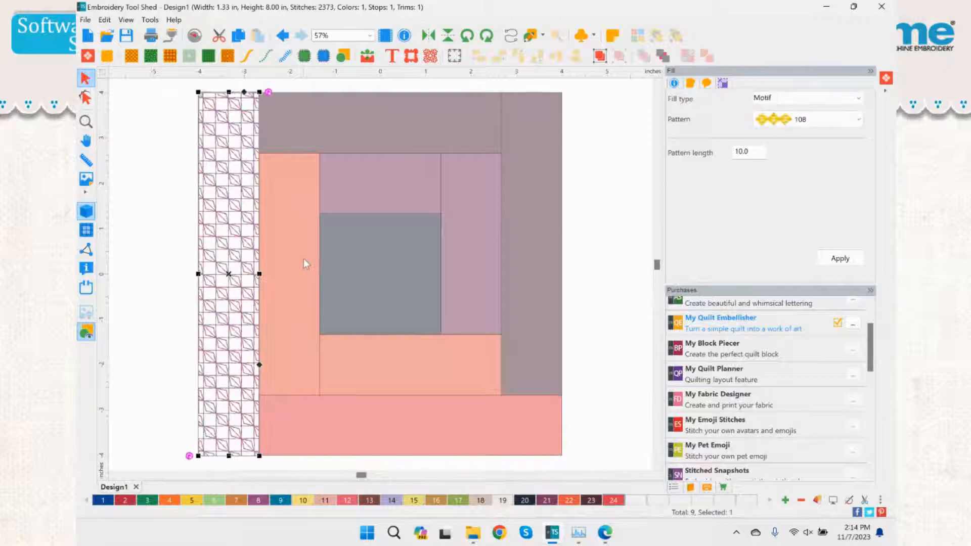
- Change the left-edge strip to Adv. Stippling with the circle_flower pattern, and replace that with a Contour fill
{"action": "left_click", "coordinate": [170, 55]}
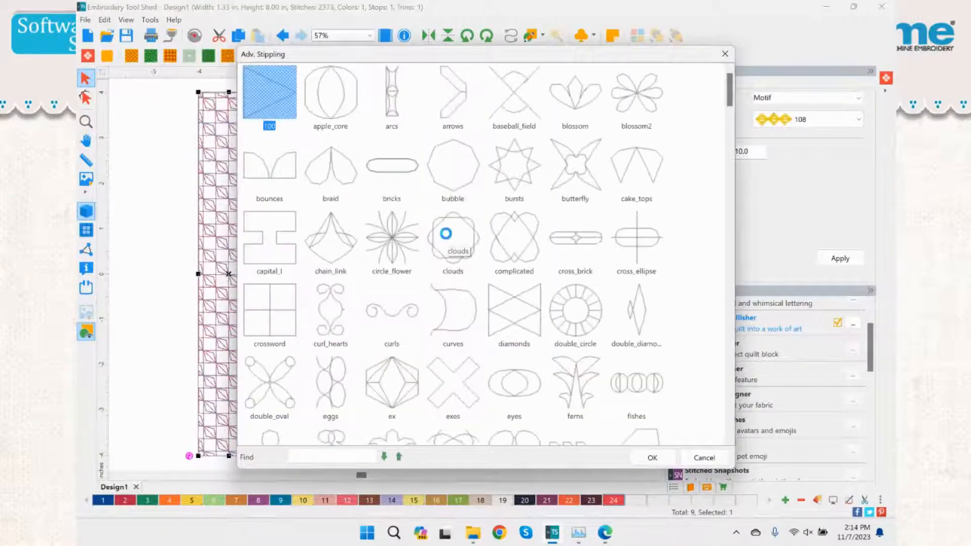
{"action": "left_click", "coordinate": [445, 234]}
{"action": "double_click", "coordinate": [386, 228]}
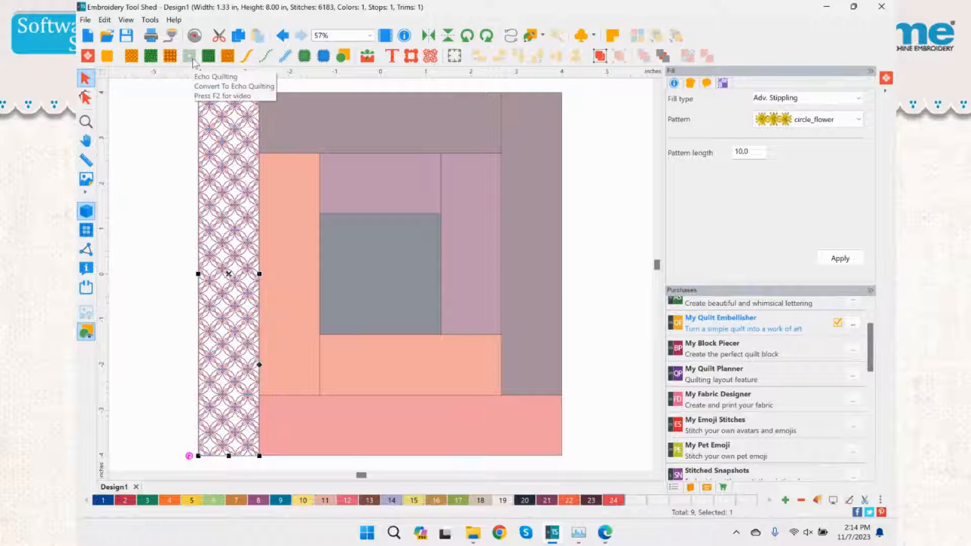
{"action": "left_click", "coordinate": [209, 59]}
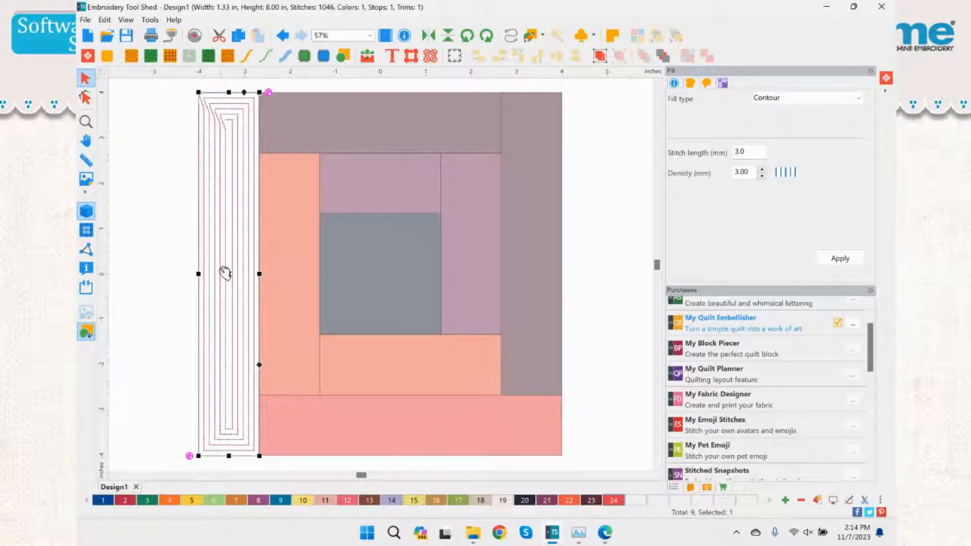
- Convert the left-edge strip to a Shape Echo fill with diamond shape 101
{"action": "left_click", "coordinate": [228, 55]}
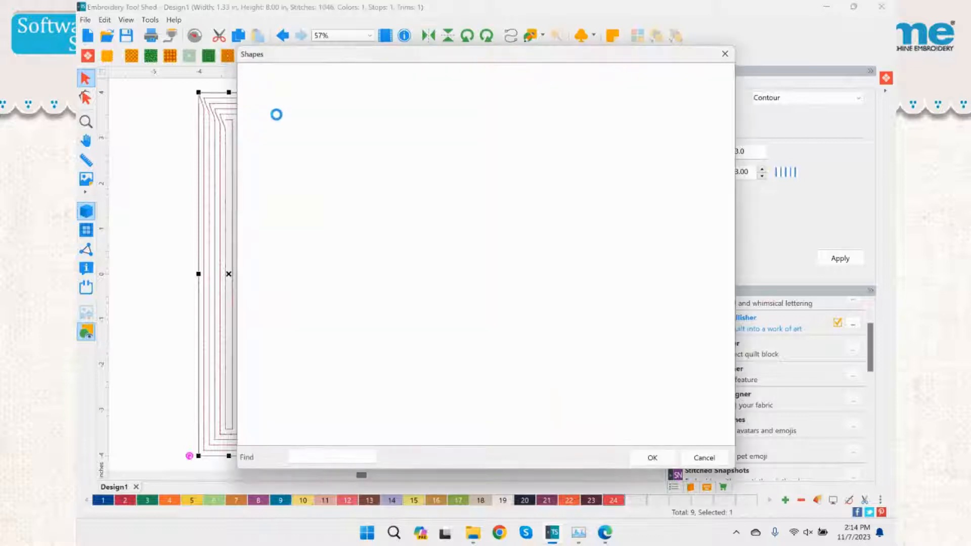
{"action": "left_click", "coordinate": [392, 107]}
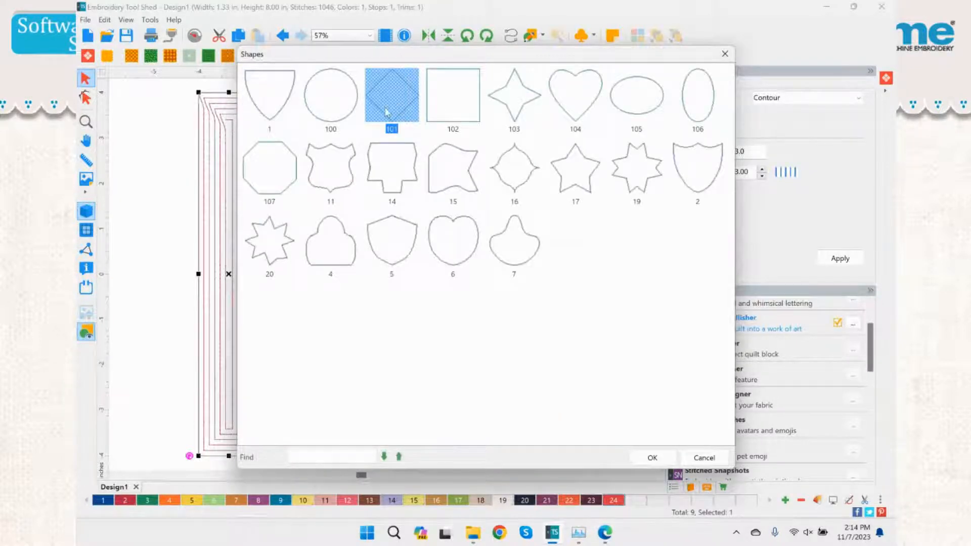
{"action": "double_click", "coordinate": [397, 110]}
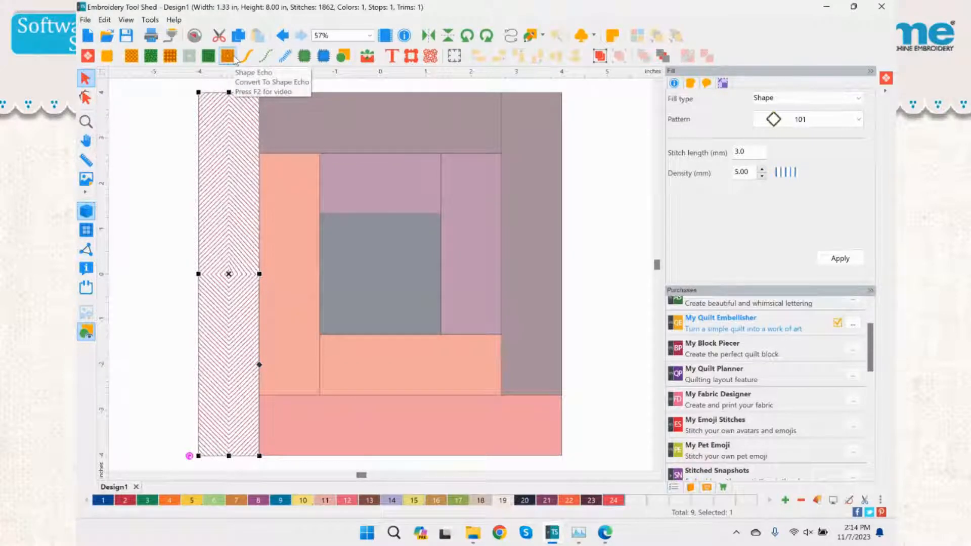
- Undo the left-edge strip's Shape Echo fill
{"action": "left_click", "coordinate": [235, 59]}
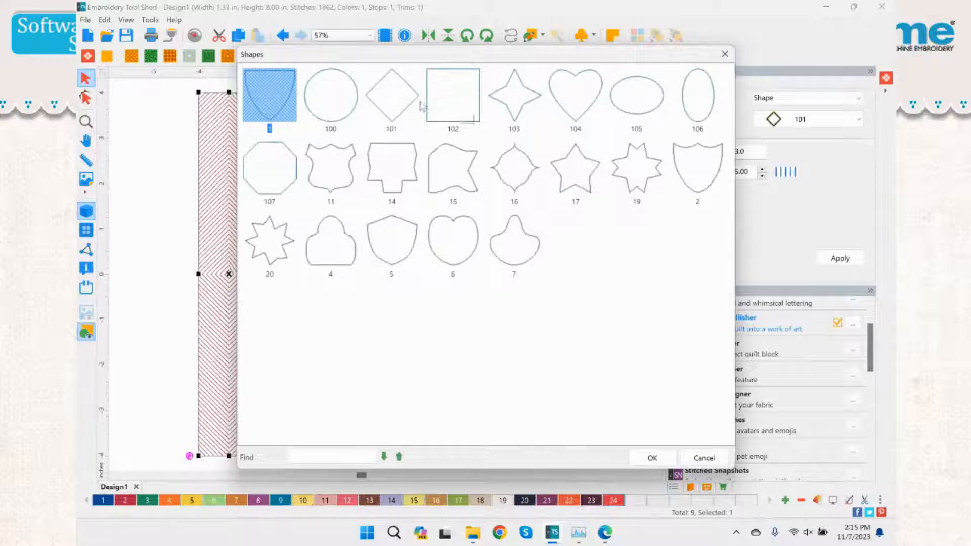
{"action": "left_click", "coordinate": [397, 101]}
{"action": "left_click", "coordinate": [704, 458]}
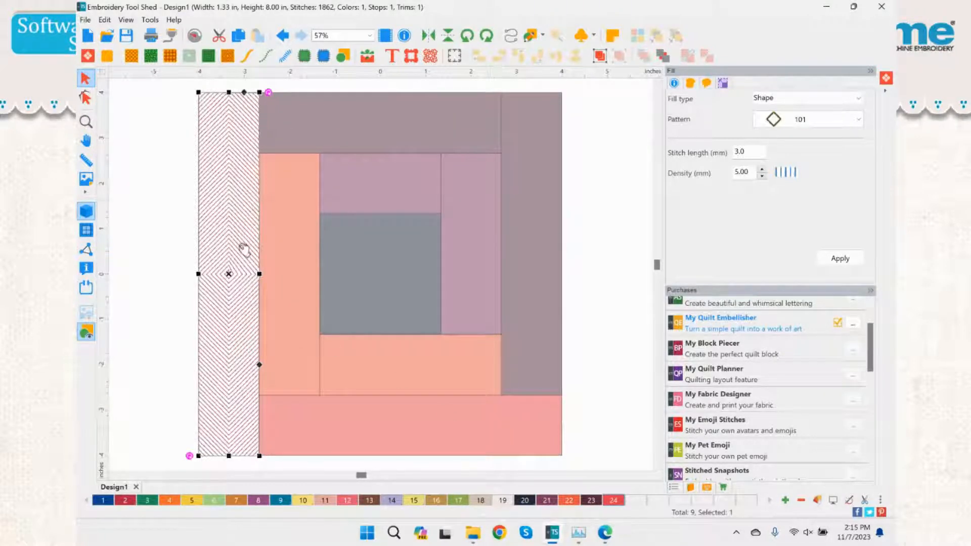
{"action": "left_click", "coordinate": [272, 311]}
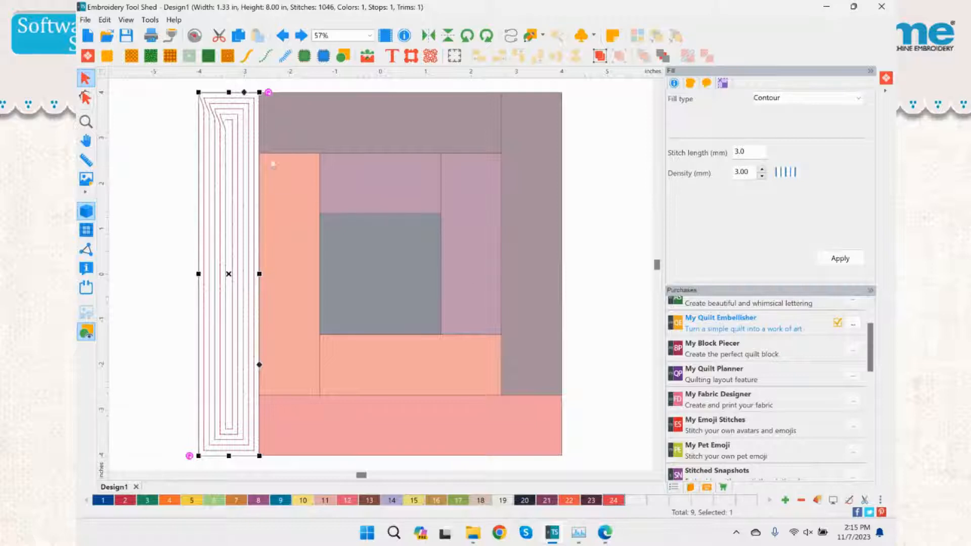
- Convert the left-edge strip back to artwork and recolor it with thread color 22
{"action": "left_click", "coordinate": [344, 56]}
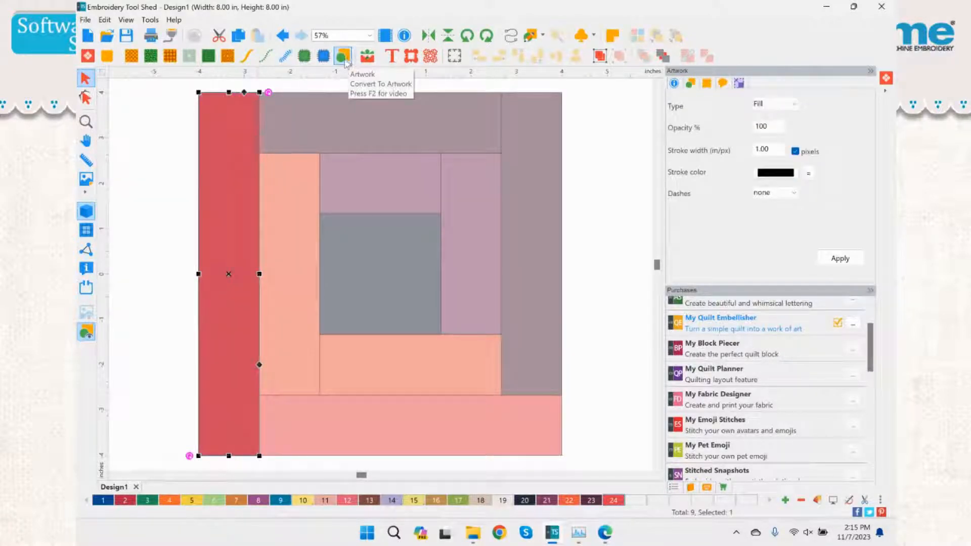
{"action": "left_click", "coordinate": [569, 500]}
{"action": "left_click", "coordinate": [585, 400]}
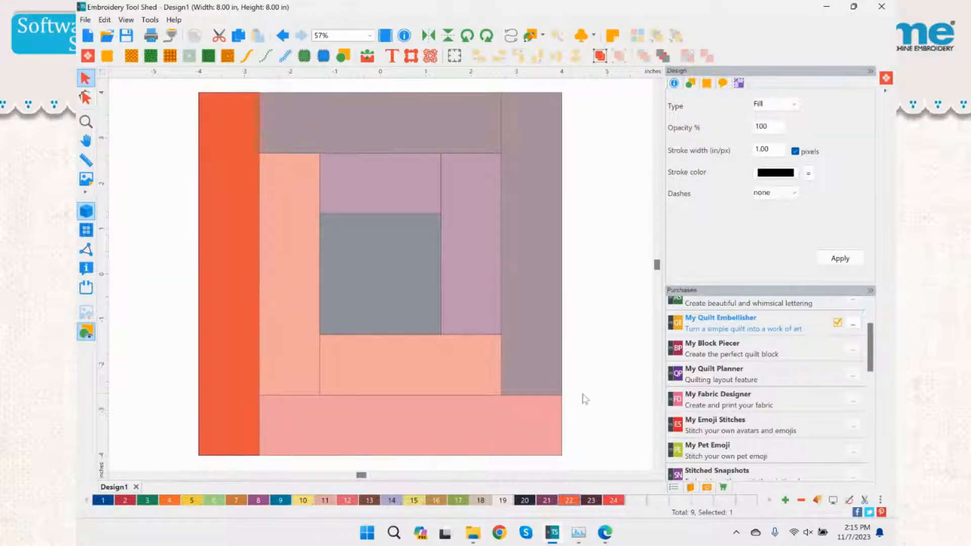
{"action": "left_click", "coordinate": [240, 286]}
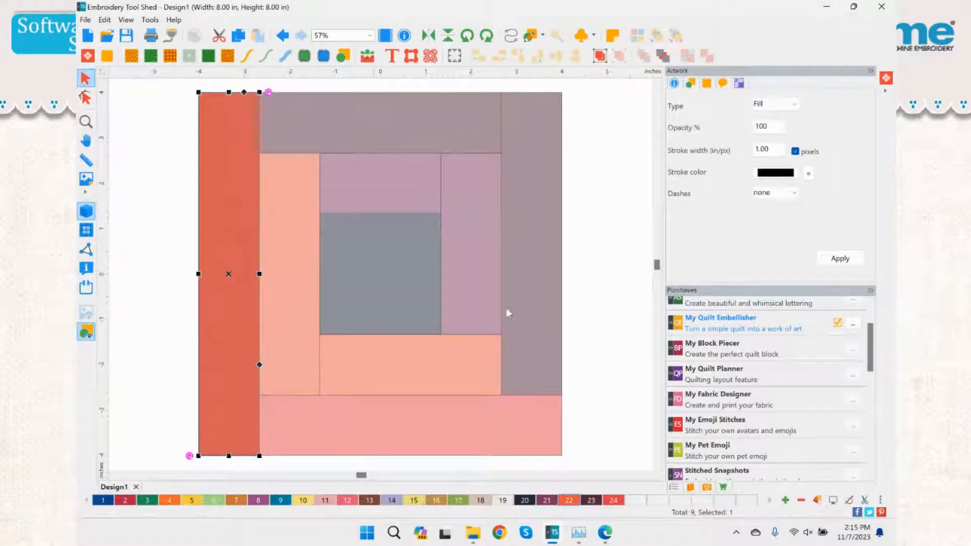
- Convert the four purple patches above and to the right of the center square to Stippling fills with the Maze pattern
{"action": "left_click", "coordinate": [400, 143]}
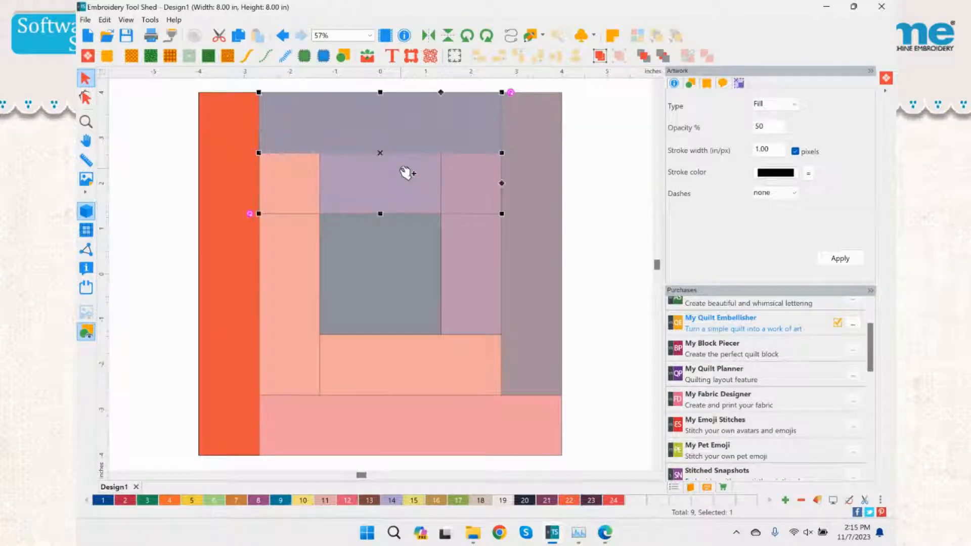
{"action": "left_click", "coordinate": [483, 189], "text": "shift"}
{"action": "left_click", "coordinate": [527, 185], "text": "shift"}
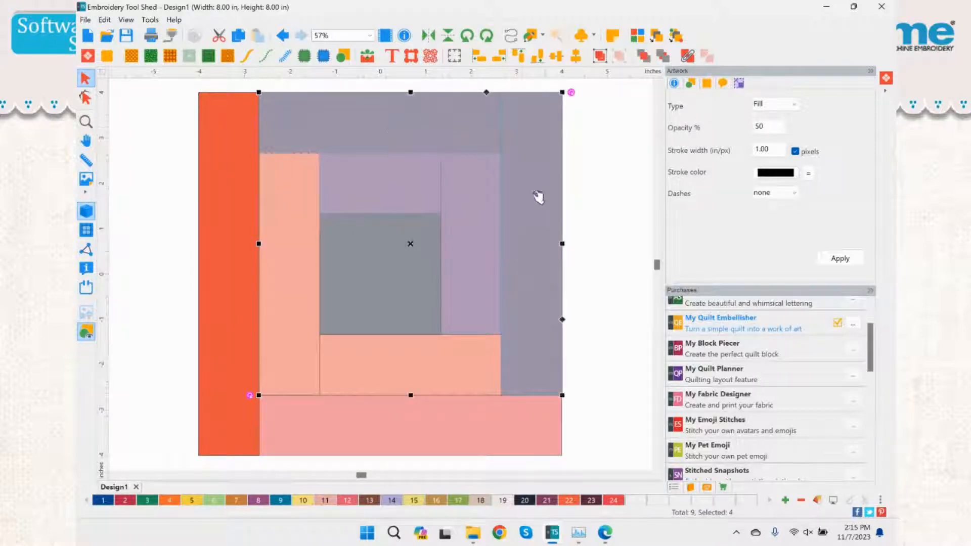
{"action": "left_click", "coordinate": [148, 59]}
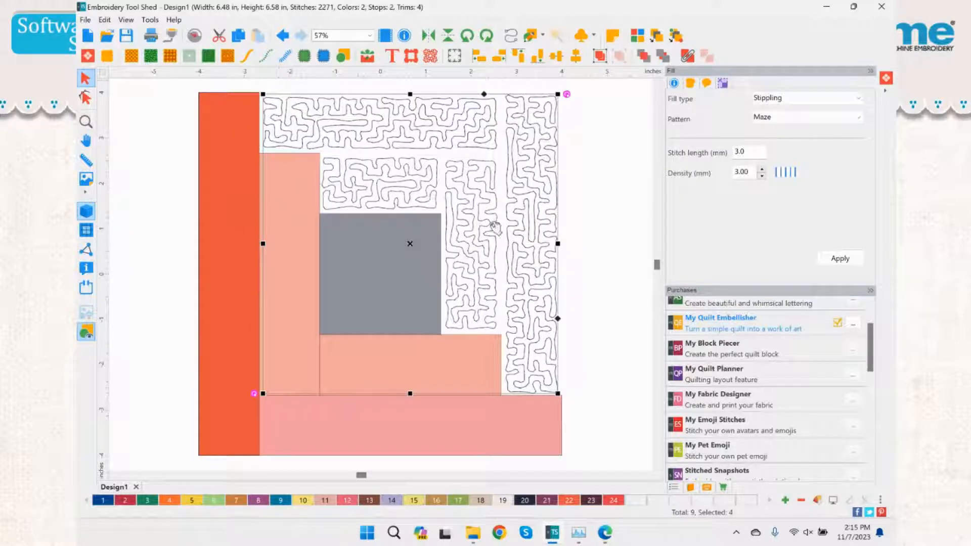
- Select the four stippled patches one at a time to examine them as separate objects
{"action": "left_click", "coordinate": [605, 217]}
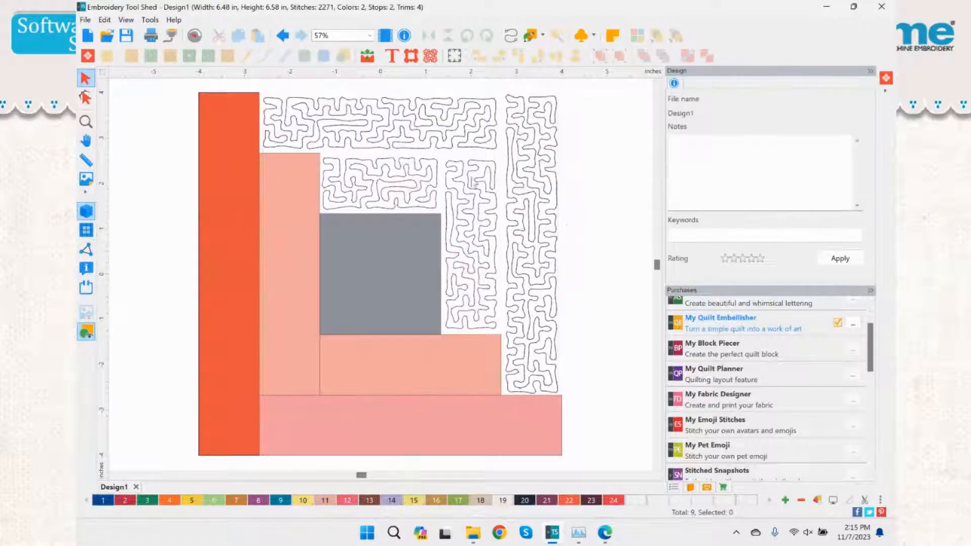
{"action": "left_click", "coordinate": [403, 181]}
{"action": "left_click", "coordinate": [404, 133]}
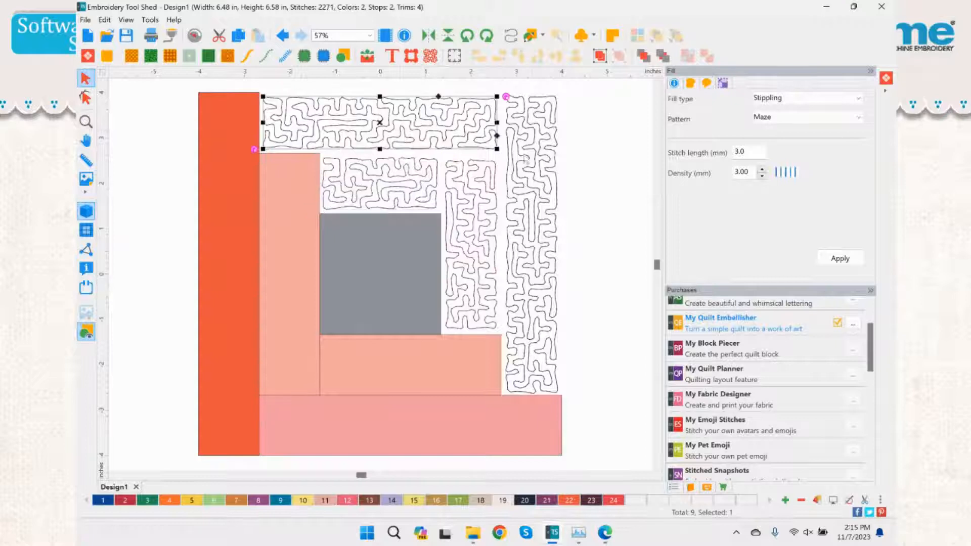
{"action": "left_click", "coordinate": [534, 159]}
{"action": "left_click", "coordinate": [496, 196]}
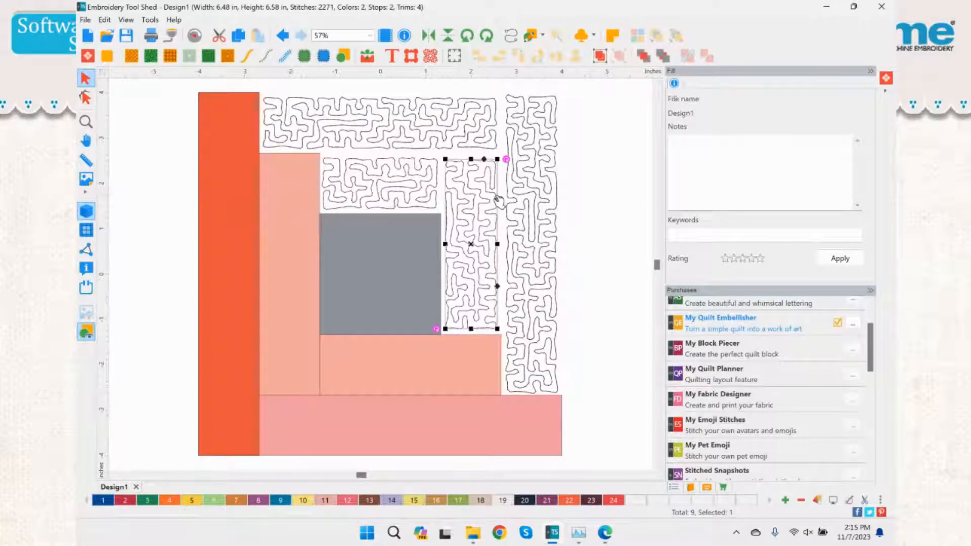
{"action": "left_click", "coordinate": [574, 194]}
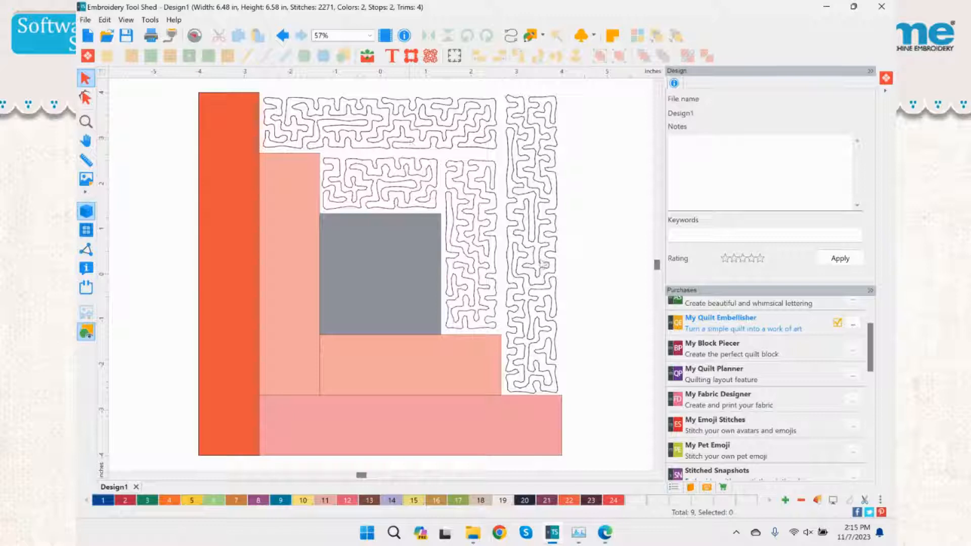
- Try combining the two horizontal stippled patches above the center square into one object
{"action": "left_click", "coordinate": [412, 193]}
{"action": "left_click", "coordinate": [412, 143], "text": "ctrl"}
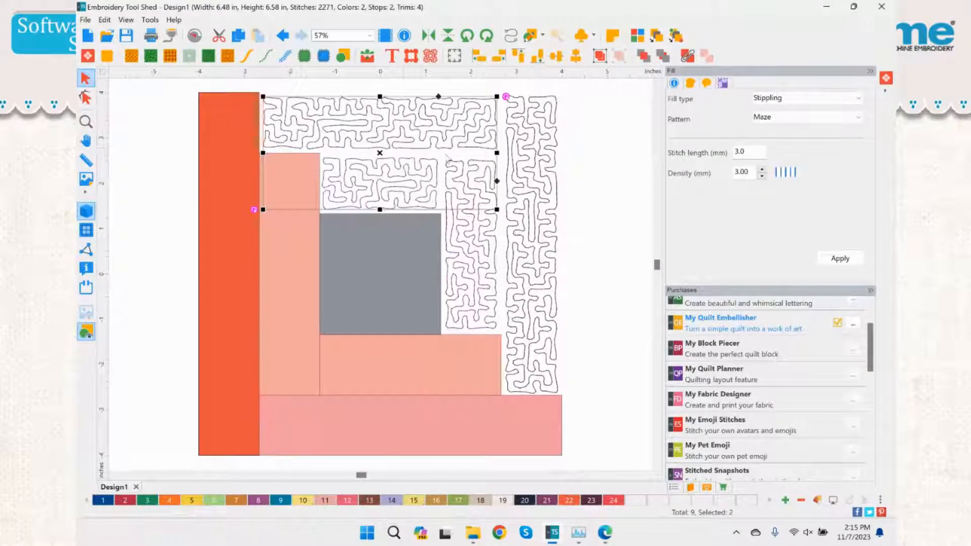
{"action": "left_click", "coordinate": [687, 57]}
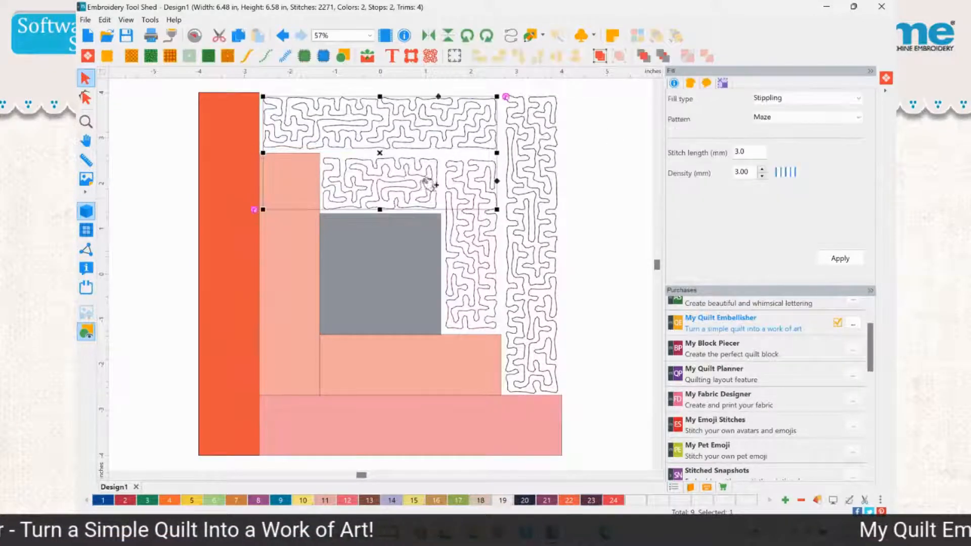
- Undo the combination and the Stippling fills so the four patches are artwork again
{"action": "left_click", "coordinate": [527, 224]}
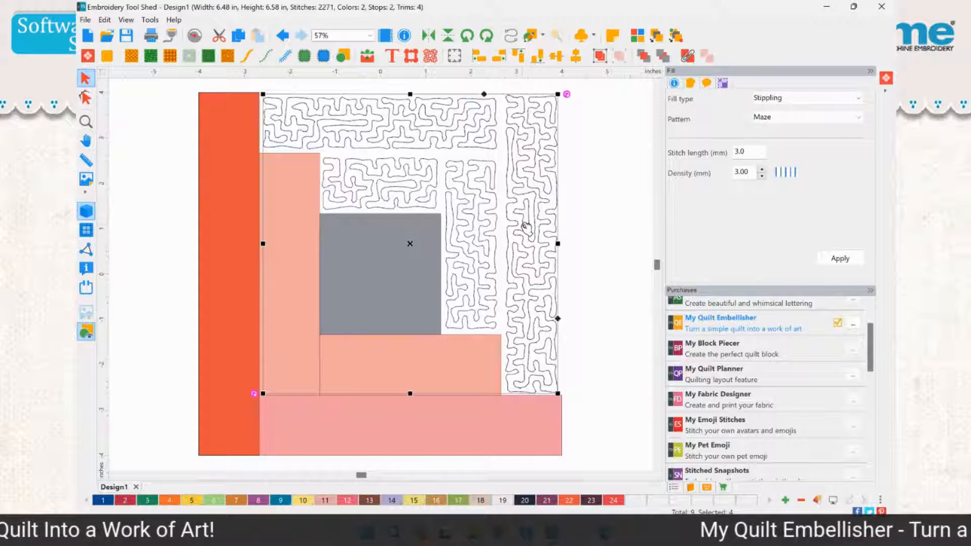
{"action": "left_click", "coordinate": [283, 36]}
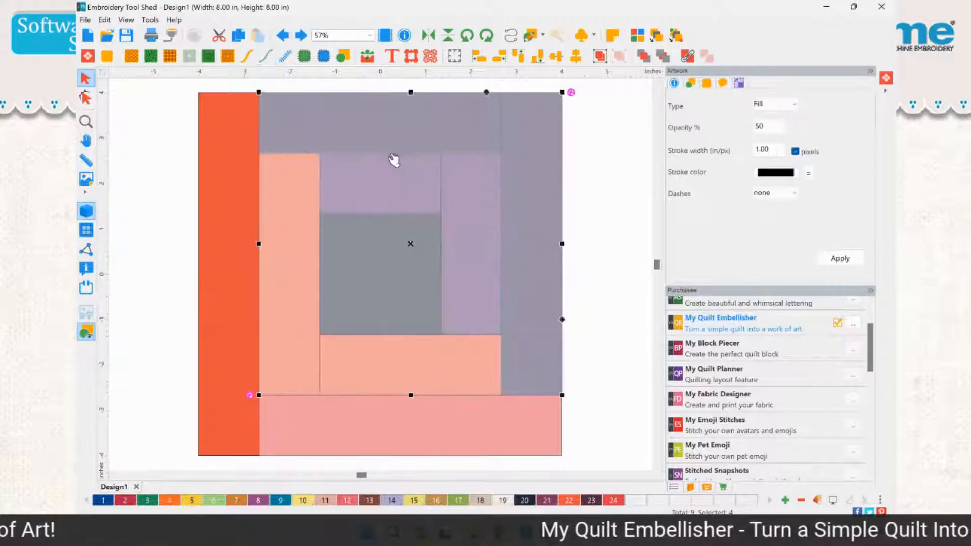
- Combine the four purple artwork patches above and to the right of the center square into one object
{"action": "left_click", "coordinate": [687, 57]}
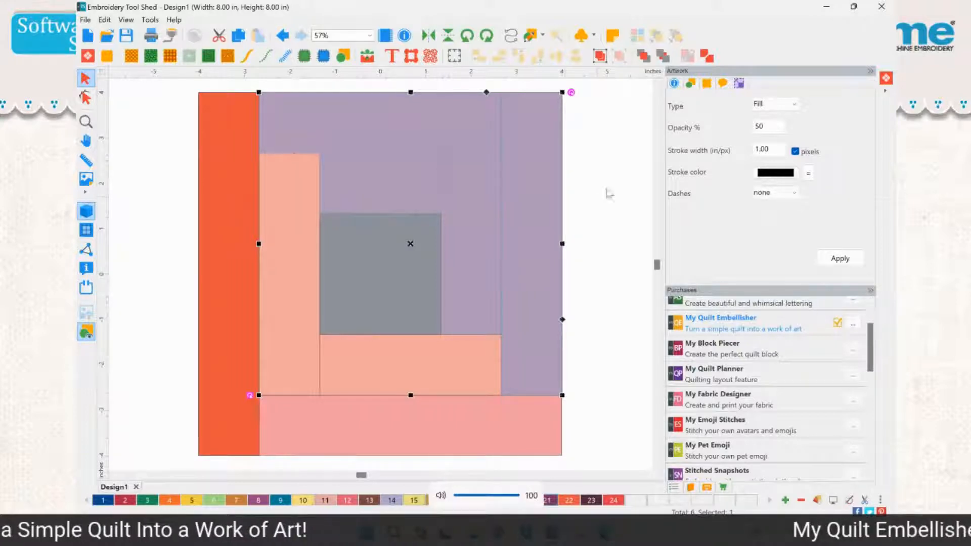
{"action": "left_click", "coordinate": [574, 180]}
{"action": "left_click", "coordinate": [412, 142]}
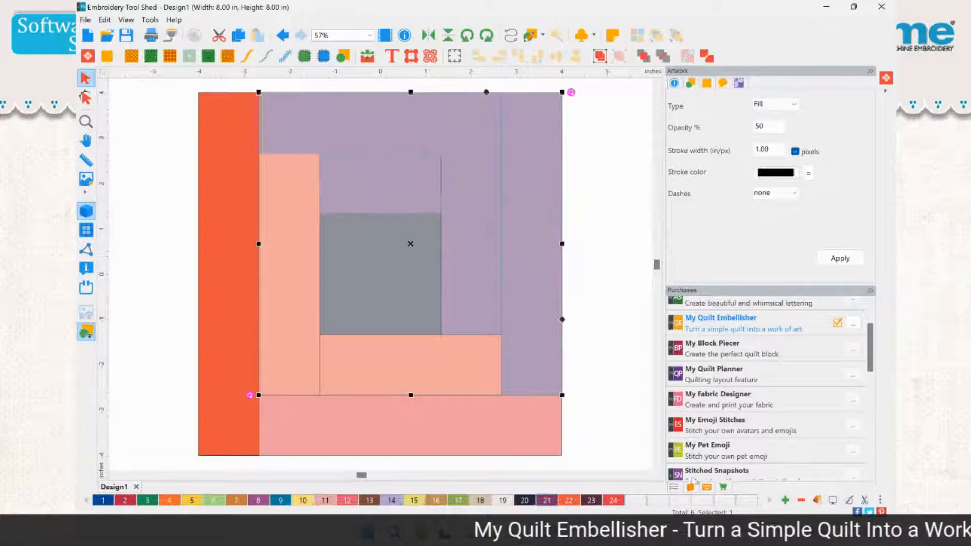
- Convert the combined purple artwork, color 21 in the sequence, to a Stippling fill with the Maze pattern
{"action": "left_click", "coordinate": [675, 487]}
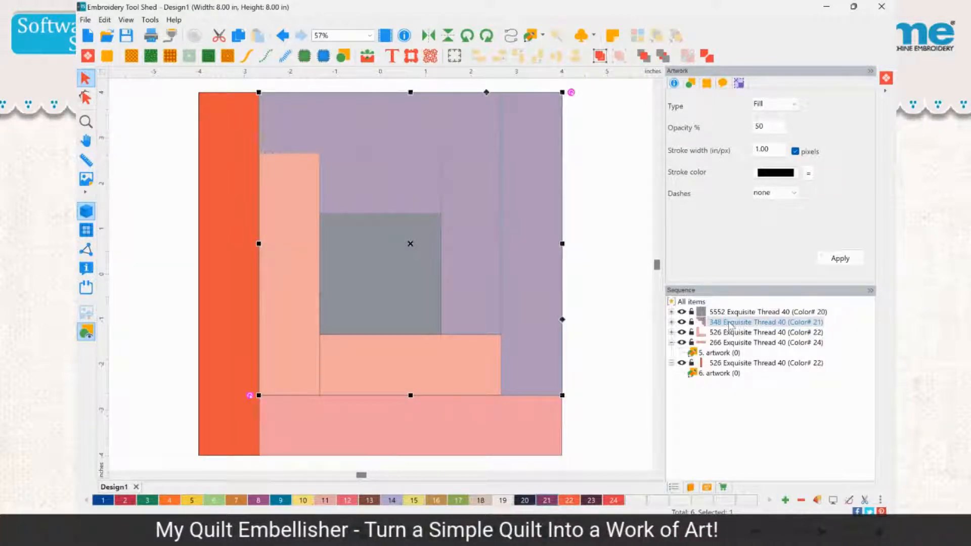
{"action": "left_click", "coordinate": [730, 324]}
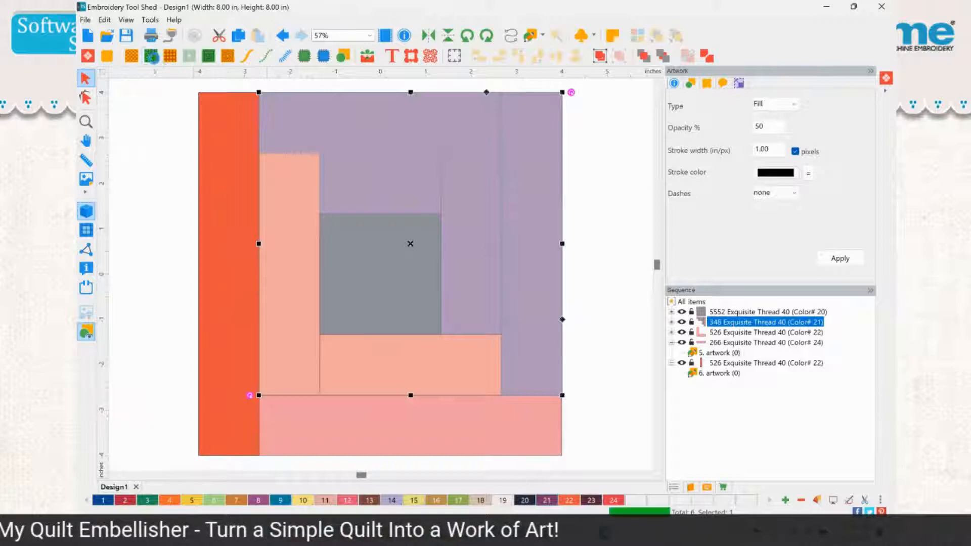
{"action": "left_click", "coordinate": [150, 56]}
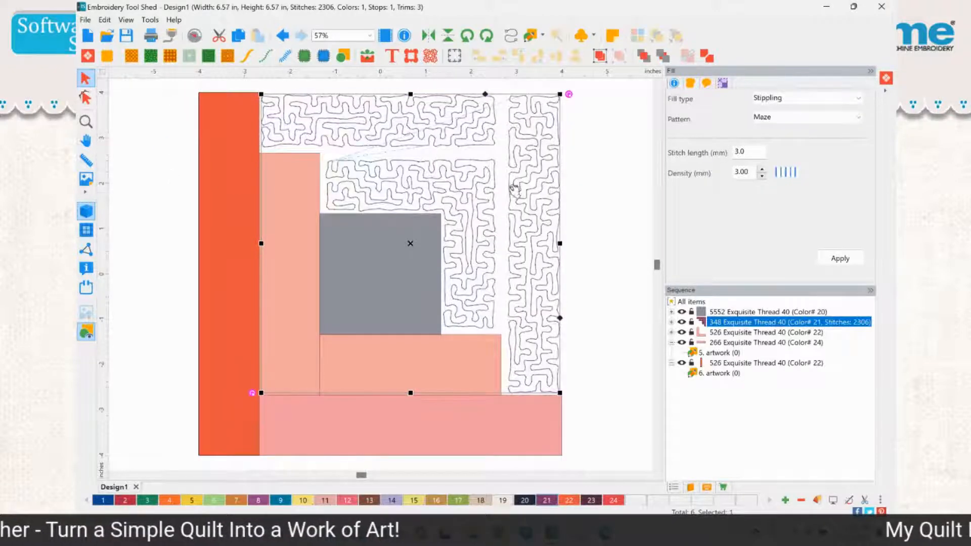
{"action": "left_click", "coordinate": [599, 187]}
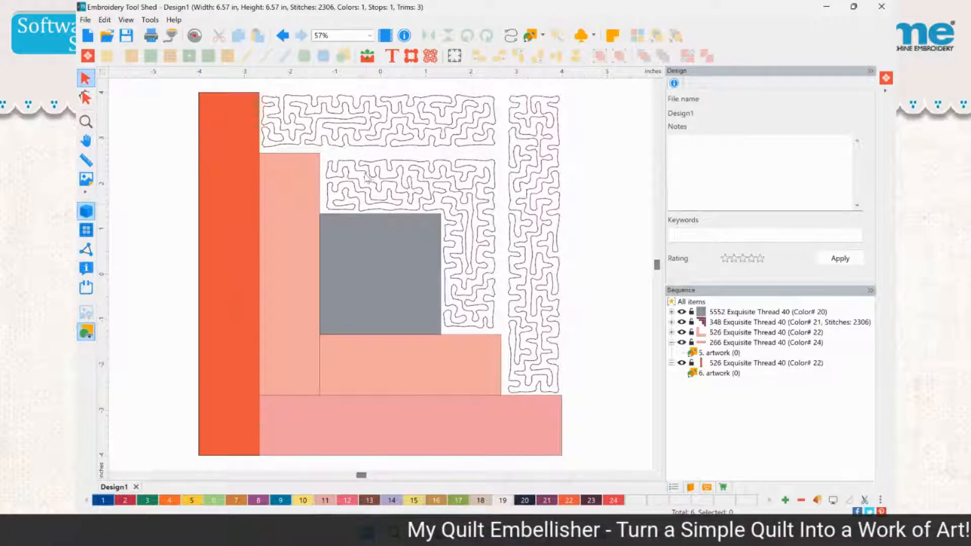
{"action": "left_click", "coordinate": [381, 118]}
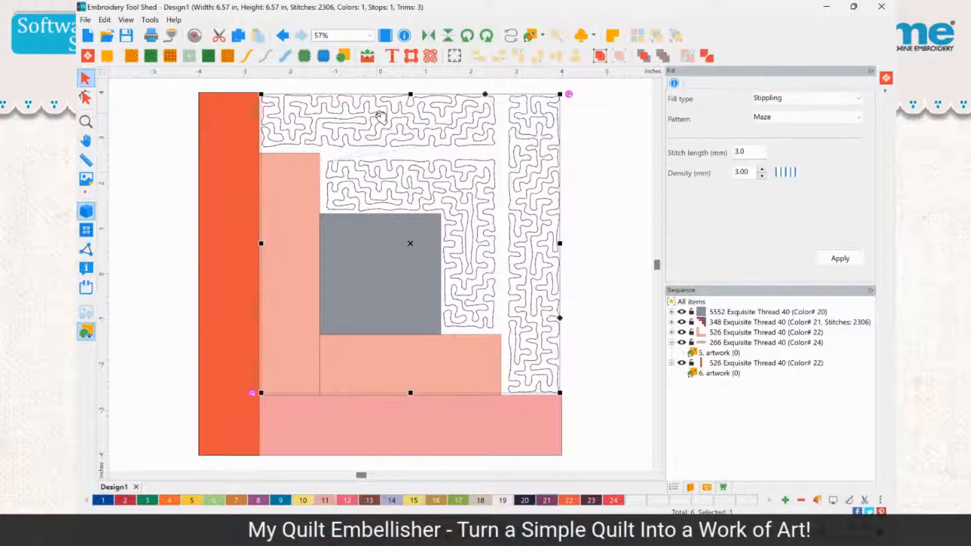
{"action": "left_click", "coordinate": [568, 168]}
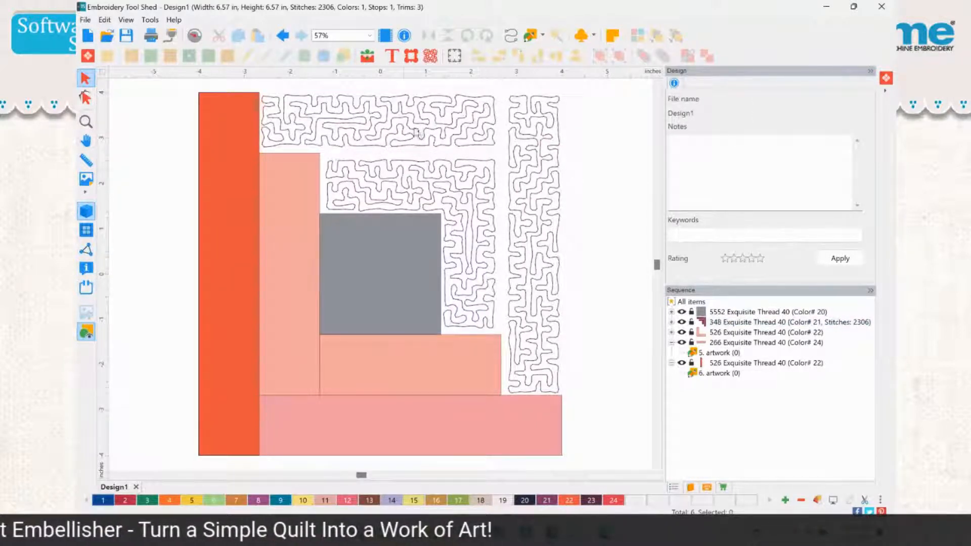
- Undo the Stippling fill and the combination of the four purple patches
{"action": "key", "text": "ctrl+z"}
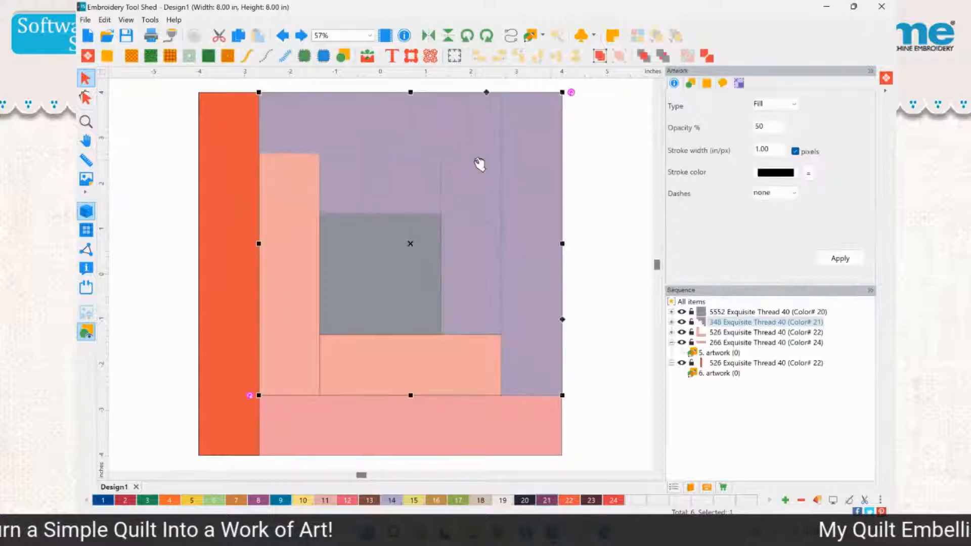
{"action": "left_click", "coordinate": [571, 148]}
{"action": "left_click", "coordinate": [419, 146]}
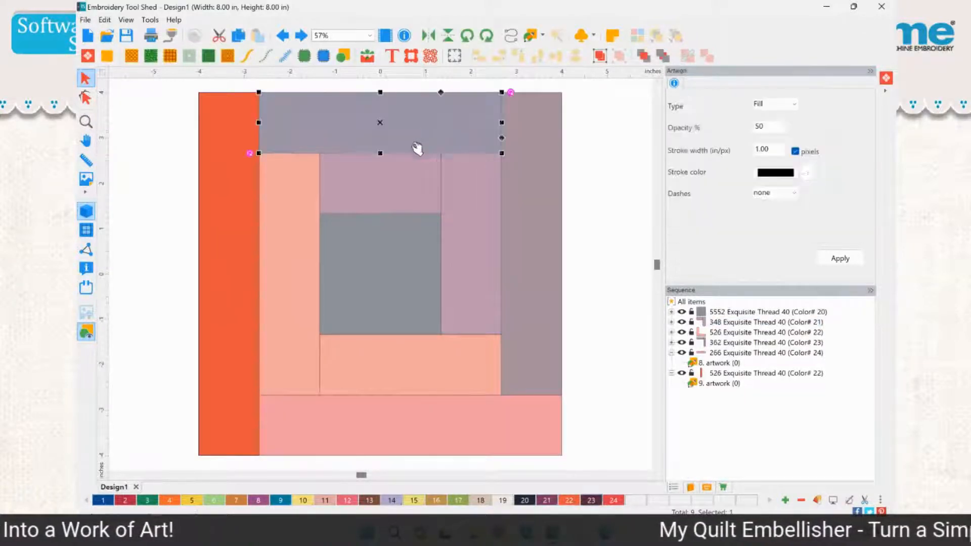
{"action": "left_click", "coordinate": [396, 162], "text": "shift"}
{"action": "left_click", "coordinate": [464, 171], "text": "shift"}
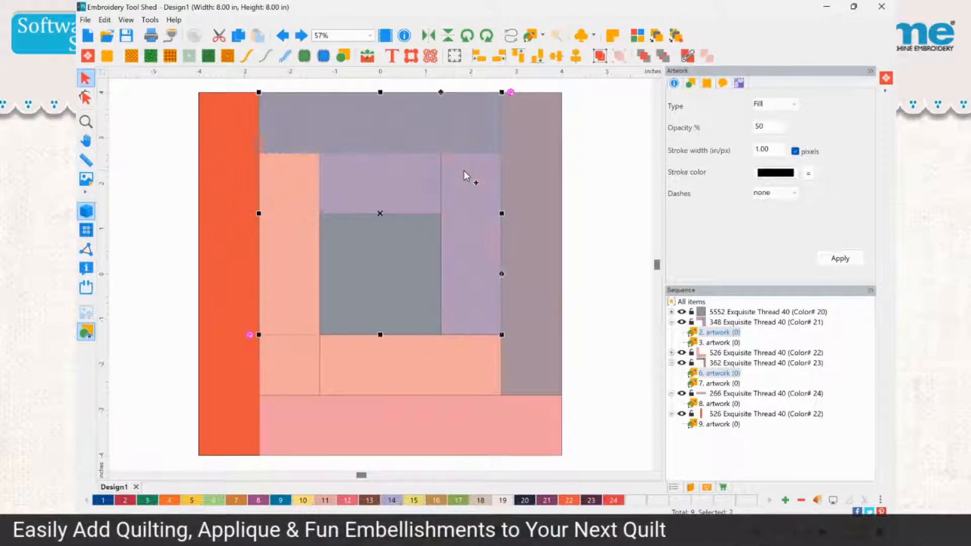
{"action": "left_click", "coordinate": [523, 160], "text": "shift"}
{"action": "left_click", "coordinate": [564, 155]}
- Combine the outer purple strips on the block's top and right sides and convert them to a Maze Stippling fill
{"action": "left_click", "coordinate": [476, 122]}
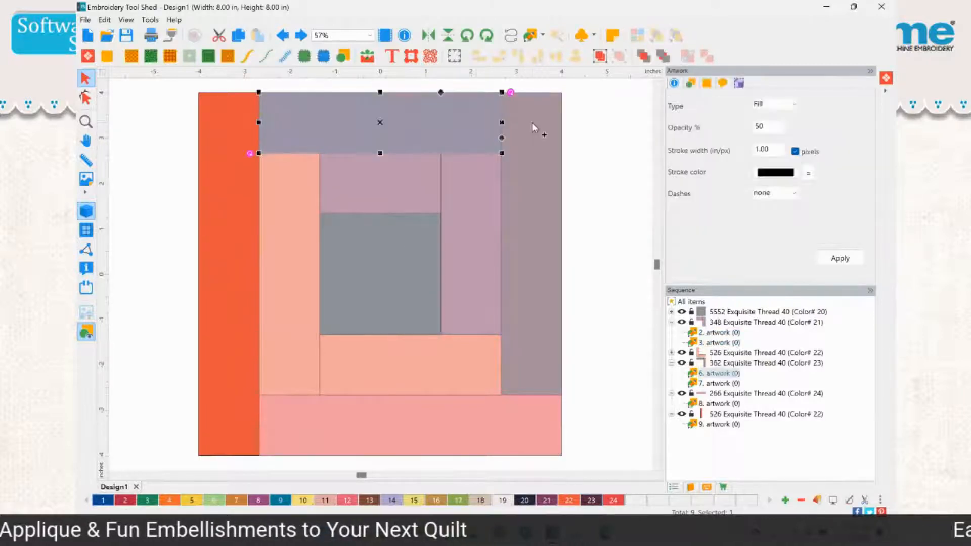
{"action": "left_click", "coordinate": [533, 123], "text": "shift"}
{"action": "left_click", "coordinate": [663, 56]}
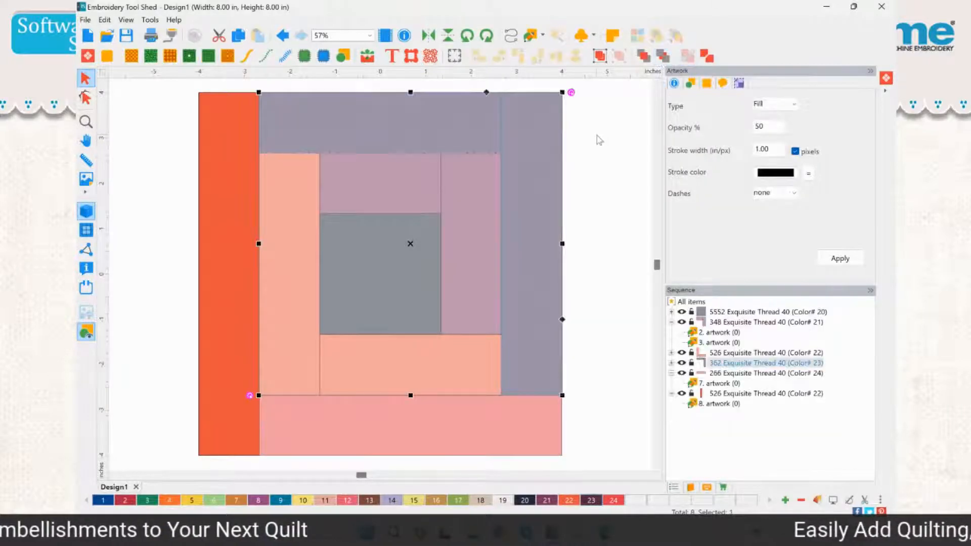
{"action": "left_click", "coordinate": [150, 57]}
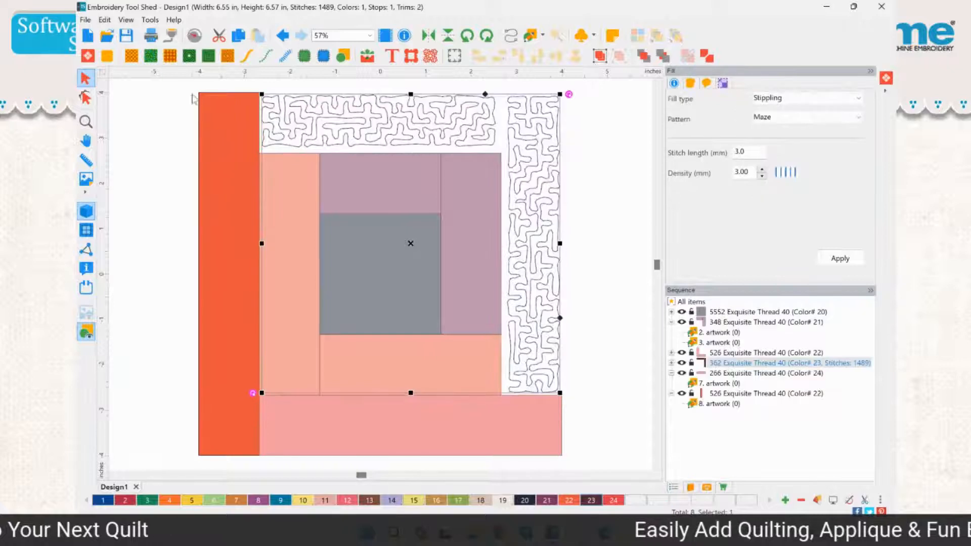
- Undo the Stippling fill and the combination of the two outer purple strips
{"action": "key", "text": "ctrl+z"}
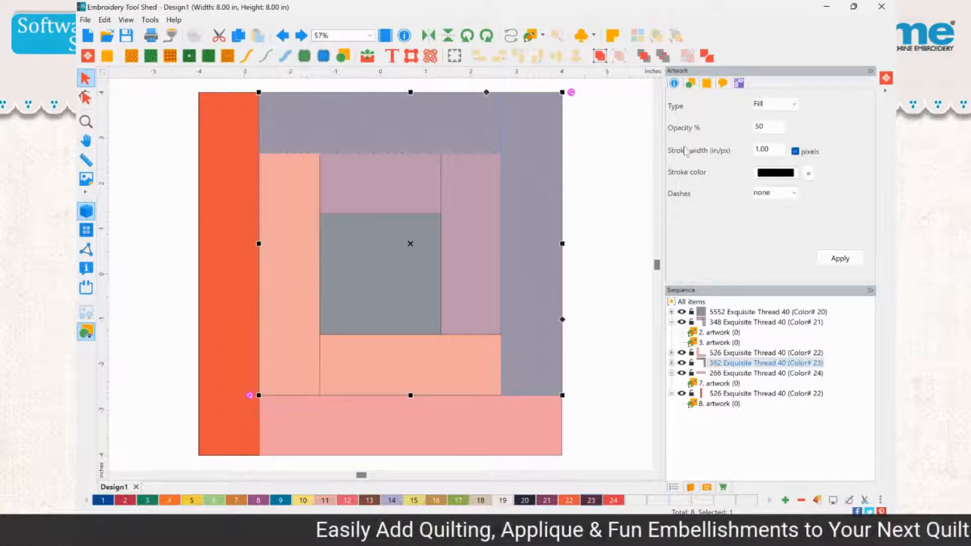
{"action": "key", "text": "ctrl+z"}
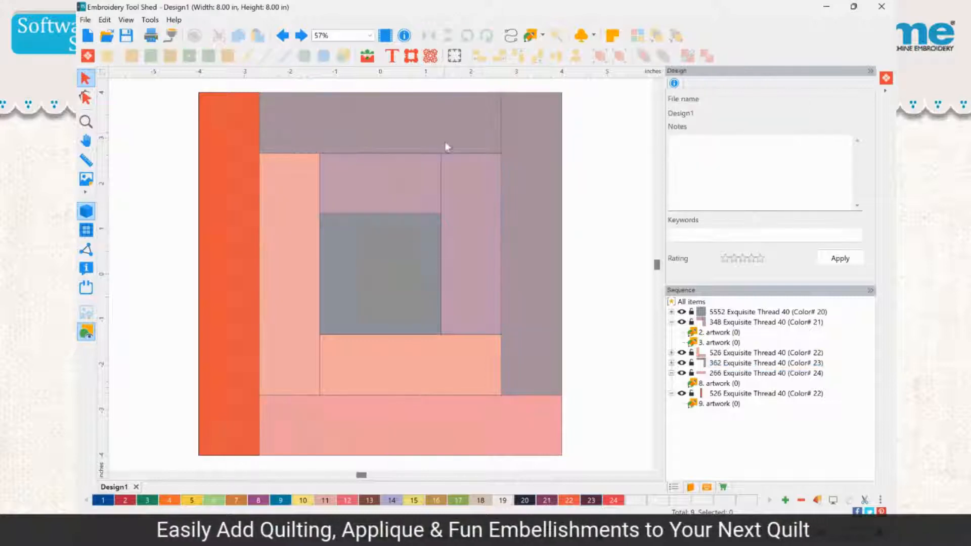
- Convert the four separate purple patches above and to the right of the center square to Motif fills with pattern 115
{"action": "left_click", "coordinate": [466, 129]}
{"action": "left_click", "coordinate": [523, 132], "text": "shift"}
{"action": "left_click", "coordinate": [392, 171], "text": "shift"}
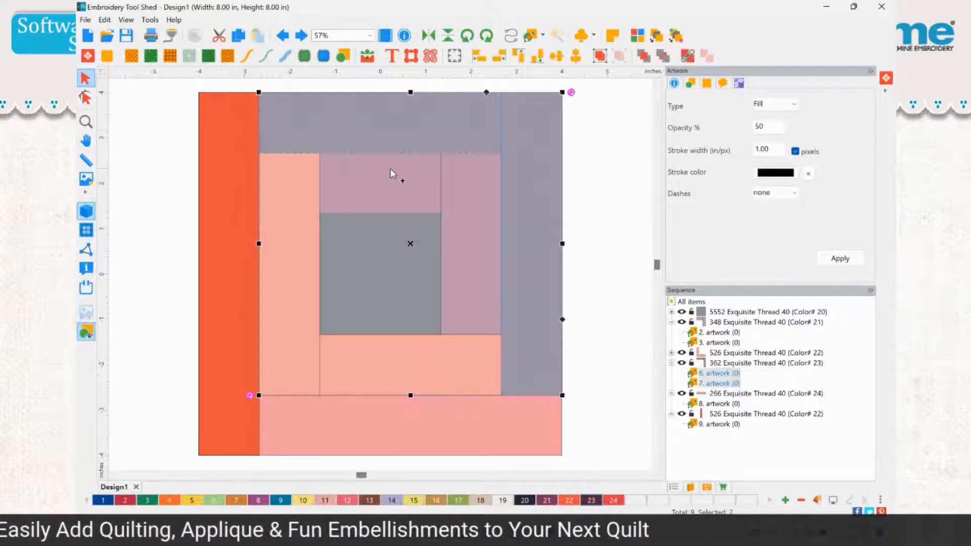
{"action": "left_click", "coordinate": [470, 228], "text": "shift"}
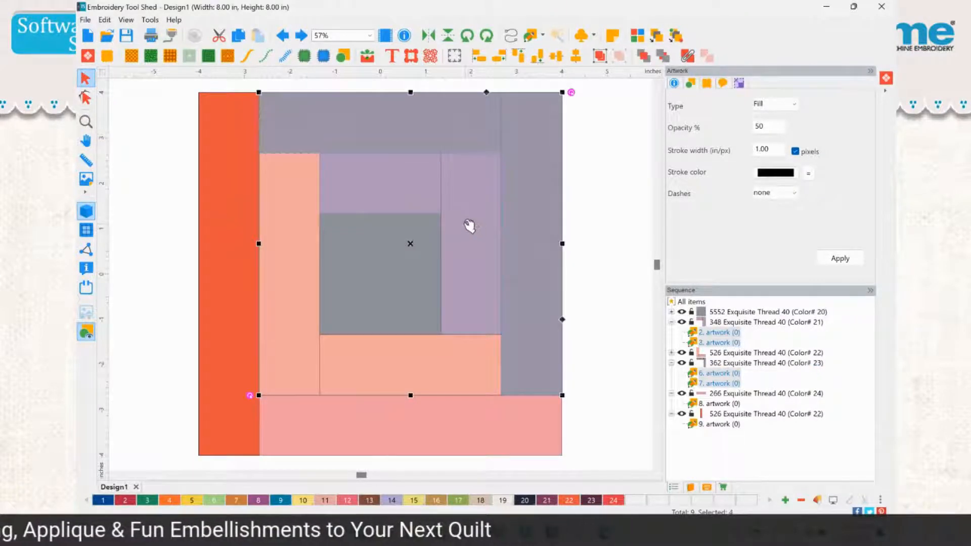
{"action": "left_click", "coordinate": [131, 56]}
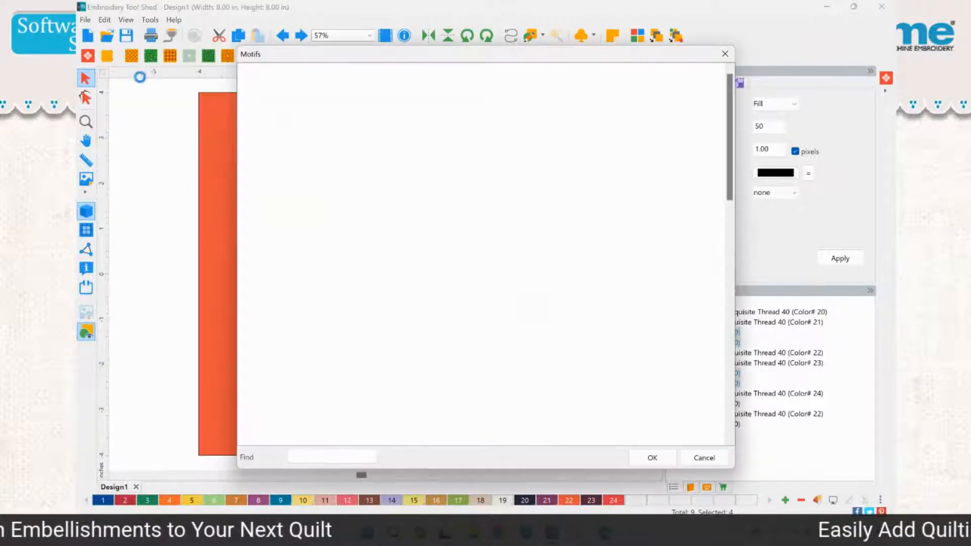
{"action": "left_click", "coordinate": [352, 196]}
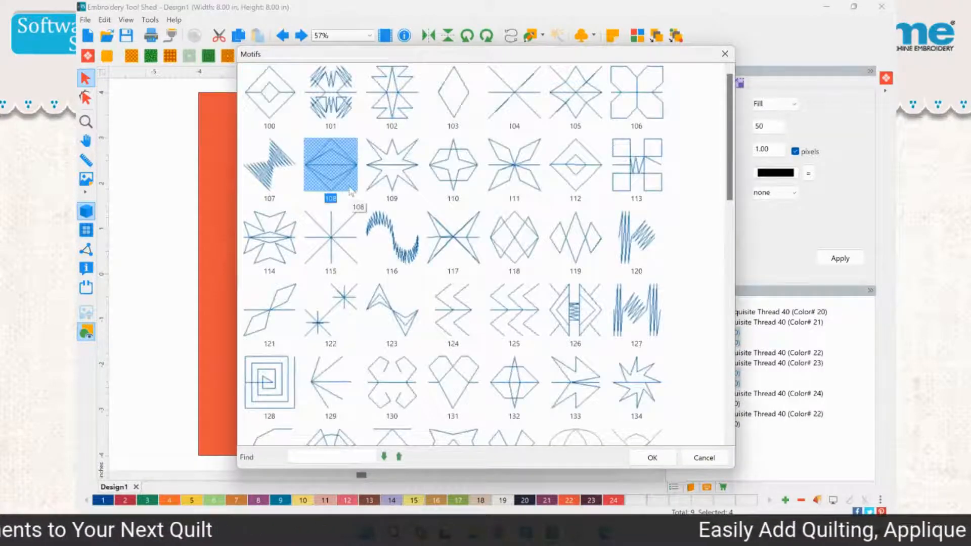
{"action": "double_click", "coordinate": [336, 225]}
{"action": "left_click", "coordinate": [581, 189]}
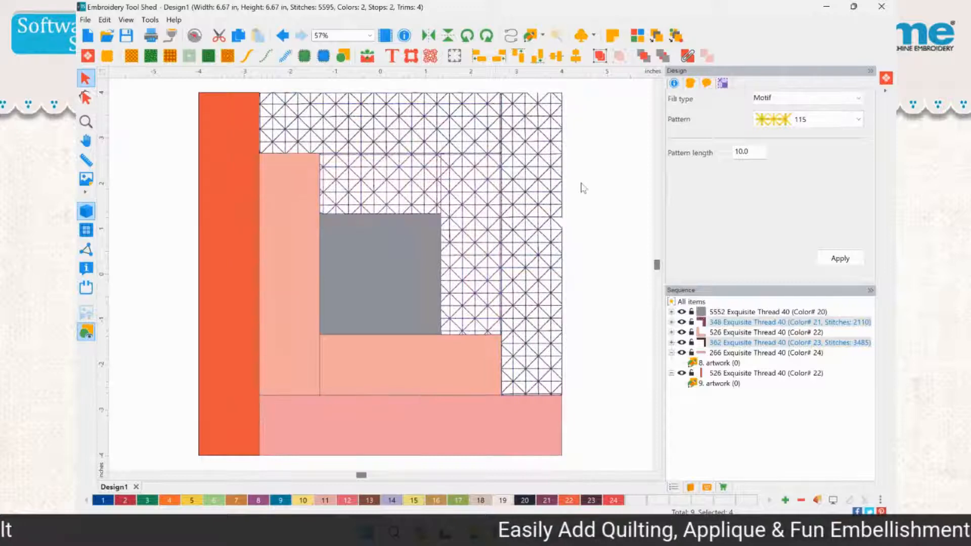
- Combine the four motif-filled patches into one object, and undo that combination
{"action": "left_click", "coordinate": [500, 230]}
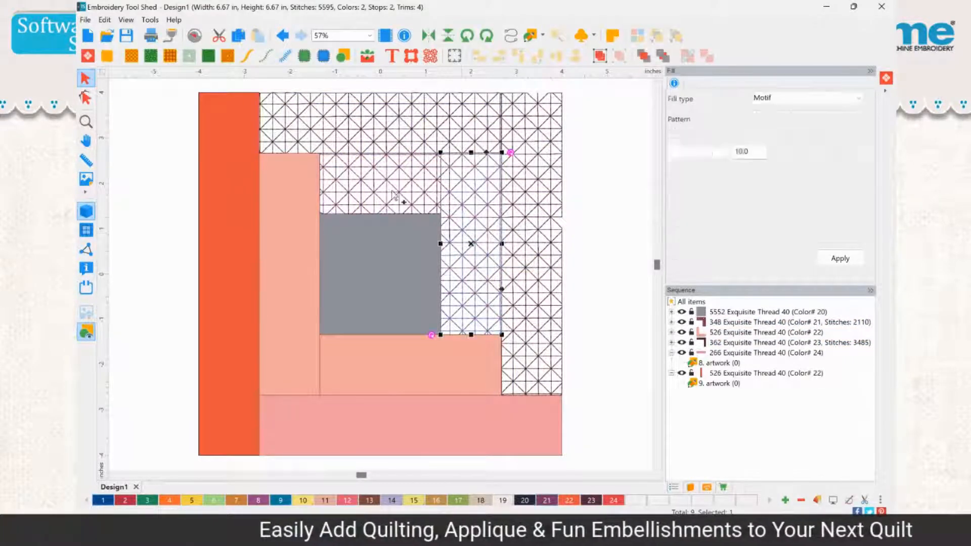
{"action": "left_click", "coordinate": [511, 153], "text": "shift"}
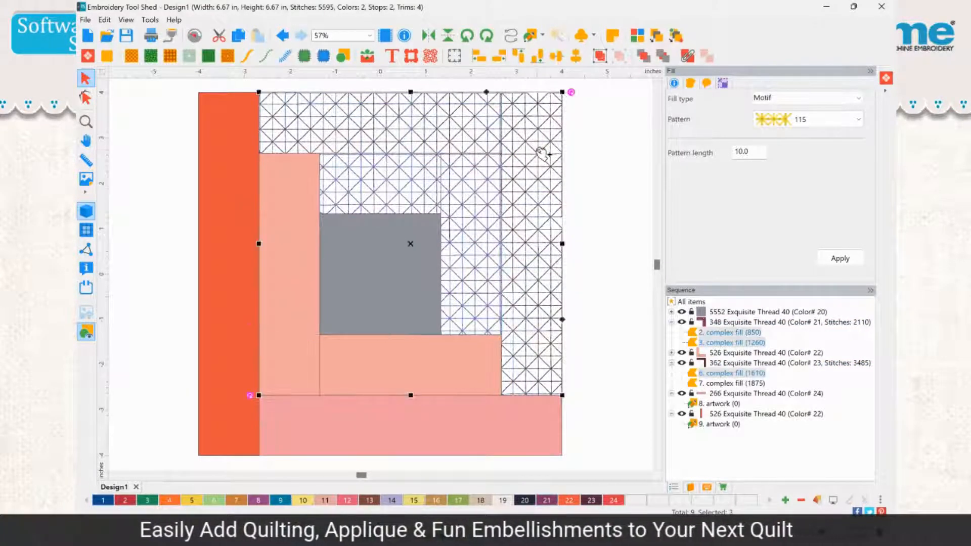
{"action": "left_click", "coordinate": [688, 55]}
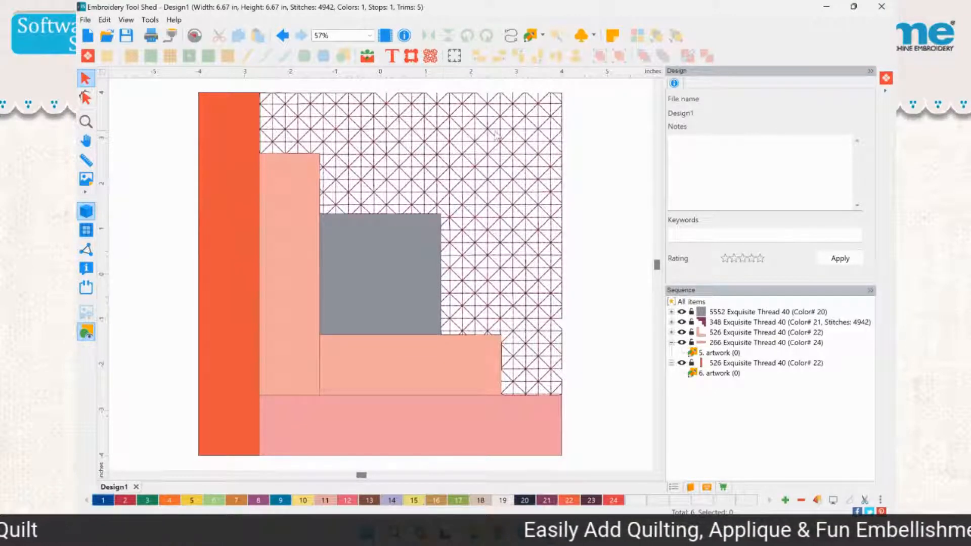
{"action": "key", "text": "ctrl+z"}
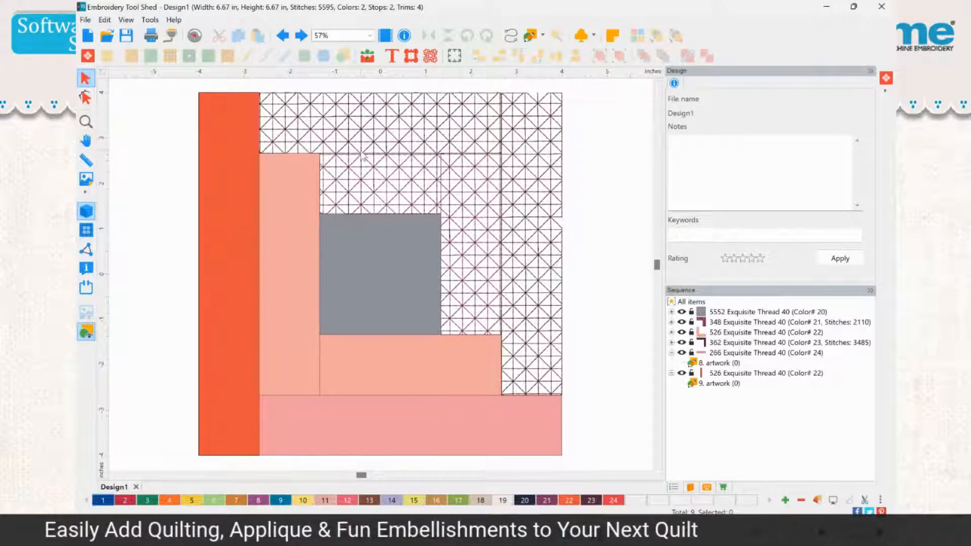
- Combine the four motif-filled patches above and to the right of the center square into one object
{"action": "left_click", "coordinate": [391, 161]}
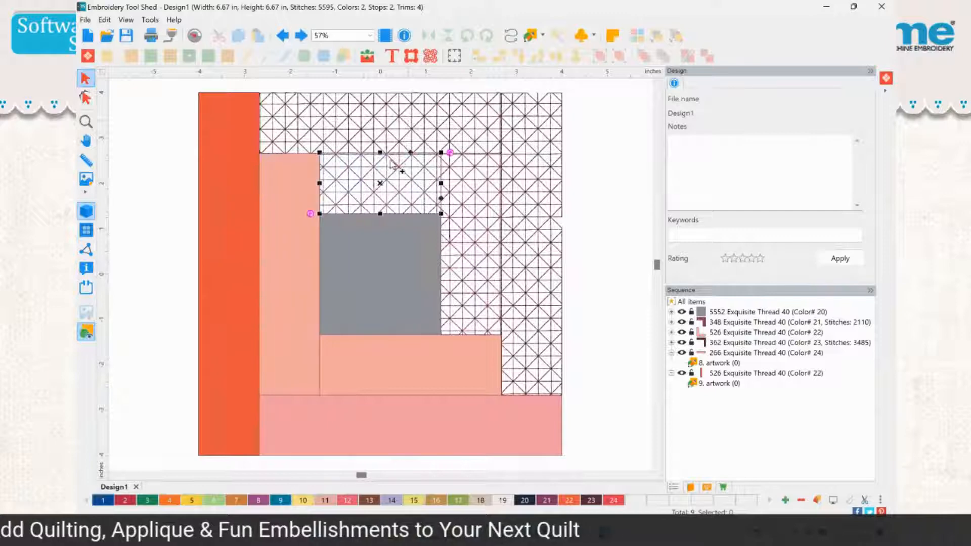
{"action": "left_click", "coordinate": [426, 135], "text": "ctrl"}
{"action": "left_click", "coordinate": [550, 167], "text": "ctrl"}
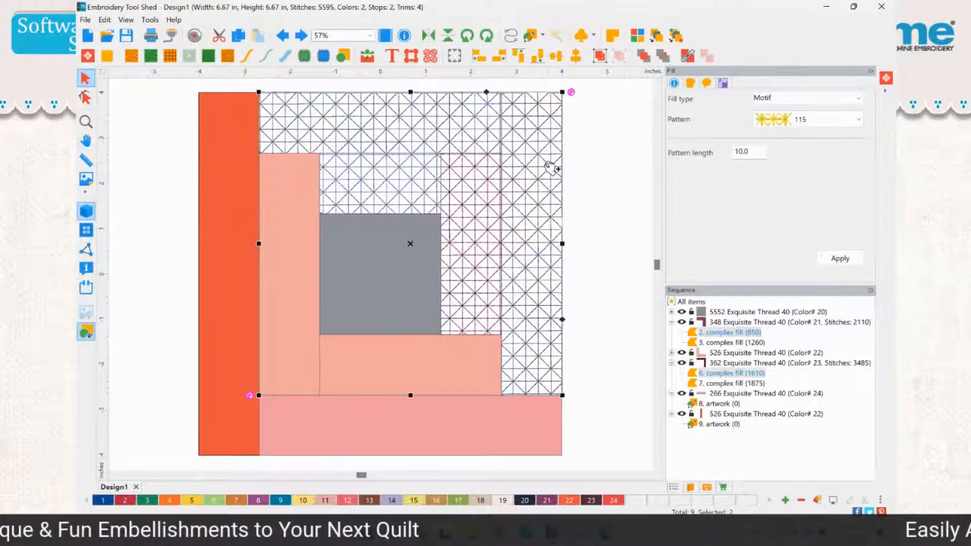
{"action": "left_click", "coordinate": [478, 190], "text": "ctrl"}
{"action": "left_click", "coordinate": [687, 56]}
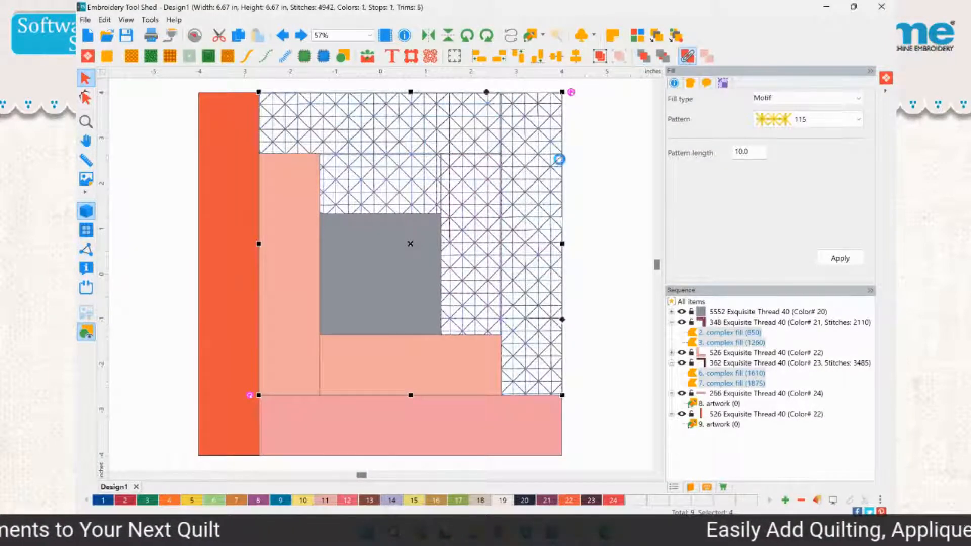
{"action": "left_click", "coordinate": [596, 163]}
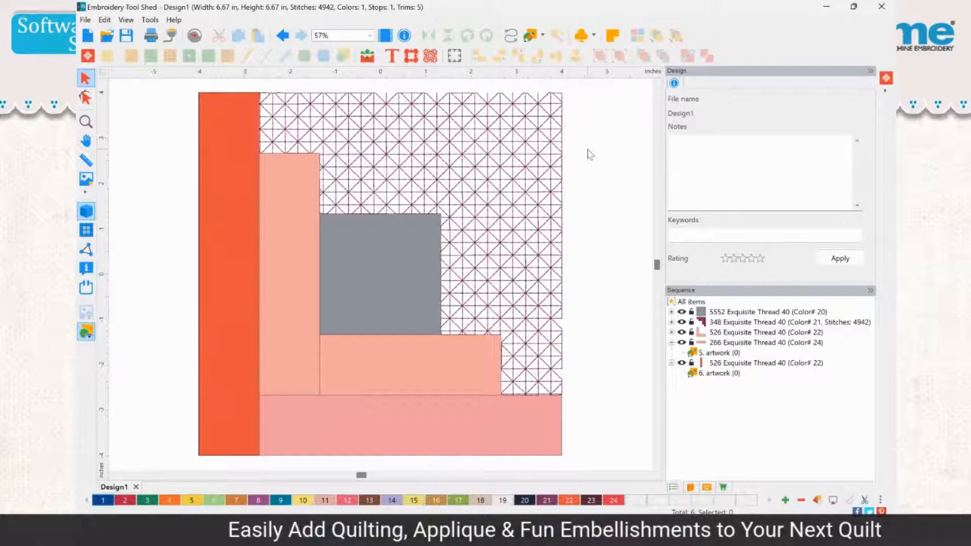
- Convert the combined motif-filled patch to an Adv. Stippling fill with the exes pattern
{"action": "left_click", "coordinate": [538, 142]}
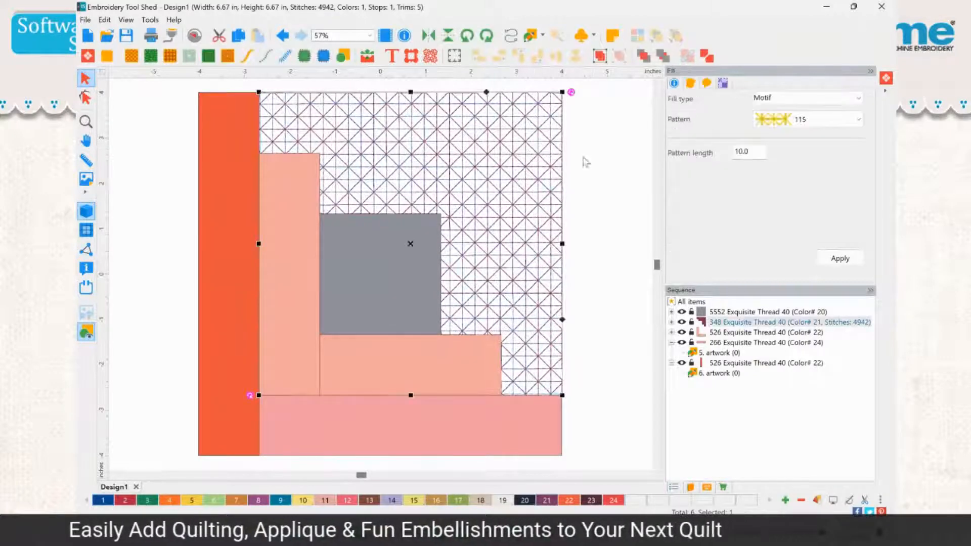
{"action": "left_click", "coordinate": [170, 56]}
{"action": "left_click", "coordinate": [397, 246]}
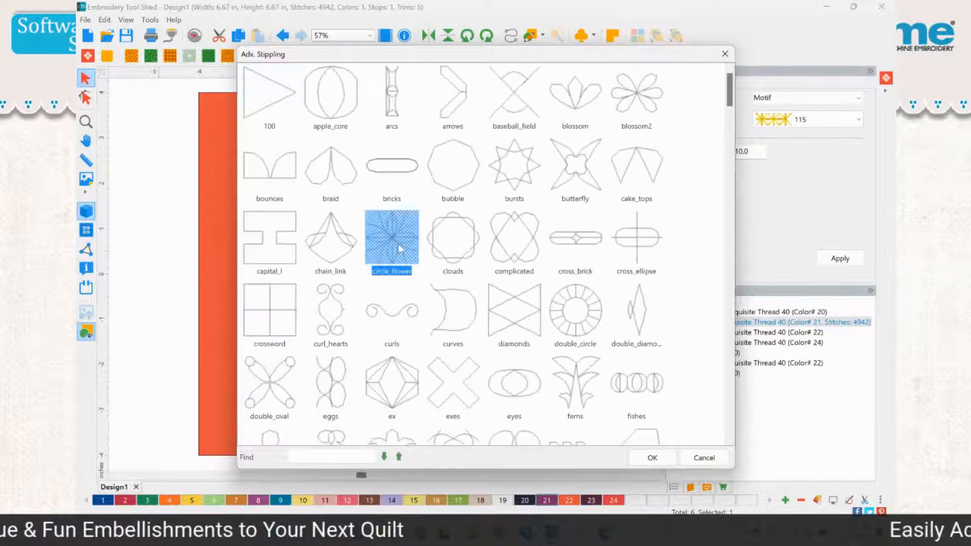
{"action": "double_click", "coordinate": [460, 384]}
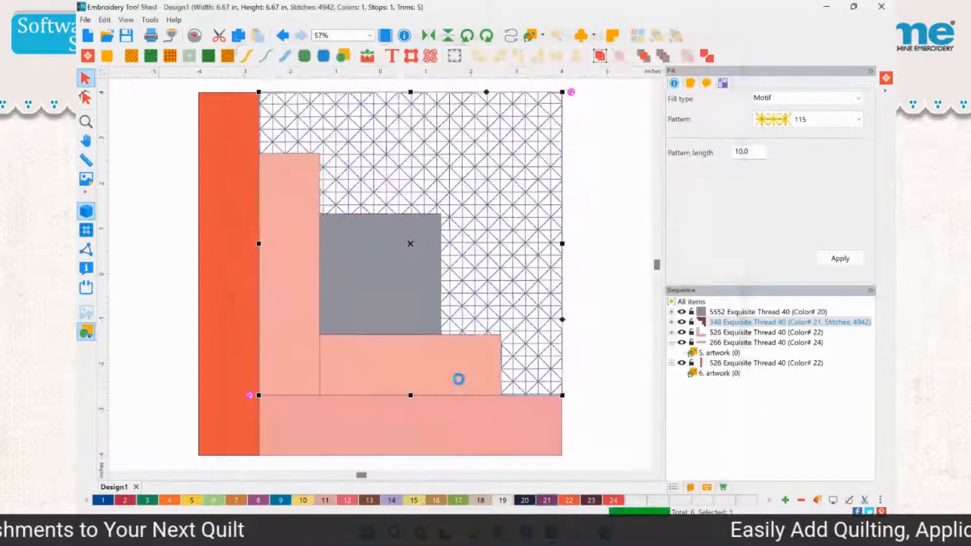
- Set the exes stippling's pattern length to 30 on the combined patch and apply it
{"action": "double_click", "coordinate": [751, 151]}
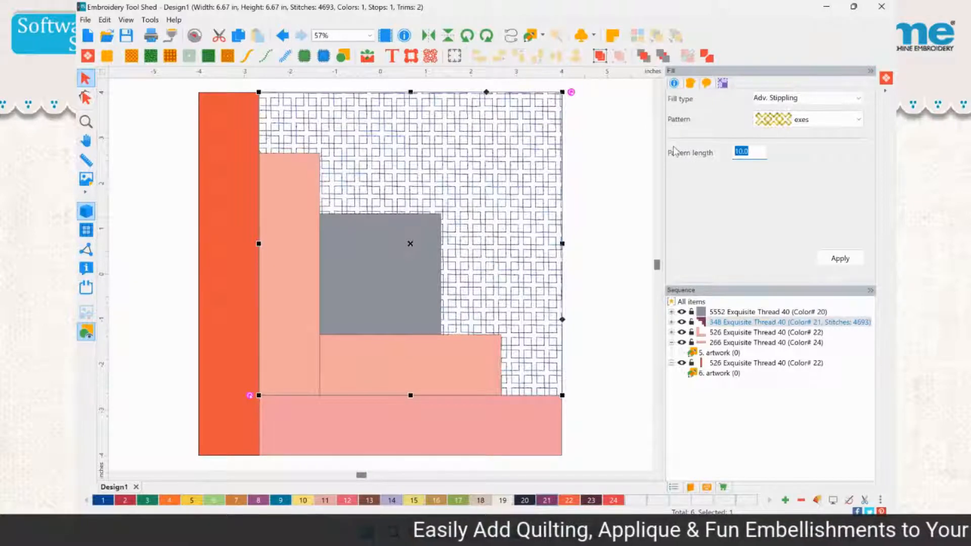
{"action": "type", "text": "30"}
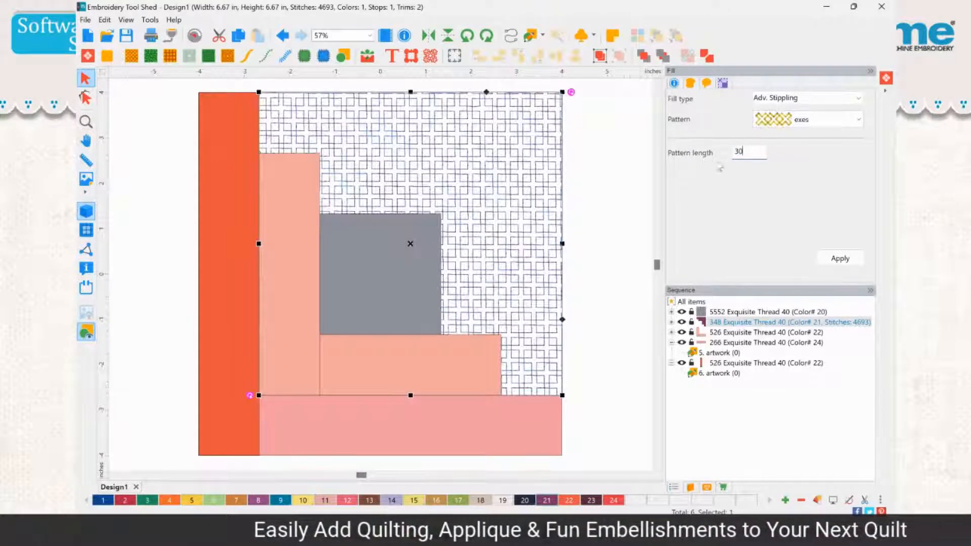
{"action": "left_click", "coordinate": [839, 258]}
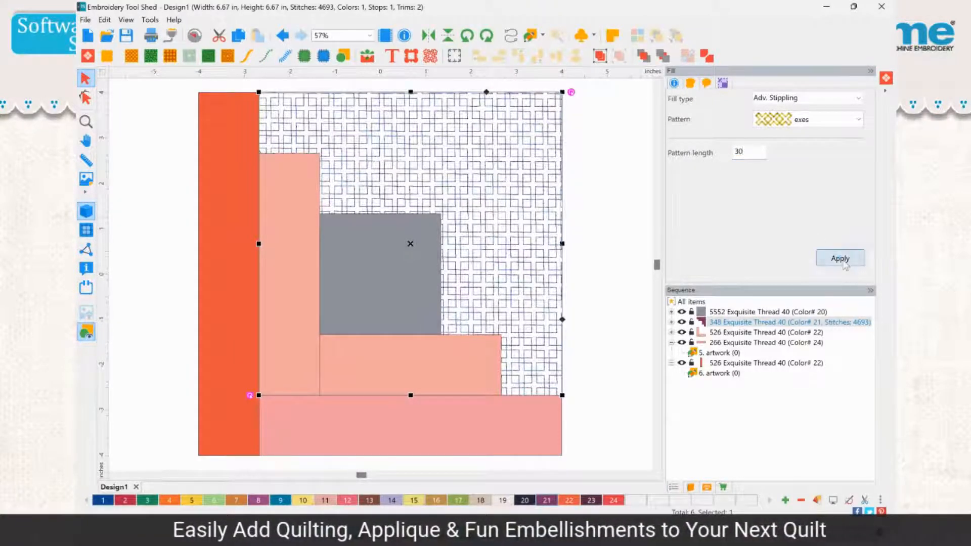
{"action": "left_click", "coordinate": [578, 218]}
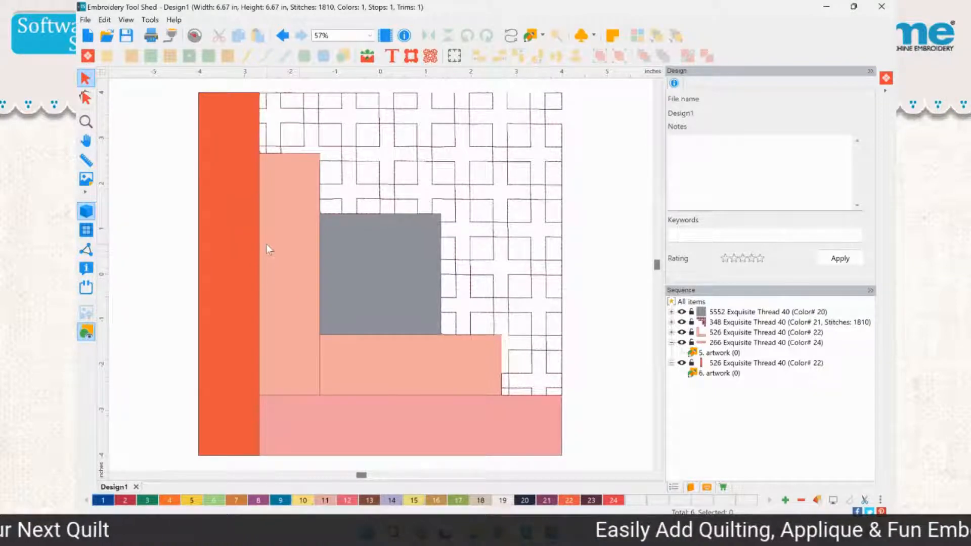
- Open the Embellishments library and examine the designs from Blocks, Branch, Butterfly and Celtic through Circles, Crisscross, Cross_Petal and Elegant
{"action": "left_click", "coordinate": [447, 174]}
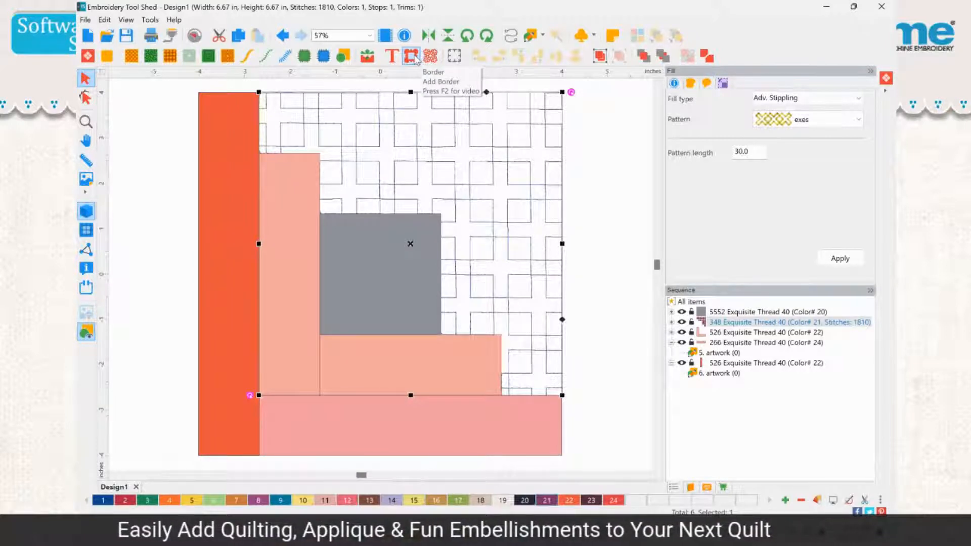
{"action": "left_click", "coordinate": [372, 60]}
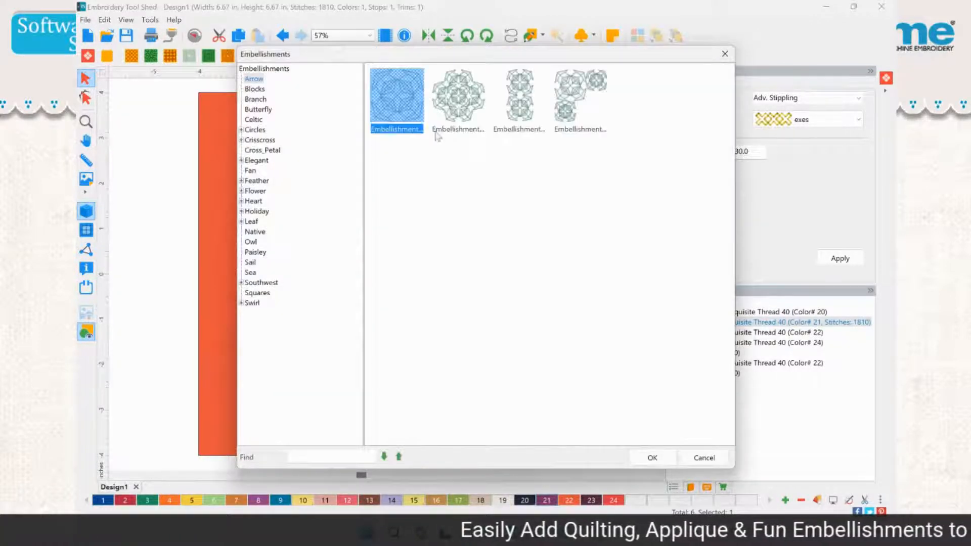
{"action": "left_click", "coordinate": [259, 89]}
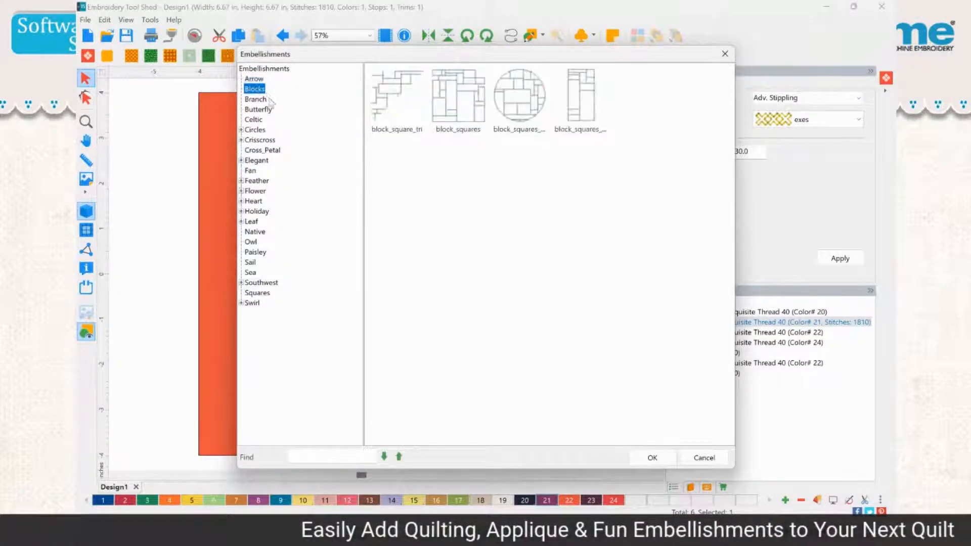
{"action": "left_click", "coordinate": [259, 100]}
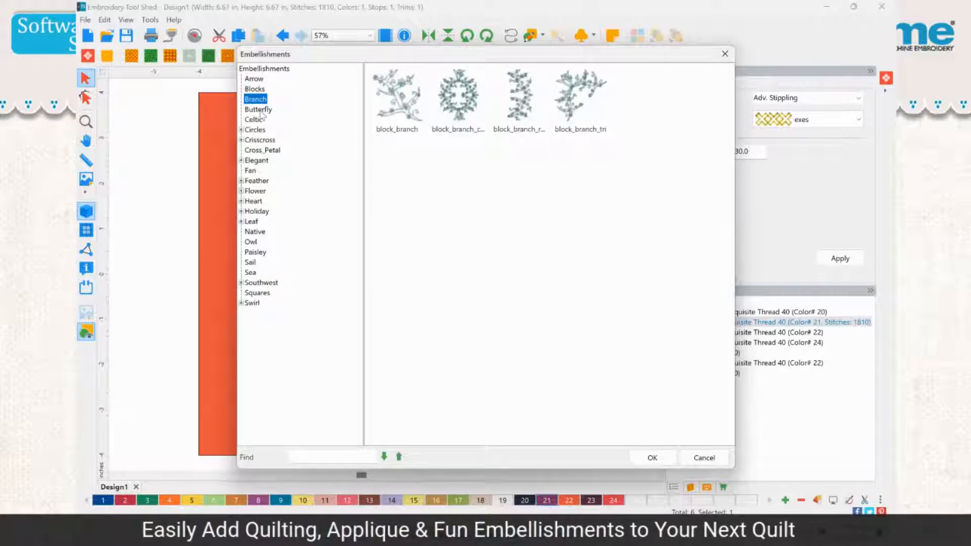
{"action": "left_click", "coordinate": [259, 110]}
{"action": "left_click", "coordinate": [259, 120]}
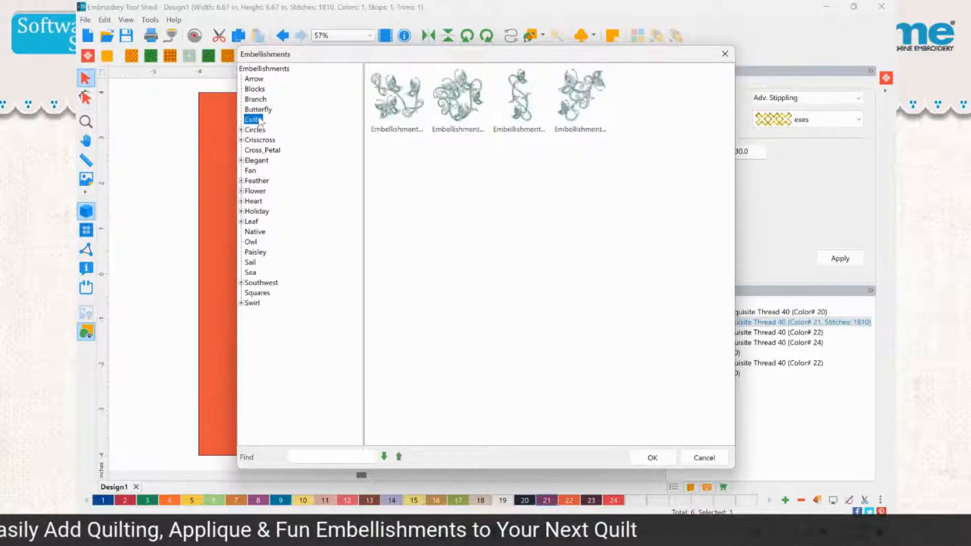
{"action": "left_click", "coordinate": [254, 131]}
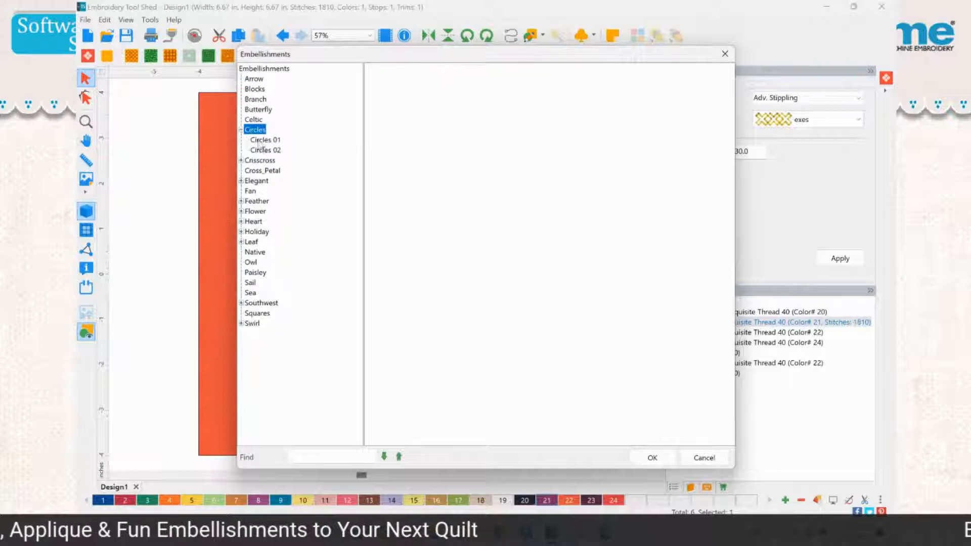
{"action": "left_click", "coordinate": [266, 151]}
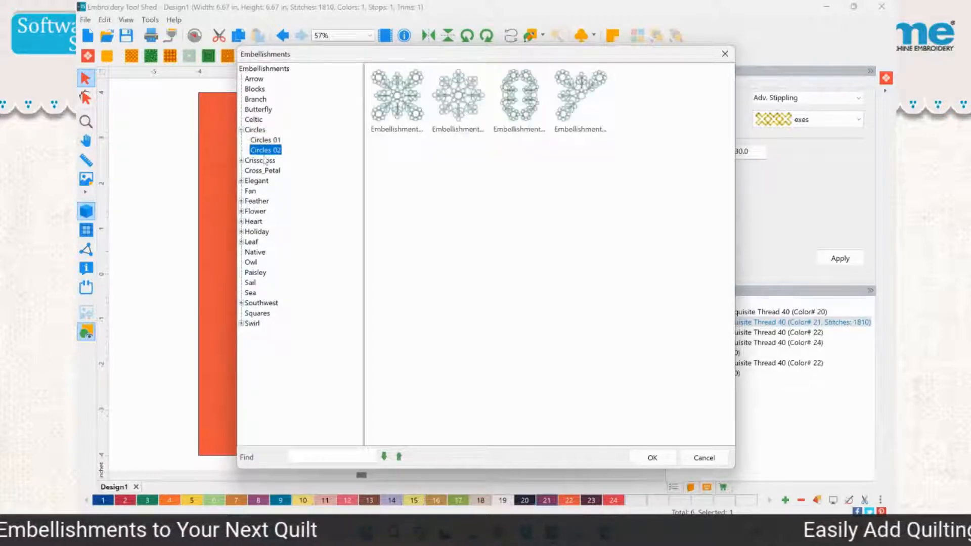
{"action": "left_click", "coordinate": [261, 161]}
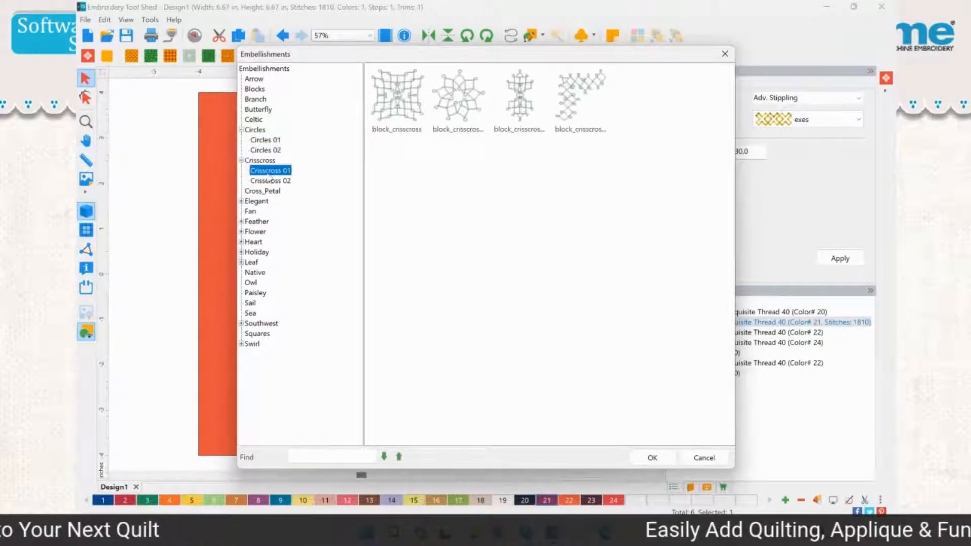
{"action": "left_click", "coordinate": [268, 181]}
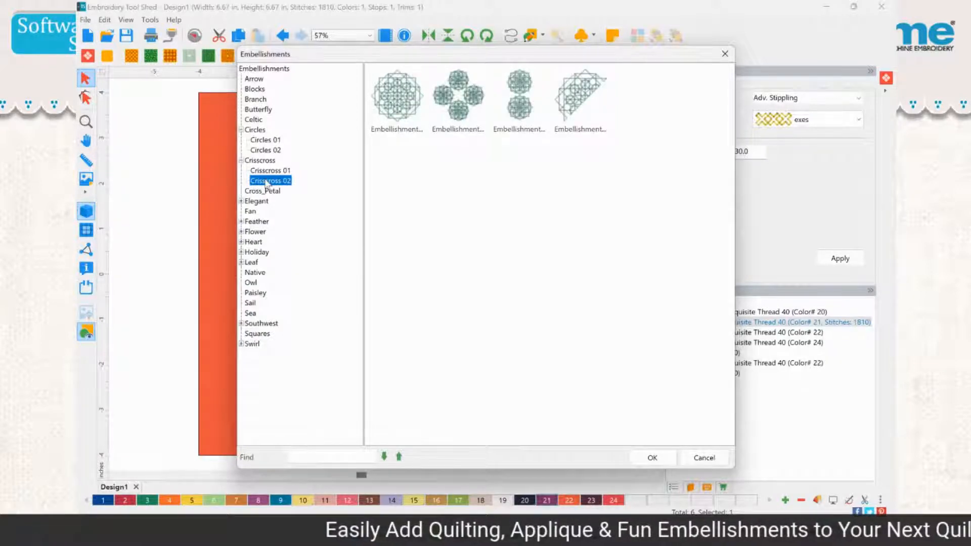
{"action": "left_click", "coordinate": [265, 192]}
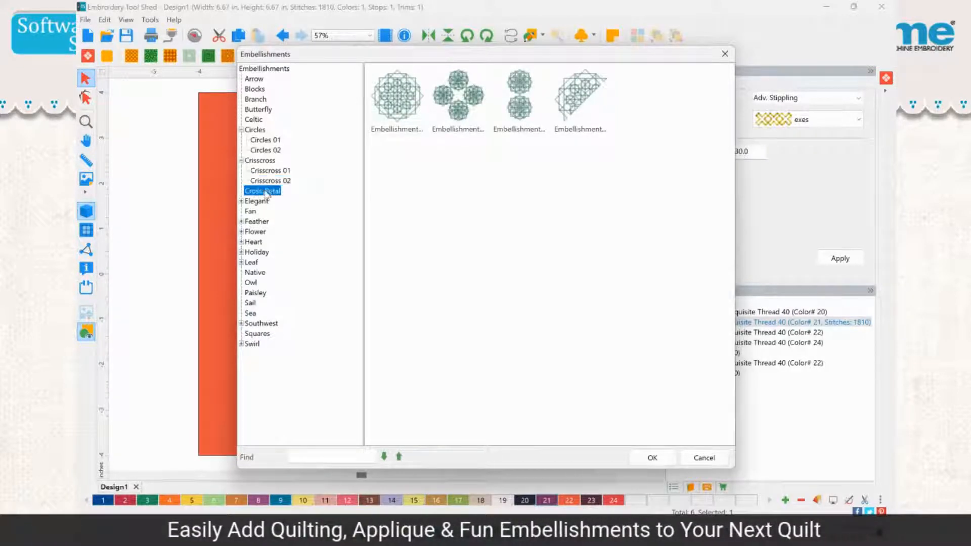
{"action": "left_click", "coordinate": [259, 202]}
{"action": "left_click", "coordinate": [267, 212]}
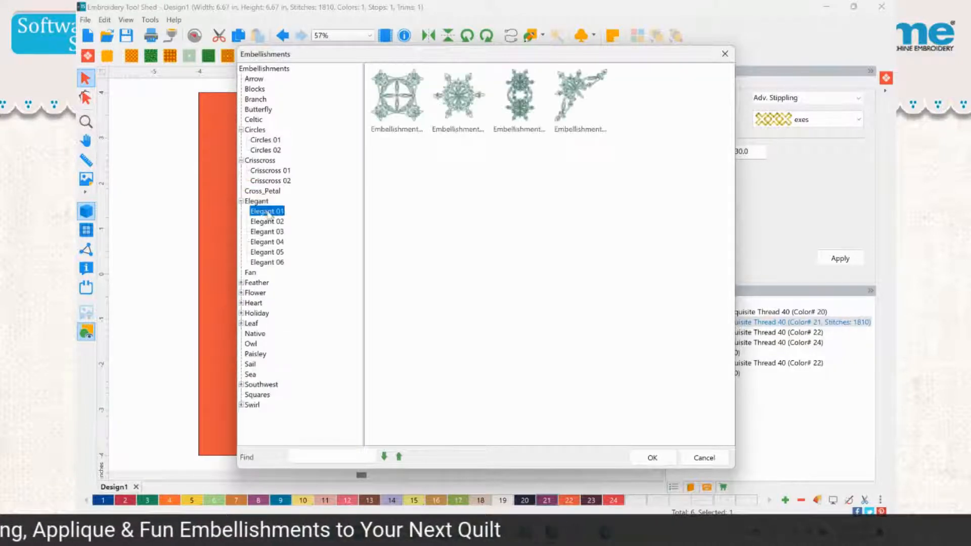
{"action": "left_click", "coordinate": [271, 223]}
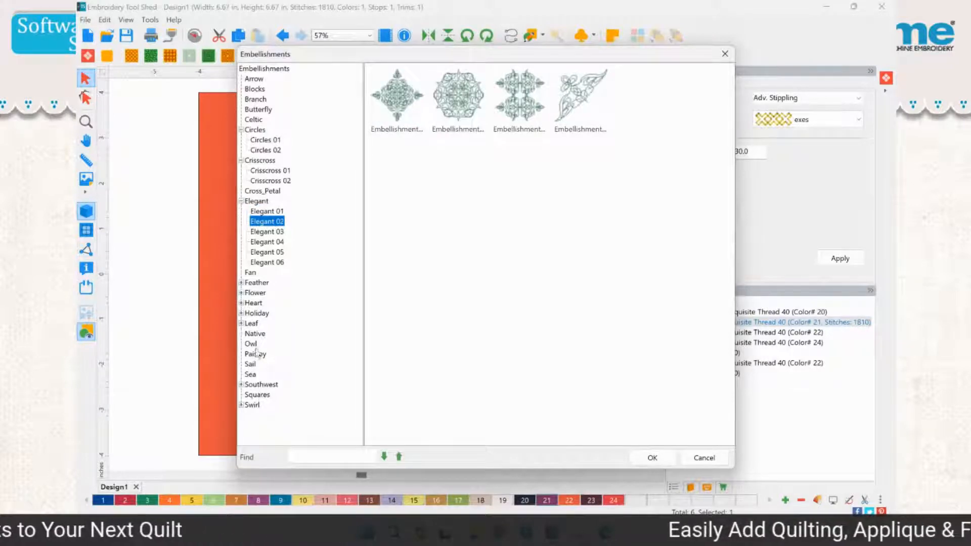
- Examine the Swirl, Sea, Sail, Paisley, Owl and Native embellishment designs, and expand the Leaf category
{"action": "left_click", "coordinate": [252, 404]}
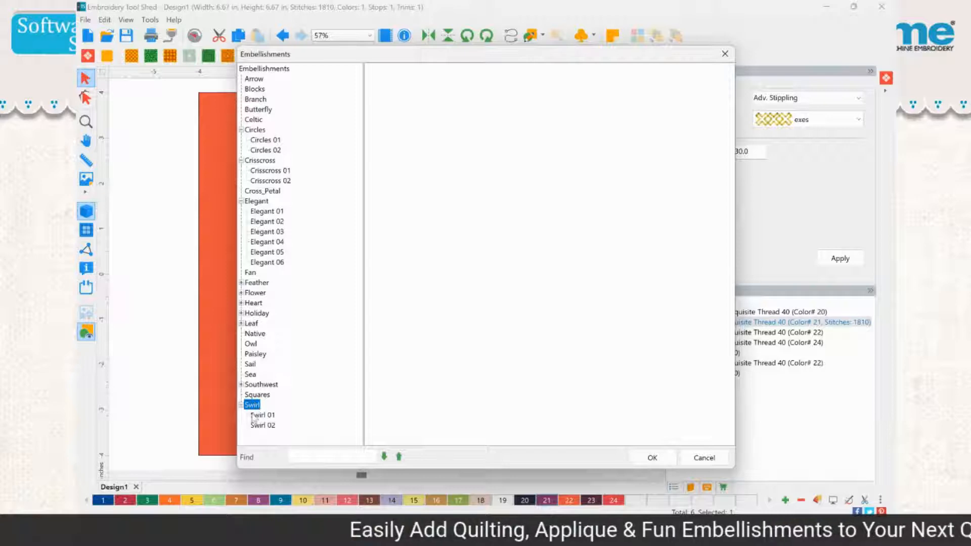
{"action": "left_click", "coordinate": [254, 416]}
{"action": "left_click", "coordinate": [270, 426]}
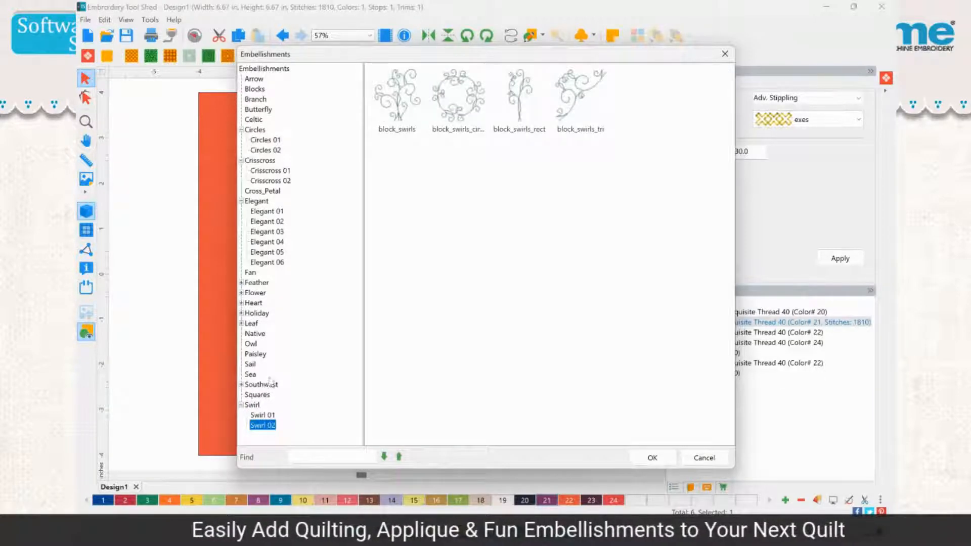
{"action": "left_click", "coordinate": [259, 375]}
{"action": "left_click", "coordinate": [253, 365]}
{"action": "left_click", "coordinate": [255, 356]}
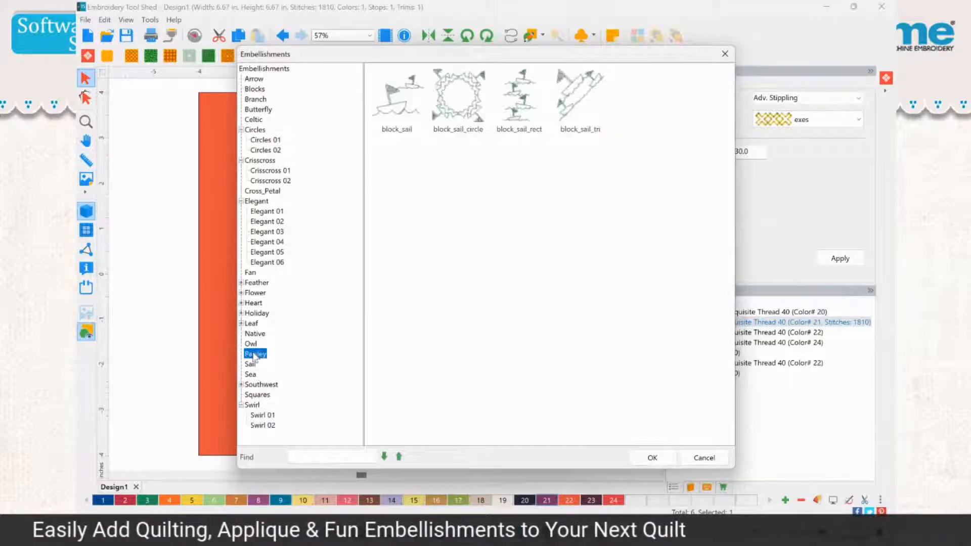
{"action": "left_click", "coordinate": [253, 345]}
{"action": "left_click", "coordinate": [253, 334]}
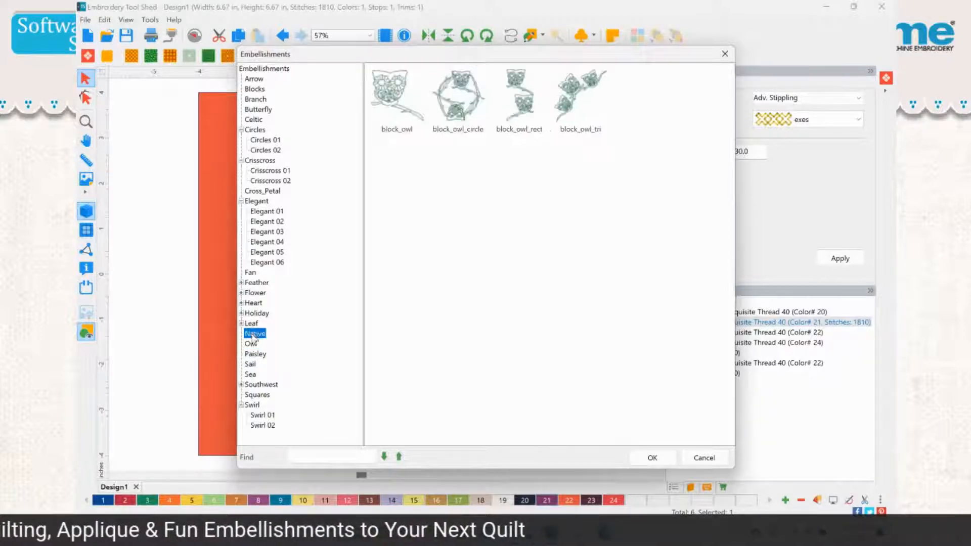
{"action": "left_click", "coordinate": [252, 323]}
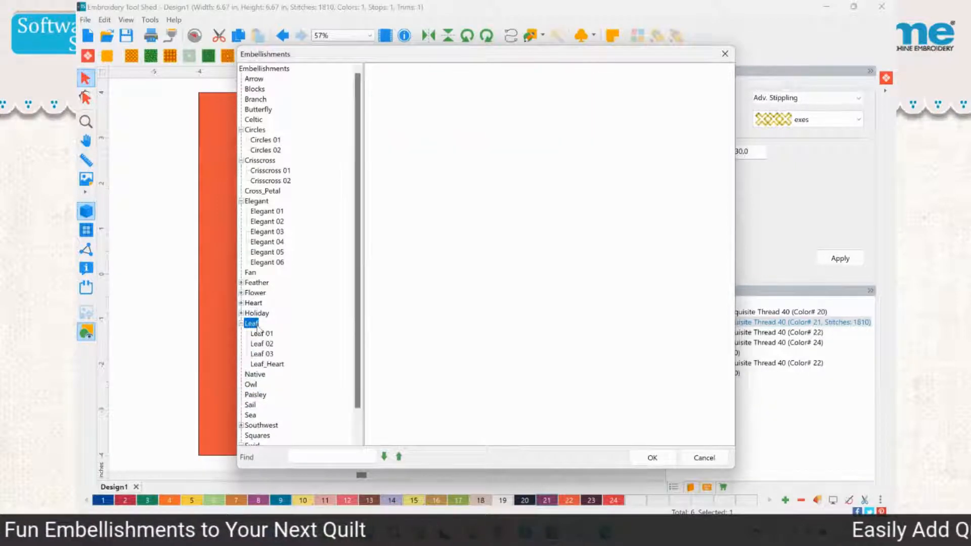
- Examine the Flower category's embellishment designs, from Dandelion through Flower 05 to Petals and Vine
{"action": "left_click", "coordinate": [256, 293]}
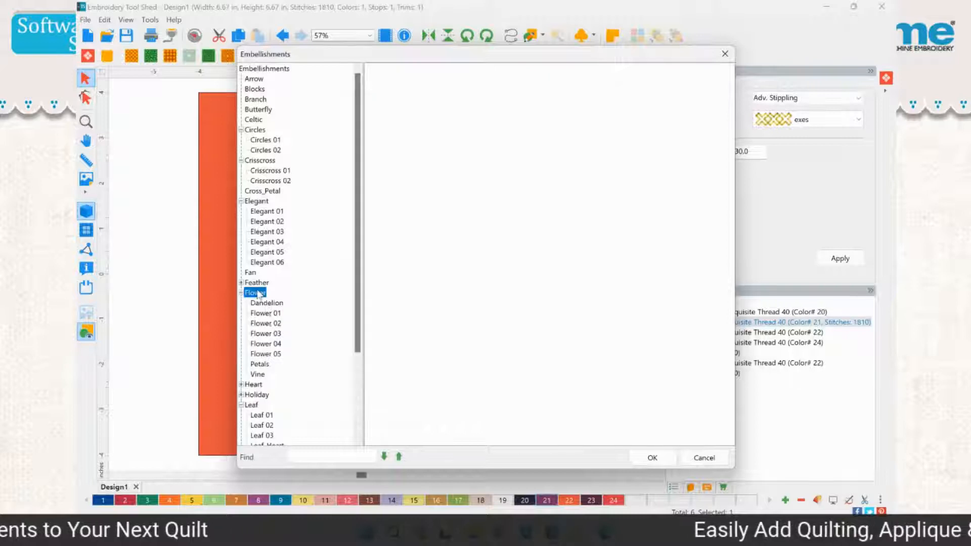
{"action": "left_click", "coordinate": [267, 304]}
{"action": "left_click", "coordinate": [267, 314]}
{"action": "left_click", "coordinate": [267, 324]}
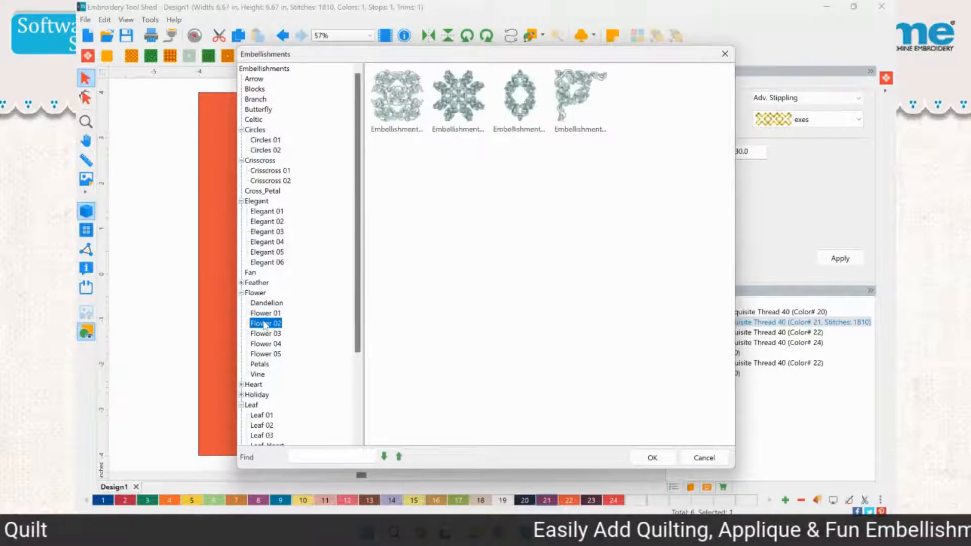
{"action": "left_click", "coordinate": [267, 334]}
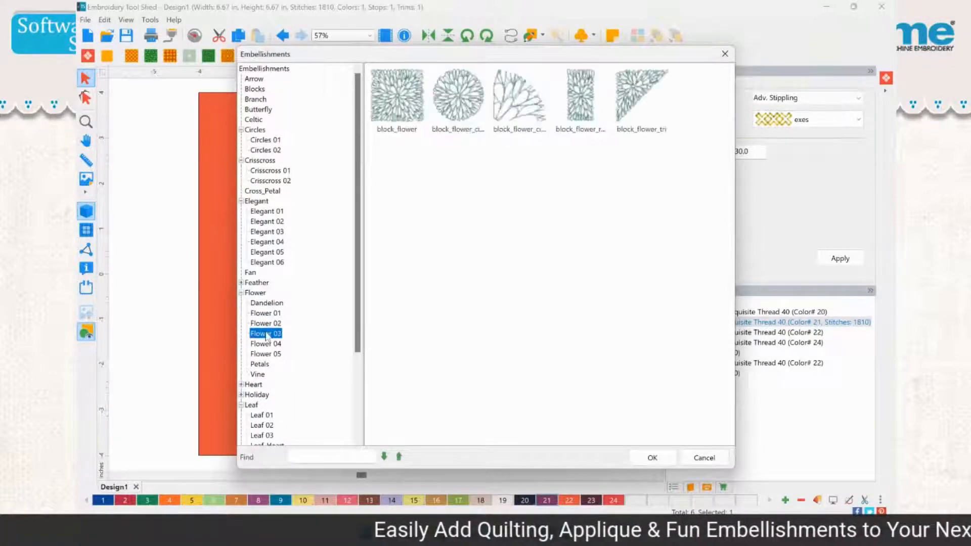
{"action": "left_click", "coordinate": [265, 344]}
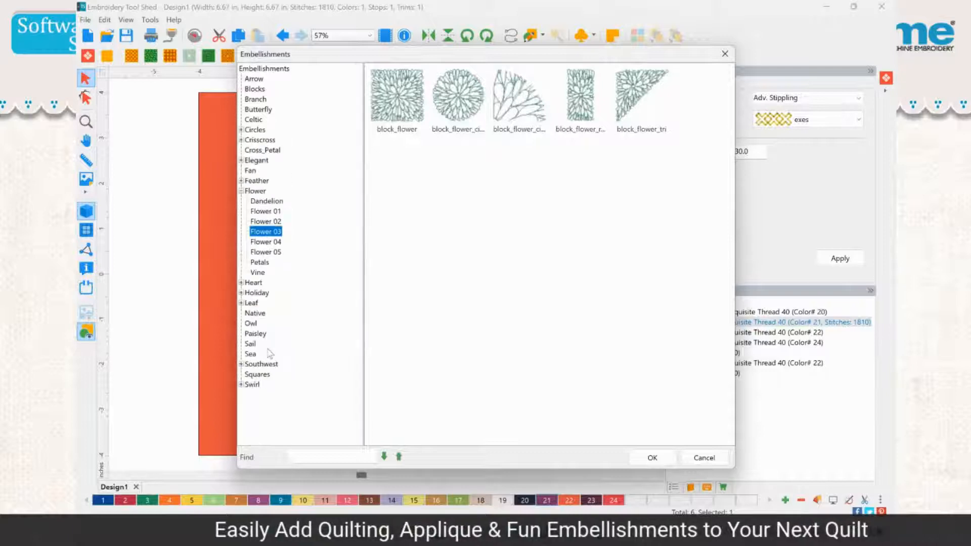
{"action": "left_click", "coordinate": [266, 241]}
{"action": "left_click", "coordinate": [266, 252]}
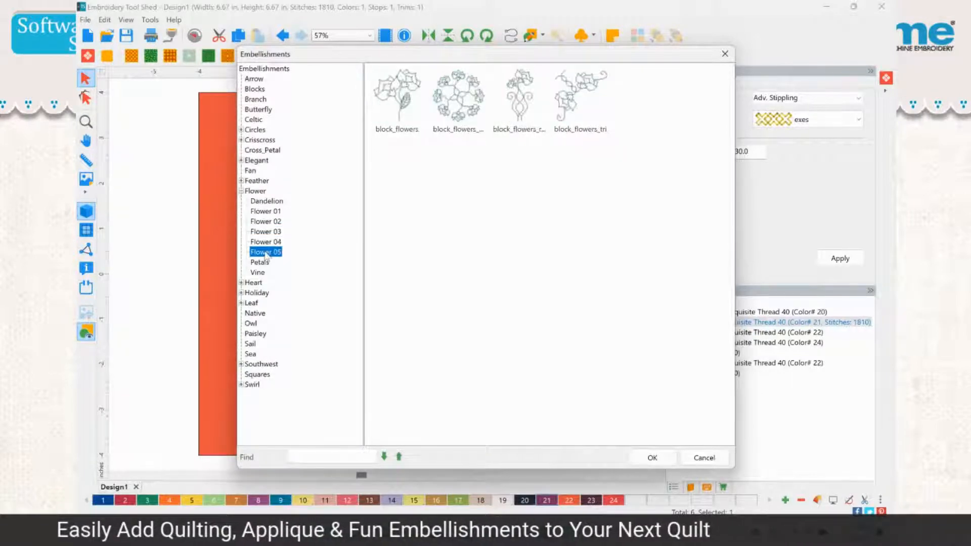
{"action": "left_click", "coordinate": [263, 263]}
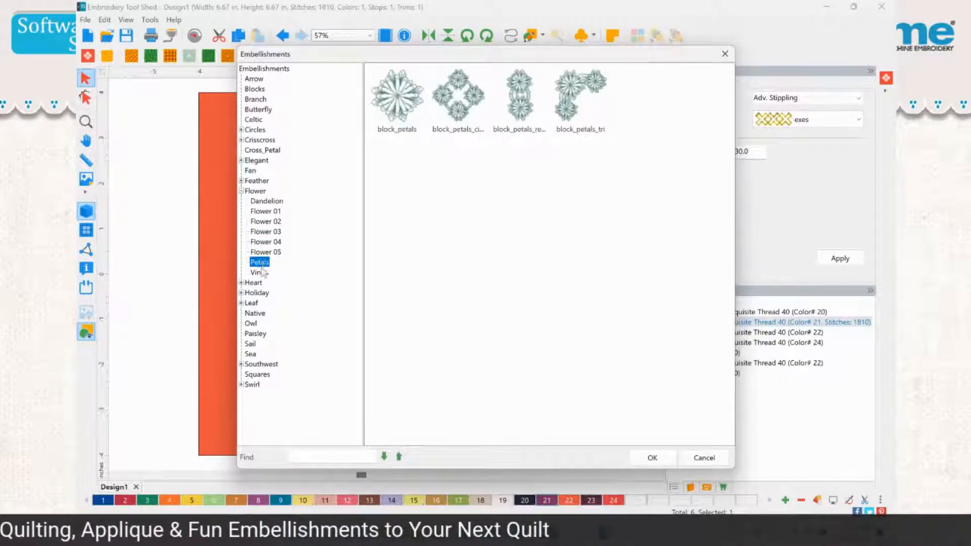
{"action": "left_click", "coordinate": [261, 272]}
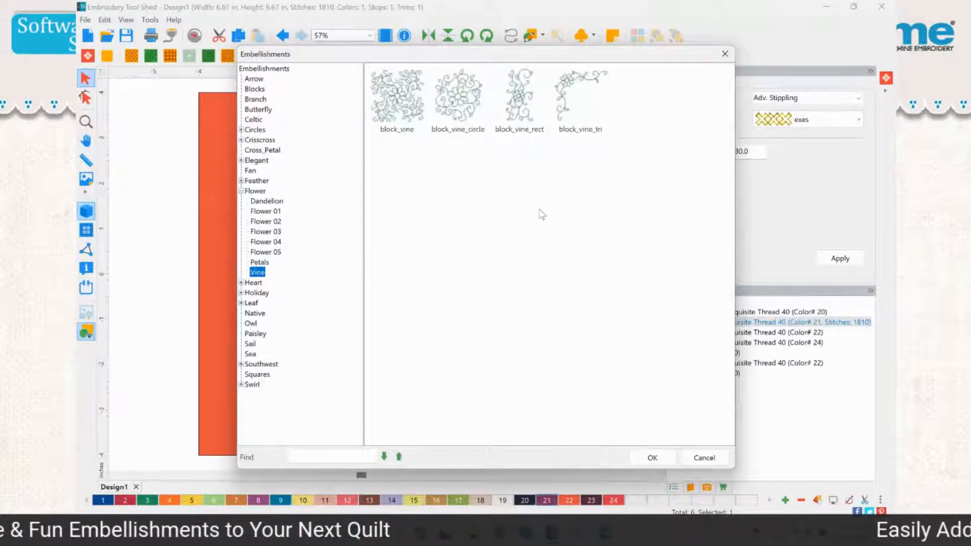
- Insert the block_vine_tri design from the Flower Vine embellishments and move it off the block's left side
{"action": "left_click", "coordinate": [525, 101]}
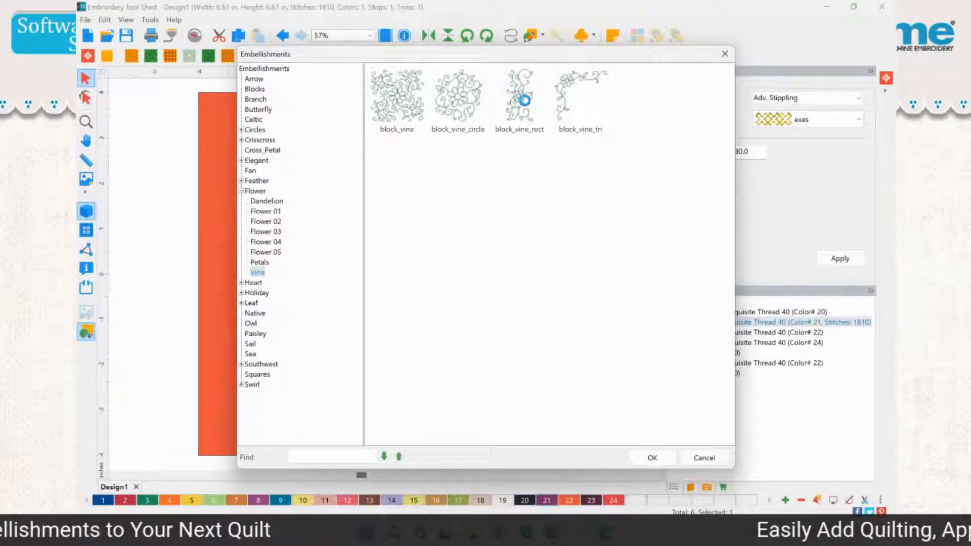
{"action": "left_click", "coordinate": [575, 104]}
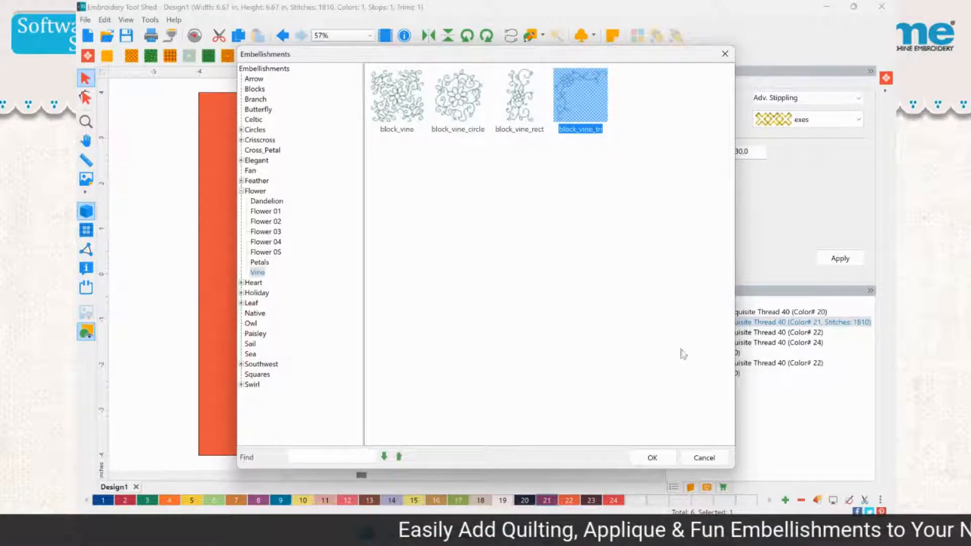
{"action": "left_click", "coordinate": [652, 457]}
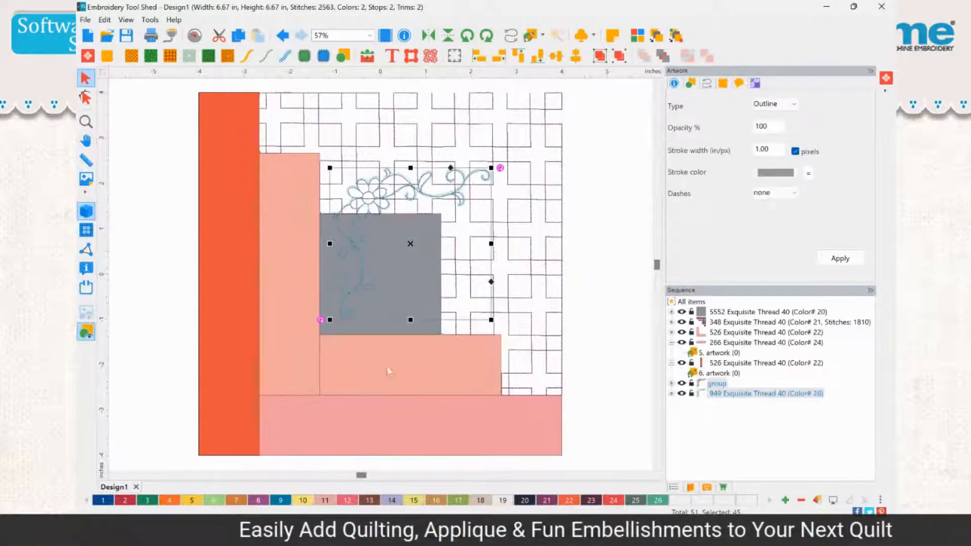
{"action": "left_click_drag", "start_coordinate": [389, 201], "coordinate": [100, 211]}
{"action": "double_click", "coordinate": [88, 124]}
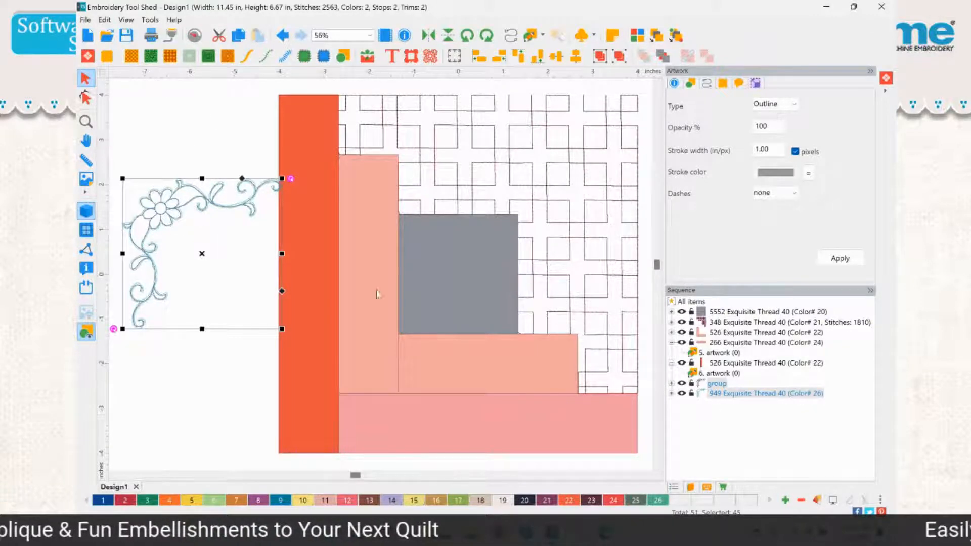
- Delete the vine's extra outline artwork under 949 Exquisite Thread, keeping the run-stitch group
{"action": "left_click", "coordinate": [254, 276]}
{"action": "left_click", "coordinate": [730, 394]}
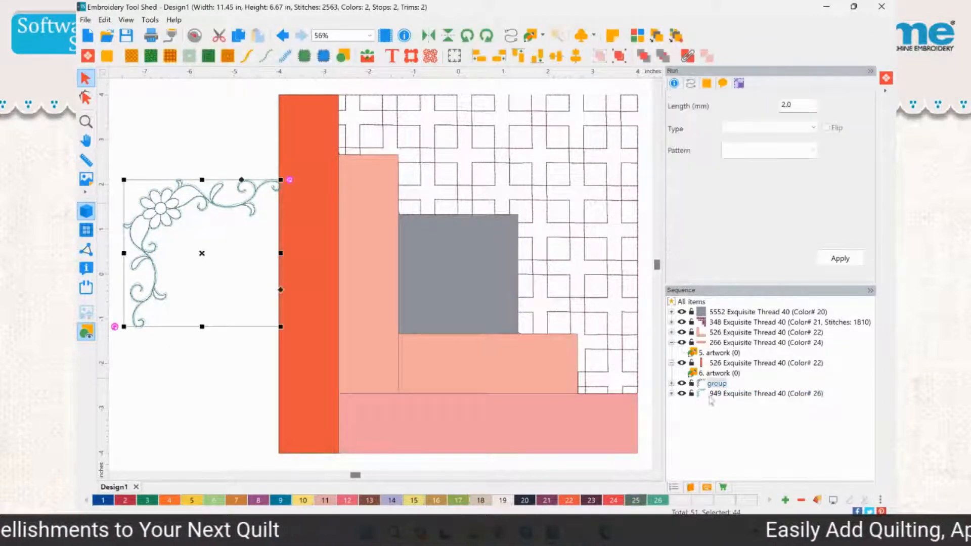
{"action": "left_click", "coordinate": [672, 394]}
{"action": "left_click", "coordinate": [718, 404]}
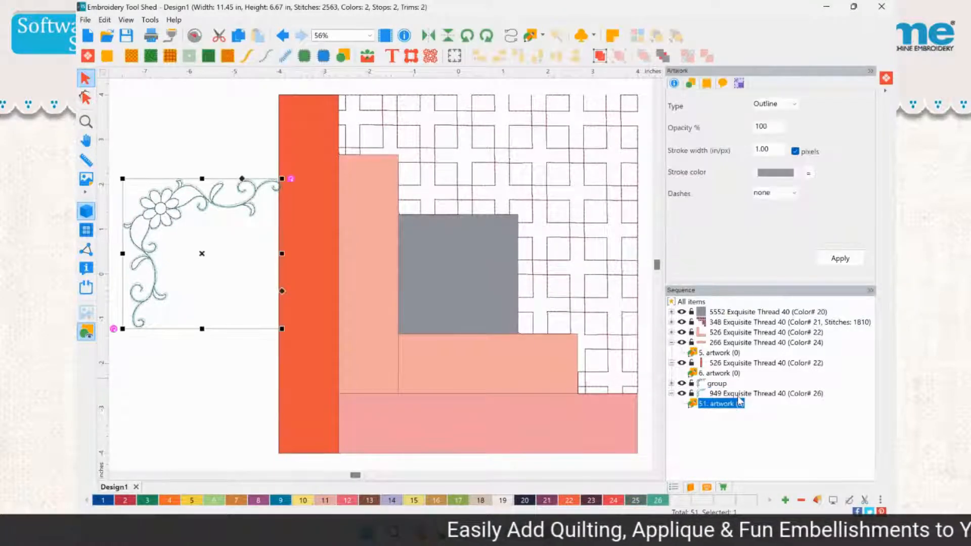
{"action": "key", "text": "Delete"}
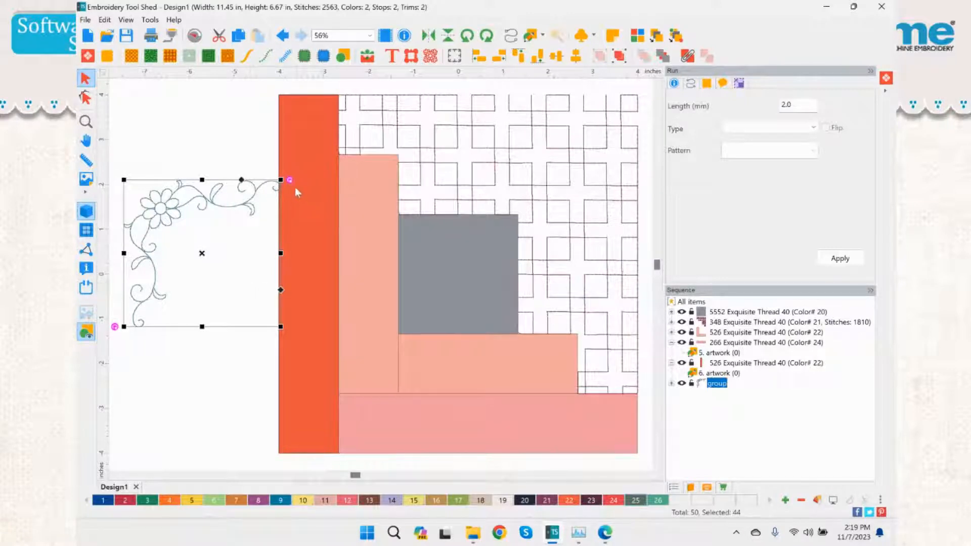
- Rotate the vine 90 degrees counterclockwise and place it over the block's lower-left corner
{"action": "left_click", "coordinate": [473, 36]}
{"action": "left_click", "coordinate": [472, 34]}
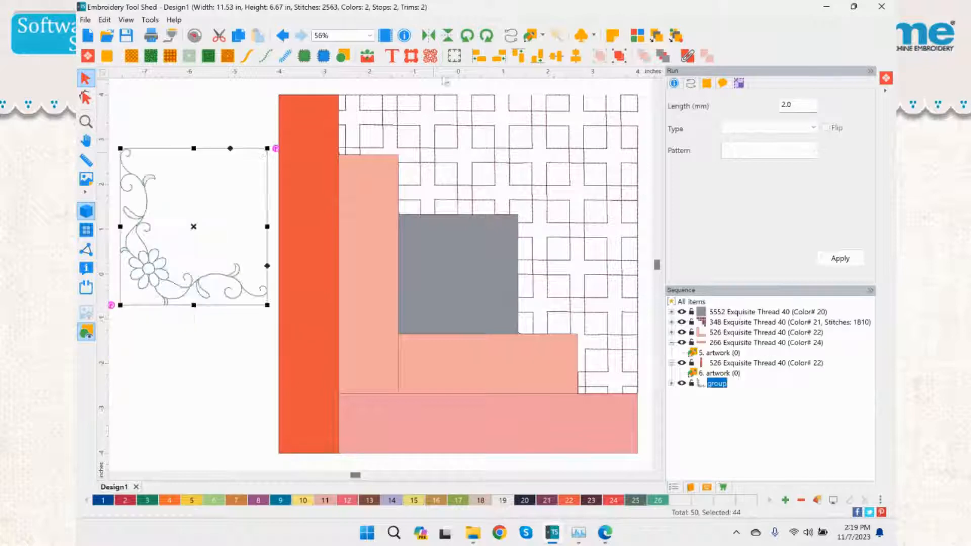
{"action": "left_click_drag", "start_coordinate": [166, 273], "coordinate": [349, 410]}
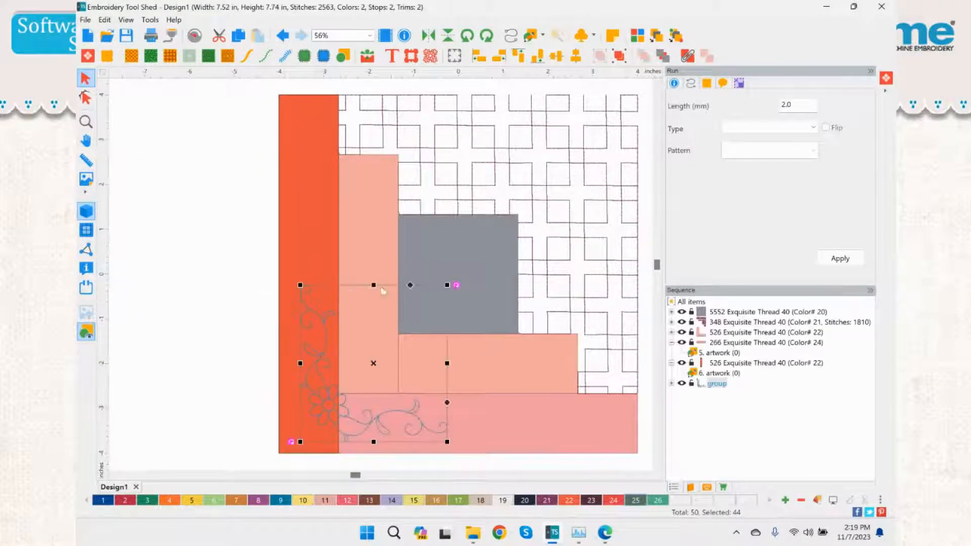
- Stretch the vine upward and to the right so it runs along the block's left and bottom patches
{"action": "left_click_drag", "start_coordinate": [378, 283], "coordinate": [377, 146]}
{"action": "scroll", "coordinate": [447, 315], "scroll_direction": "down", "scroll_amount": 1}
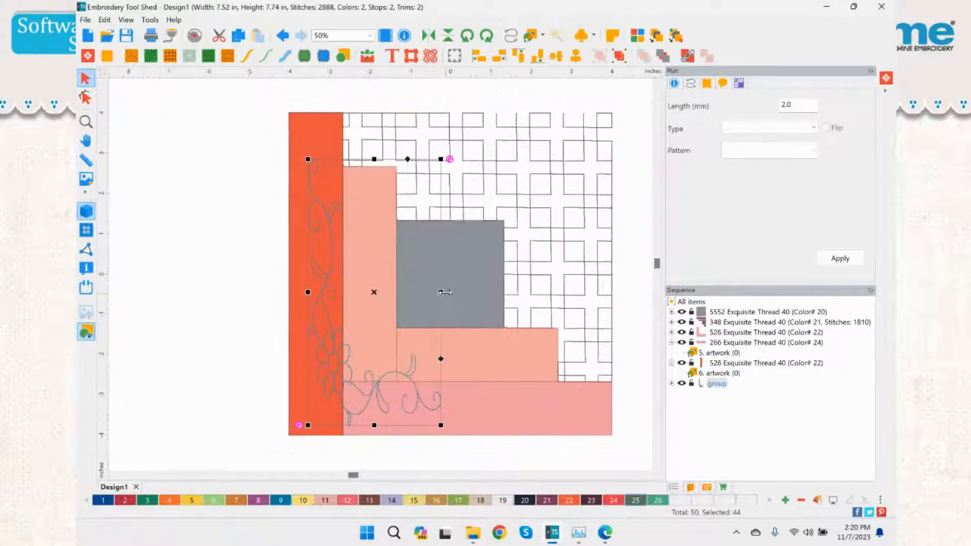
{"action": "left_click_drag", "start_coordinate": [441, 293], "coordinate": [572, 314]}
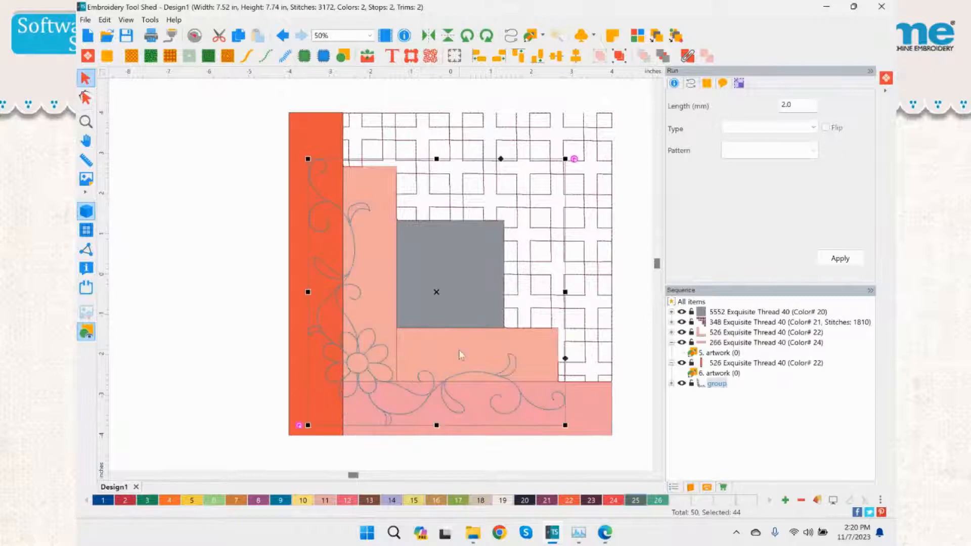
{"action": "left_click", "coordinate": [211, 248]}
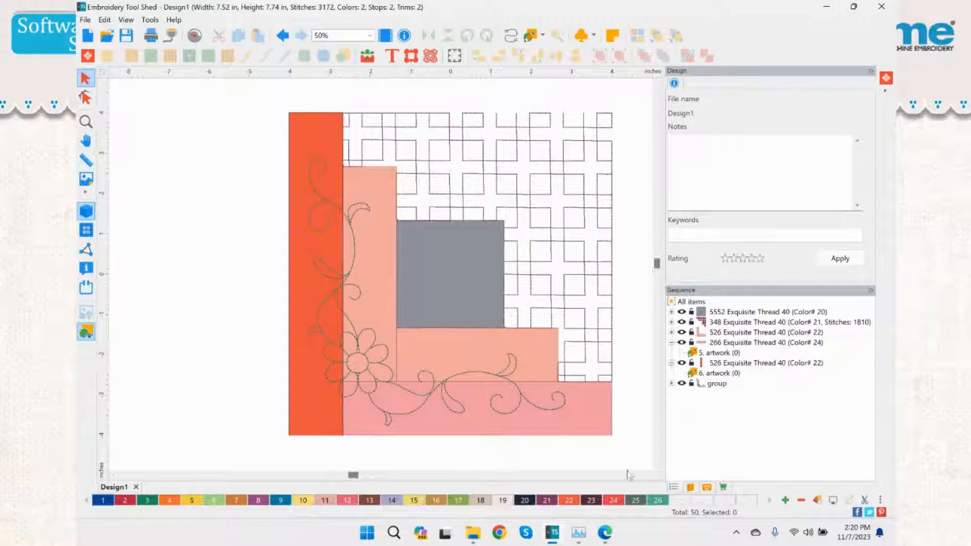
{"action": "left_click", "coordinate": [647, 475]}
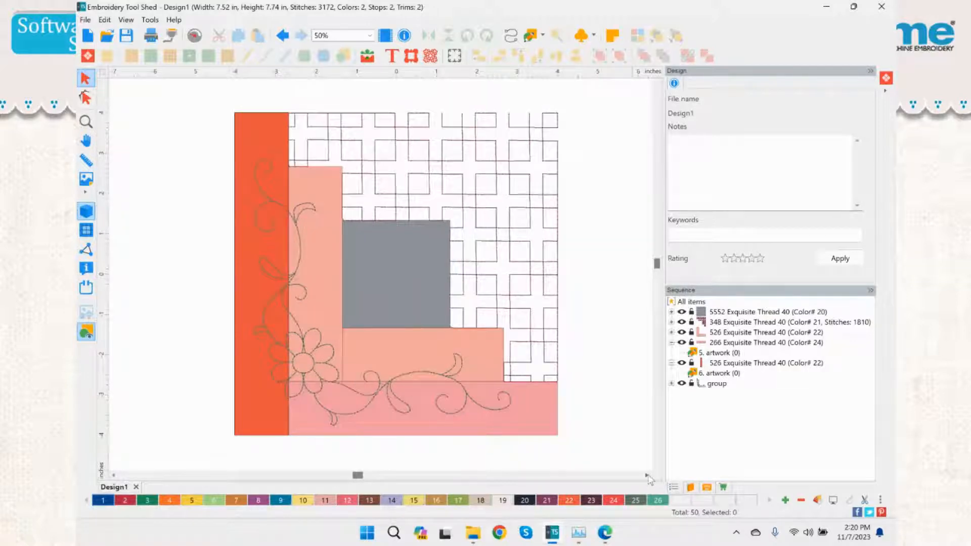
{"action": "left_click", "coordinate": [647, 476]}
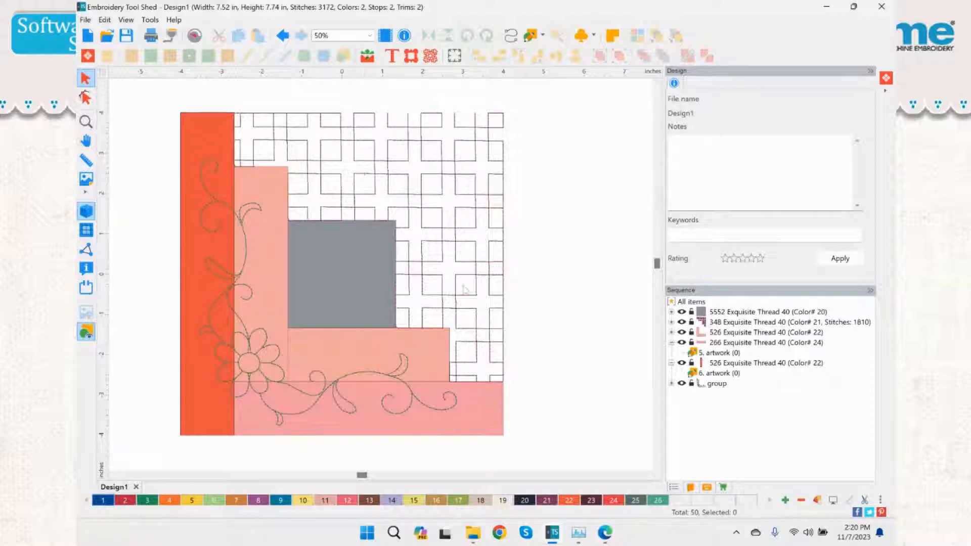
{"action": "left_click", "coordinate": [277, 256]}
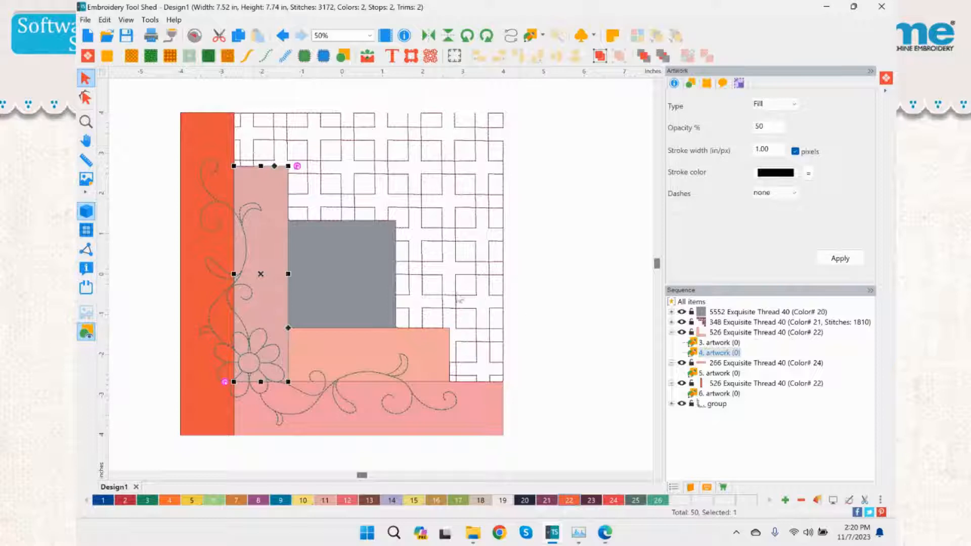
{"action": "left_click", "coordinate": [560, 299]}
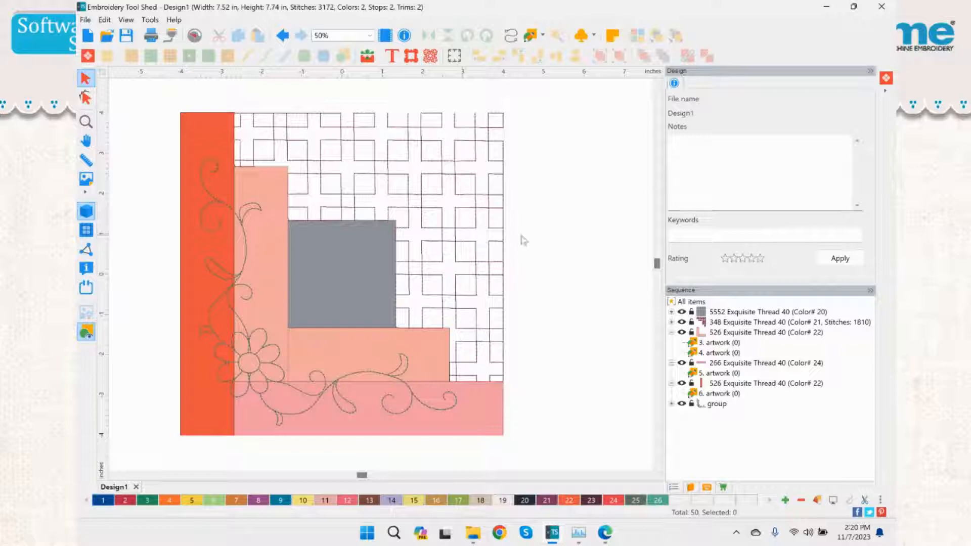
{"action": "left_click", "coordinate": [446, 175]}
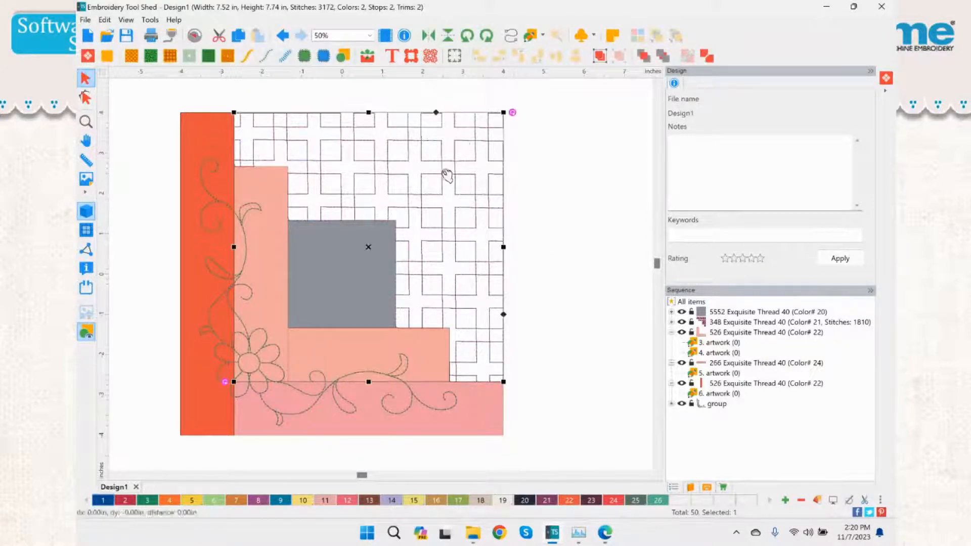
{"action": "left_click", "coordinate": [266, 335]}
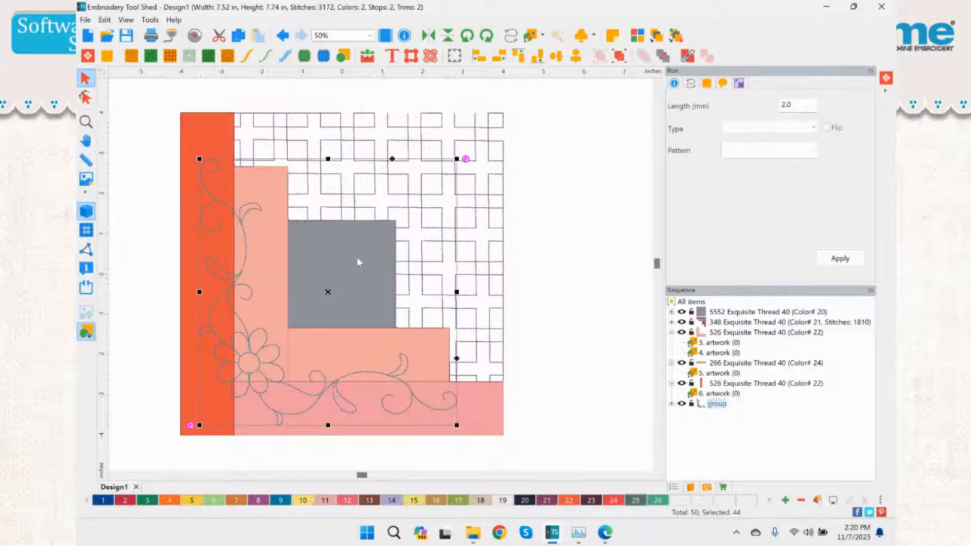
{"action": "left_click", "coordinate": [552, 156]}
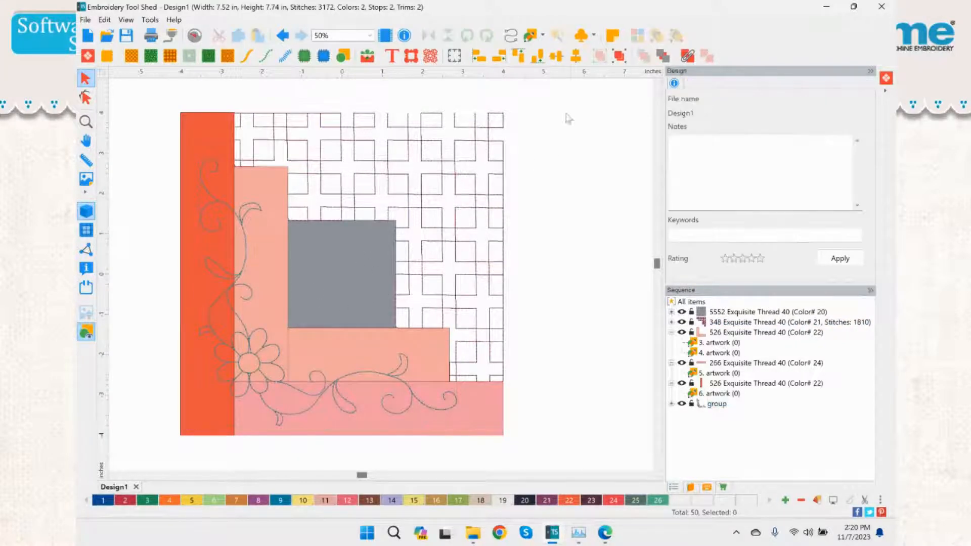
- Draw an upright leaf shape to the right of the block and place an upside-down copy directly beneath it
{"action": "left_click", "coordinate": [543, 35]}
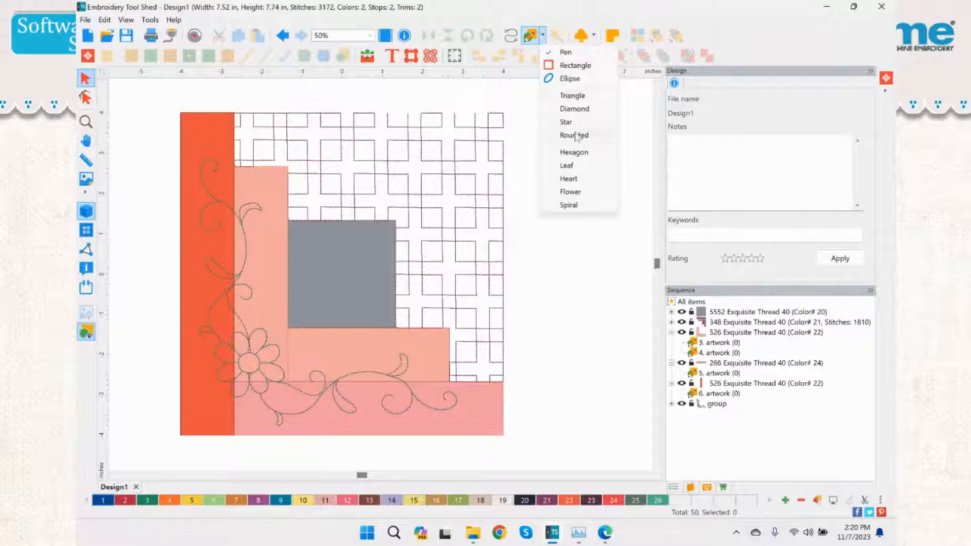
{"action": "left_click", "coordinate": [576, 167]}
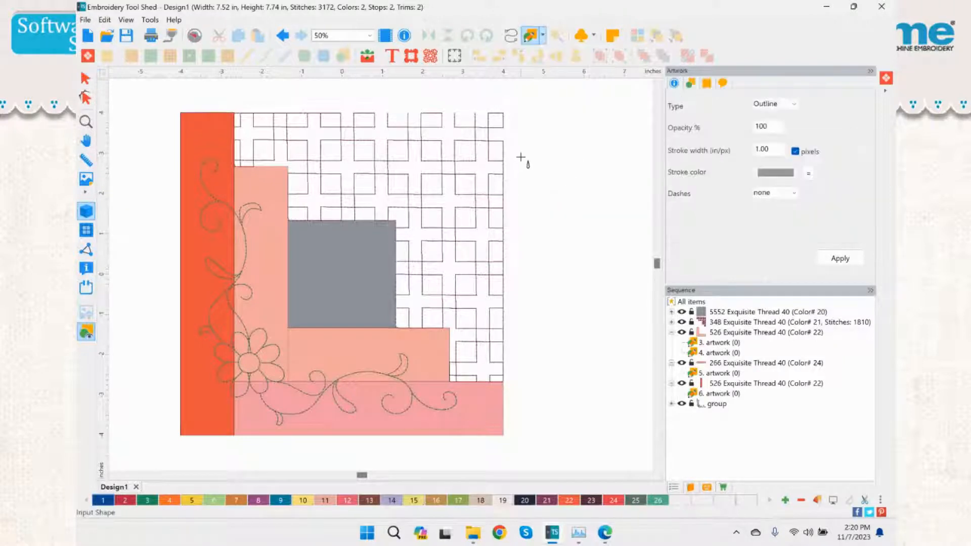
{"action": "left_click_drag", "start_coordinate": [544, 207], "coordinate": [544, 212]}
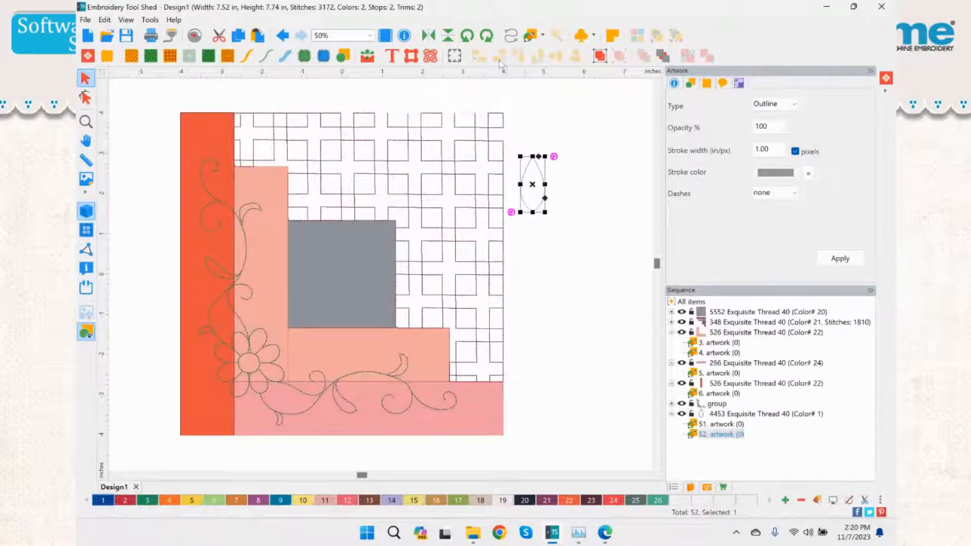
{"action": "left_click", "coordinate": [487, 36]}
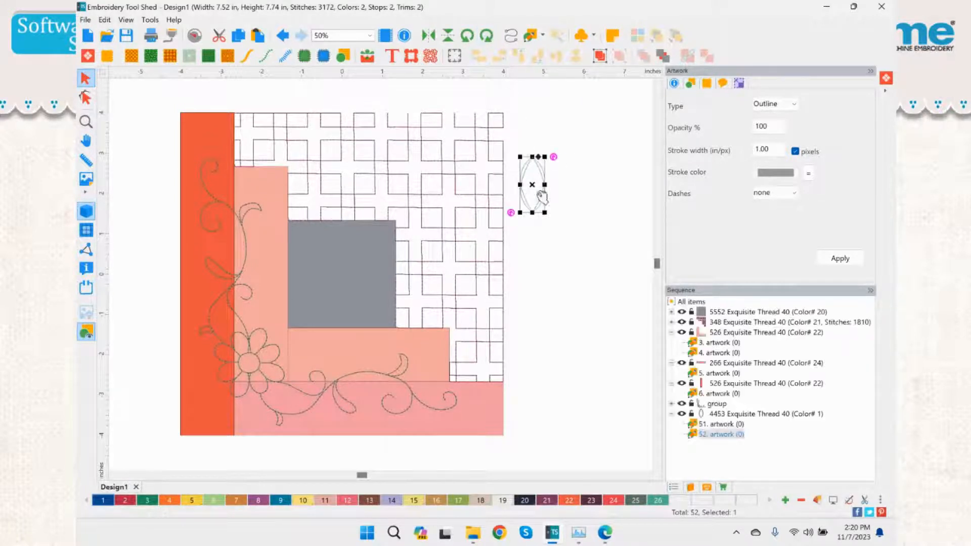
{"action": "left_click_drag", "start_coordinate": [538, 189], "coordinate": [536, 241]}
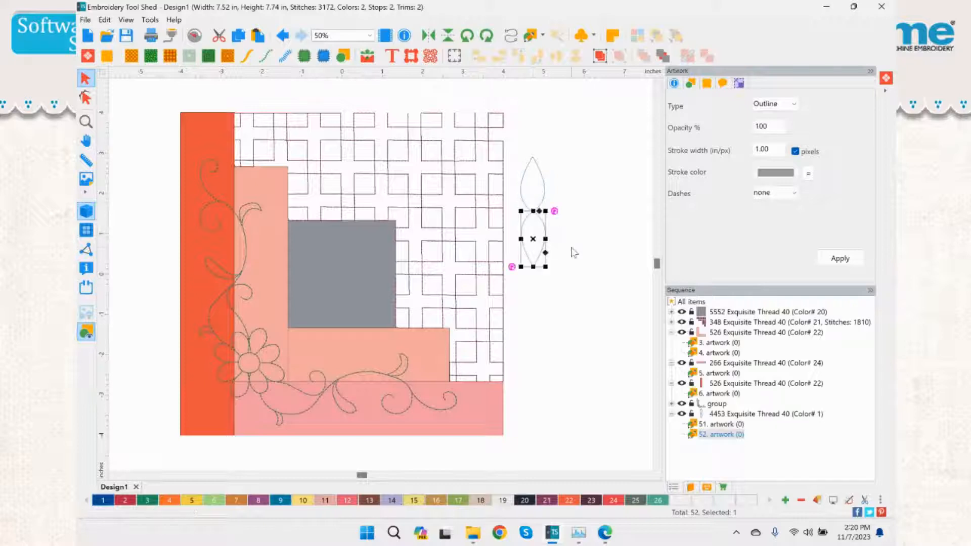
- Duplicate both leaves together and rotate the copies 90 degrees counterclockwise to form a four-petal flower
{"action": "left_click", "coordinate": [546, 195], "text": "shift"}
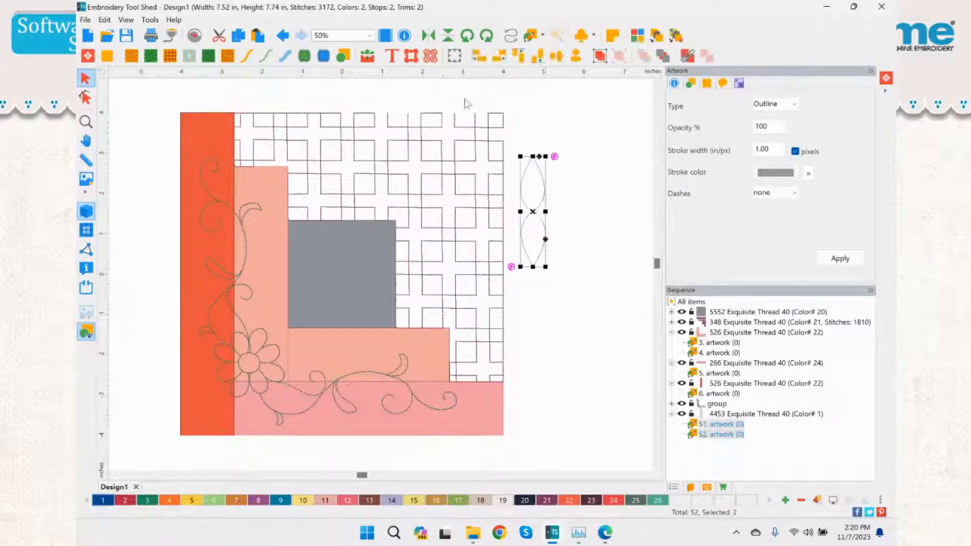
{"action": "left_click", "coordinate": [238, 35]}
{"action": "left_click", "coordinate": [258, 35]}
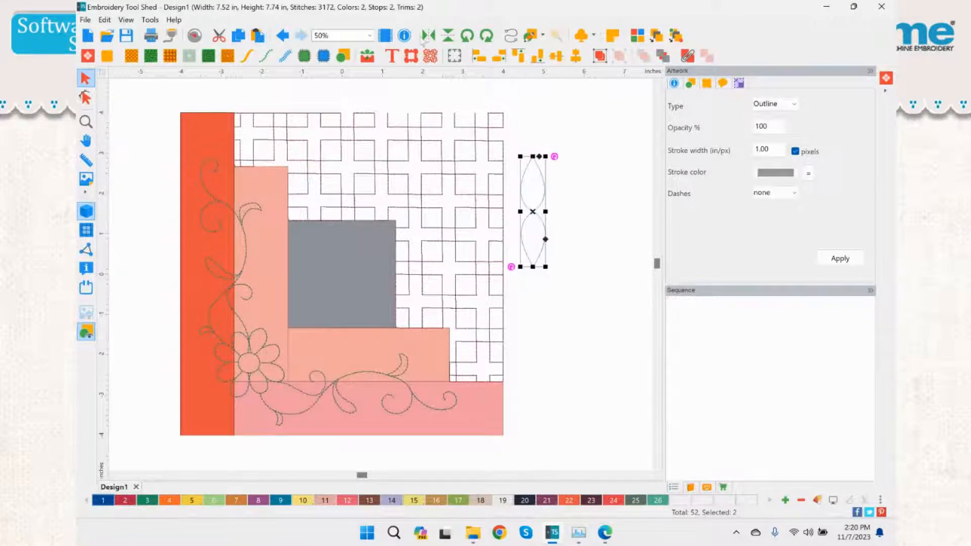
{"action": "left_click", "coordinate": [466, 37]}
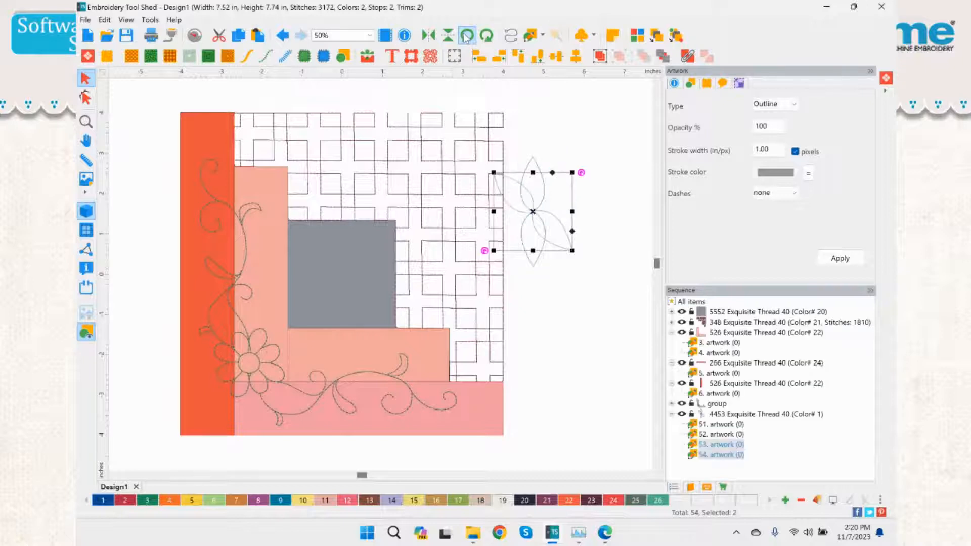
{"action": "left_click", "coordinate": [466, 36]}
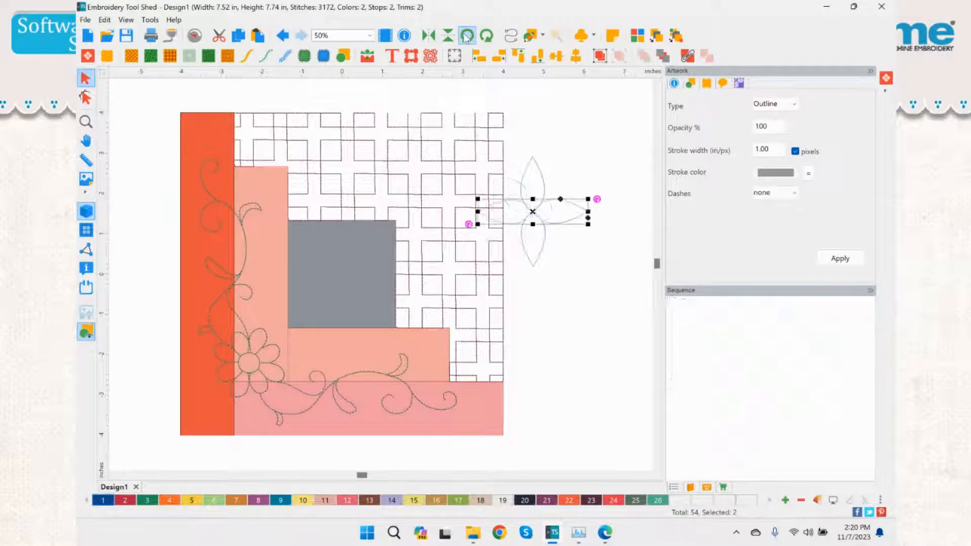
- Duplicate the four-petal flower at a smaller size, centred on the original and rotated 45 degrees clockwise
{"action": "left_click", "coordinate": [543, 194], "text": "shift"}
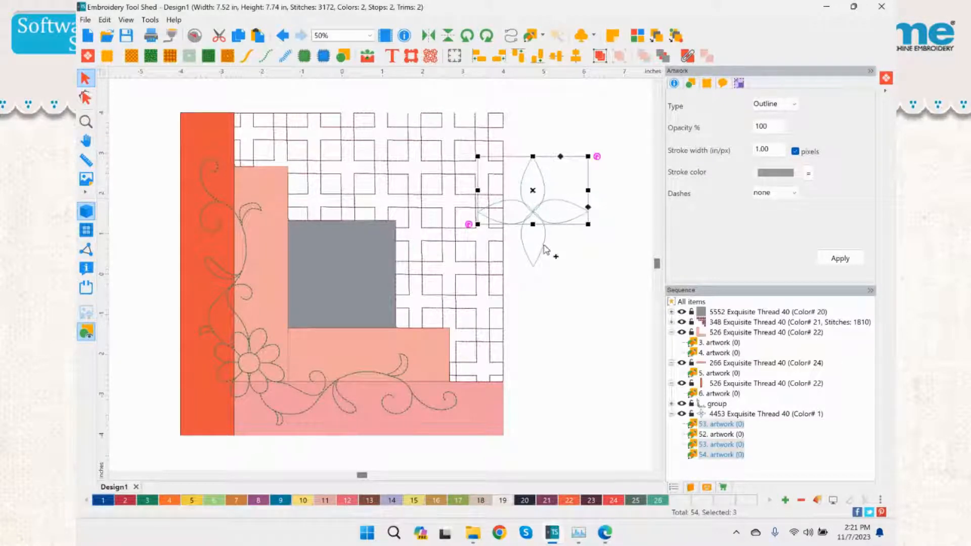
{"action": "left_click", "coordinate": [545, 249], "text": "shift"}
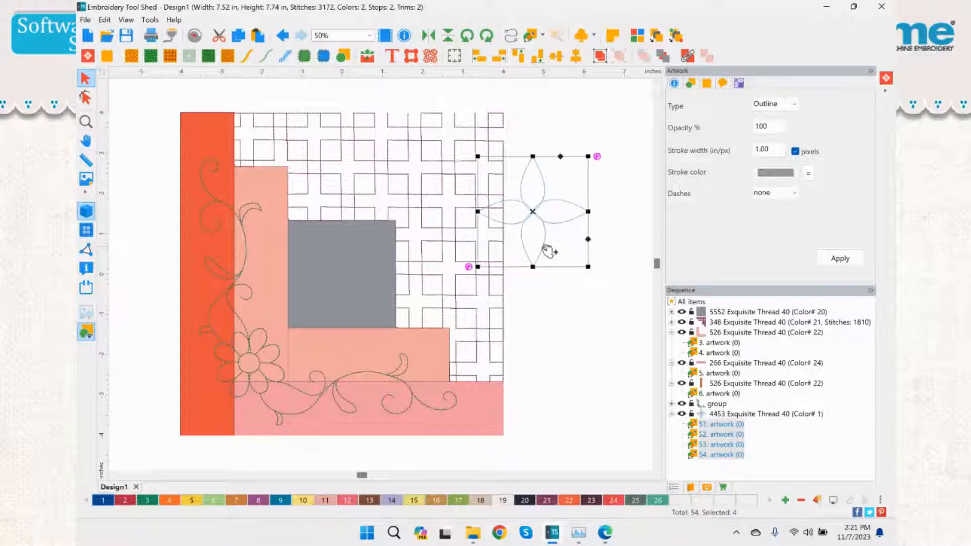
{"action": "key", "text": "ctrl+c"}
{"action": "key", "text": "ctrl+v"}
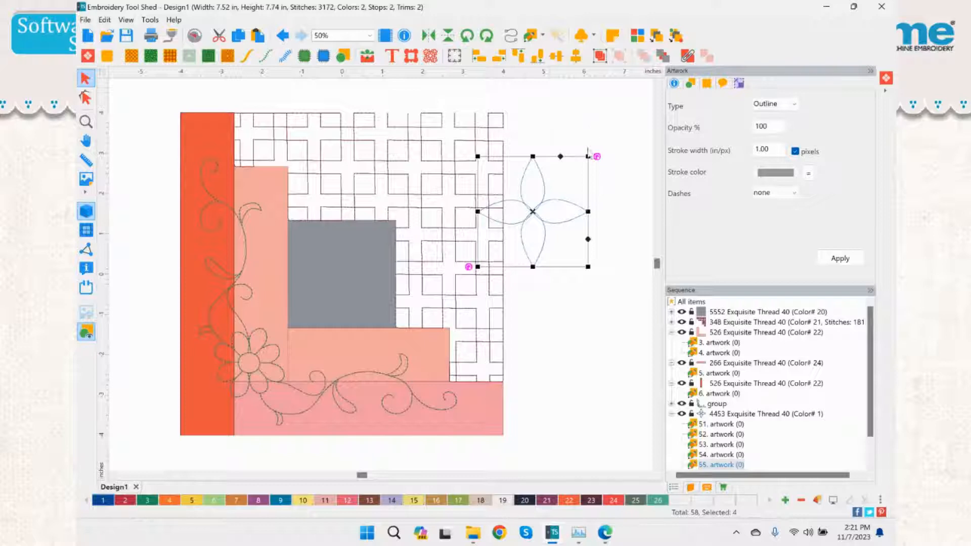
{"action": "left_click_drag", "start_coordinate": [587, 157], "coordinate": [567, 178]}
{"action": "left_click_drag", "start_coordinate": [526, 226], "coordinate": [538, 214]}
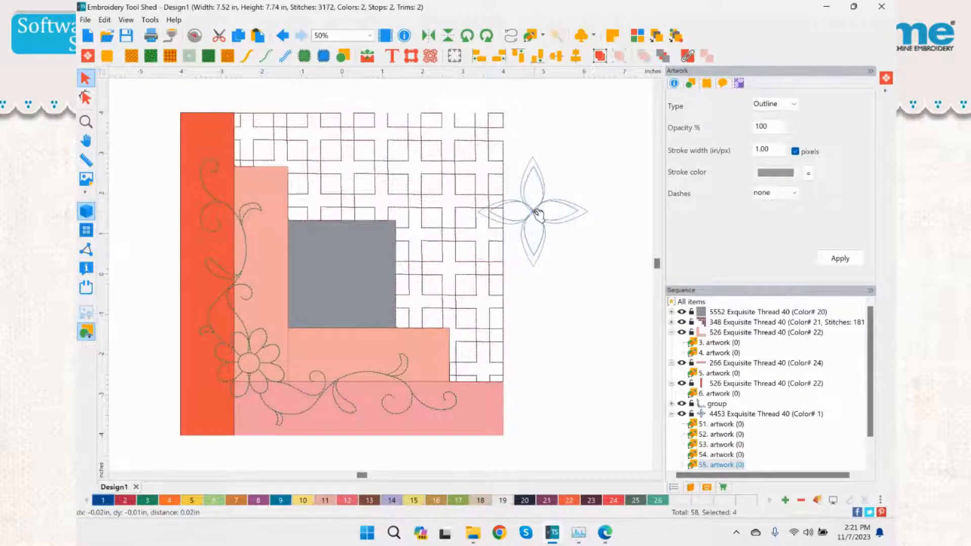
{"action": "left_click", "coordinate": [493, 35]}
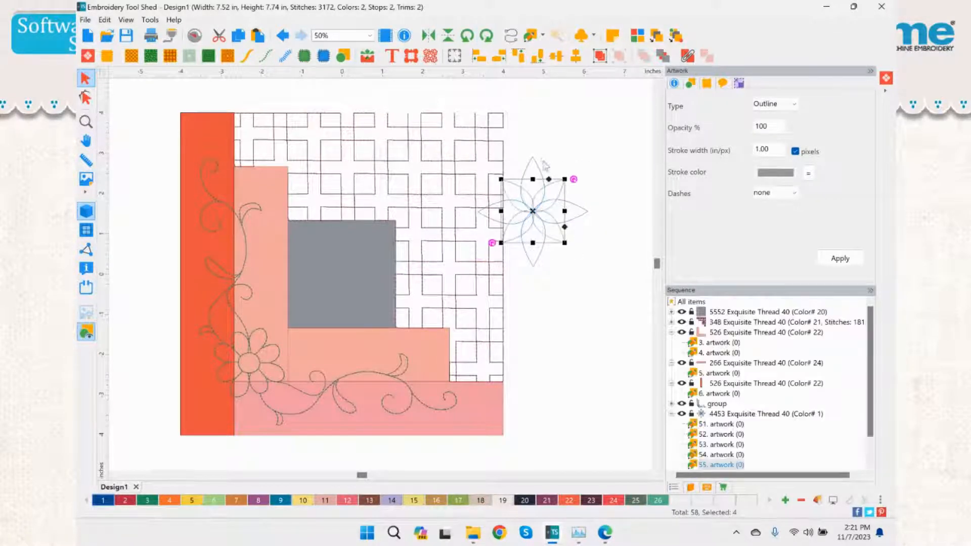
{"action": "left_click", "coordinate": [601, 274]}
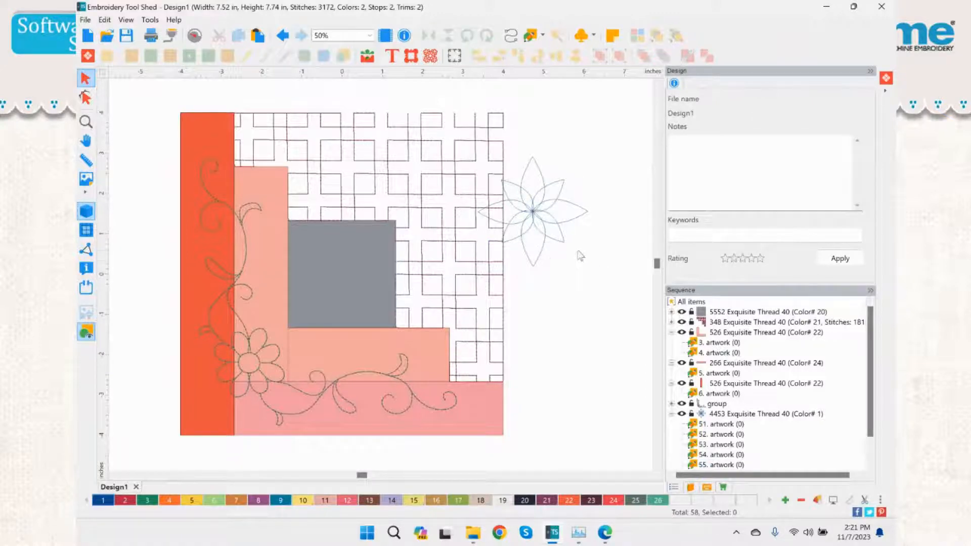
- Move the entire eight-petal flower further right so it sits clear of the quilt block
{"action": "scroll", "coordinate": [584, 256], "scroll_direction": "down", "scroll_amount": 2}
{"action": "left_click_drag", "start_coordinate": [594, 259], "coordinate": [454, 194]}
{"action": "left_click", "coordinate": [570, 284]}
{"action": "left_click_drag", "start_coordinate": [571, 284], "coordinate": [445, 166]}
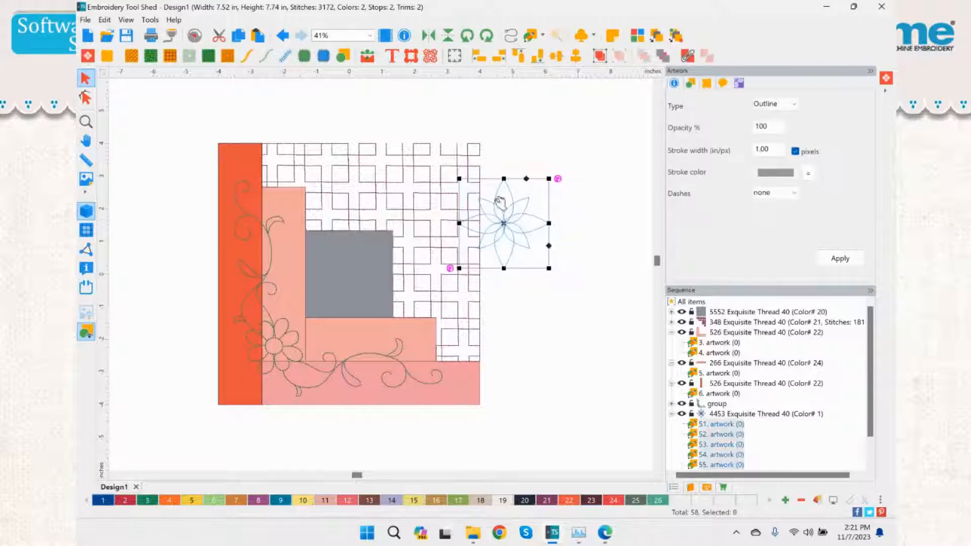
{"action": "left_click_drag", "start_coordinate": [504, 224], "coordinate": [586, 228]}
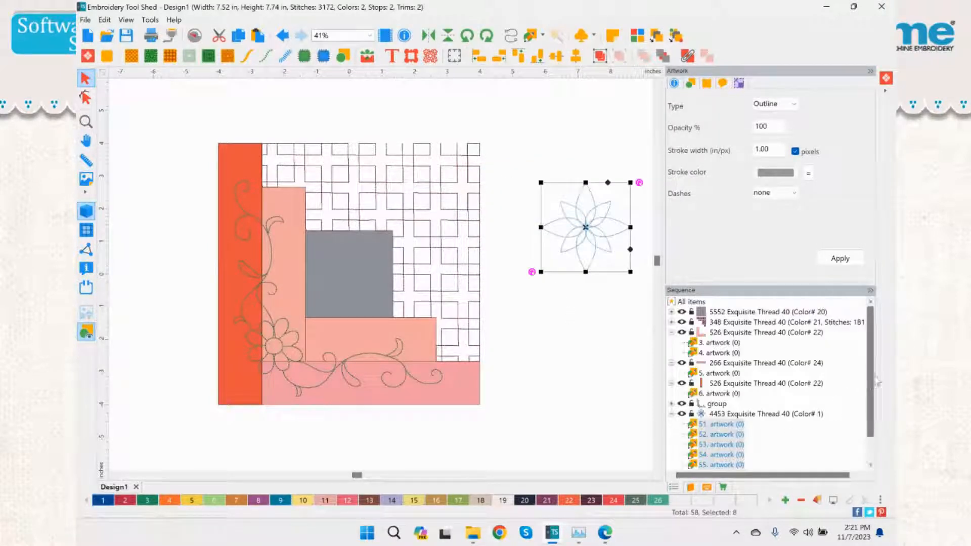
- Examine the flower's individual petal artwork items one by one in the sequence
{"action": "scroll", "coordinate": [878, 382], "scroll_direction": "down", "scroll_amount": 1}
{"action": "left_click", "coordinate": [739, 398]}
{"action": "left_click", "coordinate": [739, 395]}
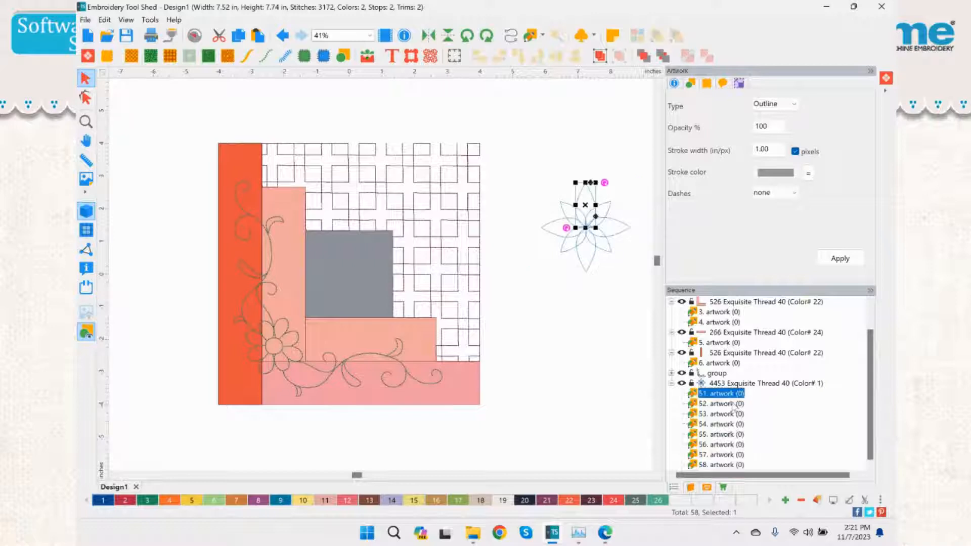
{"action": "left_click", "coordinate": [736, 405]}
{"action": "left_click", "coordinate": [732, 416]}
{"action": "left_click", "coordinate": [729, 425]}
{"action": "left_click", "coordinate": [727, 434]}
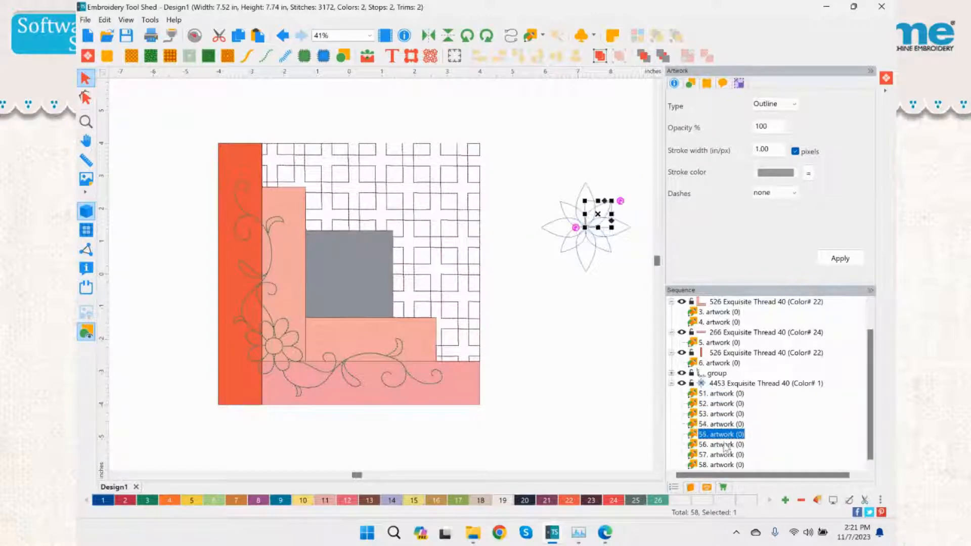
{"action": "left_click", "coordinate": [726, 445]}
{"action": "left_click", "coordinate": [719, 454]}
- Convert all eight petals of the flower to run stitches
{"action": "left_click", "coordinate": [510, 158]}
{"action": "left_click_drag", "start_coordinate": [510, 158], "coordinate": [651, 314]}
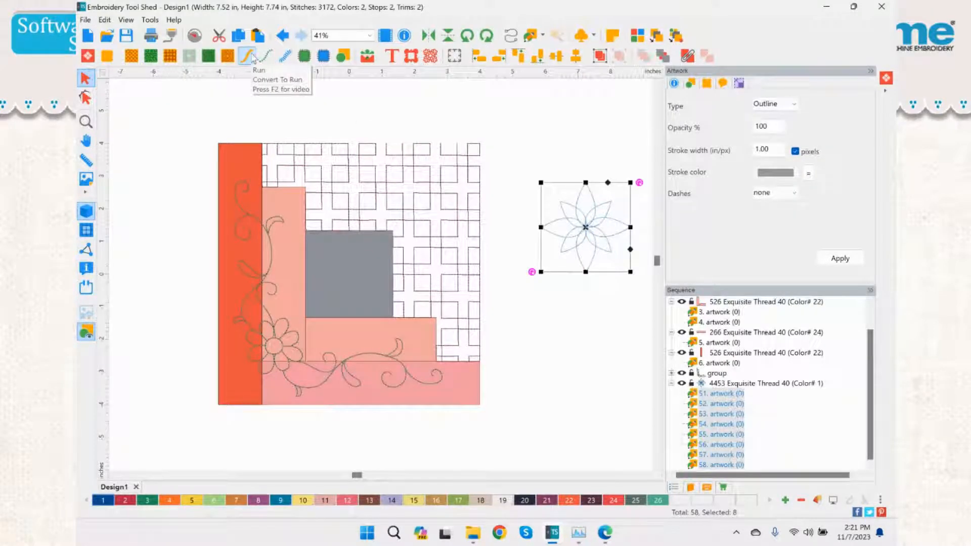
{"action": "left_click", "coordinate": [253, 58]}
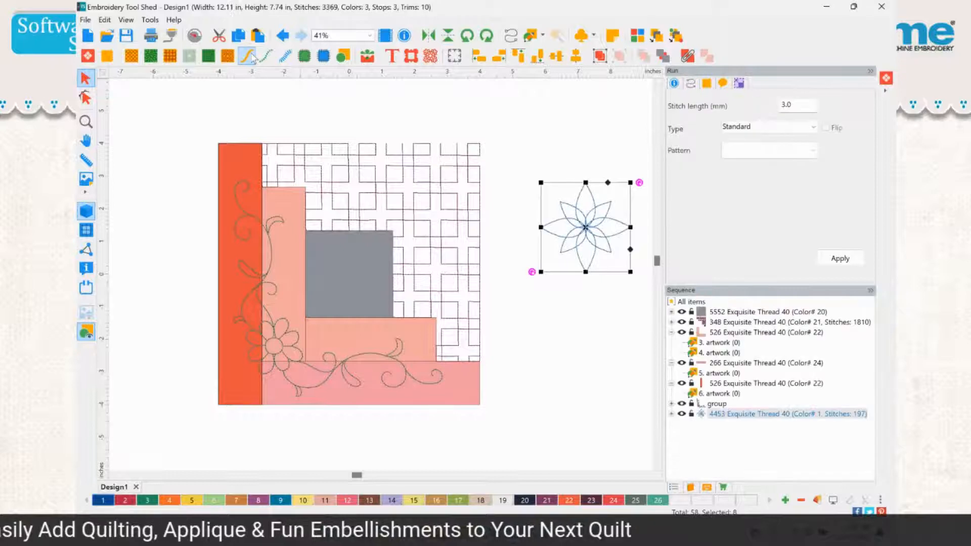
{"action": "double_click", "coordinate": [719, 413]}
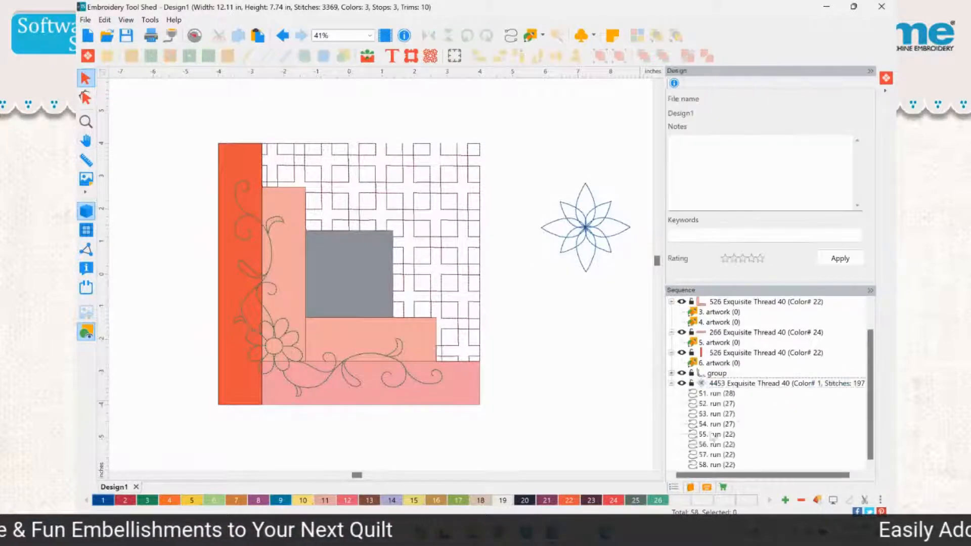
{"action": "left_click", "coordinate": [716, 404]}
{"action": "left_click", "coordinate": [716, 404]}
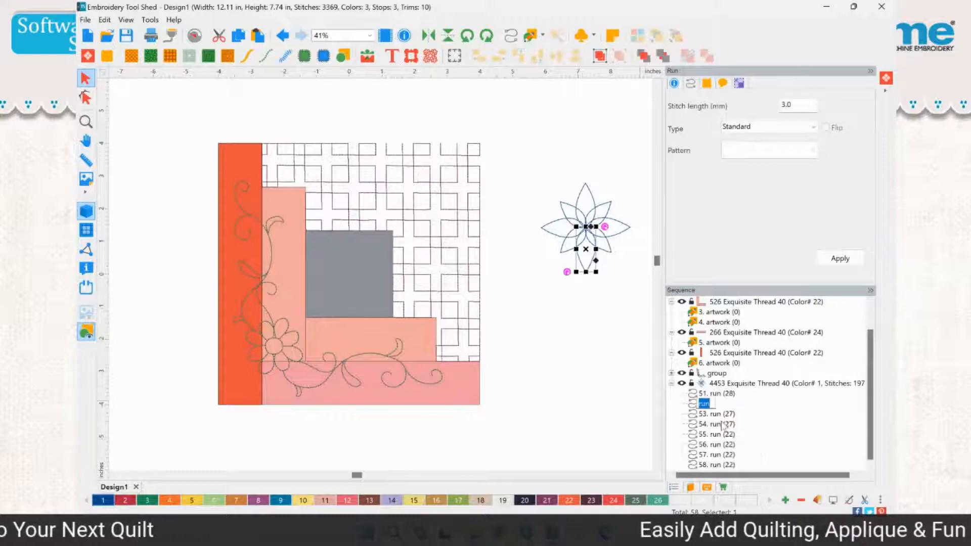
{"action": "left_click", "coordinate": [530, 175]}
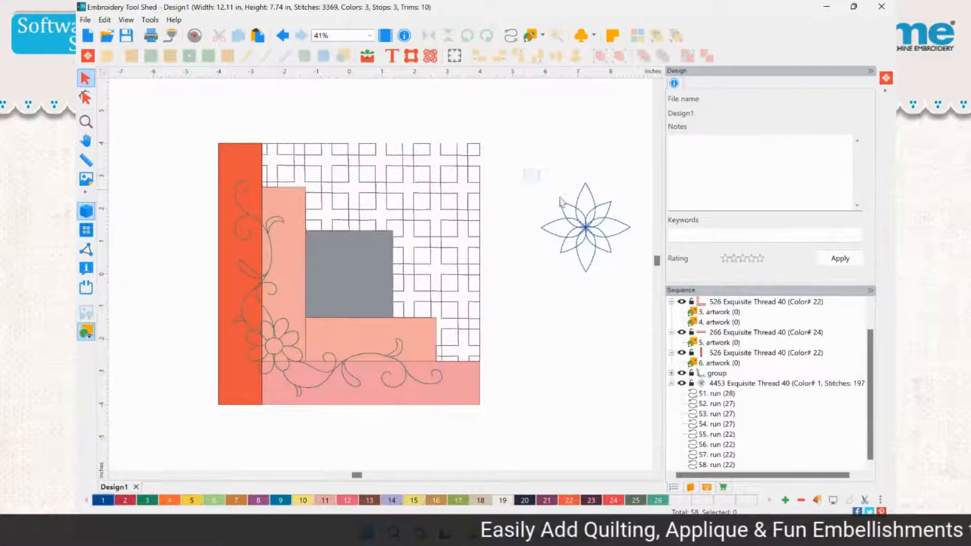
- Move the flower onto the block's gray centre square, shrinking and centring it to fit inside the square
{"action": "left_click_drag", "start_coordinate": [560, 198], "coordinate": [640, 294]}
{"action": "left_click_drag", "start_coordinate": [590, 227], "coordinate": [349, 274]}
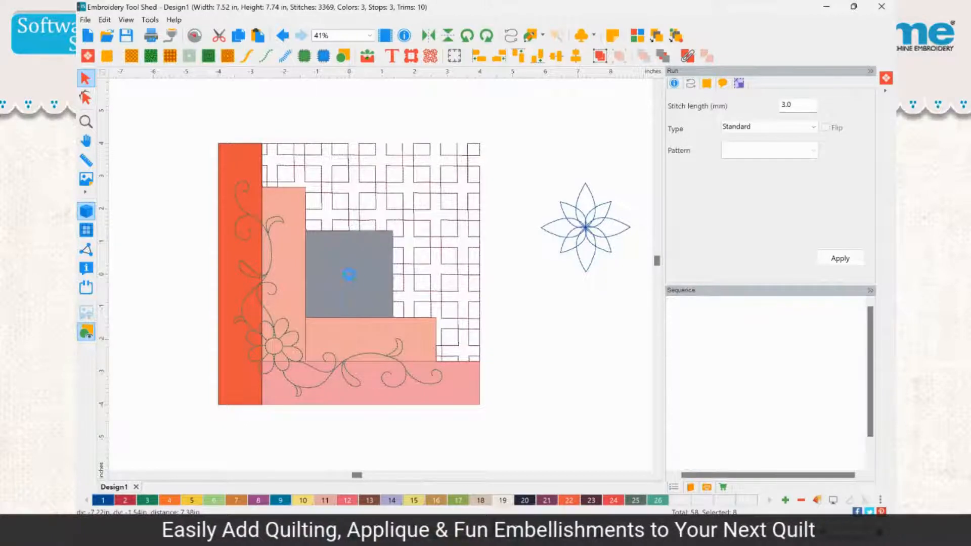
{"action": "left_click_drag", "start_coordinate": [396, 232], "coordinate": [383, 245]}
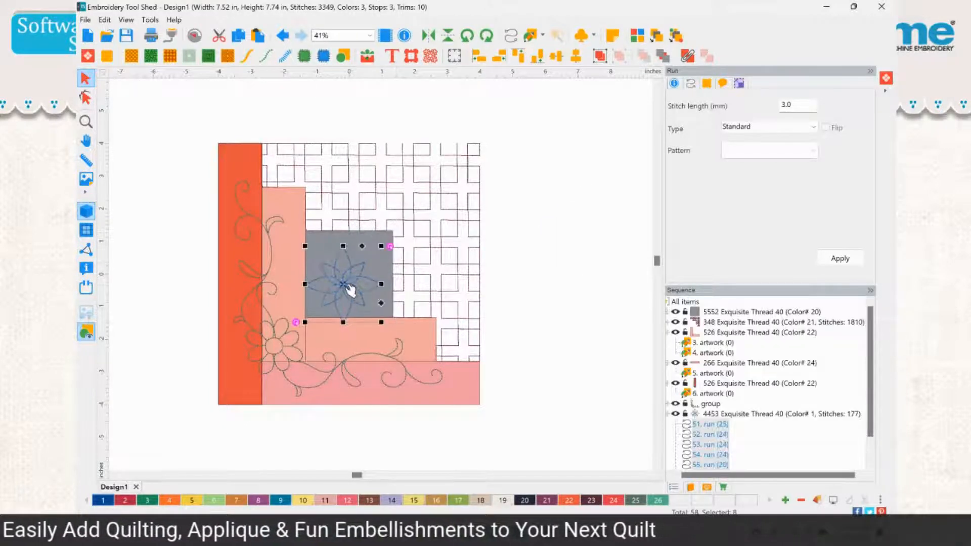
{"action": "left_click_drag", "start_coordinate": [350, 289], "coordinate": [361, 277]}
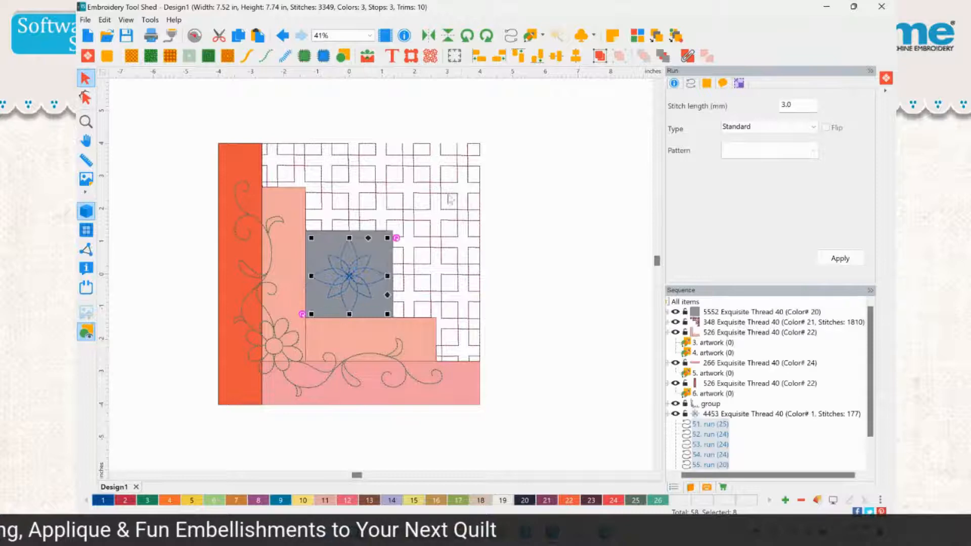
{"action": "left_click", "coordinate": [527, 237]}
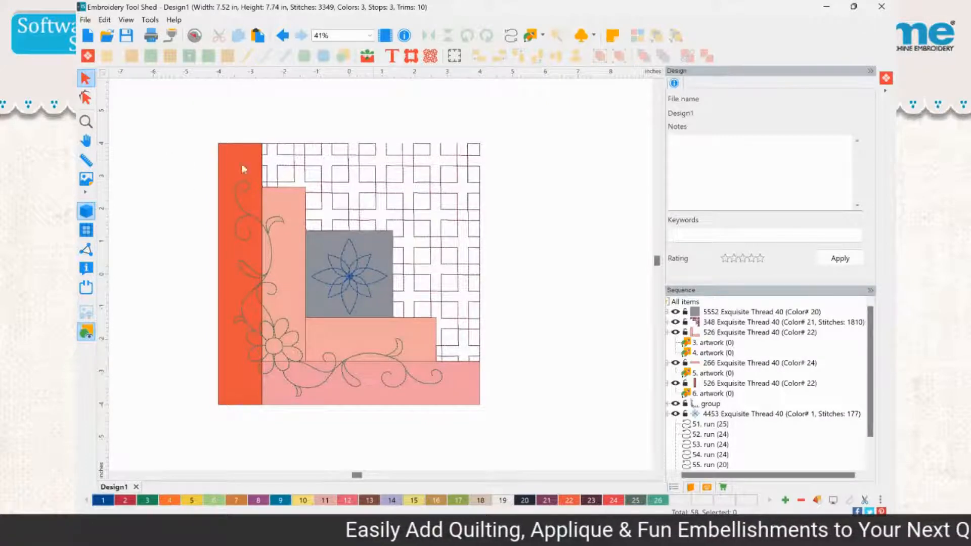
{"action": "left_click", "coordinate": [376, 188]}
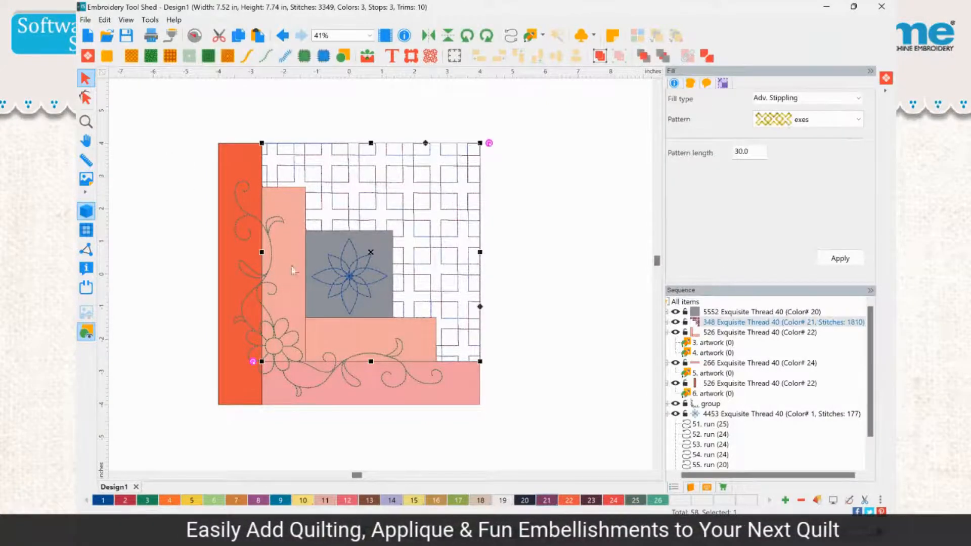
{"action": "left_click", "coordinate": [257, 286]}
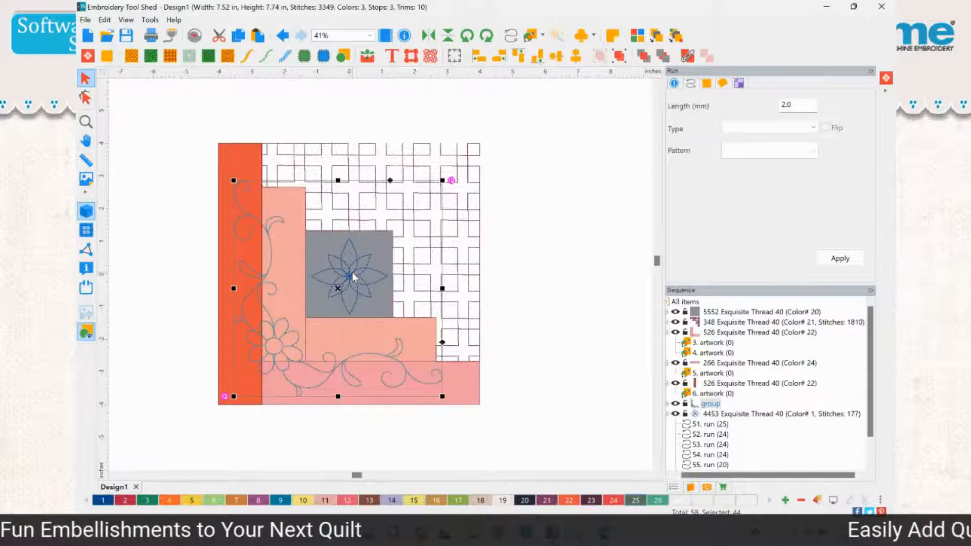
{"action": "left_click", "coordinate": [547, 203]}
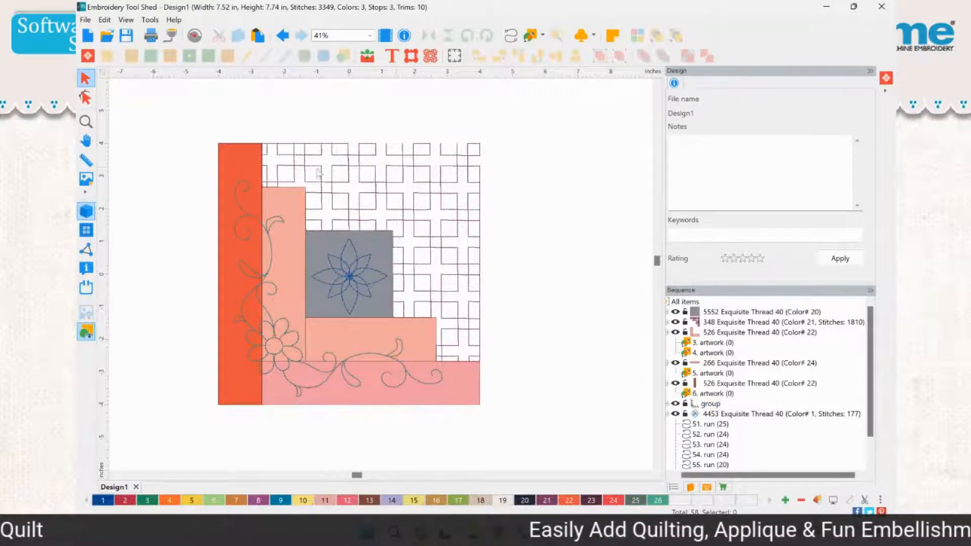
{"action": "left_click", "coordinate": [407, 213]}
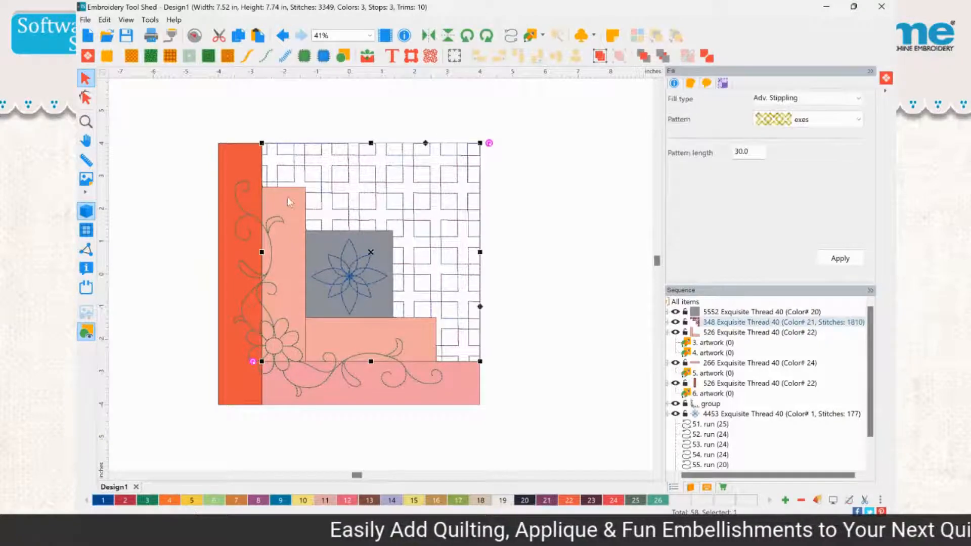
{"action": "left_click", "coordinate": [242, 156]}
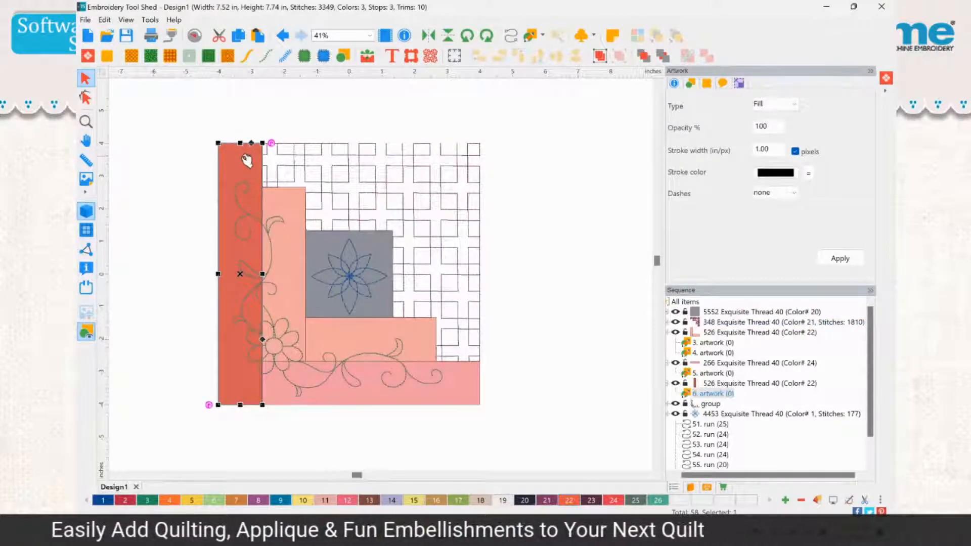
- Insert another 8x8 Log Cabin #1 quilt block and place it to the right of the quilted block
{"action": "left_click", "coordinate": [89, 57]}
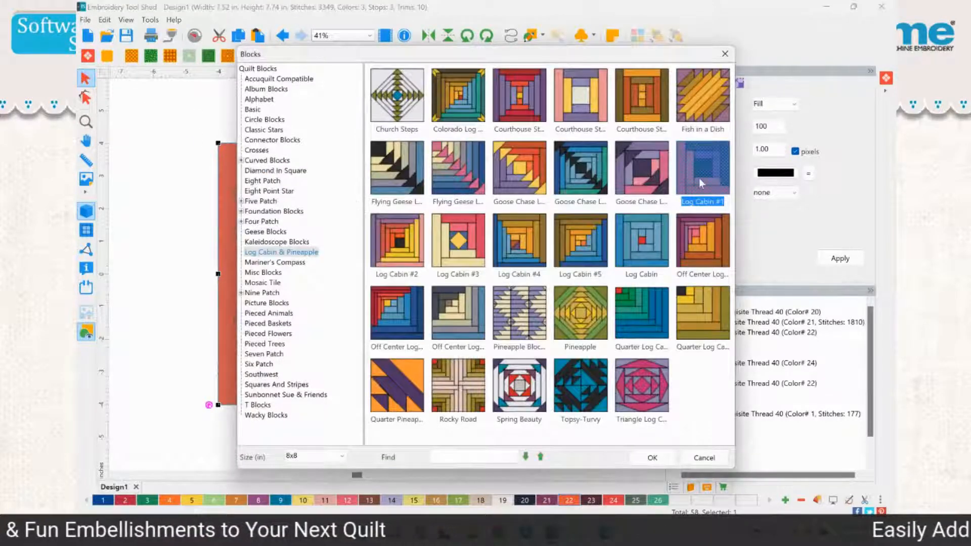
{"action": "double_click", "coordinate": [700, 174]}
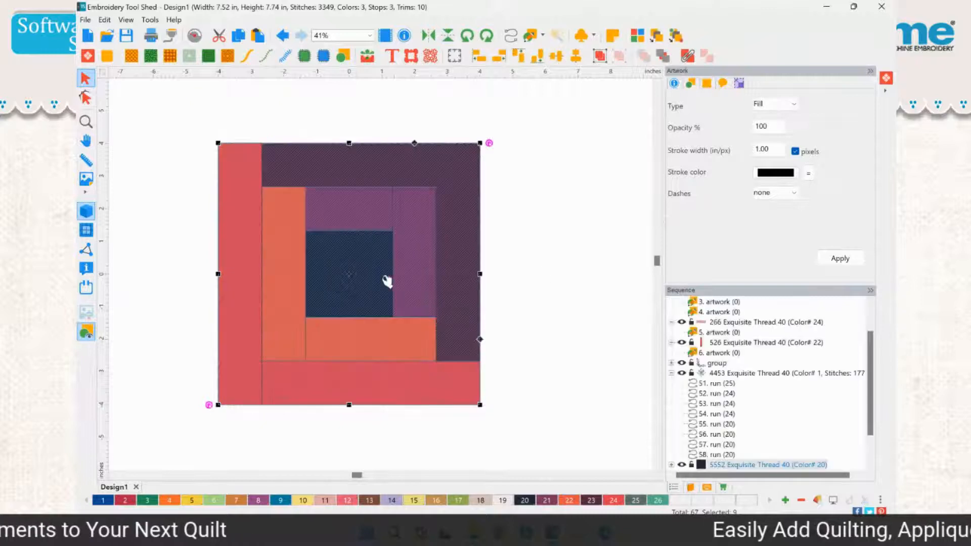
{"action": "left_click_drag", "start_coordinate": [605, 275], "coordinate": [613, 282]}
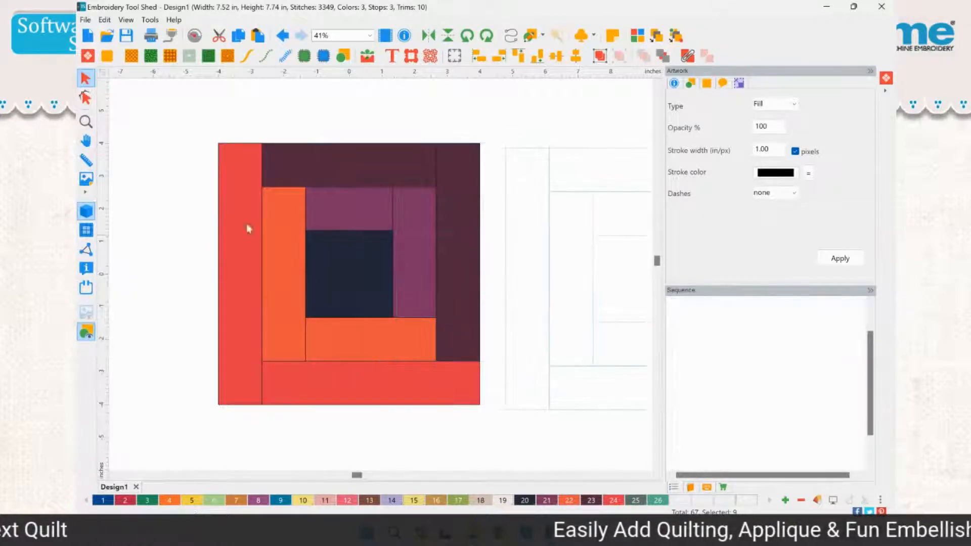
{"action": "left_click", "coordinate": [84, 97]}
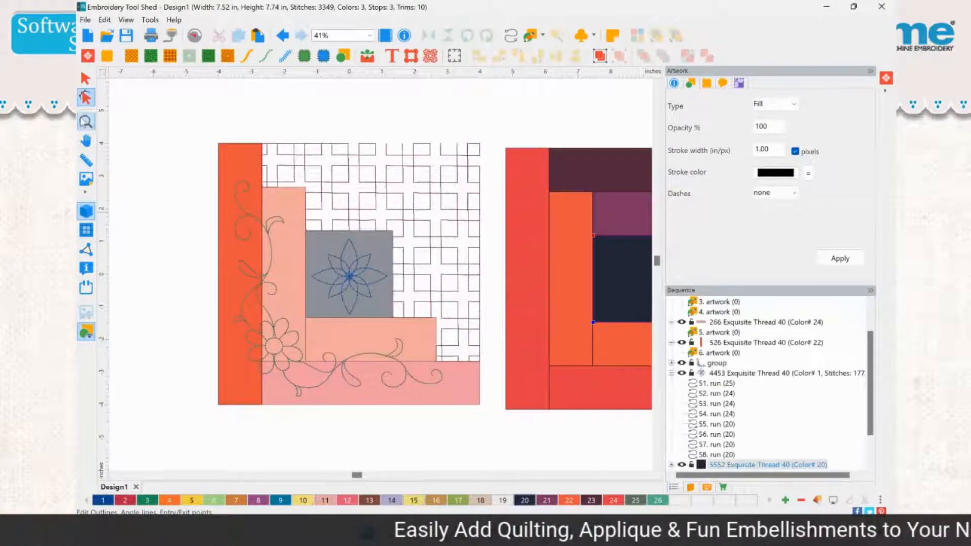
{"action": "left_click", "coordinate": [505, 180]}
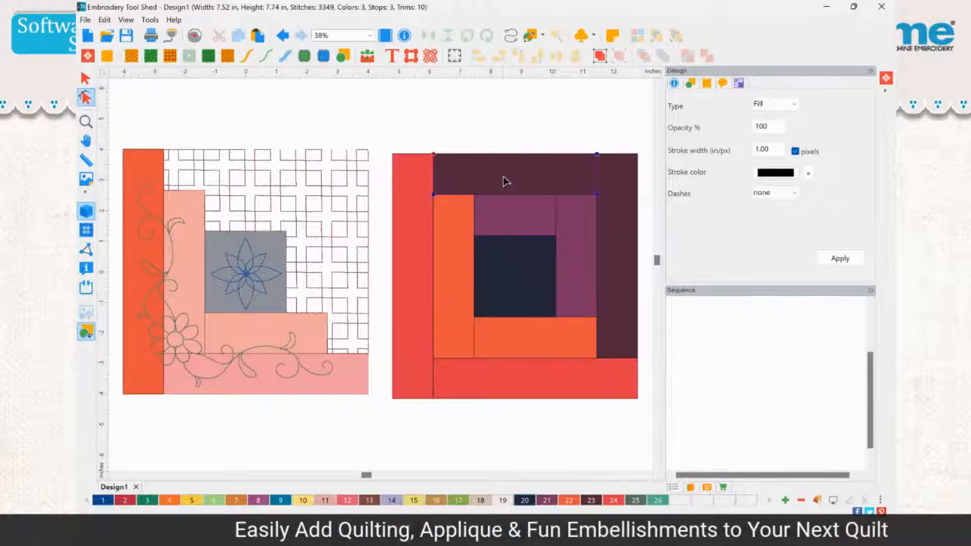
{"action": "scroll", "coordinate": [588, 293], "scroll_direction": "down", "scroll_amount": 2}
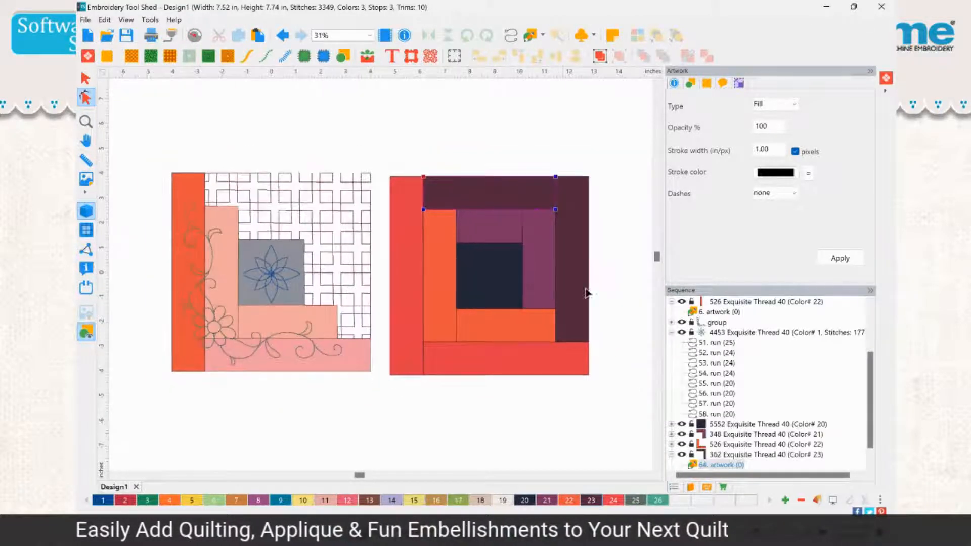
{"action": "left_click", "coordinate": [379, 166]}
{"action": "left_click", "coordinate": [85, 78]}
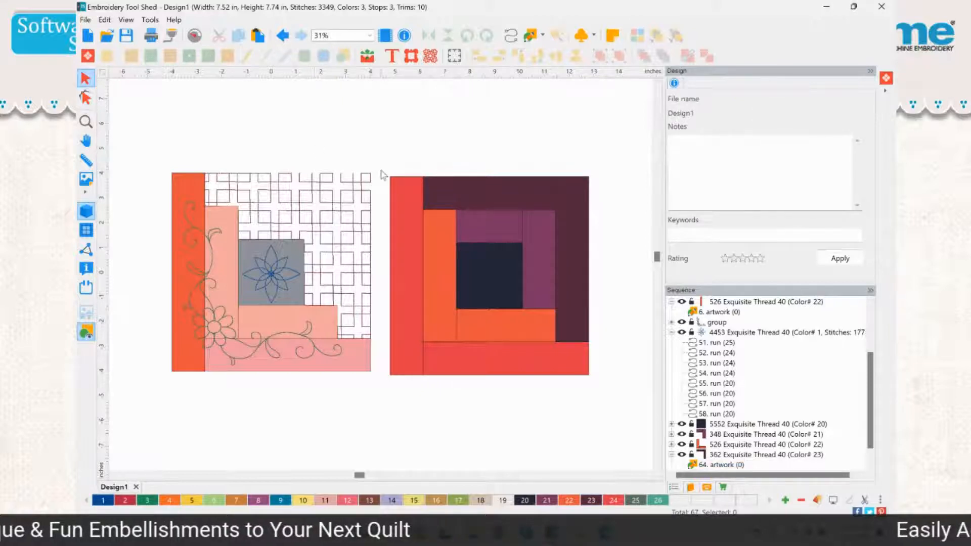
- Duplicate the whole new block in place and make the copy a group at the start of the sequence
{"action": "left_click_drag", "start_coordinate": [380, 170], "coordinate": [592, 399]}
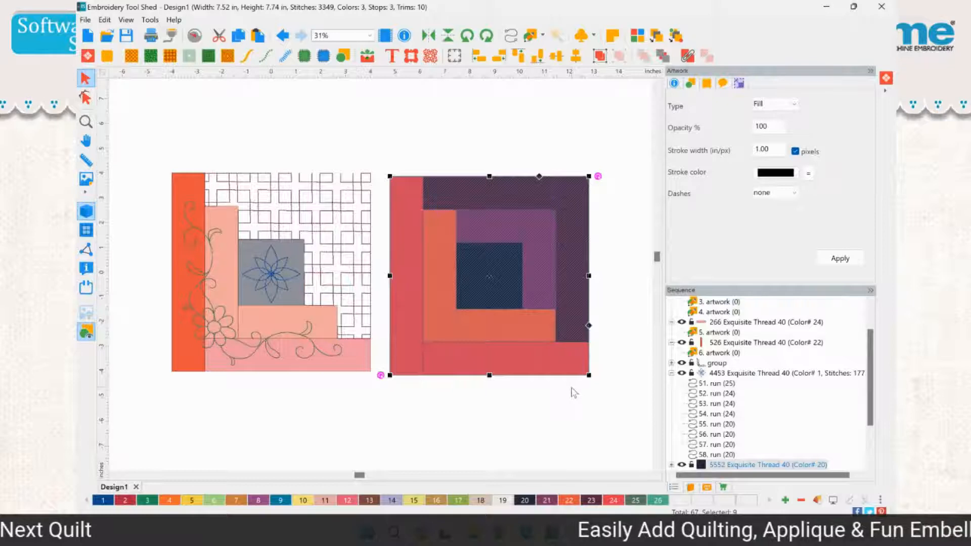
{"action": "key", "text": "ctrl+v"}
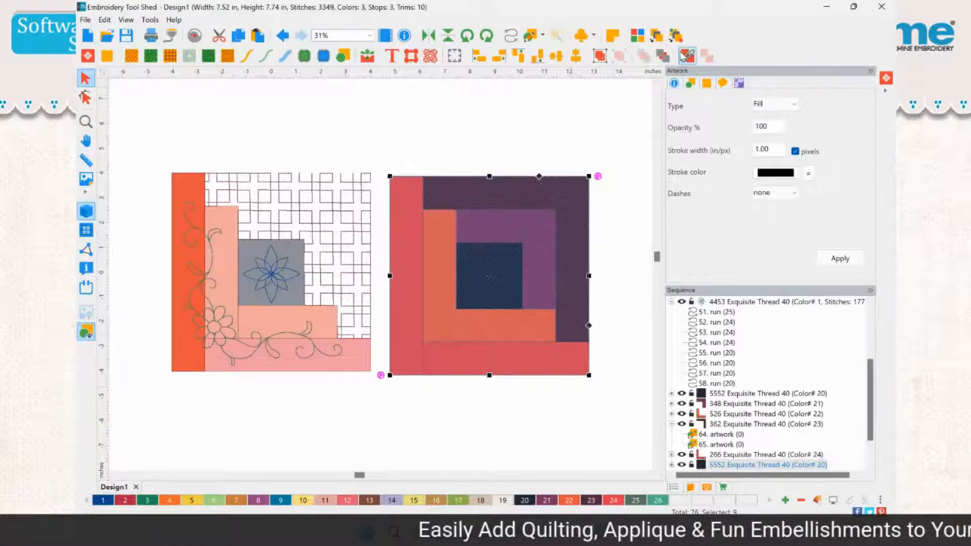
{"action": "left_click", "coordinate": [600, 56]}
{"action": "left_click", "coordinate": [620, 56]}
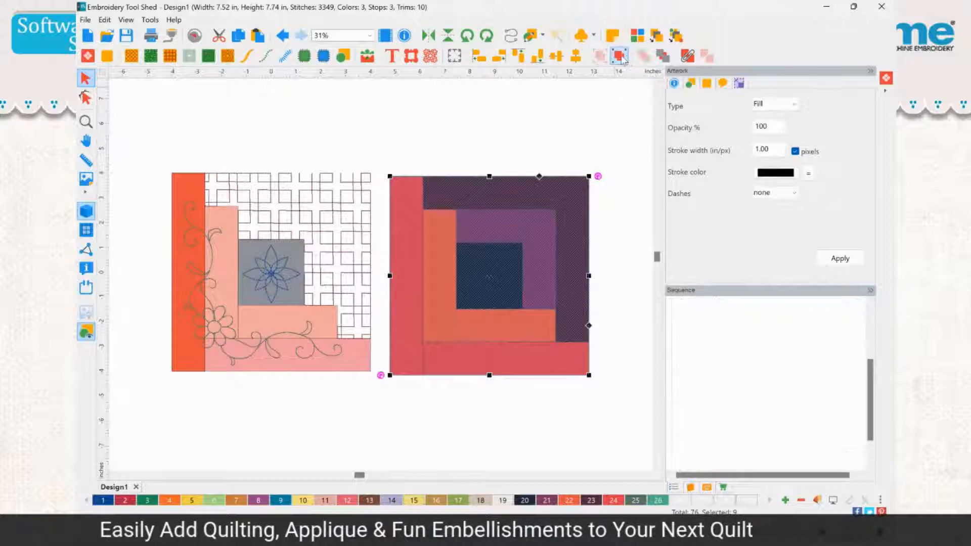
{"action": "left_click", "coordinate": [600, 56]}
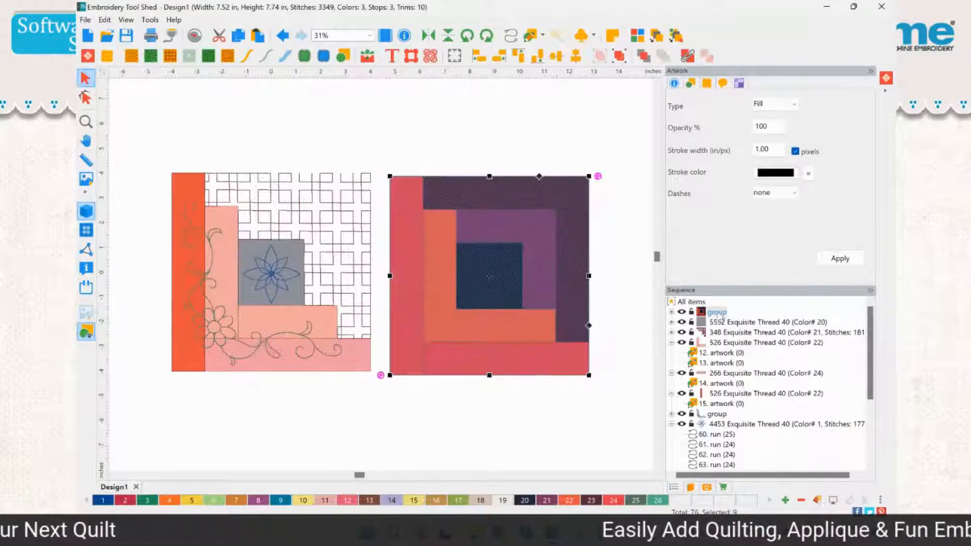
- Move the grouped block copy behind the quilted block's stitching, aligned with that block's edges
{"action": "left_click", "coordinate": [717, 312]}
{"action": "left_click_drag", "start_coordinate": [489, 279], "coordinate": [488, 73]}
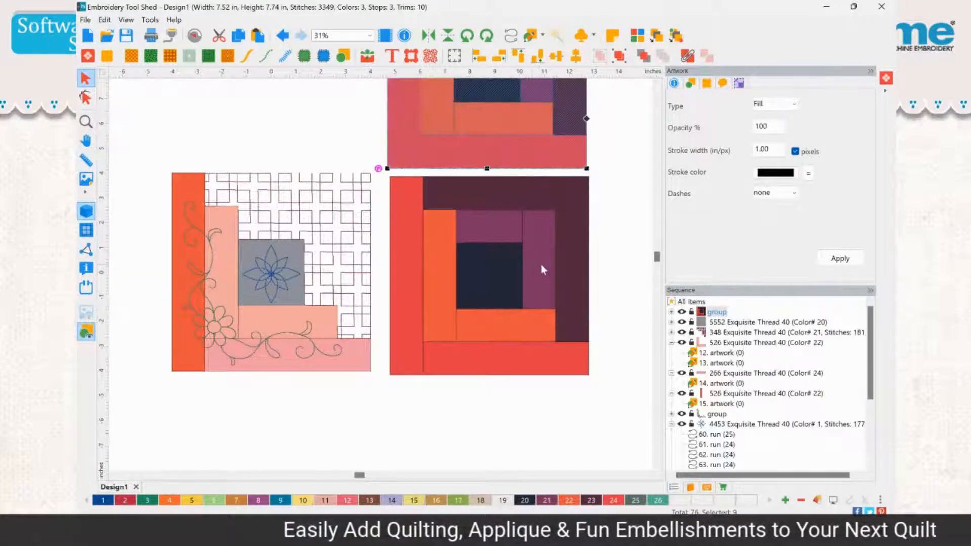
{"action": "scroll", "coordinate": [491, 165], "scroll_direction": "down", "scroll_amount": 4}
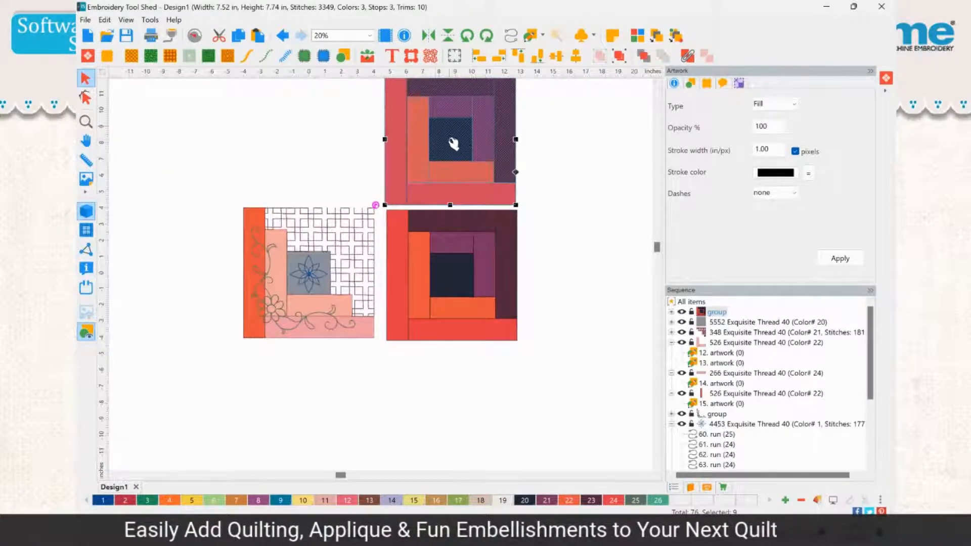
{"action": "left_click_drag", "start_coordinate": [456, 145], "coordinate": [313, 277]}
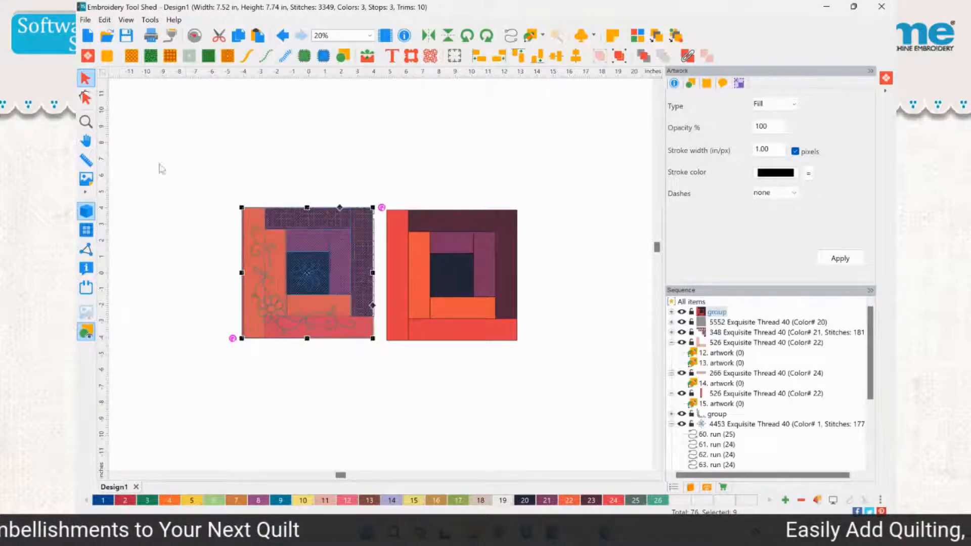
{"action": "scroll", "coordinate": [229, 278], "scroll_direction": "up", "scroll_amount": 3}
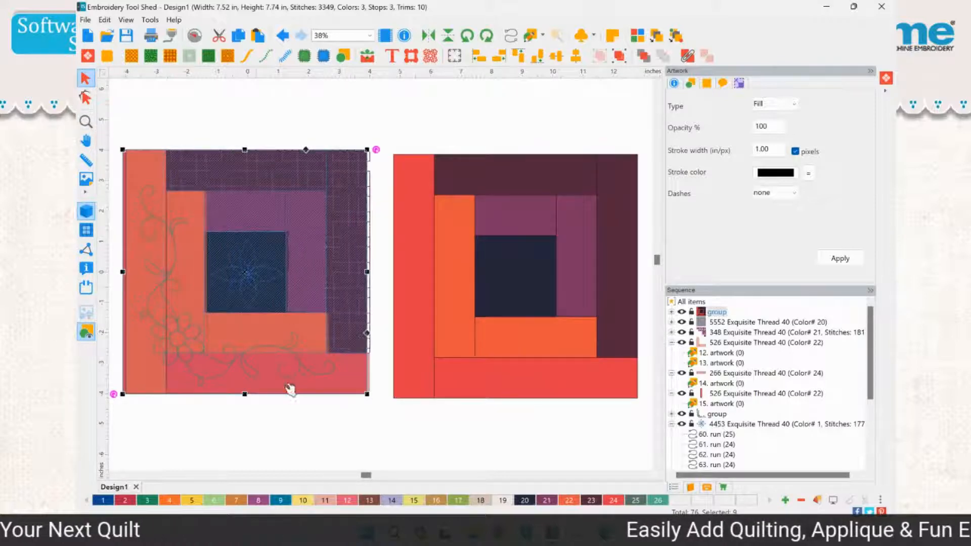
- Delete the original 50%-opacity orange and red strip pieces from the quilted block, leaving the full-colour copy in place
{"action": "left_click", "coordinate": [248, 328]}
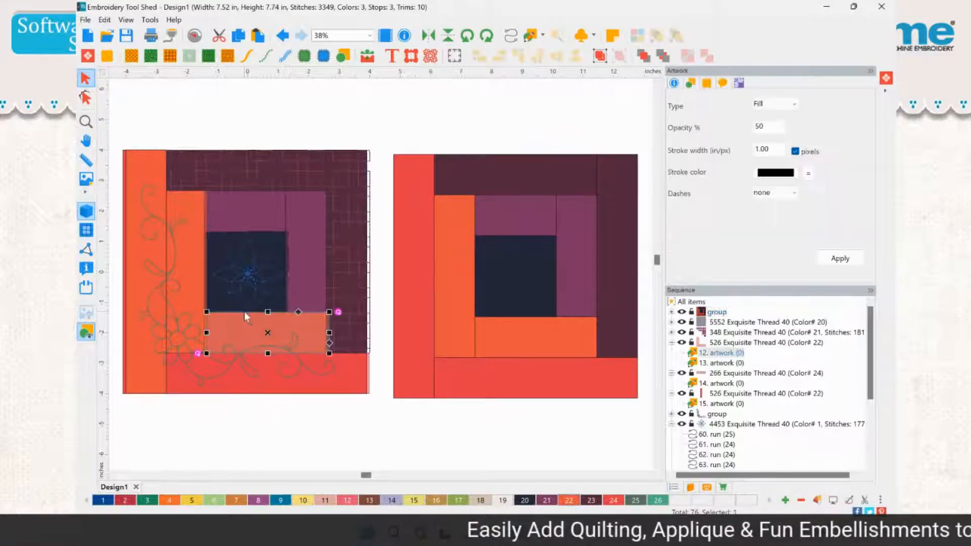
{"action": "key", "text": "Delete"}
{"action": "key", "text": "Delete"}
{"action": "key", "text": "Delete"}
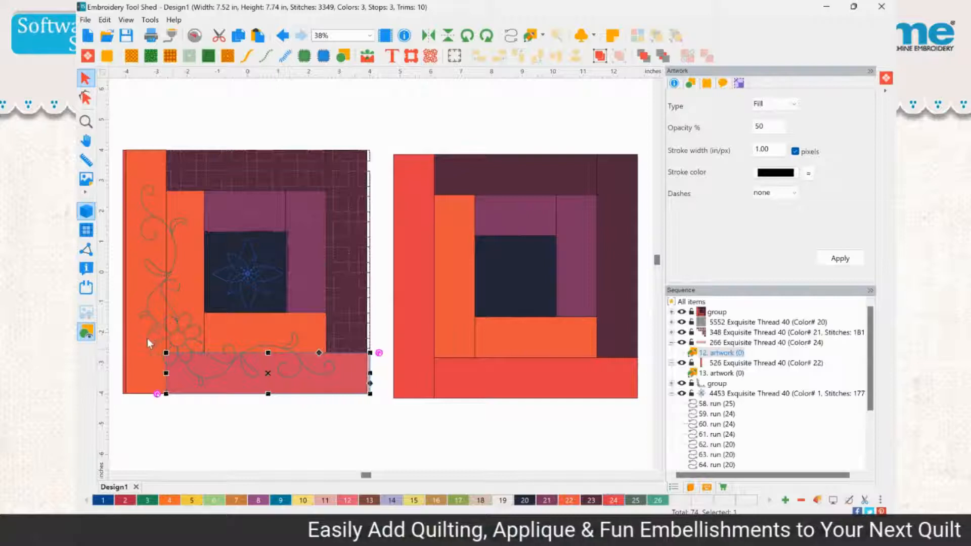
{"action": "key", "text": "Delete"}
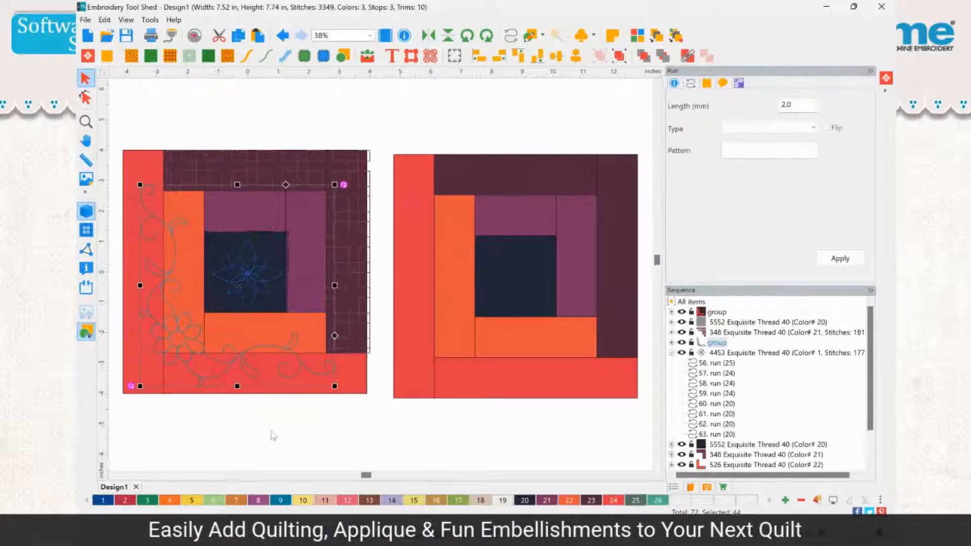
{"action": "left_click", "coordinate": [309, 415]}
- Recolour the quilted block's stippling stitches to the white thread, colour 19
{"action": "left_click", "coordinate": [322, 345]}
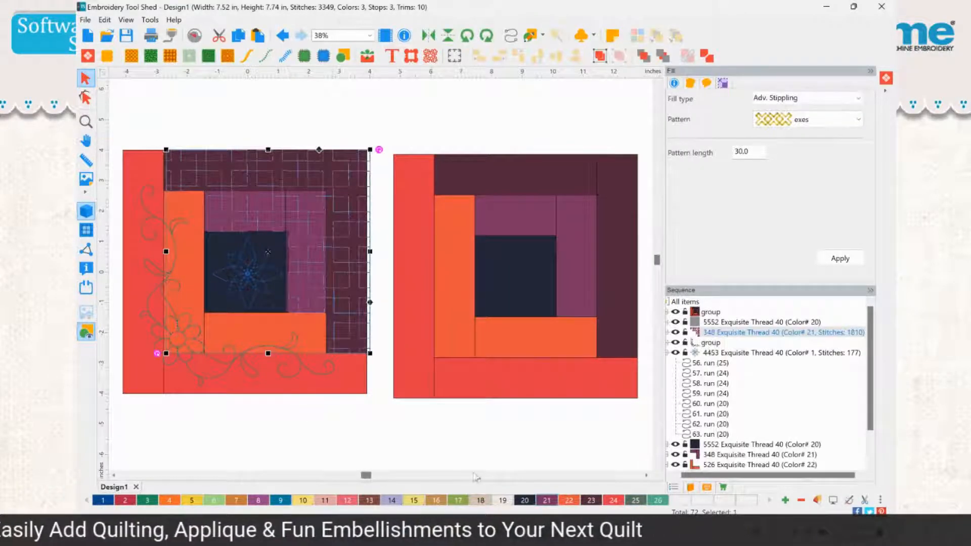
{"action": "left_click", "coordinate": [507, 496]}
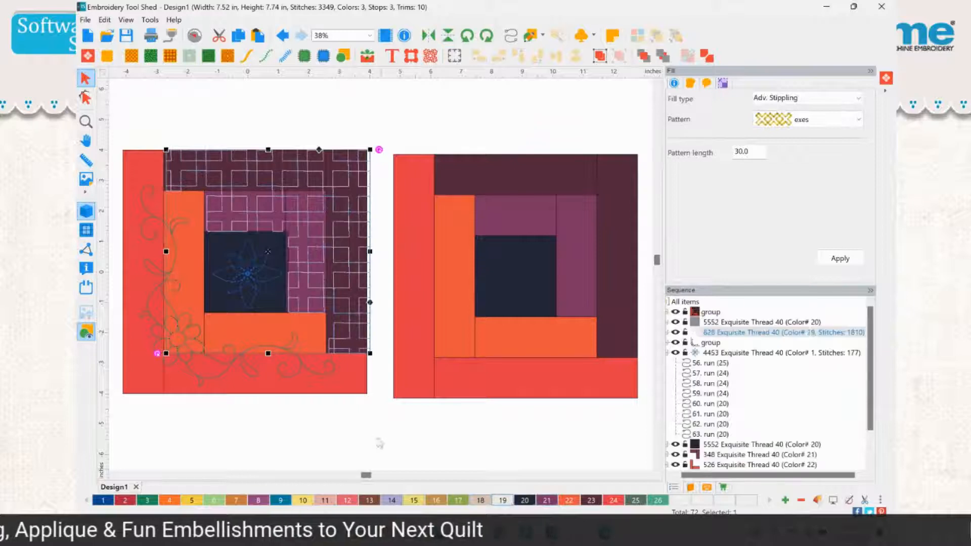
{"action": "left_click", "coordinate": [347, 433]}
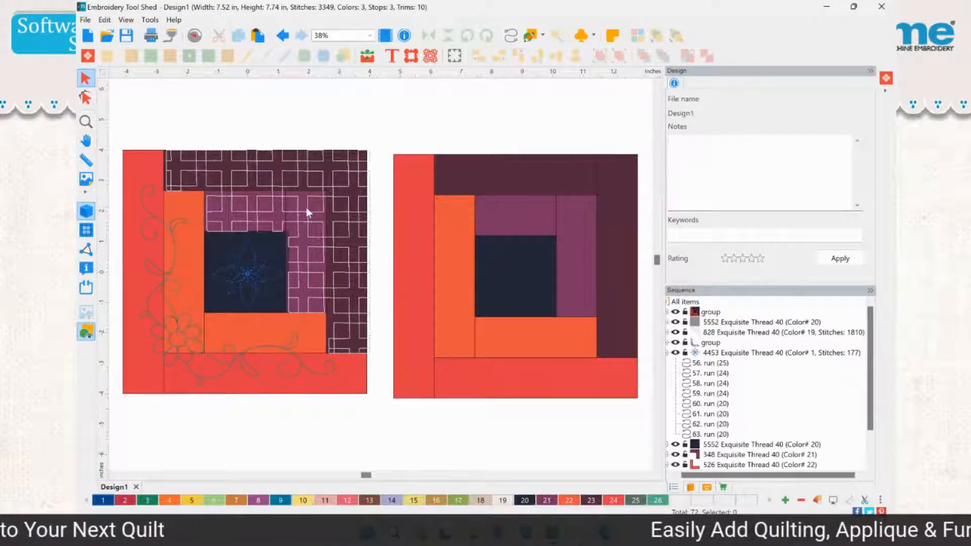
- Try converting all pieces of the second block to concentric stitching based on circle shape 100, then undo the conversion
{"action": "left_click", "coordinate": [401, 224]}
{"action": "left_click", "coordinate": [456, 239], "text": "shift"}
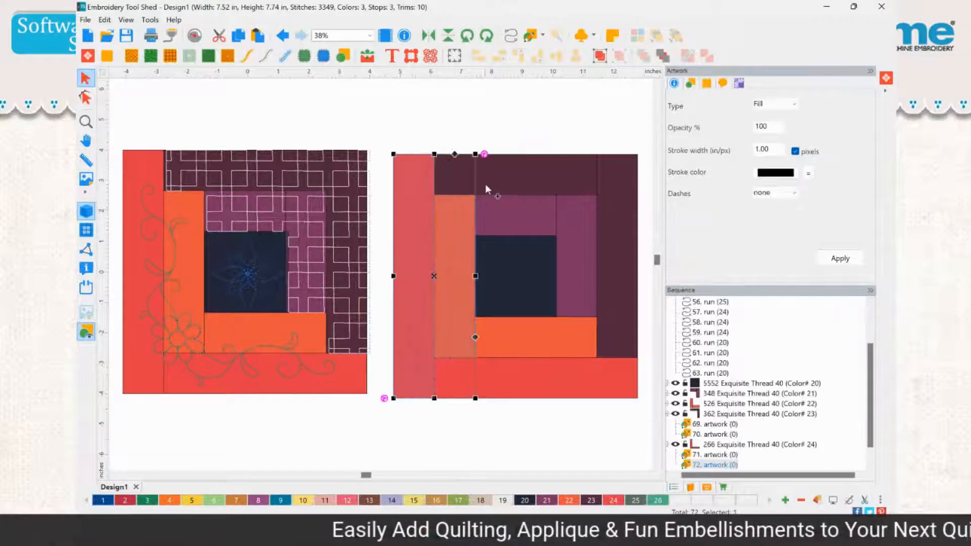
{"action": "left_click", "coordinate": [484, 184], "text": "shift"}
{"action": "left_click_drag", "start_coordinate": [381, 135], "coordinate": [645, 444]}
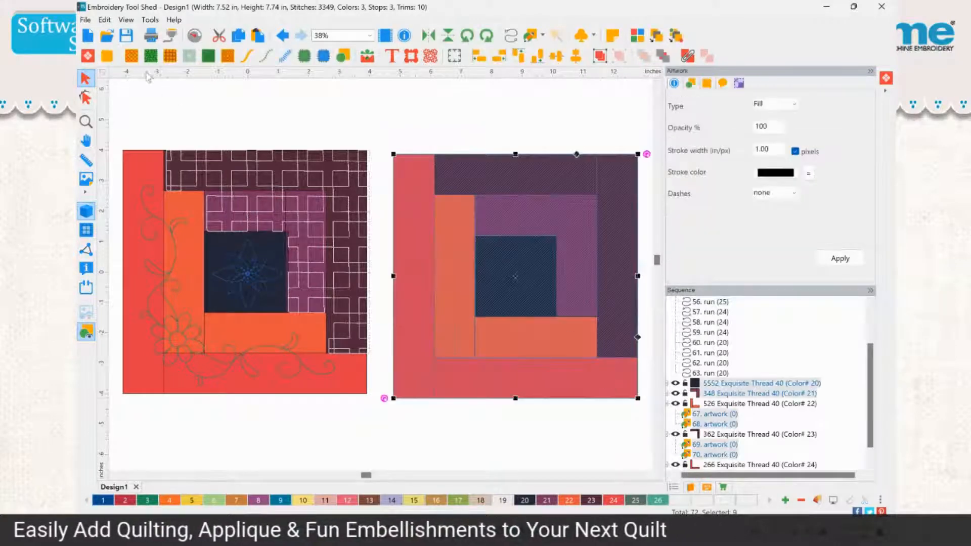
{"action": "left_click", "coordinate": [207, 58]}
{"action": "double_click", "coordinate": [331, 114]}
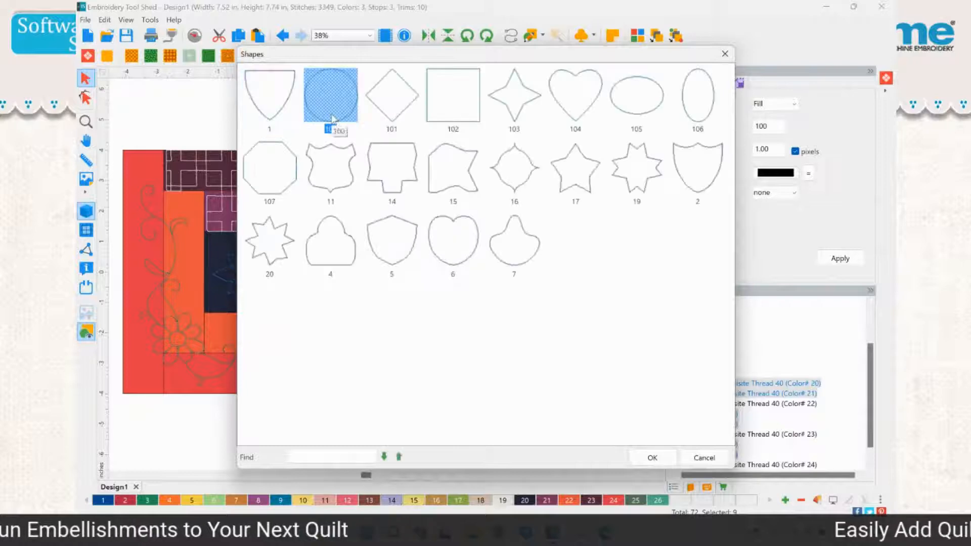
{"action": "left_click", "coordinate": [456, 436]}
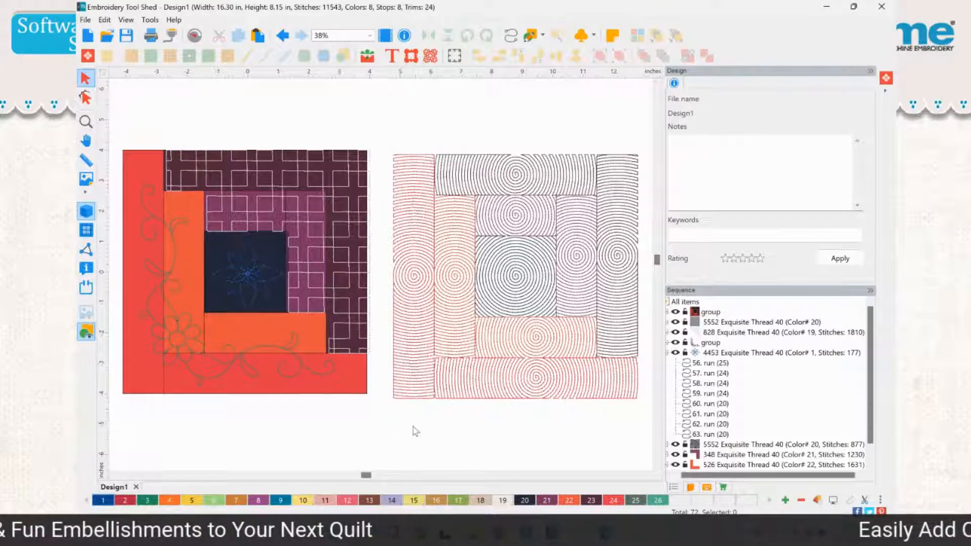
{"action": "left_click", "coordinate": [502, 277]}
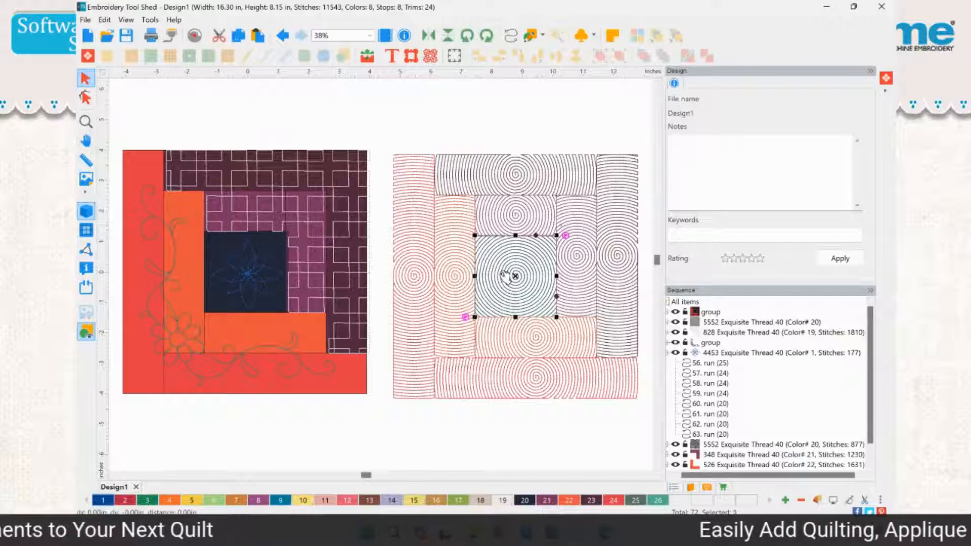
{"action": "left_click", "coordinate": [523, 414]}
{"action": "key", "text": "ctrl+z"}
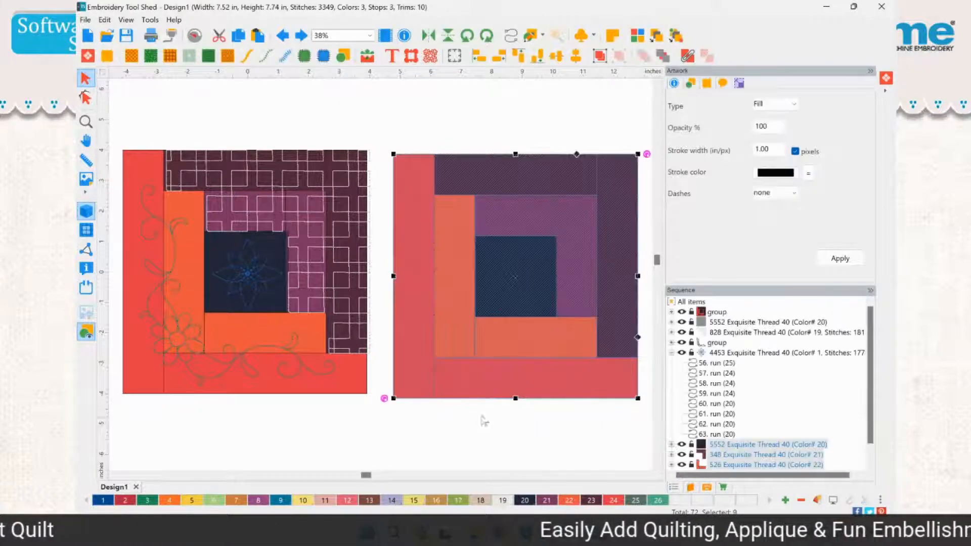
- Delete the whole second block beside the quilted block
{"action": "left_click", "coordinate": [465, 440]}
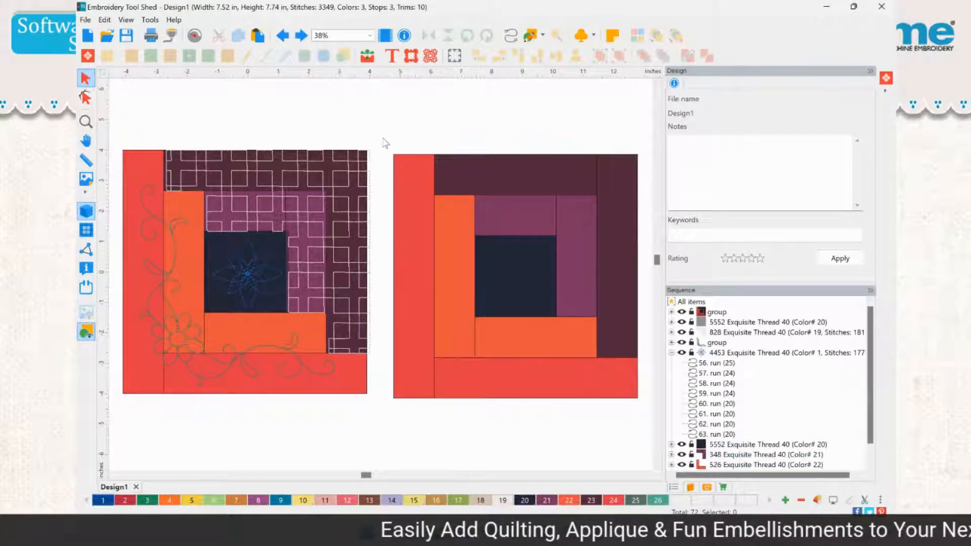
{"action": "left_click_drag", "start_coordinate": [385, 143], "coordinate": [657, 448]}
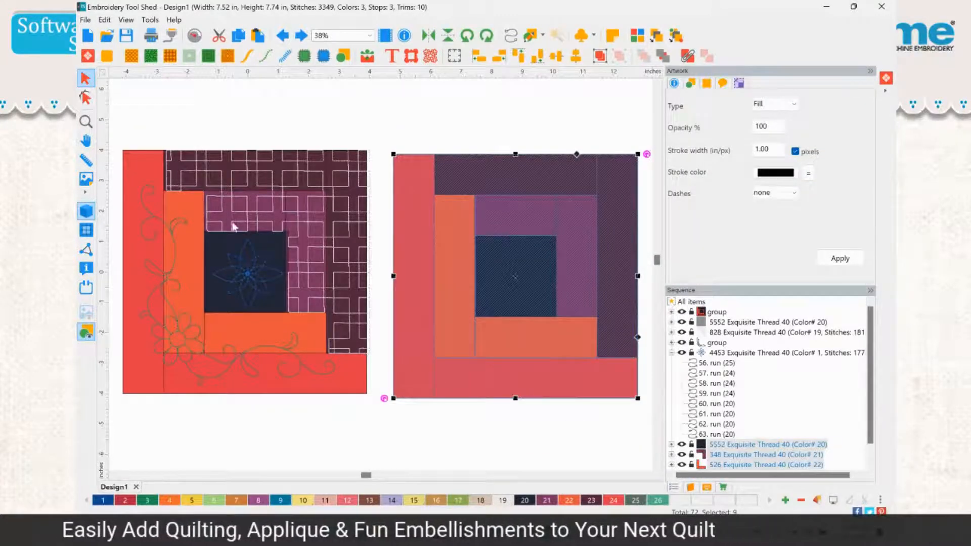
{"action": "key", "text": "Delete"}
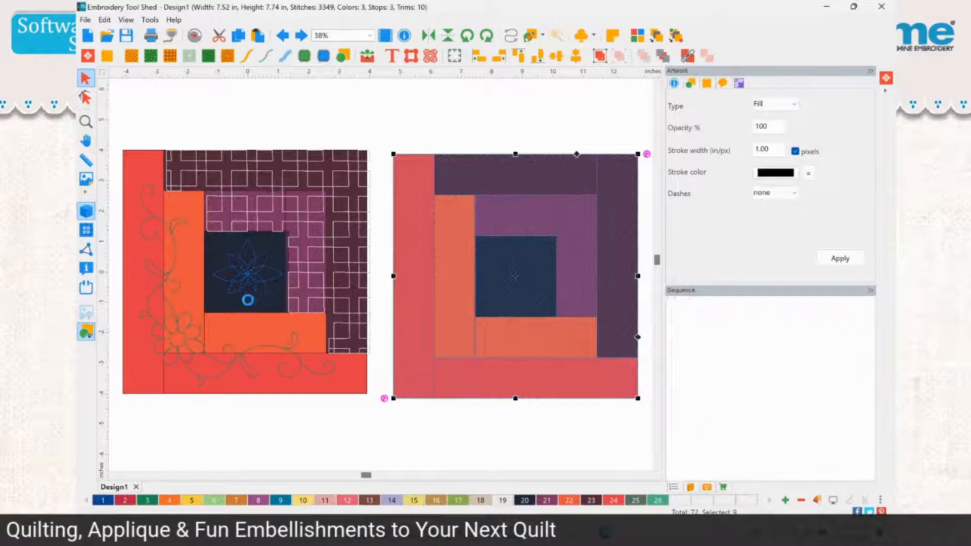
{"action": "left_click", "coordinate": [86, 121]}
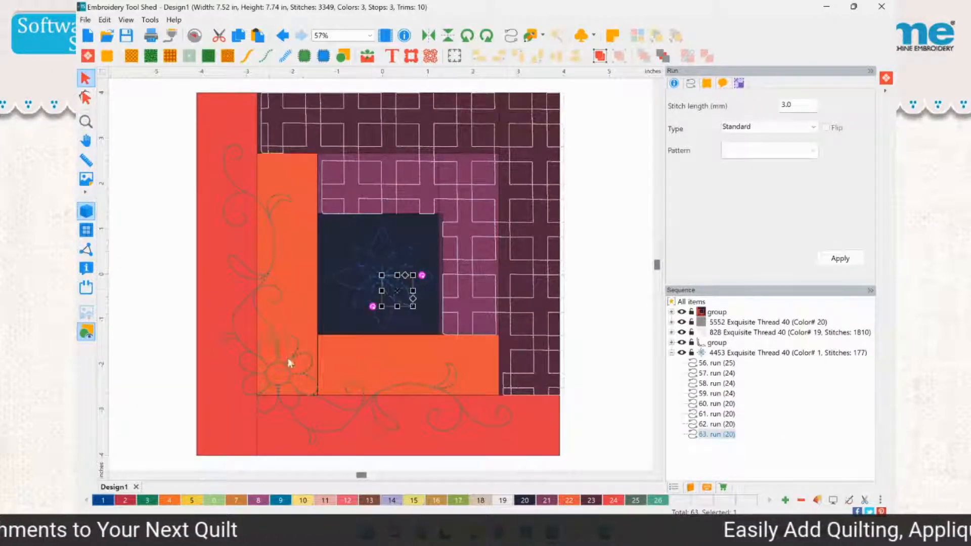
{"action": "left_click", "coordinate": [280, 342]}
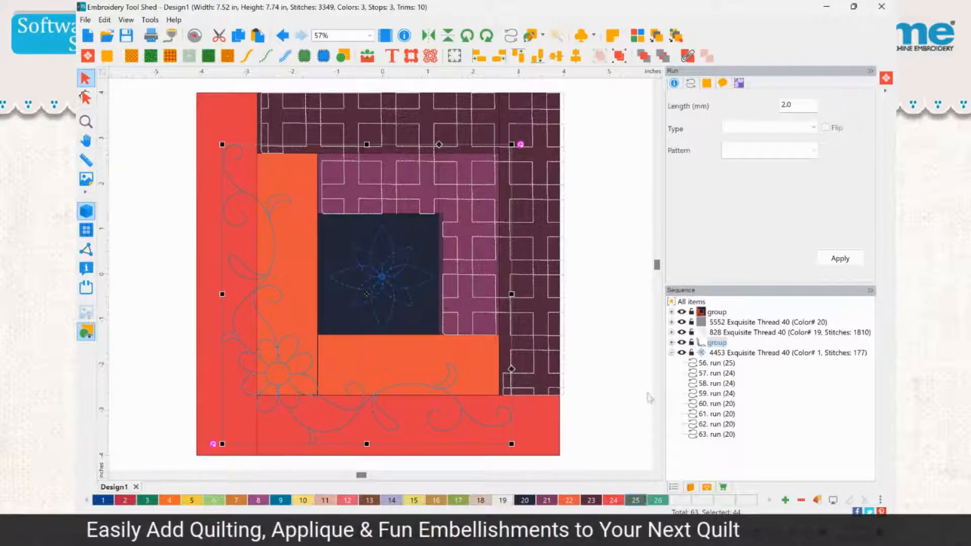
{"action": "left_click", "coordinate": [715, 374]}
{"action": "left_click", "coordinate": [637, 372]}
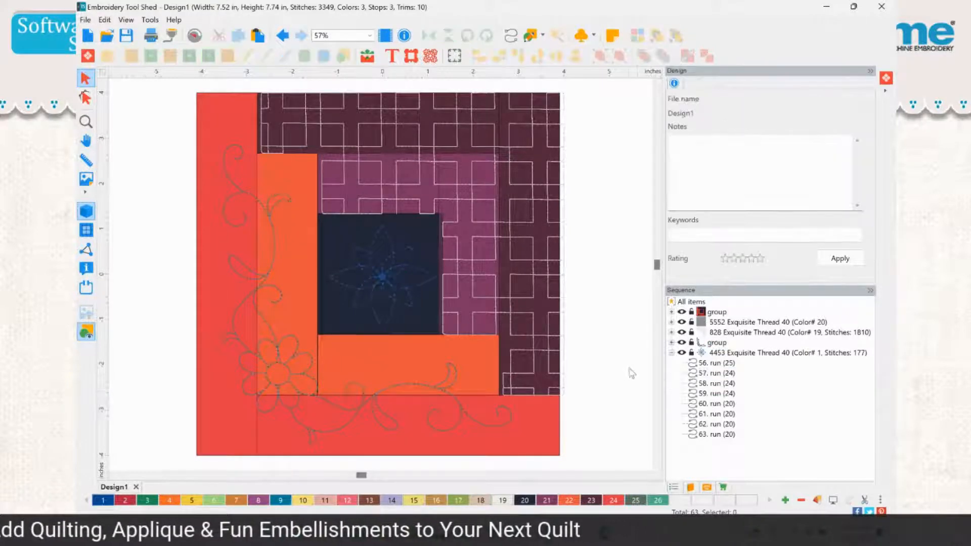
{"action": "left_click", "coordinate": [209, 120]}
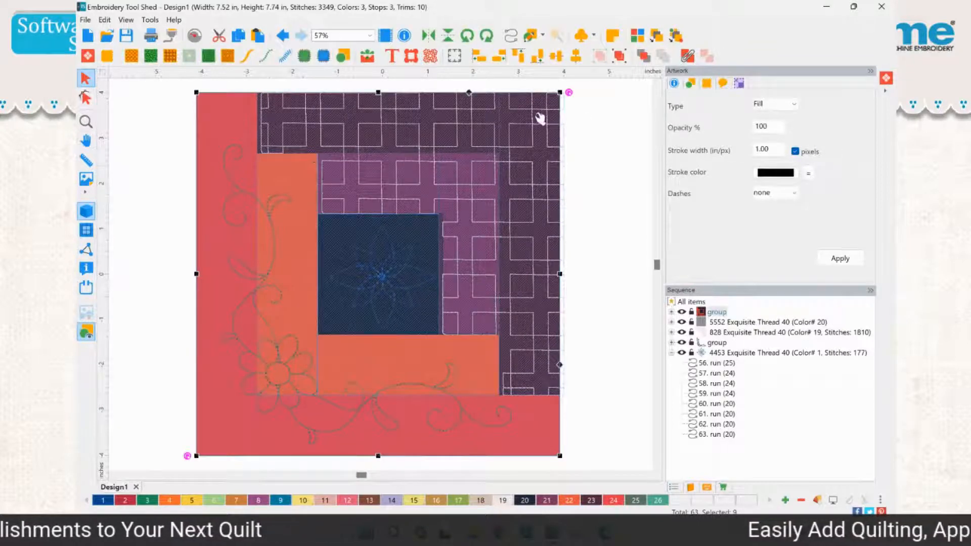
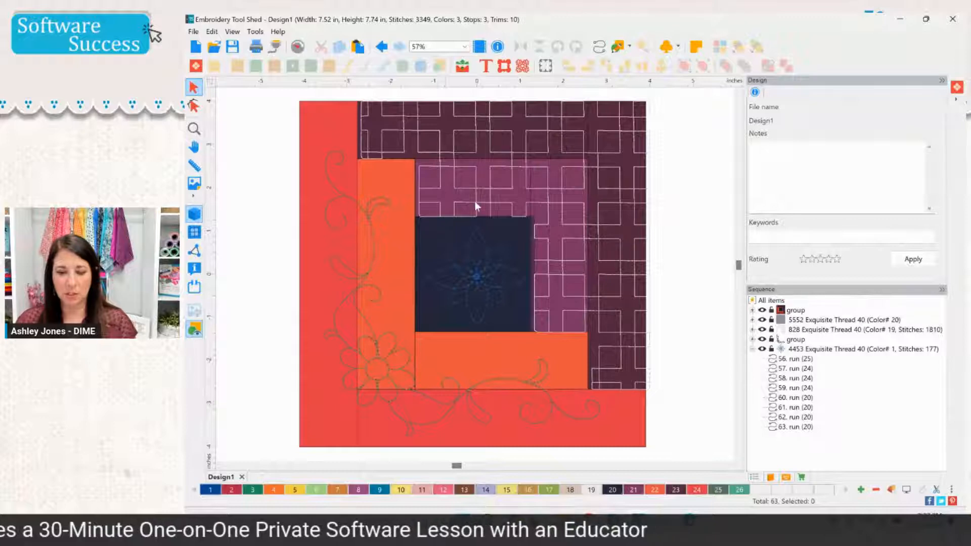
{"action": "left_click", "coordinate": [476, 200]}
{"action": "left_click", "coordinate": [660, 185]}
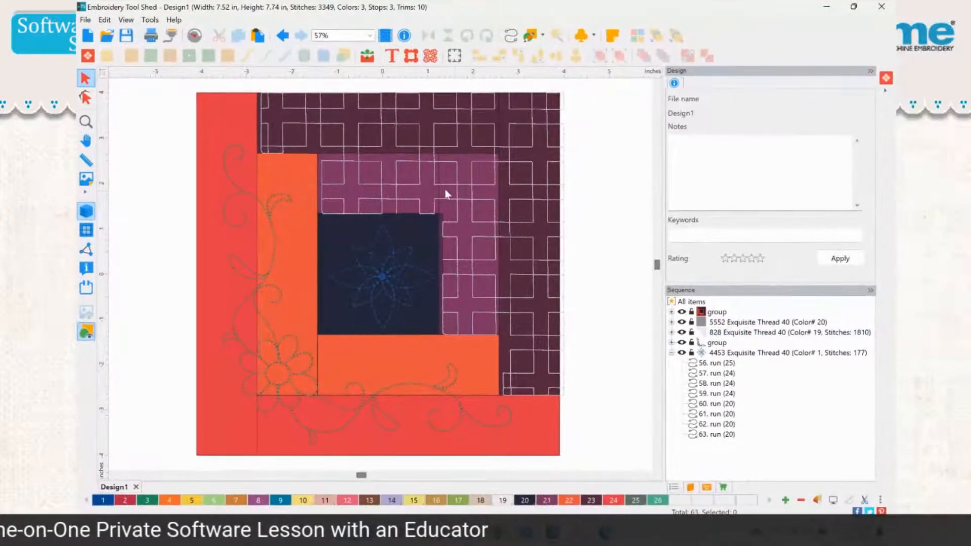
- Shift the stippling stitches up off the block's pieces and move them back into alignment with the block
{"action": "left_click", "coordinate": [436, 190]}
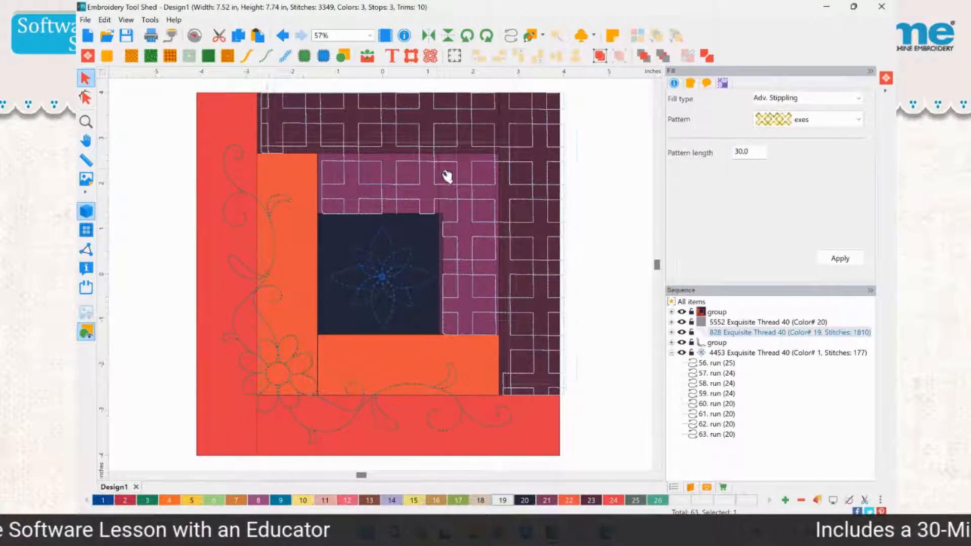
{"action": "left_click_drag", "start_coordinate": [444, 174], "coordinate": [454, 187]}
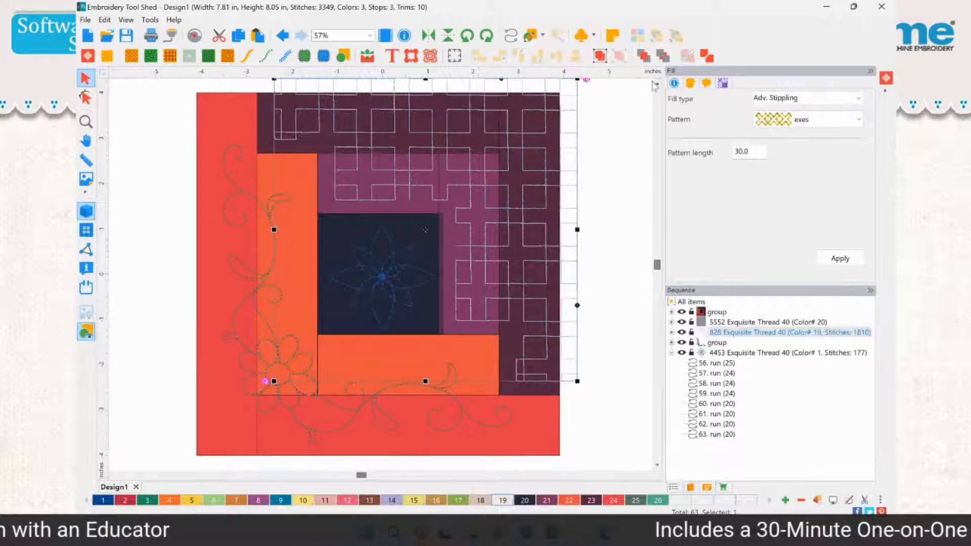
{"action": "scroll", "coordinate": [433, 260], "scroll_direction": "up", "scroll_amount": 2}
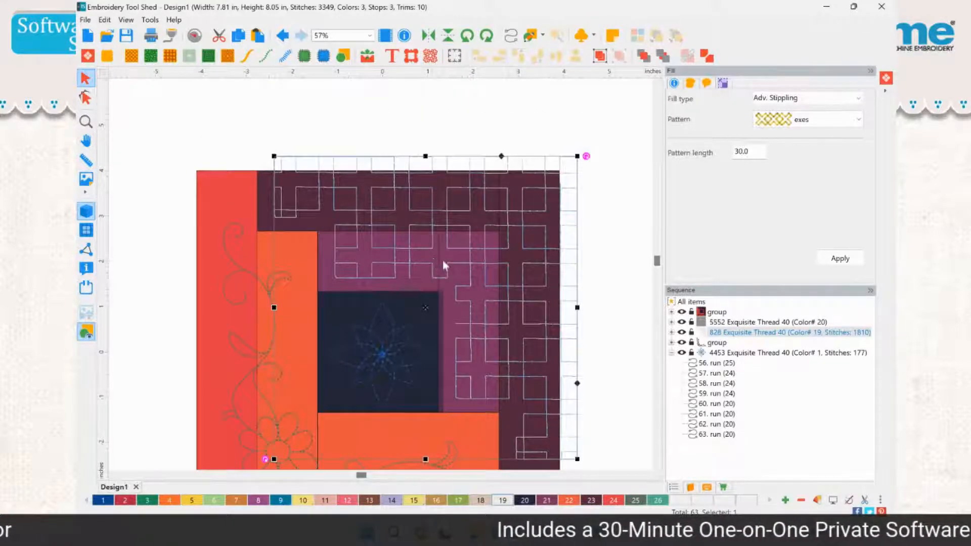
{"action": "left_click_drag", "start_coordinate": [442, 264], "coordinate": [429, 277]}
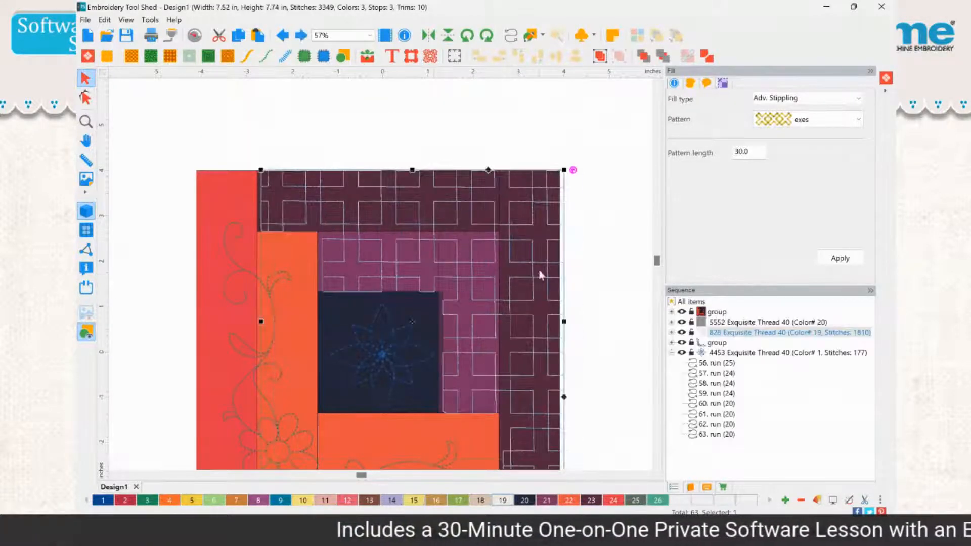
- Hide the full-colour block group and the gray centre square artwork, keeping only the stitching visible
{"action": "left_click", "coordinate": [724, 313]}
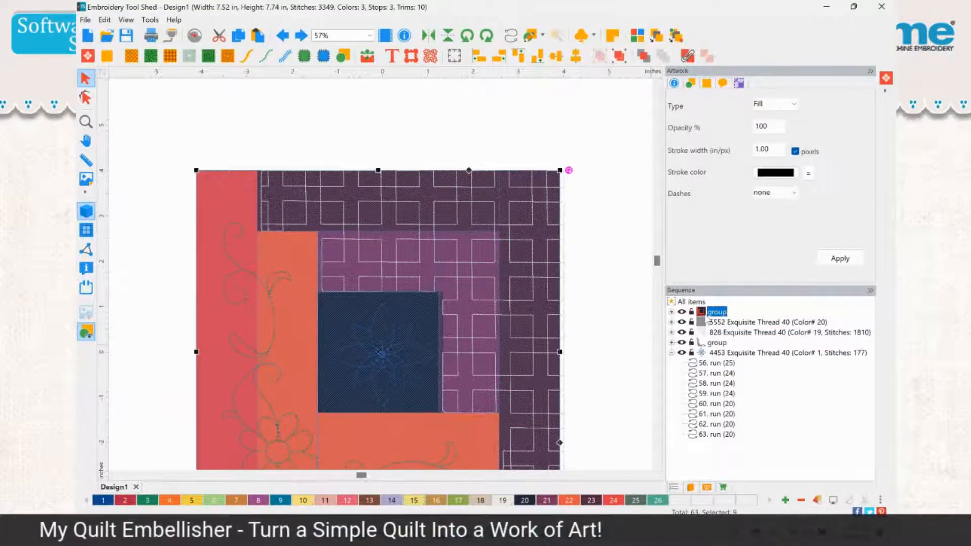
{"action": "left_click", "coordinate": [682, 312]}
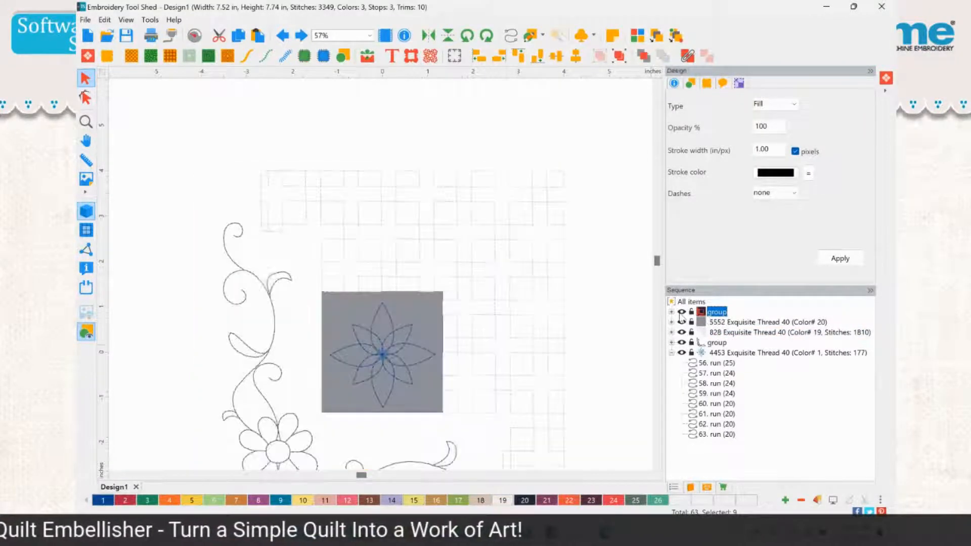
{"action": "left_click", "coordinate": [415, 324]}
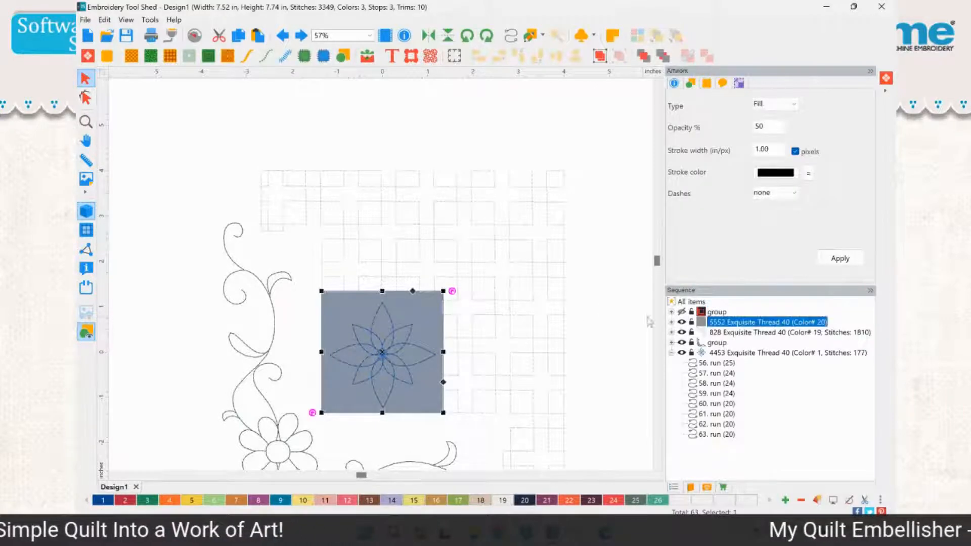
{"action": "left_click", "coordinate": [682, 322]}
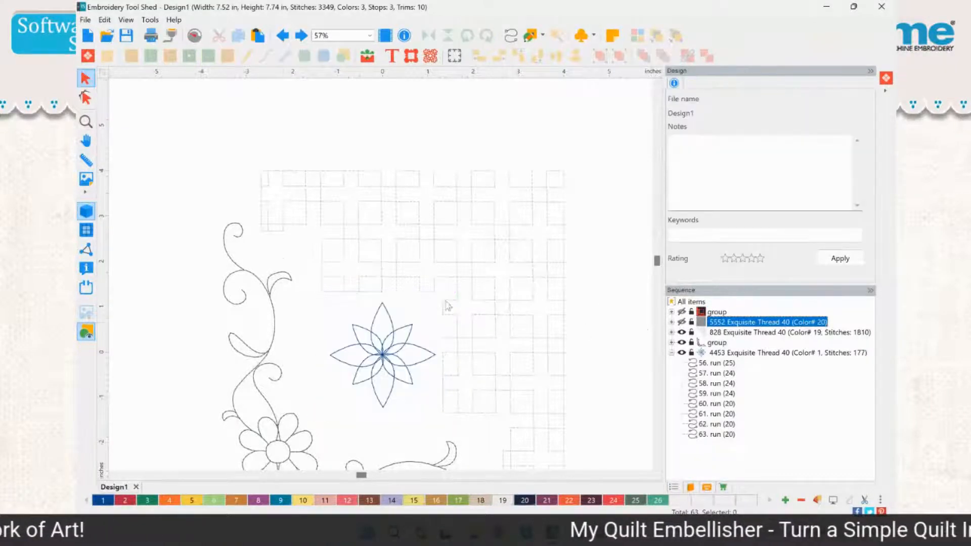
- Recolour the stippling stitches to thread 1545 Toasted Almond, colour 13
{"action": "left_click", "coordinate": [85, 123]}
{"action": "left_click", "coordinate": [485, 317]}
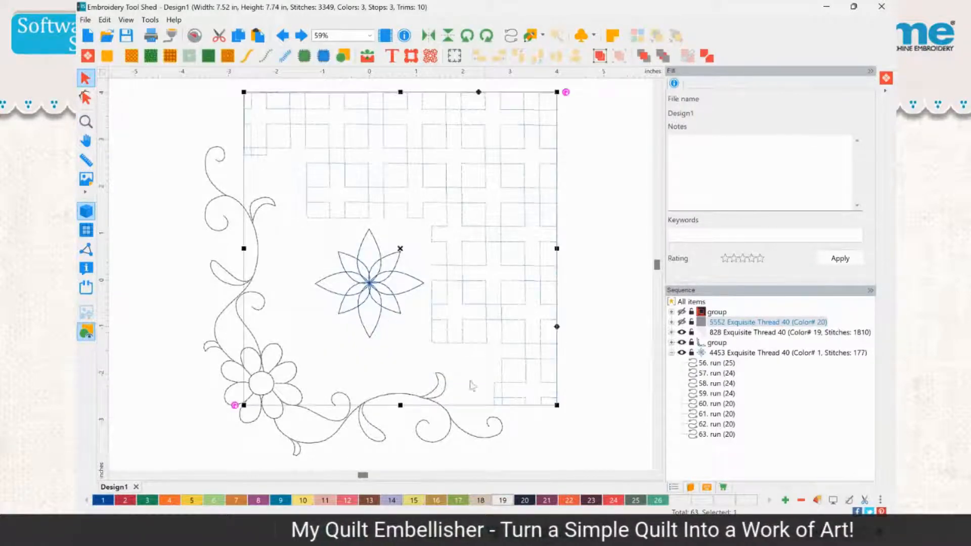
{"action": "left_click", "coordinate": [371, 501]}
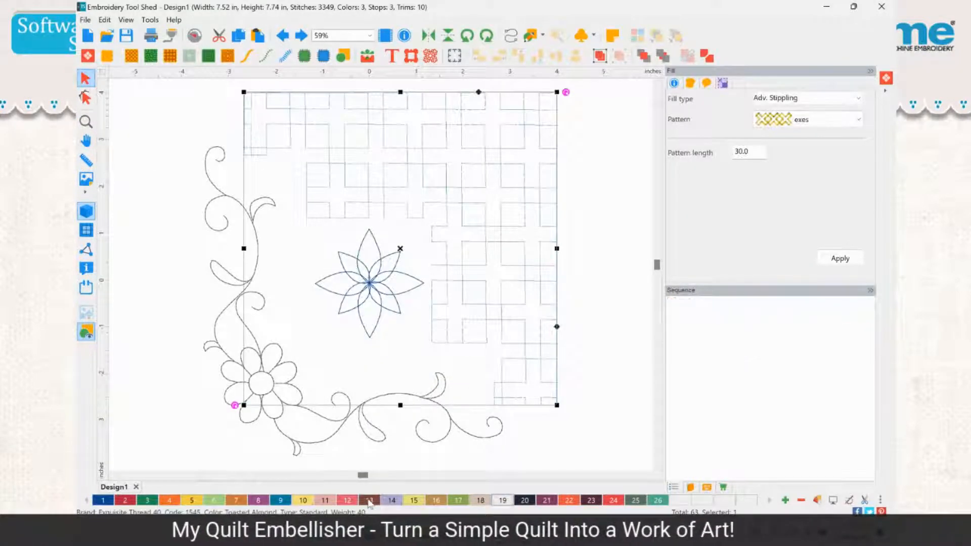
{"action": "left_click", "coordinate": [625, 302]}
- Start the stitch-out simulation of the whole design
{"action": "left_click", "coordinate": [658, 85]}
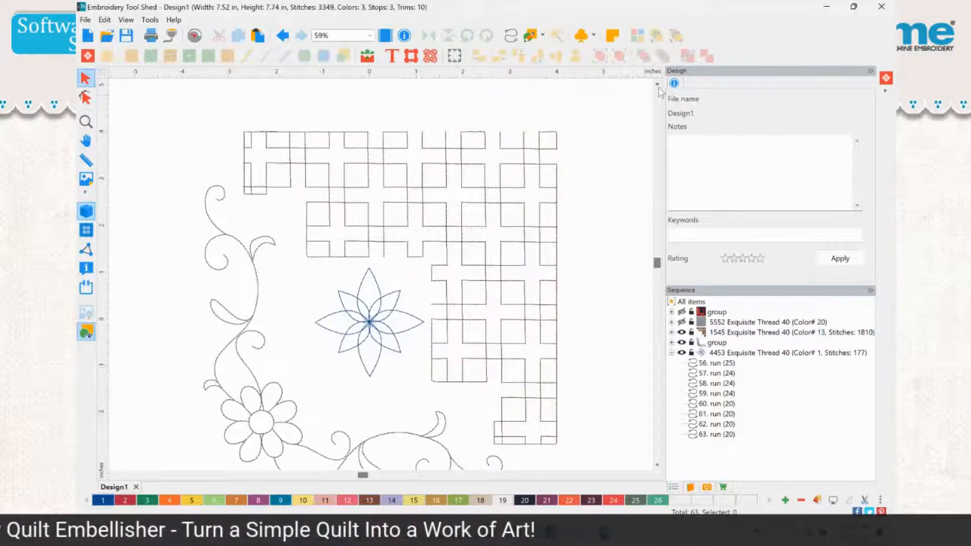
{"action": "left_click", "coordinate": [506, 251]}
{"action": "left_click", "coordinate": [329, 117]}
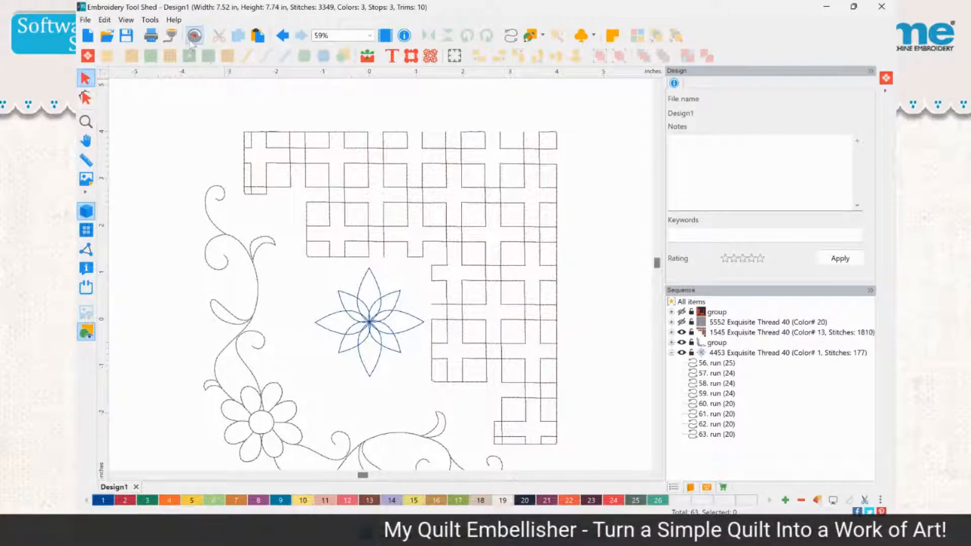
{"action": "left_click", "coordinate": [87, 120]}
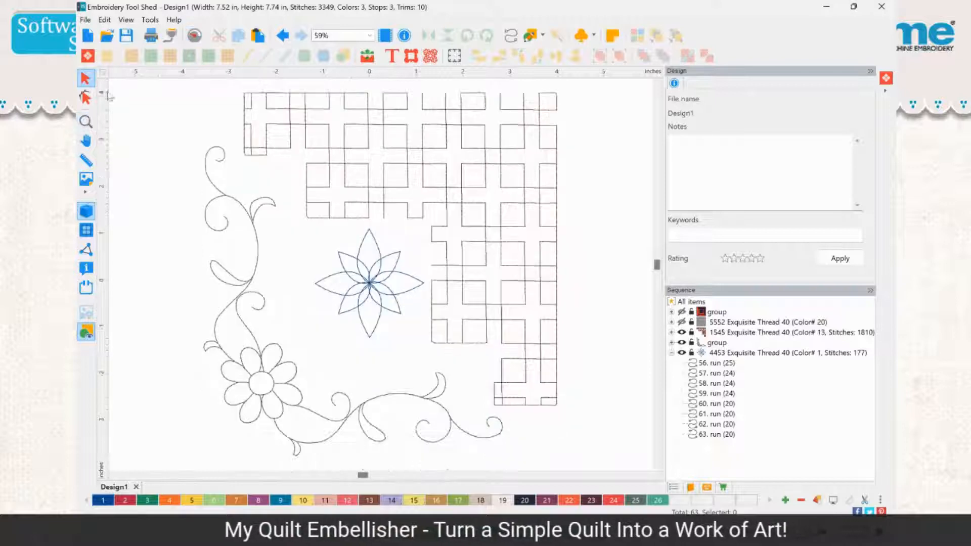
{"action": "left_click", "coordinate": [195, 35]}
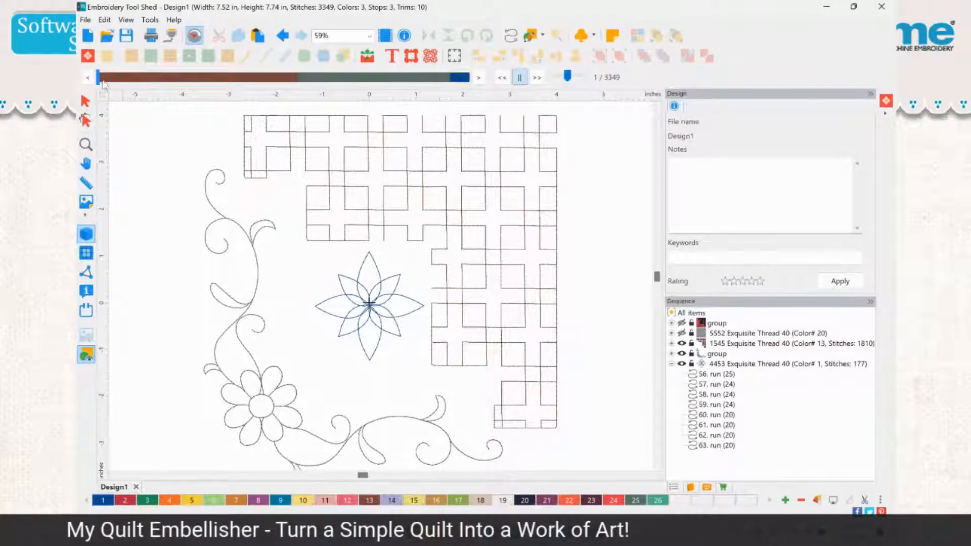
- Scrub the stitch-out simulation from the first stitch through to the end of the design and leave the simulation
{"action": "left_click_drag", "start_coordinate": [100, 83], "coordinate": [465, 82]}
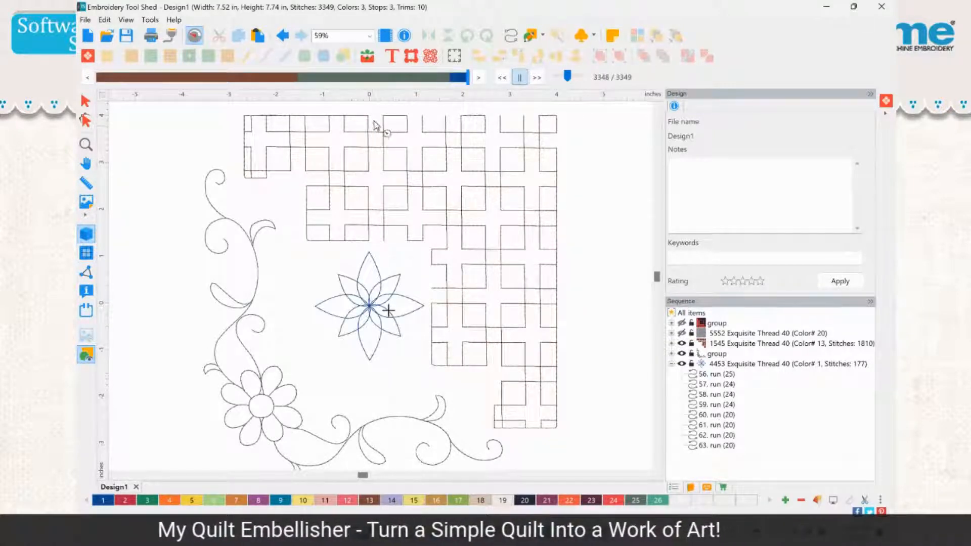
{"action": "left_click", "coordinate": [86, 102]}
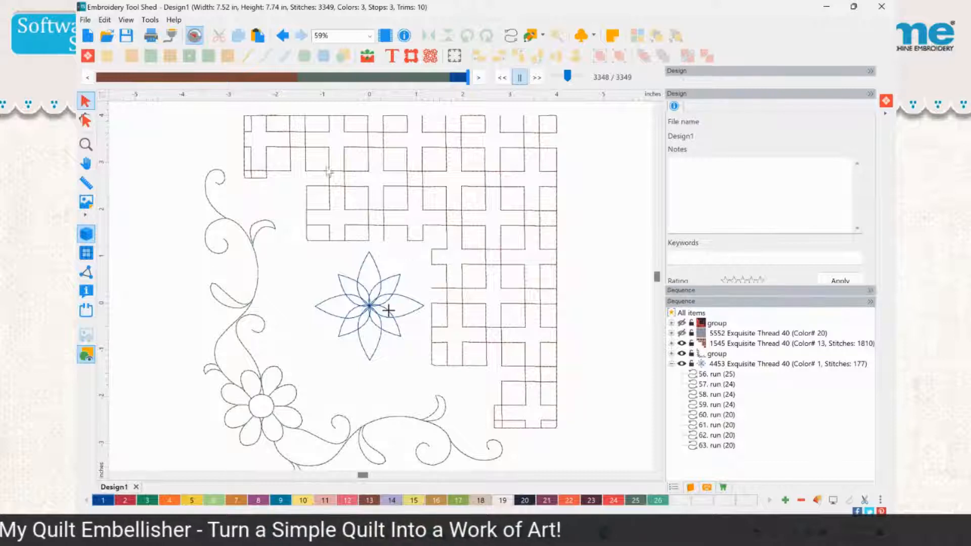
- Duplicate the Adv. Stippling fill in place and convert the duplicate to a run-stitch outline around the stippled pieces
{"action": "left_click", "coordinate": [349, 171]}
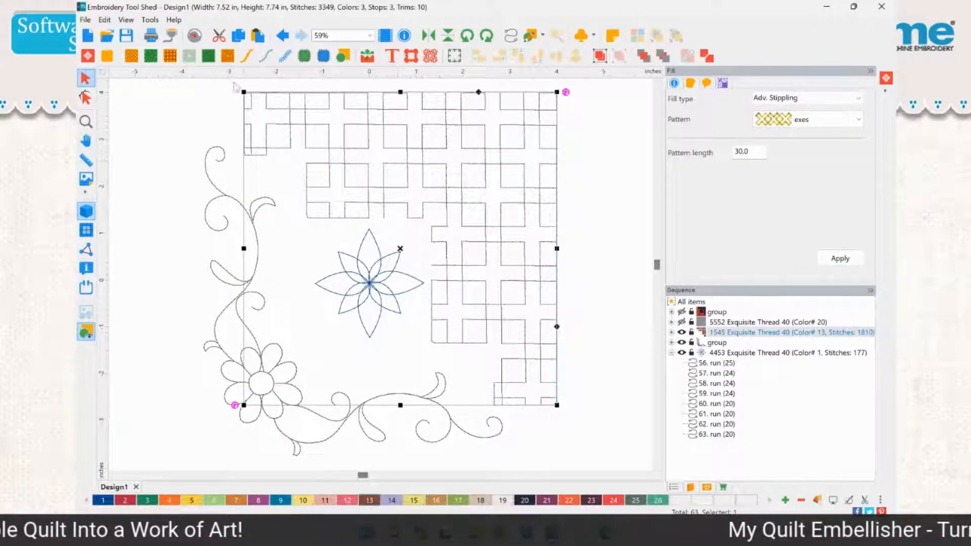
{"action": "left_click", "coordinate": [238, 35]}
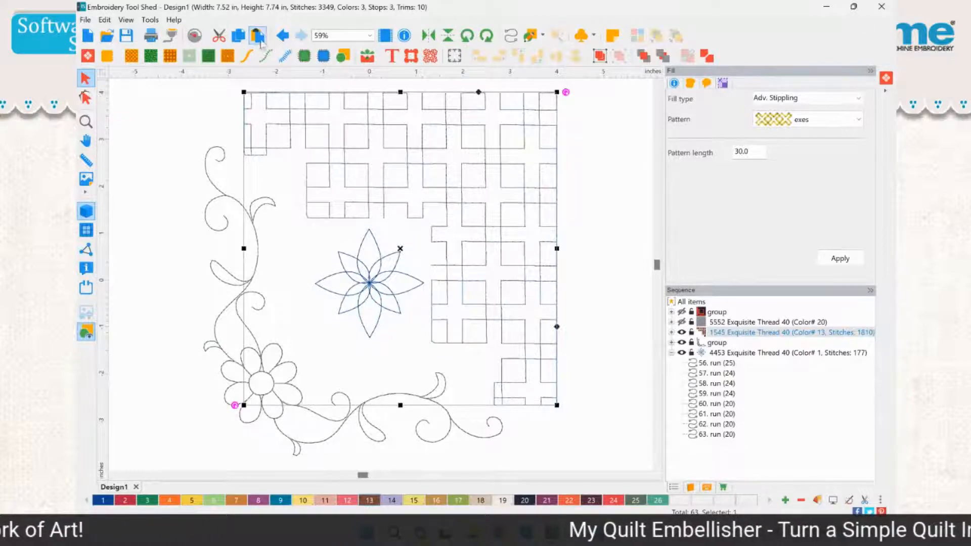
{"action": "left_click", "coordinate": [258, 36]}
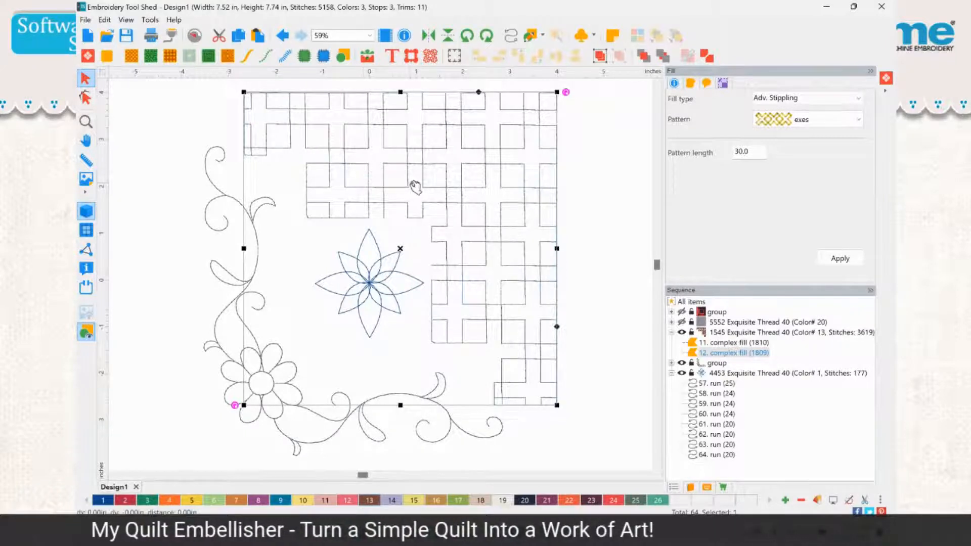
{"action": "left_click_drag", "start_coordinate": [387, 220], "coordinate": [417, 210]}
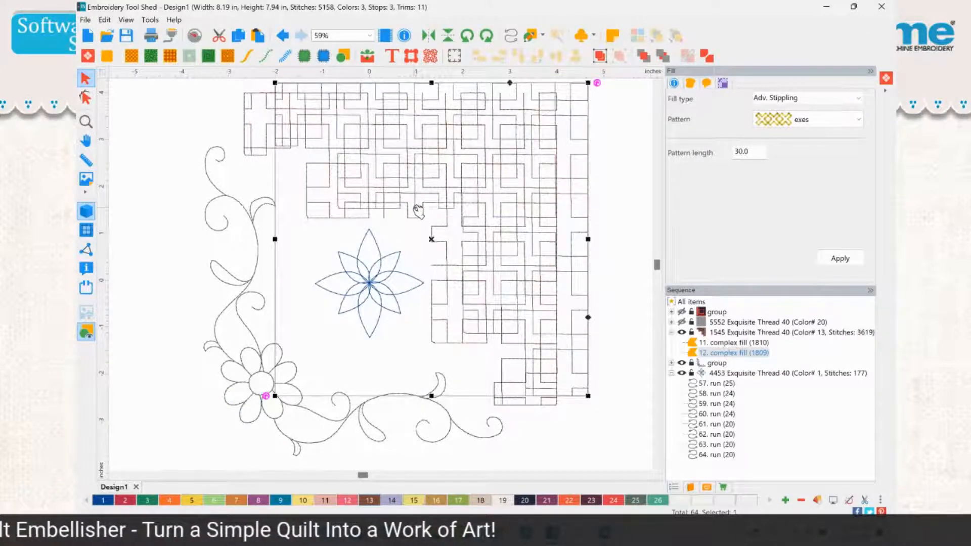
{"action": "key", "text": "ctrl+z"}
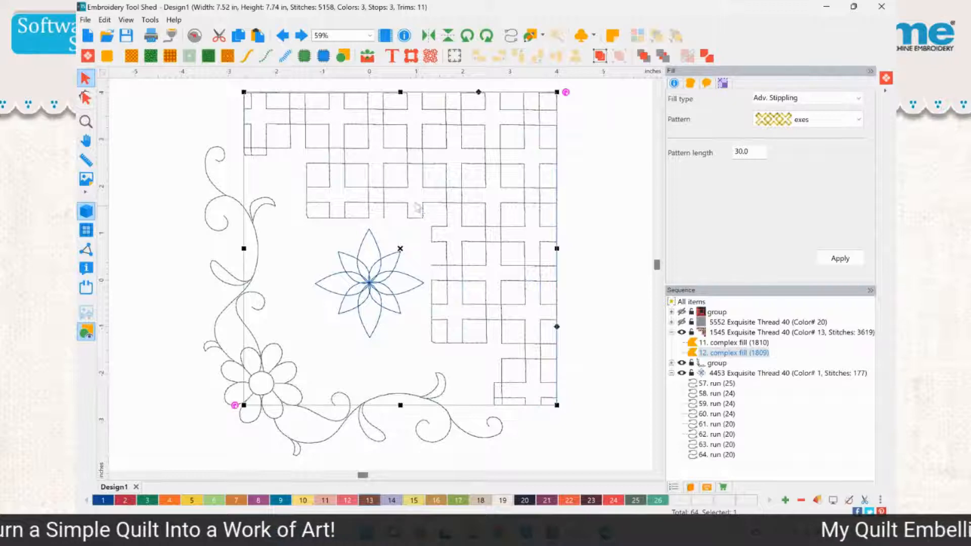
{"action": "left_click", "coordinate": [246, 57]}
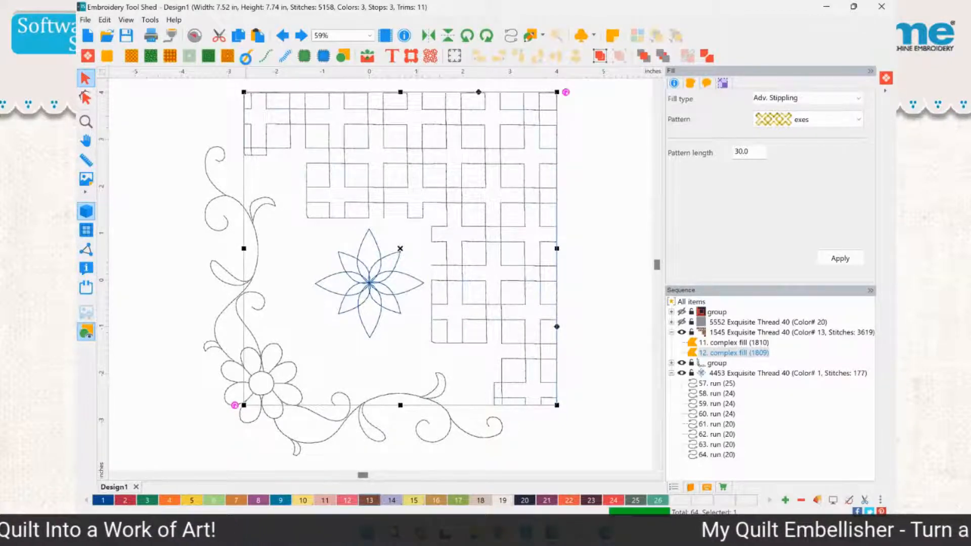
{"action": "left_click", "coordinate": [187, 123]}
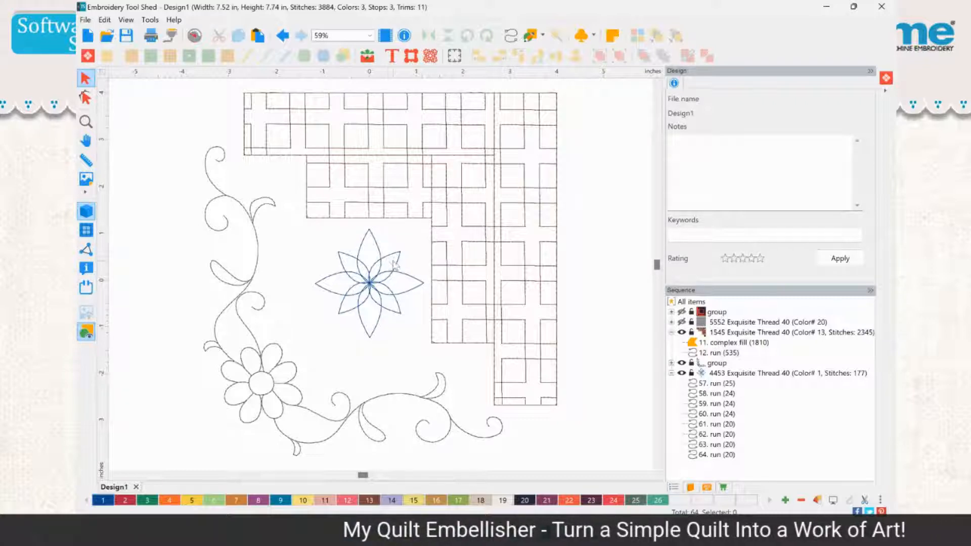
- Break the run-stitch outline apart into separate runs for the individual block pieces and check one of them
{"action": "left_click", "coordinate": [299, 155]}
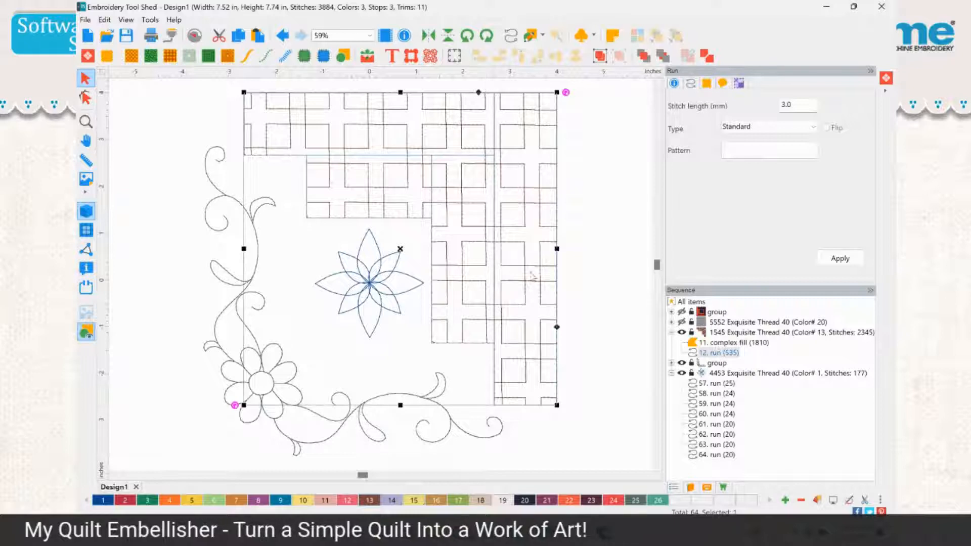
{"action": "left_click", "coordinate": [500, 197]}
{"action": "left_click", "coordinate": [482, 158]}
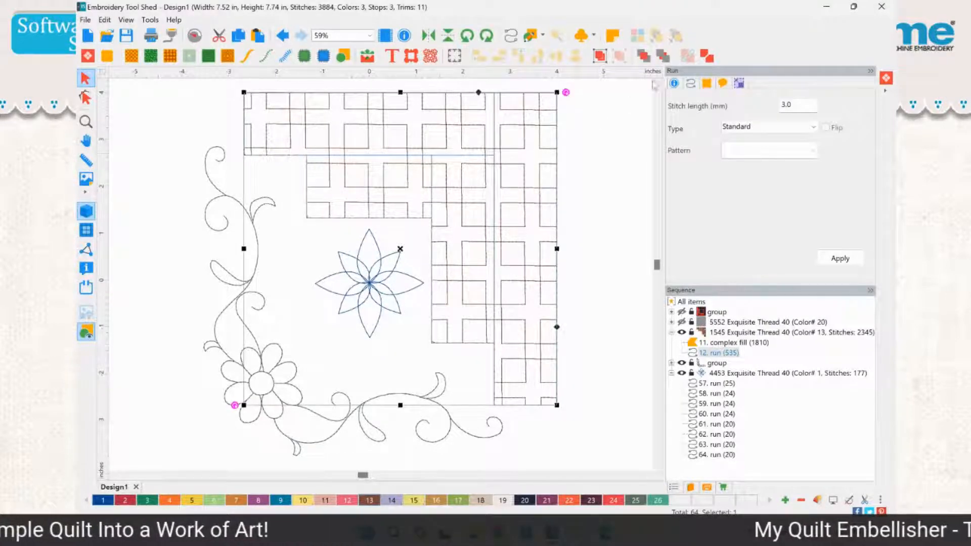
{"action": "left_click", "coordinate": [706, 56]}
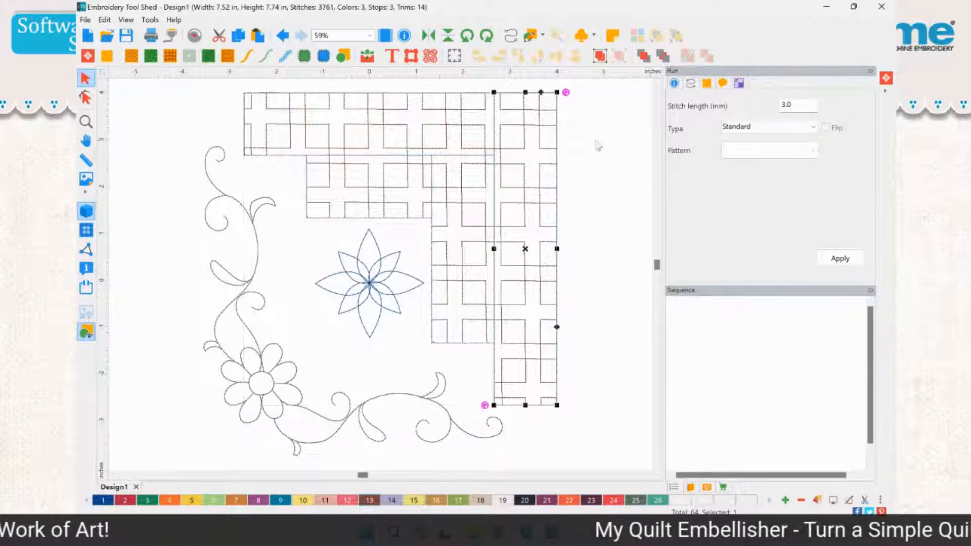
{"action": "left_click", "coordinate": [513, 176]}
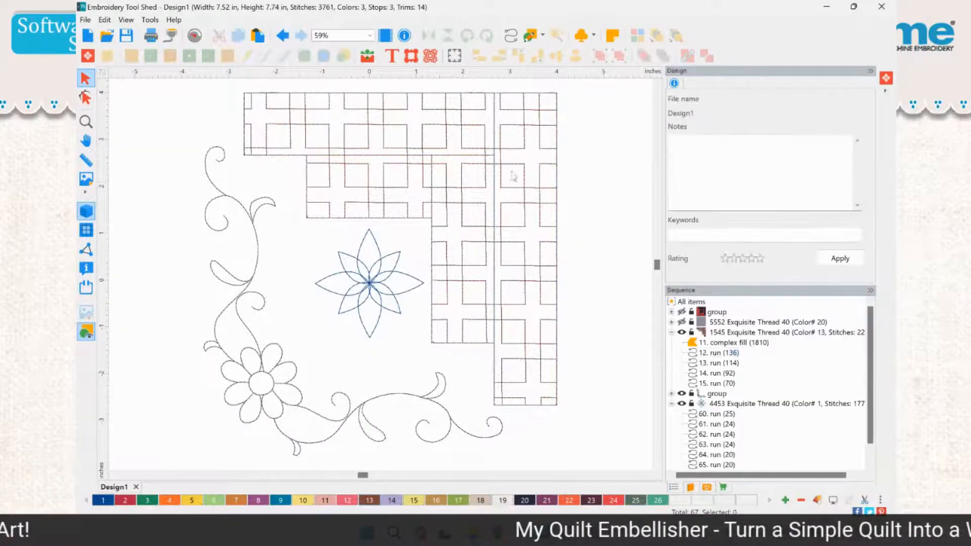
{"action": "left_click", "coordinate": [458, 155]}
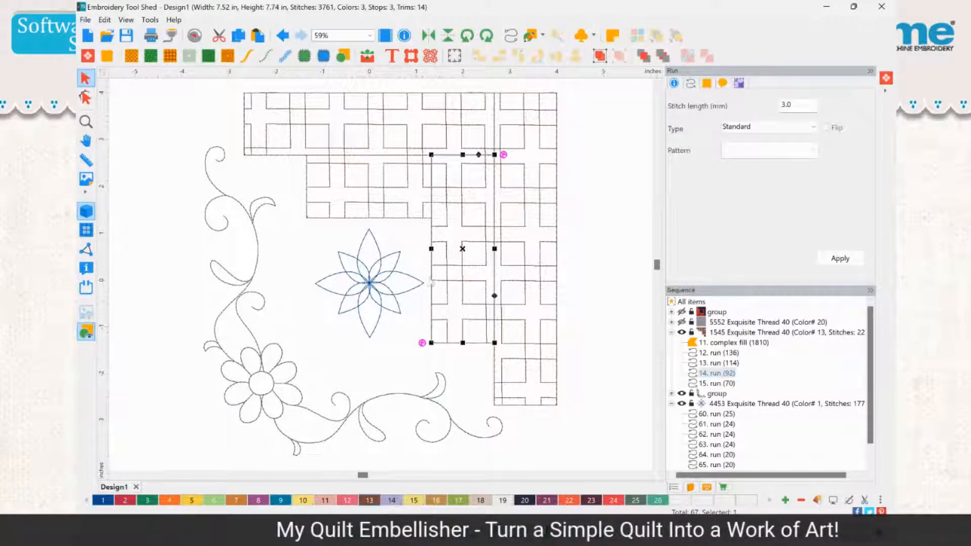
{"action": "left_click", "coordinate": [596, 164]}
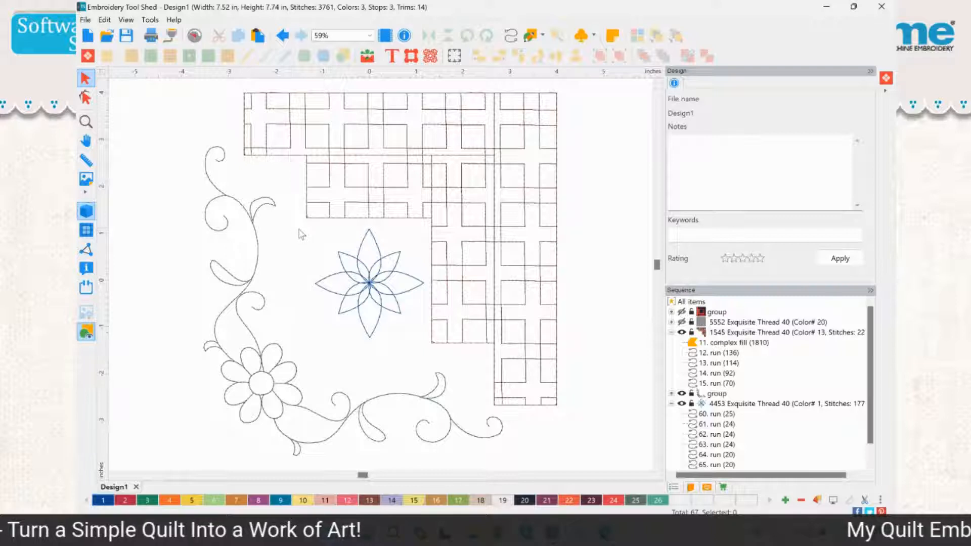
{"action": "scroll", "coordinate": [301, 234], "scroll_direction": "down", "scroll_amount": 2}
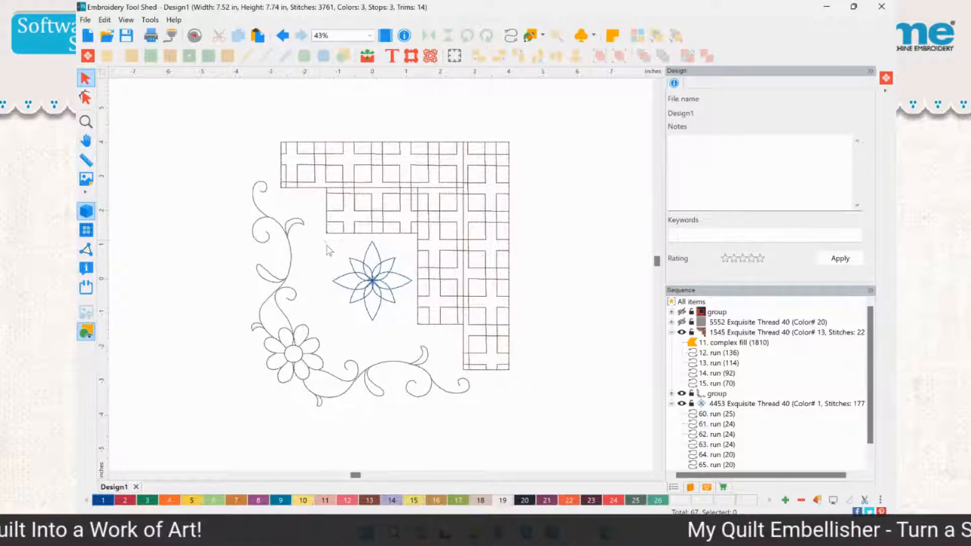
- Combine the eight run segments of the blue petal flower into a single run object
{"action": "left_click_drag", "start_coordinate": [325, 238], "coordinate": [420, 329]}
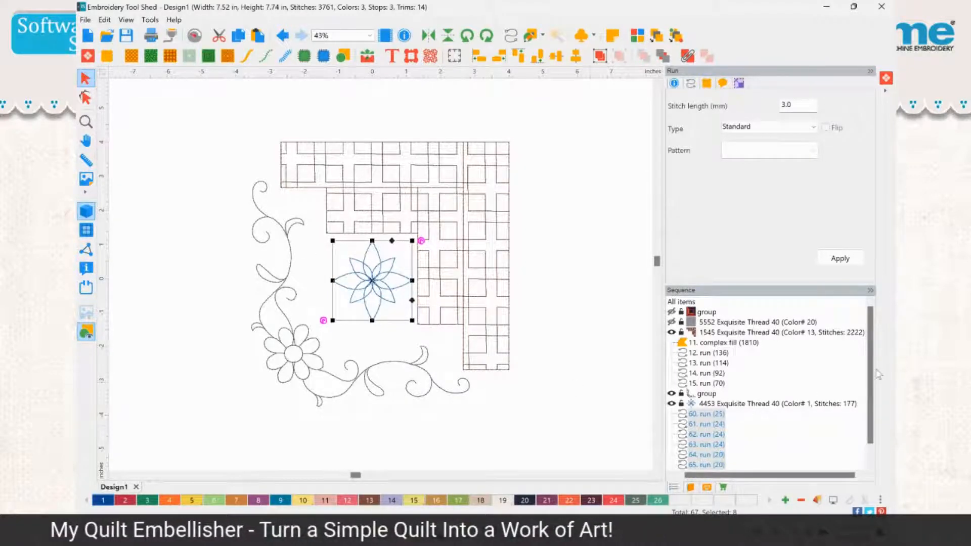
{"action": "scroll", "coordinate": [876, 377], "scroll_direction": "down", "scroll_amount": 1}
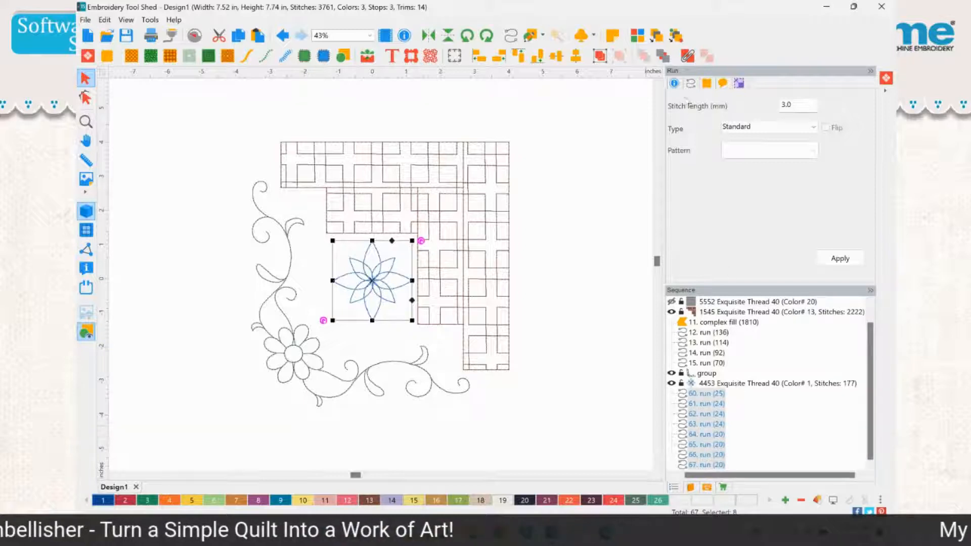
{"action": "left_click", "coordinate": [687, 56]}
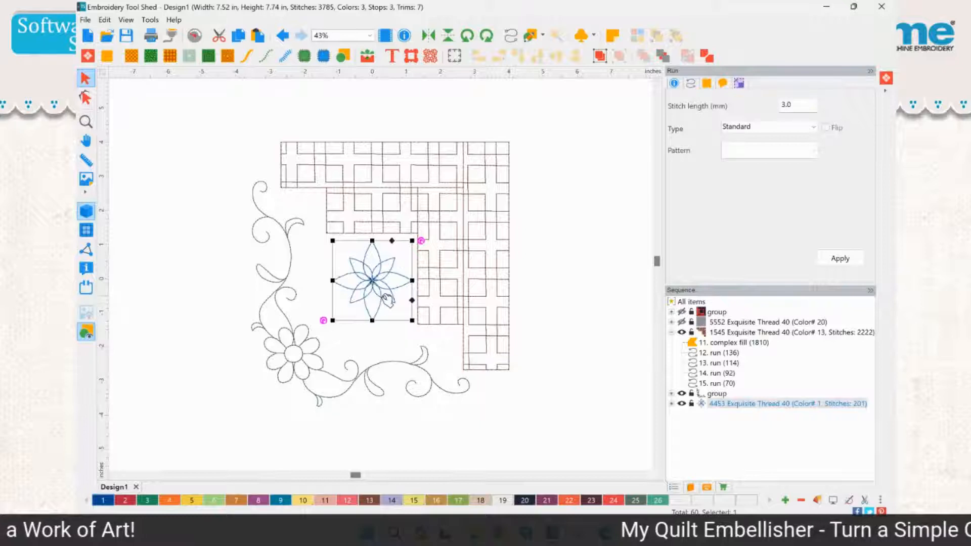
{"action": "left_click", "coordinate": [672, 404]}
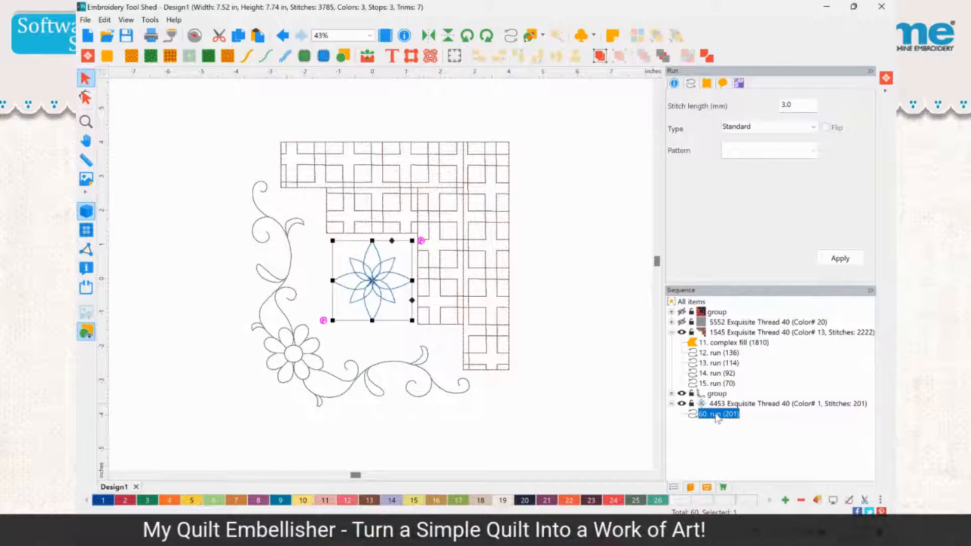
{"action": "left_click", "coordinate": [582, 353]}
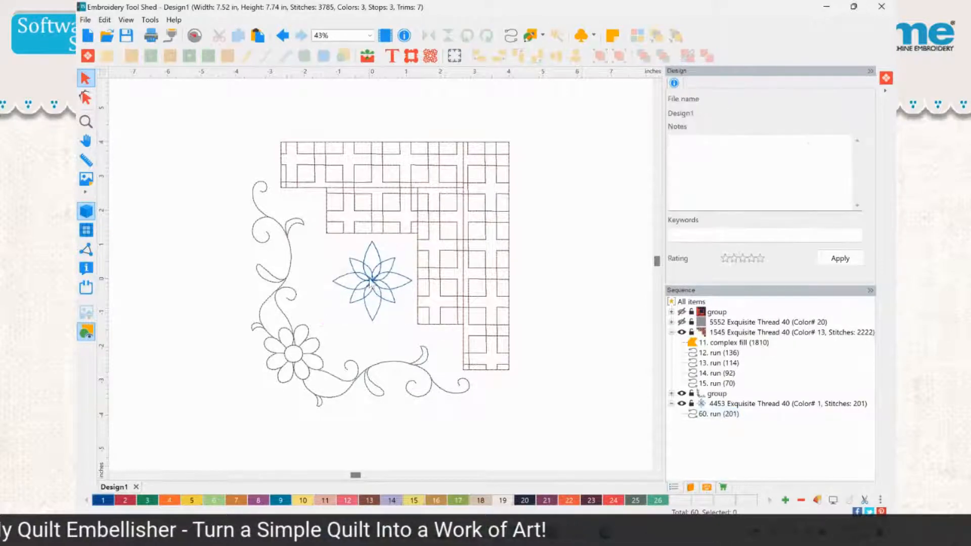
{"action": "double_click", "coordinate": [87, 124]}
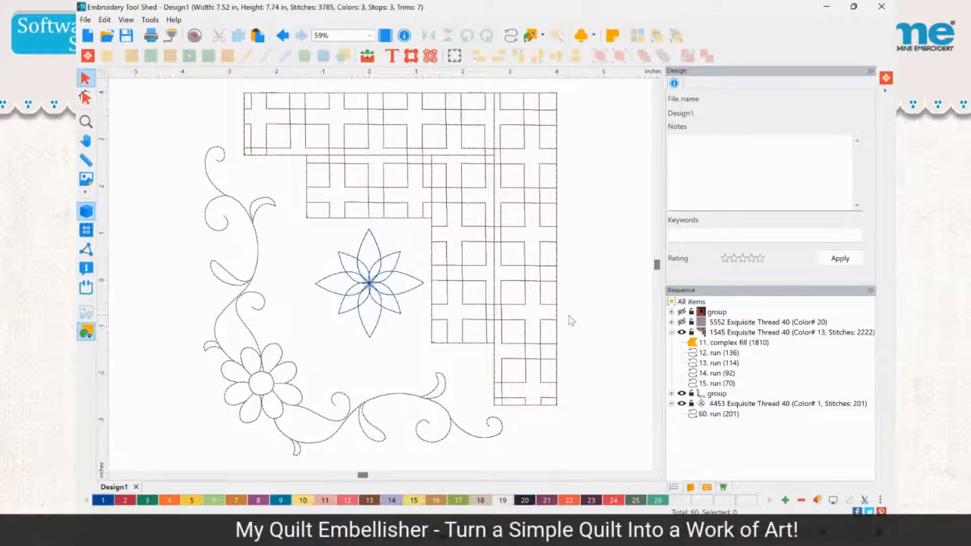
- Create a new design and insert the Diamond Square quilt block from the Basic category
{"action": "left_click", "coordinate": [87, 37]}
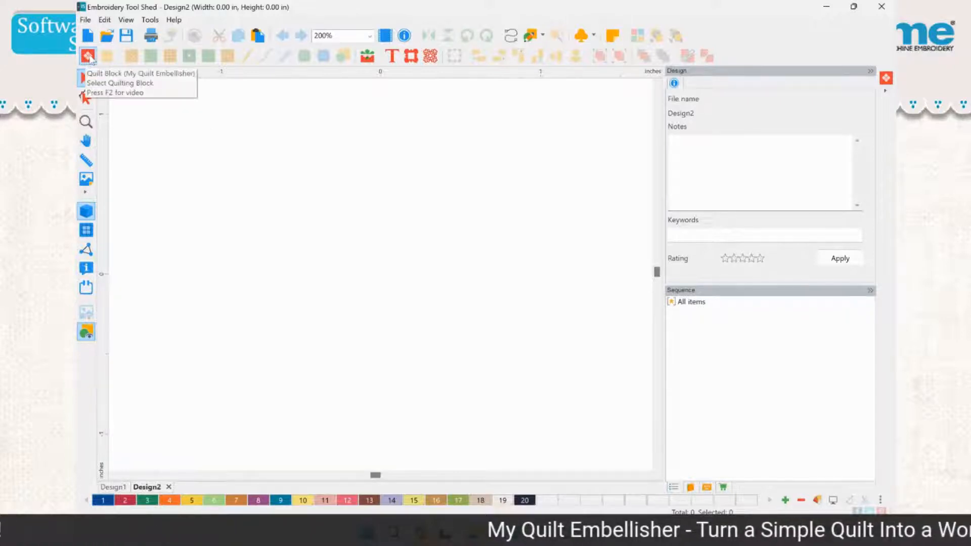
{"action": "left_click", "coordinate": [87, 56]}
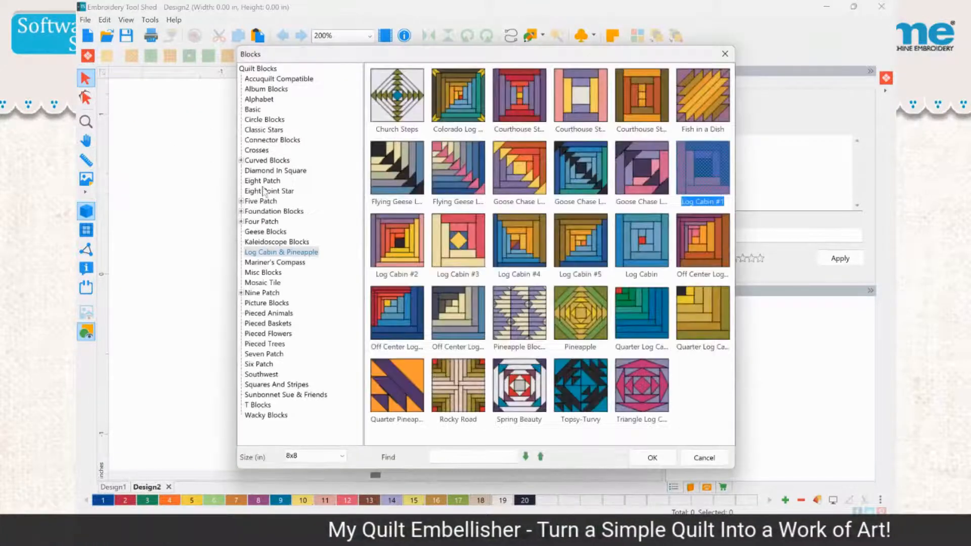
{"action": "left_click", "coordinate": [253, 110]}
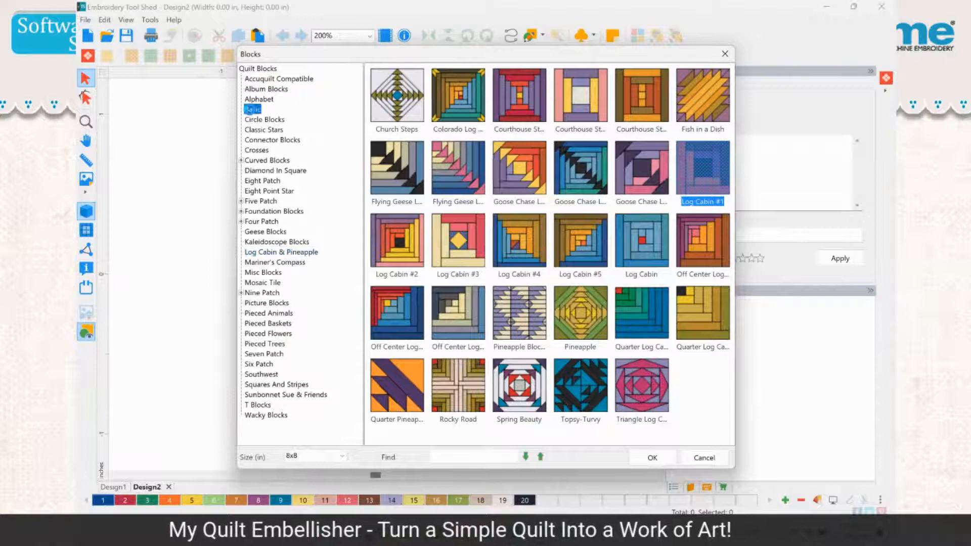
{"action": "left_click", "coordinate": [639, 192]}
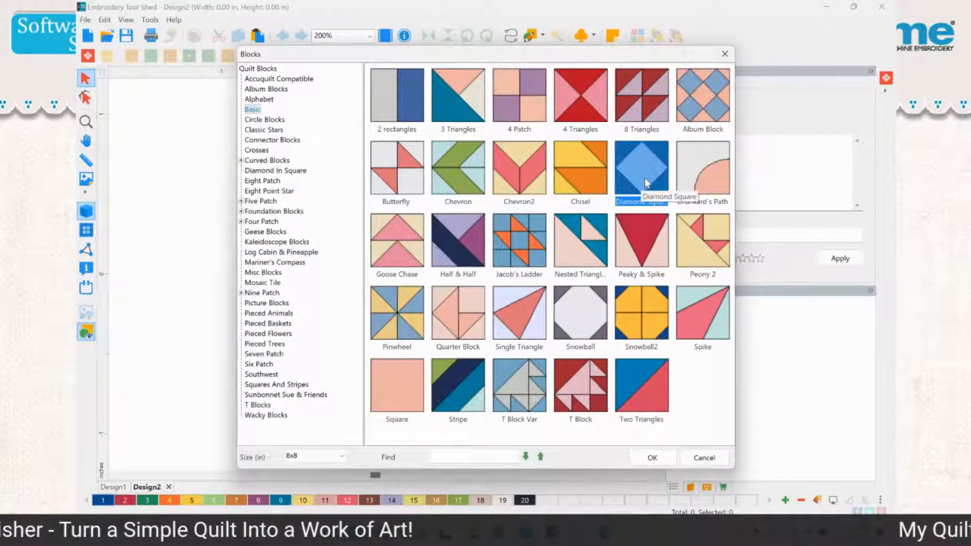
{"action": "double_click", "coordinate": [645, 183]}
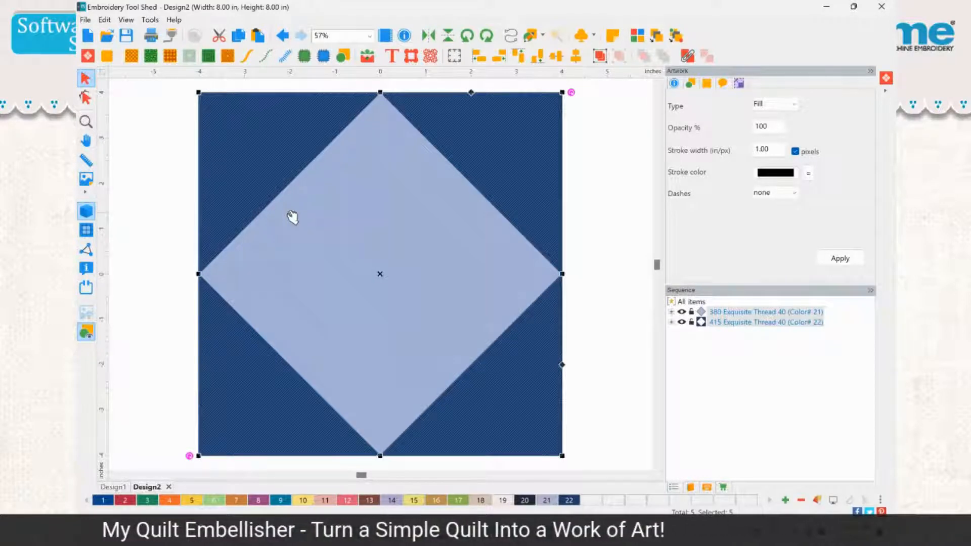
- Resize the whole quilt block to 6 inches wide with its aspect ratio maintained, then deselect it
{"action": "left_click", "coordinate": [740, 85]}
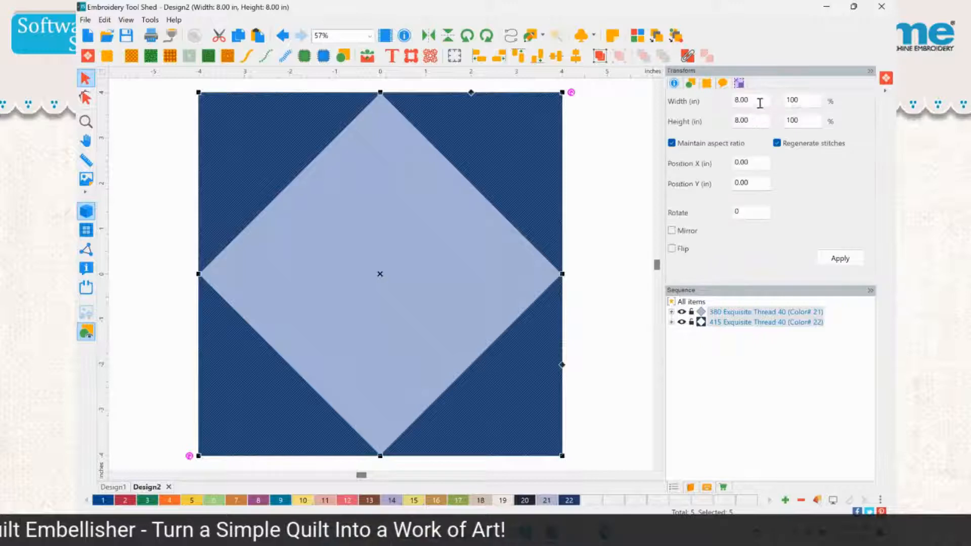
{"action": "left_click_drag", "start_coordinate": [759, 103], "coordinate": [690, 106]}
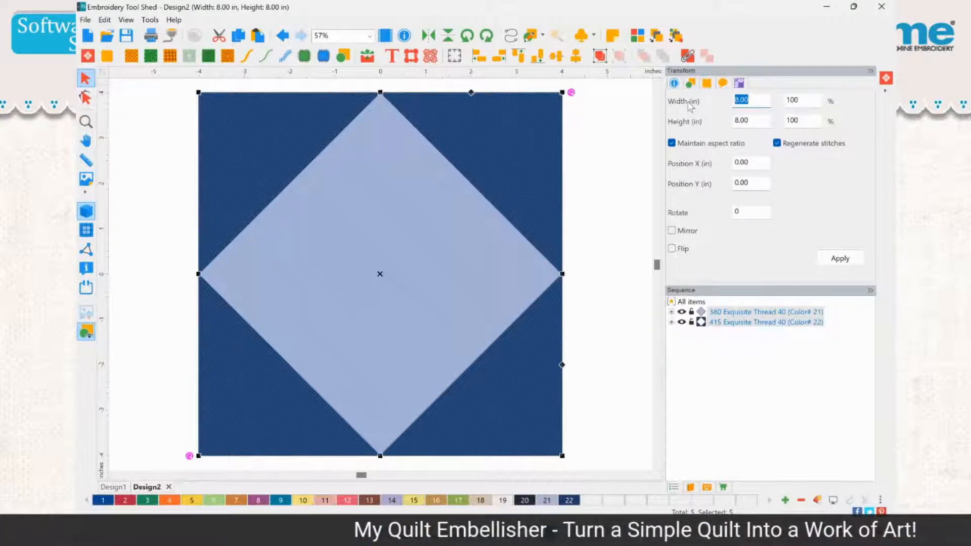
{"action": "type", "text": "6"}
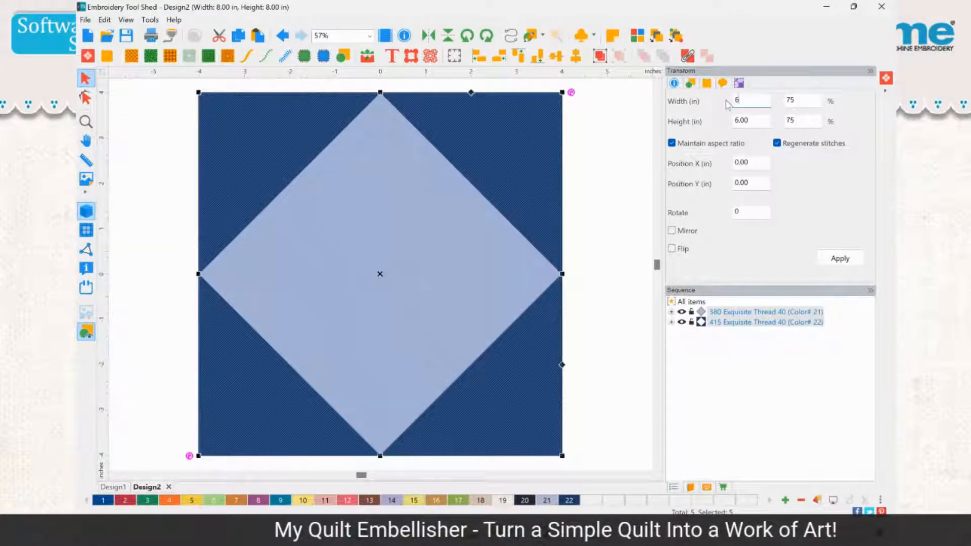
{"action": "left_click", "coordinate": [838, 259]}
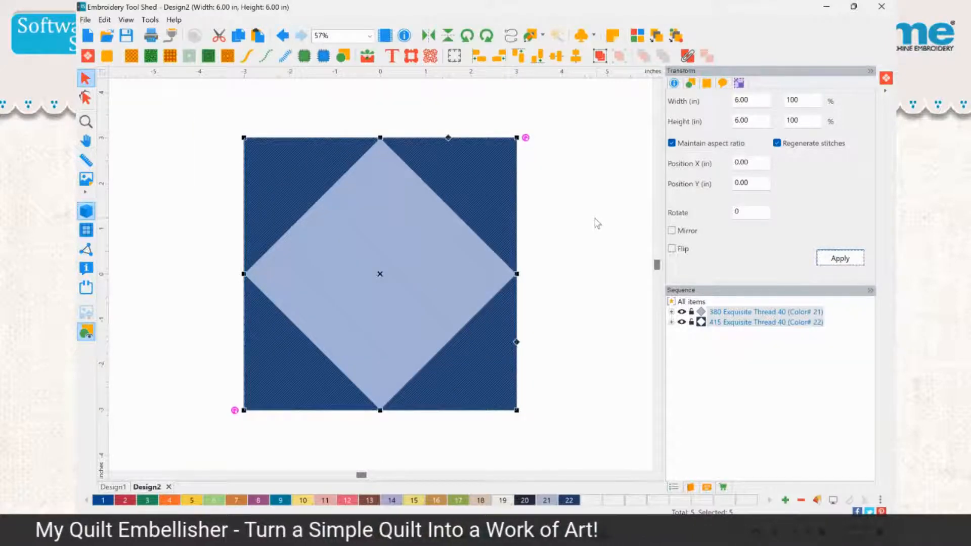
{"action": "left_click", "coordinate": [563, 226]}
- Select the four dark corner triangles and convert them to a shape fill with star pattern 103
{"action": "left_click", "coordinate": [277, 167]}
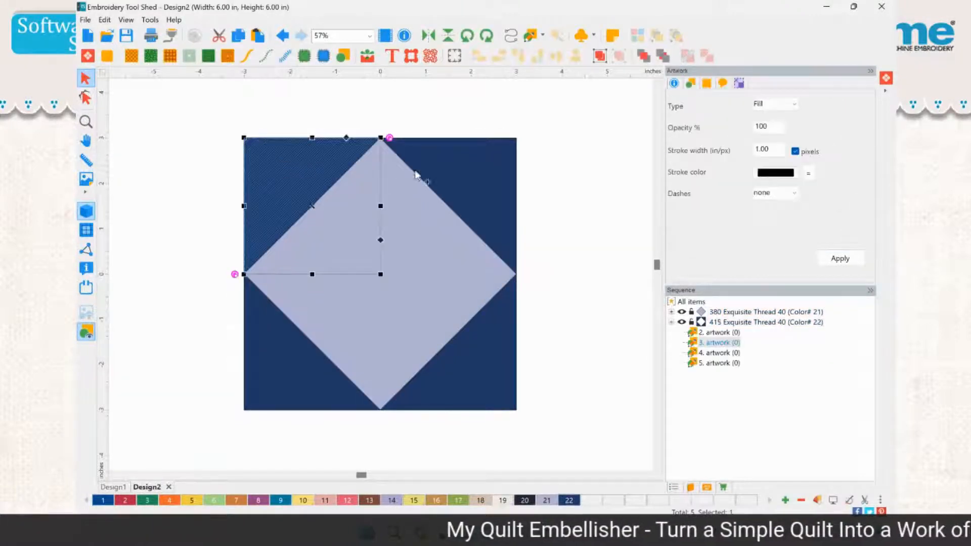
{"action": "left_click", "coordinate": [457, 172], "text": "shift"}
{"action": "left_click", "coordinate": [498, 341], "text": "shift"}
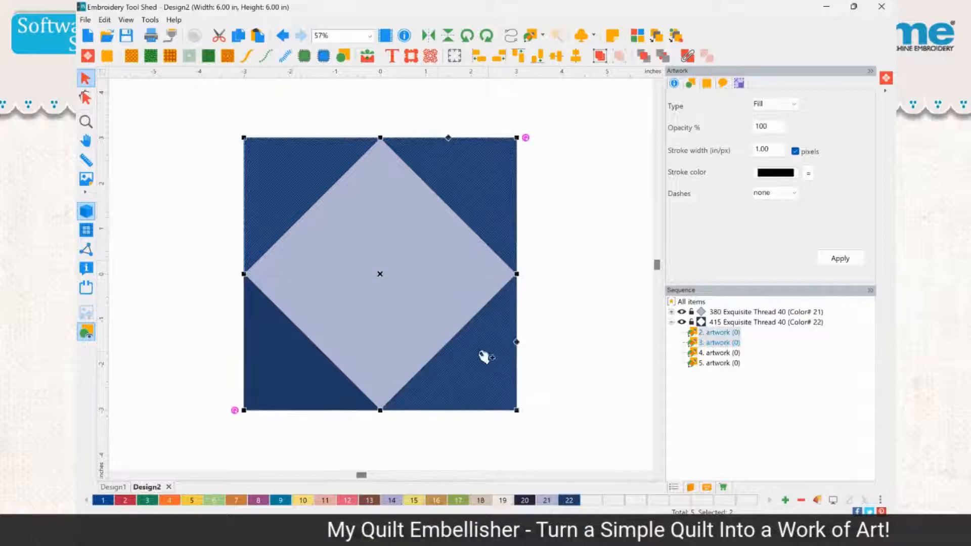
{"action": "left_click", "coordinate": [297, 354], "text": "shift"}
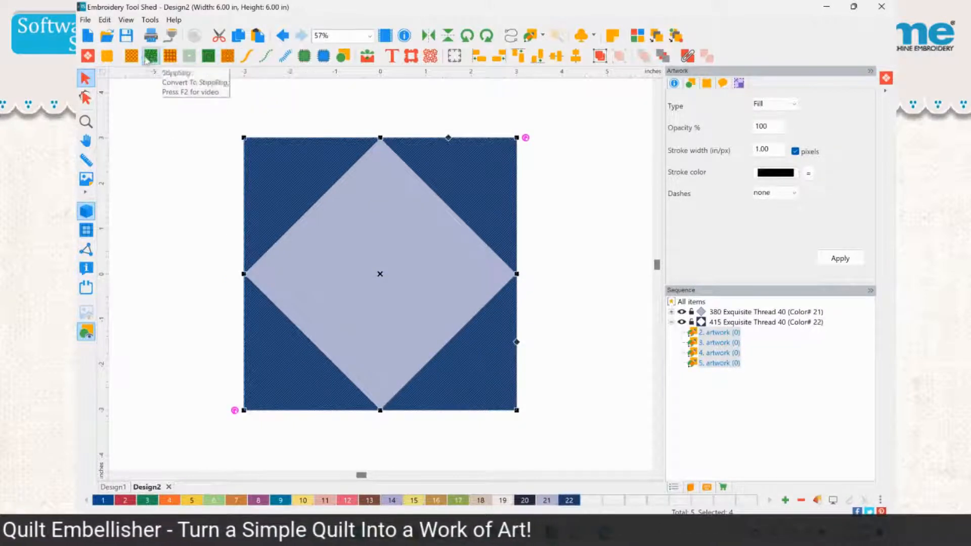
{"action": "left_click", "coordinate": [227, 58]}
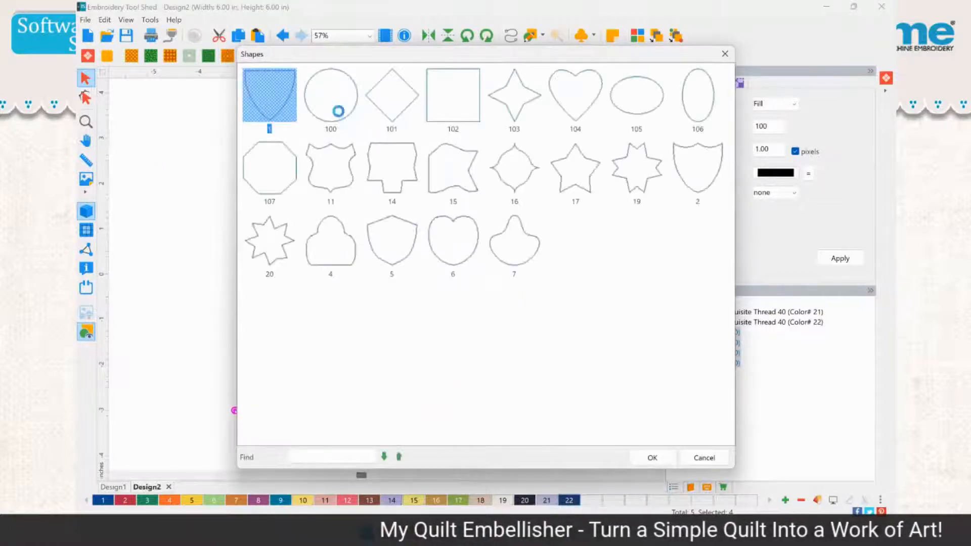
{"action": "left_click", "coordinate": [339, 110]}
{"action": "left_click", "coordinate": [515, 98]}
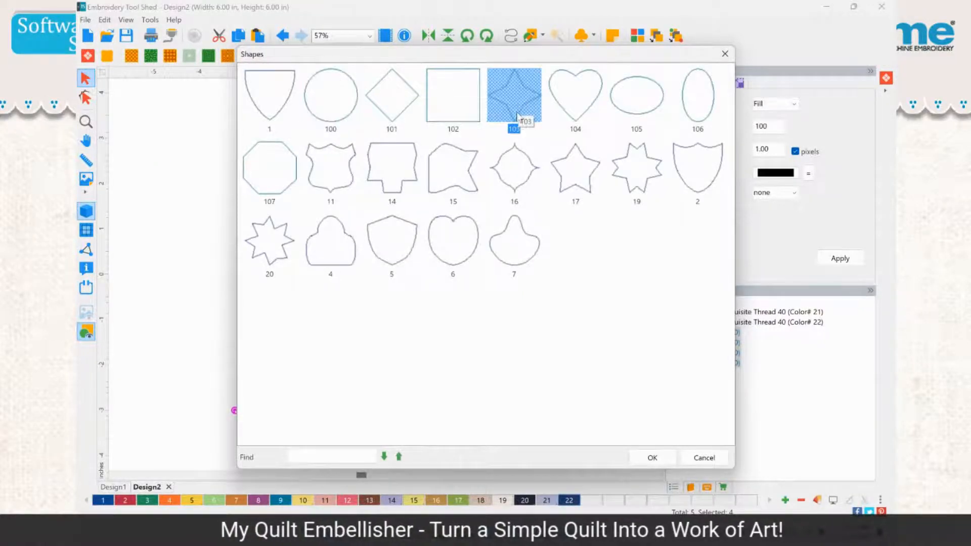
{"action": "double_click", "coordinate": [517, 117]}
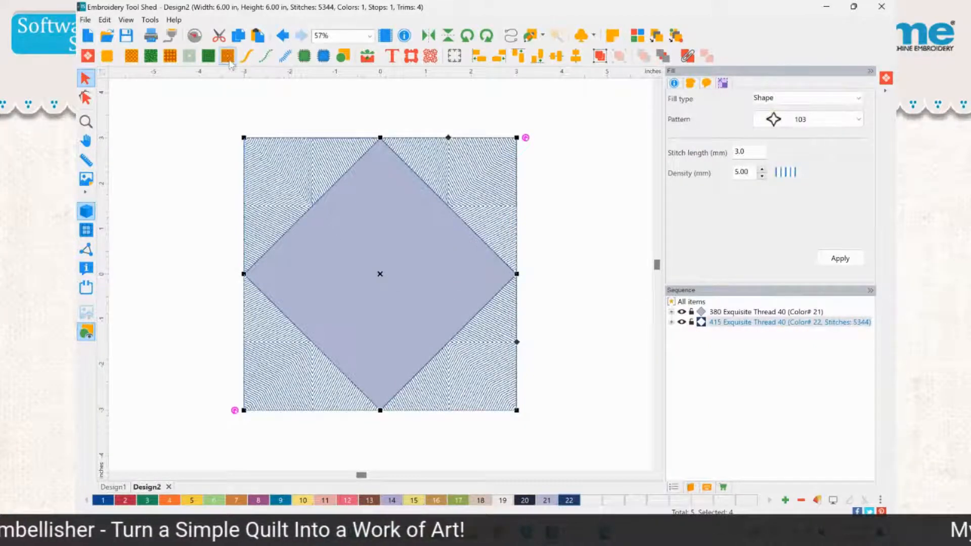
- Change the corner triangles' shape fill to circle pattern 100 and combine the four triangles into one object
{"action": "left_click", "coordinate": [228, 58]}
{"action": "double_click", "coordinate": [335, 106]}
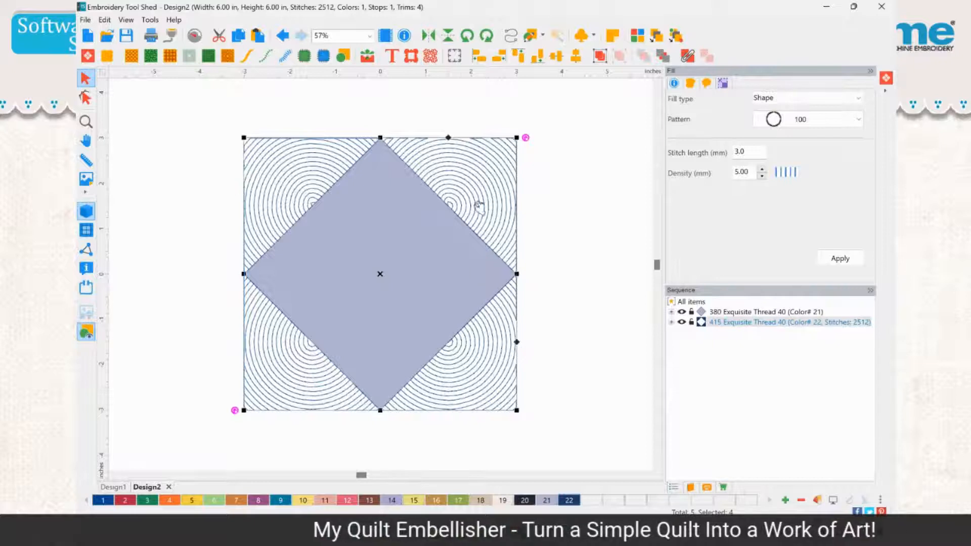
{"action": "scroll", "coordinate": [248, 135], "scroll_direction": "down", "scroll_amount": 1}
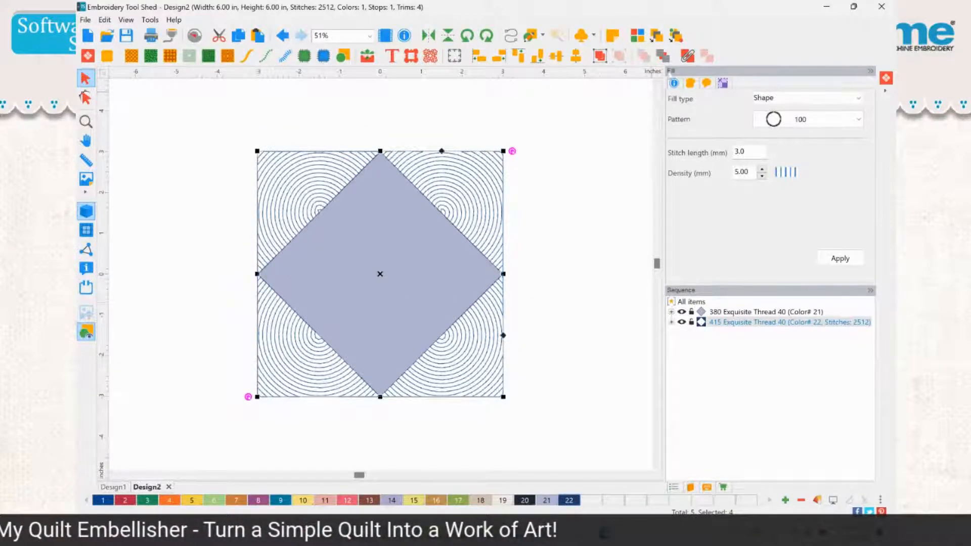
{"action": "left_click", "coordinate": [687, 56]}
{"action": "left_click", "coordinate": [559, 212]}
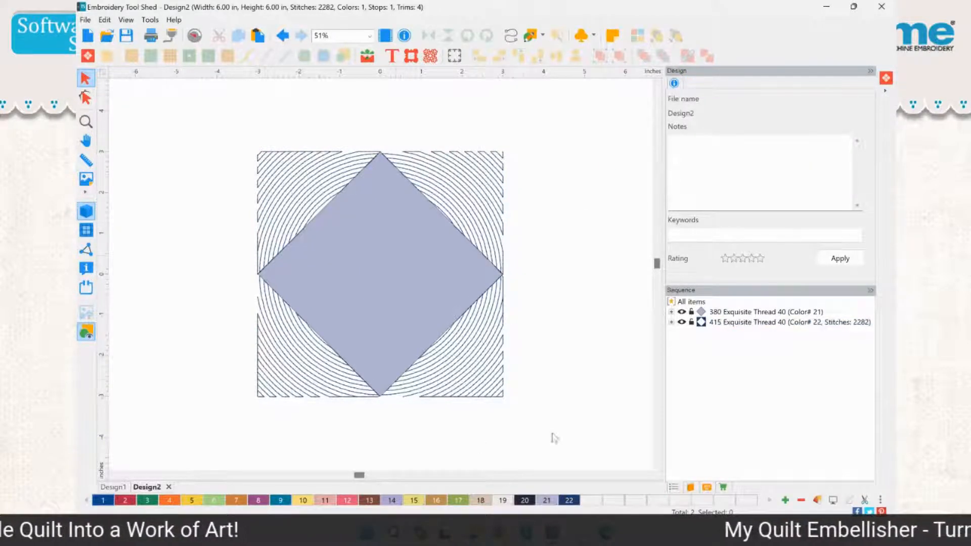
- Duplicate the combined corner fill in place and convert the copy to a run stitch outline
{"action": "left_click", "coordinate": [497, 378]}
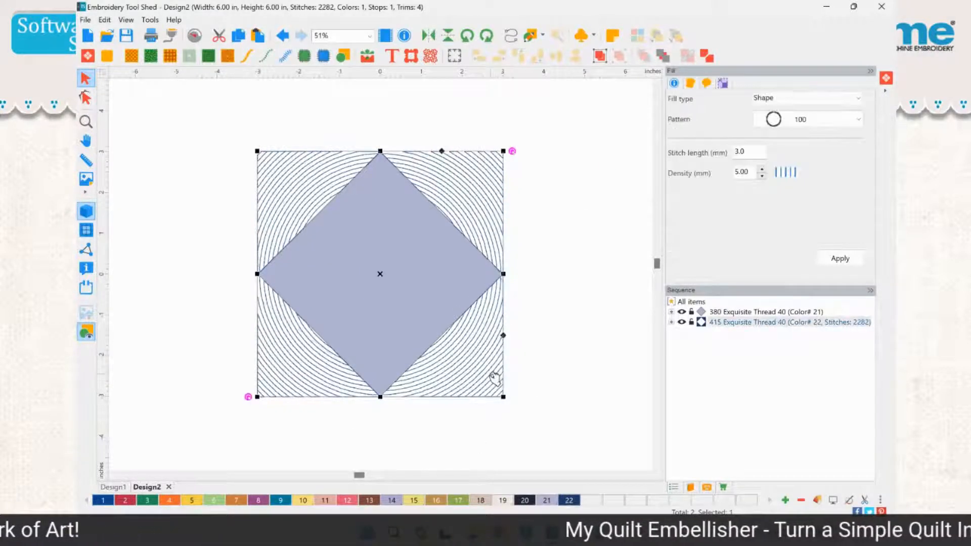
{"action": "left_click", "coordinate": [240, 38]}
{"action": "left_click", "coordinate": [259, 36]}
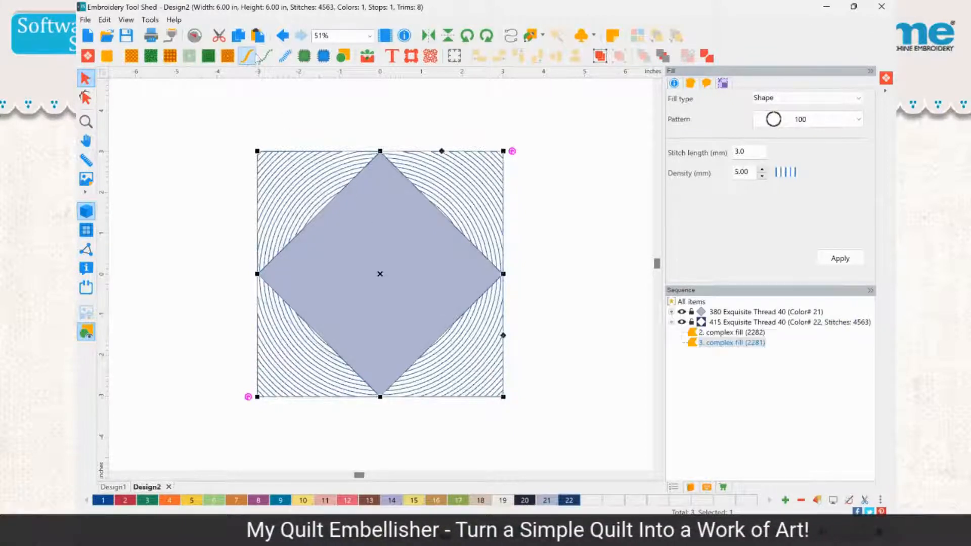
{"action": "left_click", "coordinate": [253, 55]}
{"action": "left_click", "coordinate": [520, 159]}
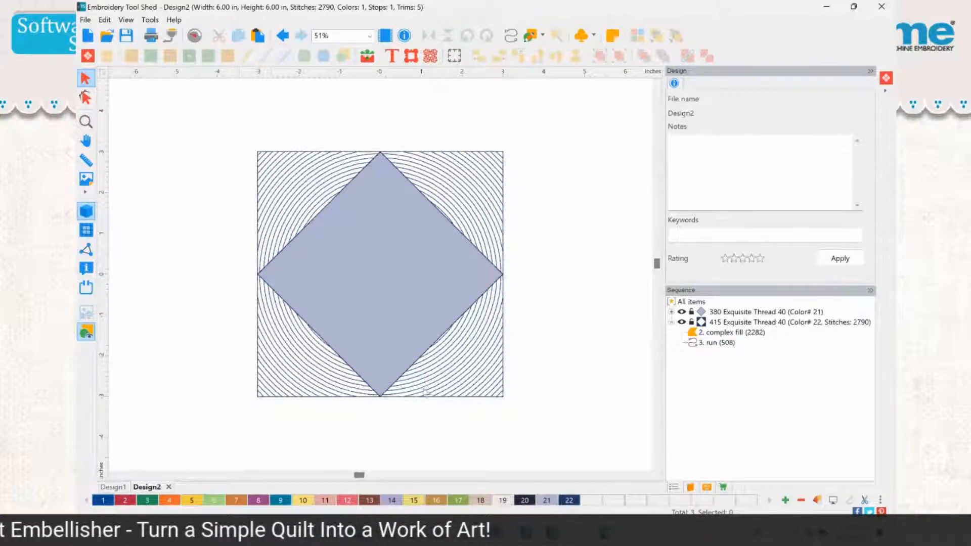
- Convert the central diamond to a shape fill with star pattern 103
{"action": "left_click", "coordinate": [368, 253]}
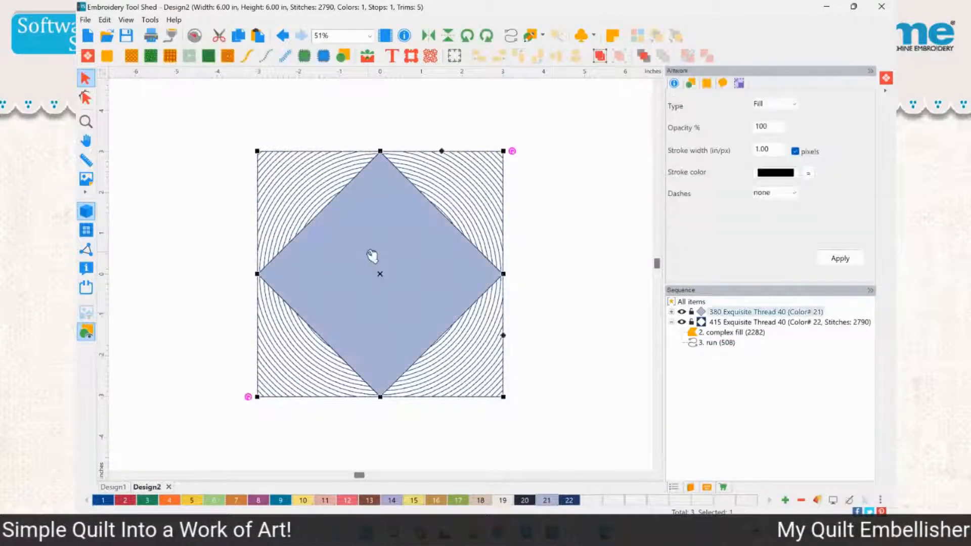
{"action": "left_click", "coordinate": [228, 57]}
{"action": "double_click", "coordinate": [497, 127]}
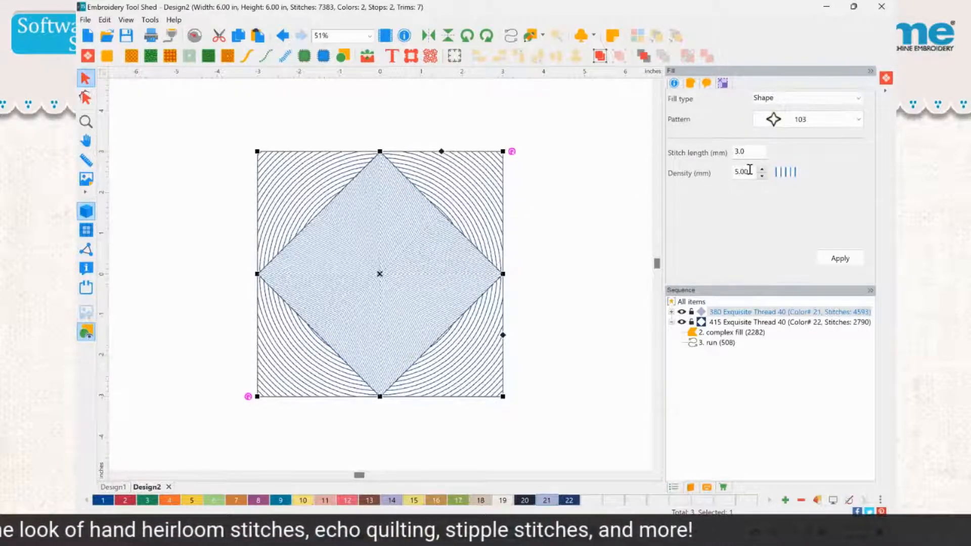
- Set the central diamond's fill density to 12 mm and recolor it with red palette color 2
{"action": "double_click", "coordinate": [728, 170]}
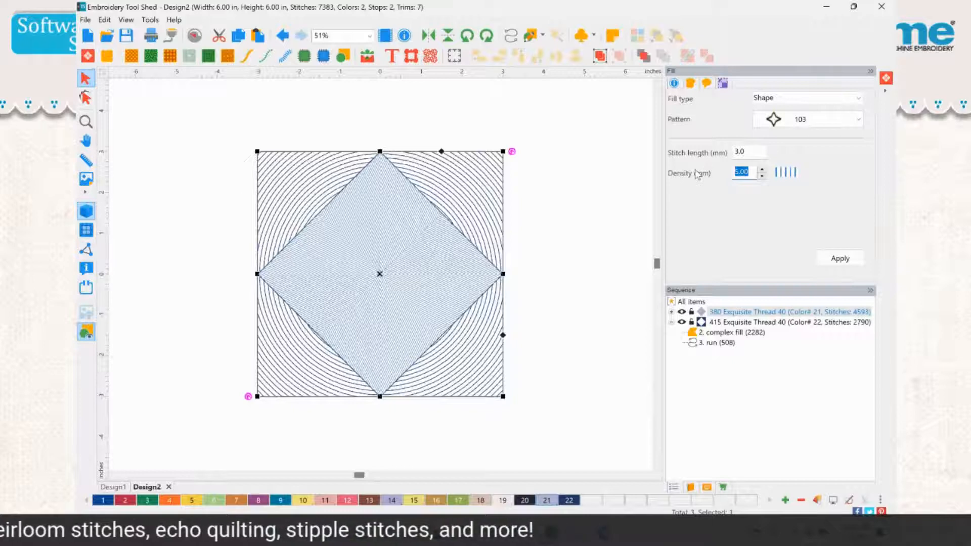
{"action": "type", "text": "12"}
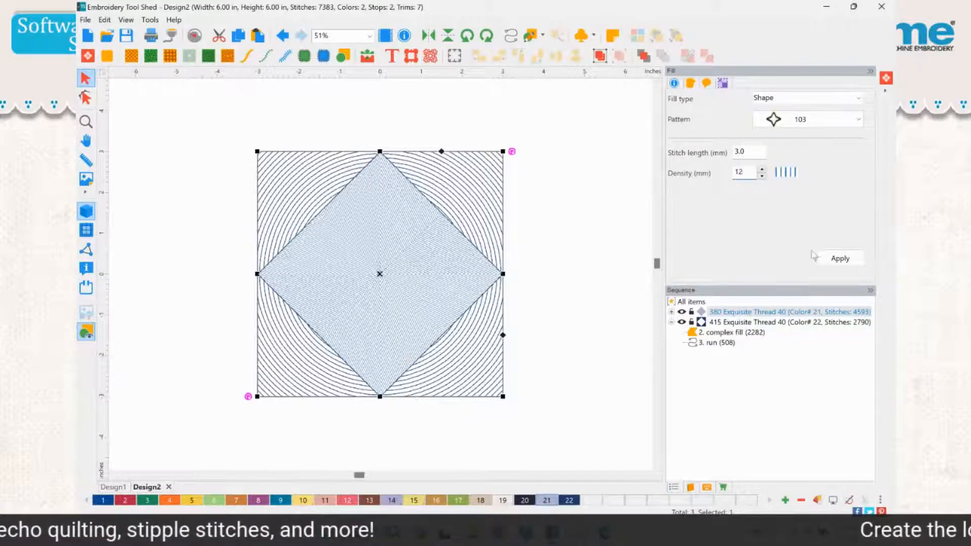
{"action": "left_click", "coordinate": [840, 258]}
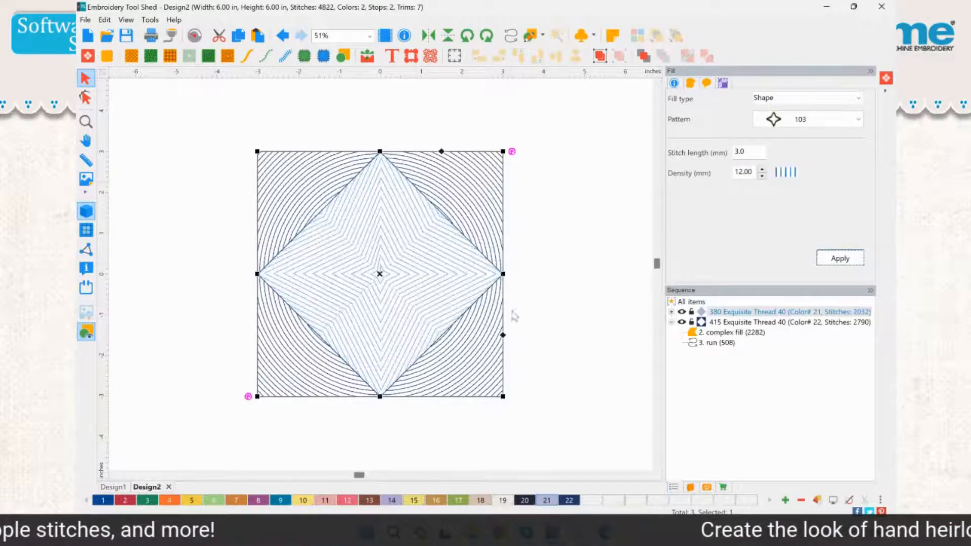
{"action": "left_click", "coordinate": [125, 500]}
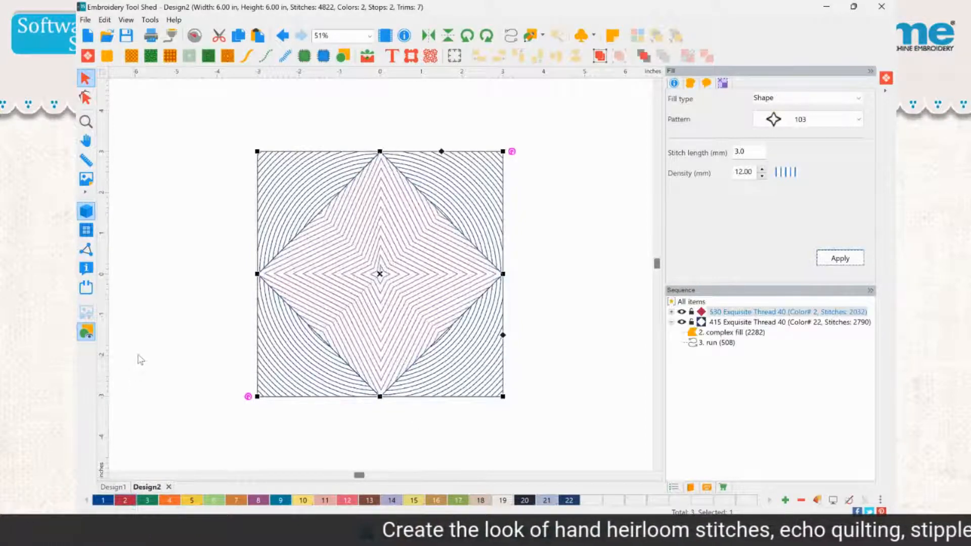
- Reposition the center point of the diamond's star fill to about 0.7 in left of and 1.5 in below the block's center
{"action": "left_click", "coordinate": [86, 121]}
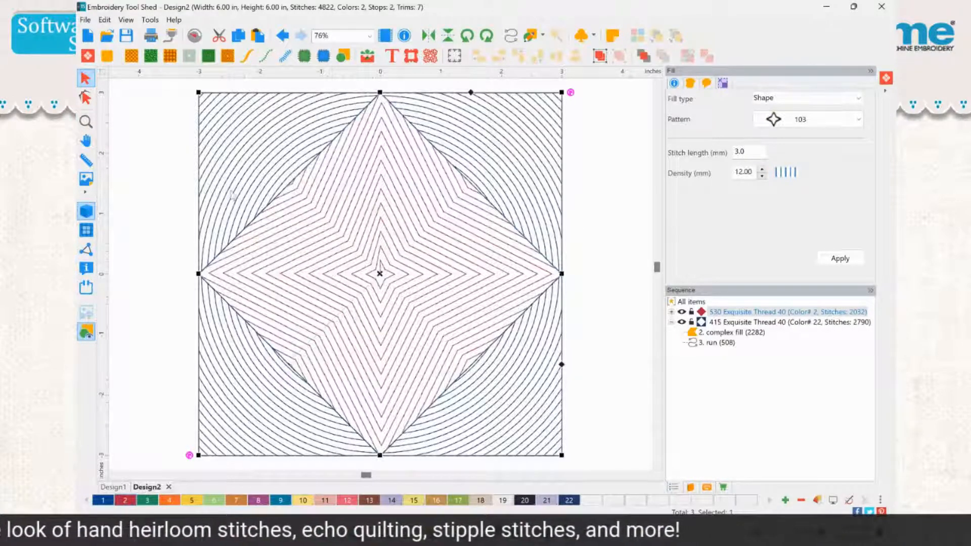
{"action": "left_click", "coordinate": [85, 98]}
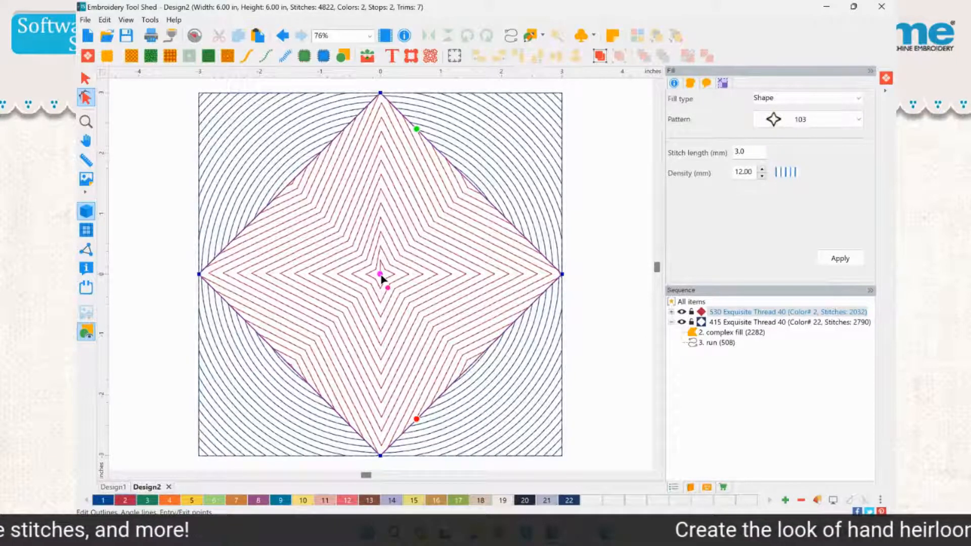
{"action": "left_click_drag", "start_coordinate": [381, 278], "coordinate": [436, 351]}
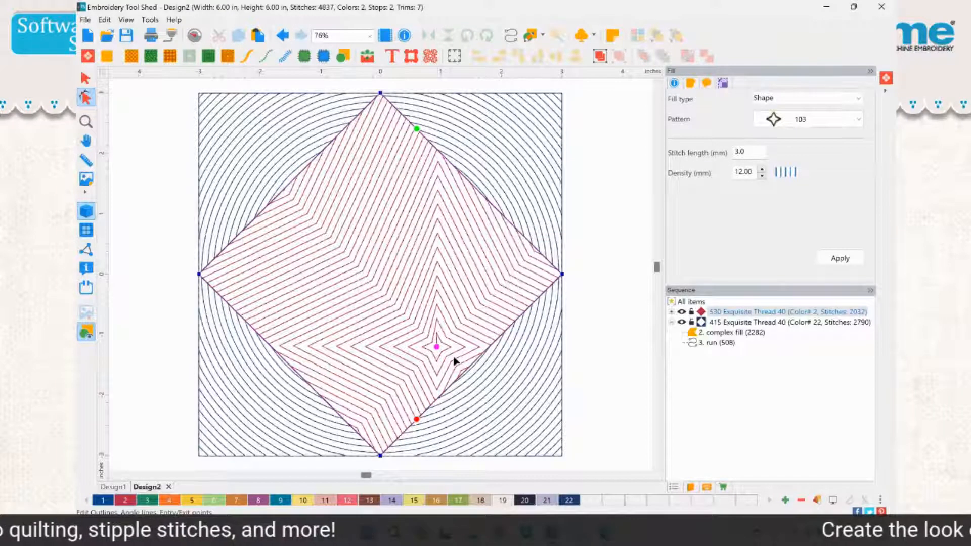
{"action": "left_click_drag", "start_coordinate": [437, 347], "coordinate": [338, 364]}
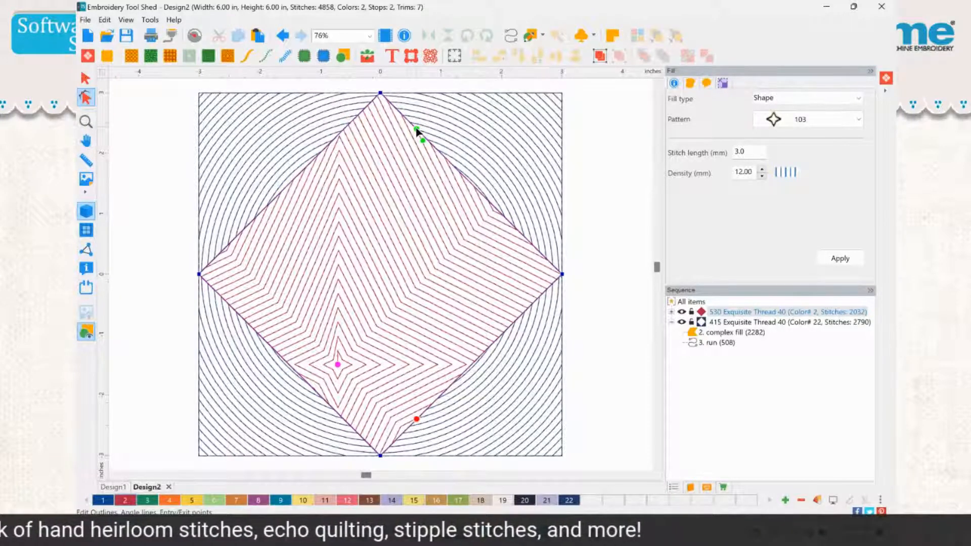
- Move the diamond fill's entry point to its top corner and its exit point to its bottom corner
{"action": "left_click_drag", "start_coordinate": [415, 130], "coordinate": [388, 93]}
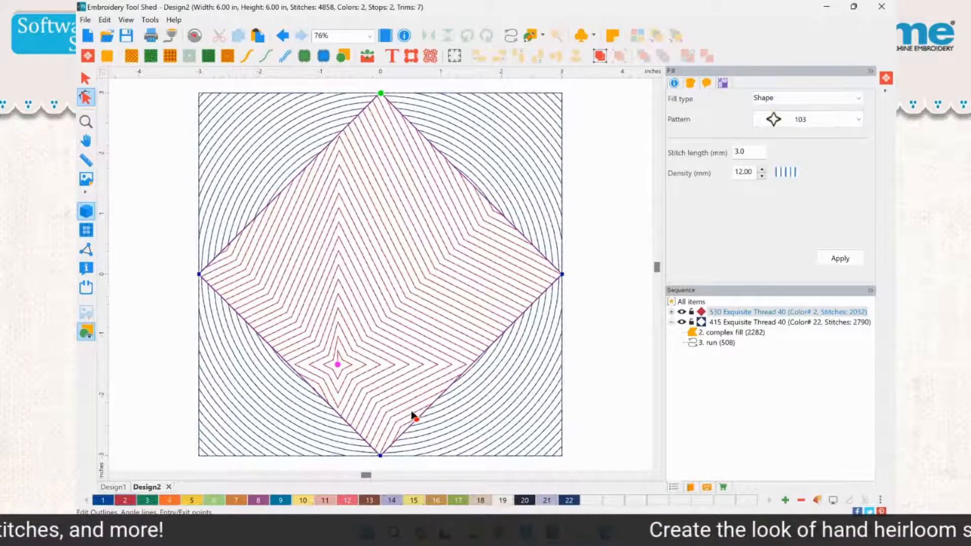
{"action": "left_click_drag", "start_coordinate": [412, 414], "coordinate": [419, 423]}
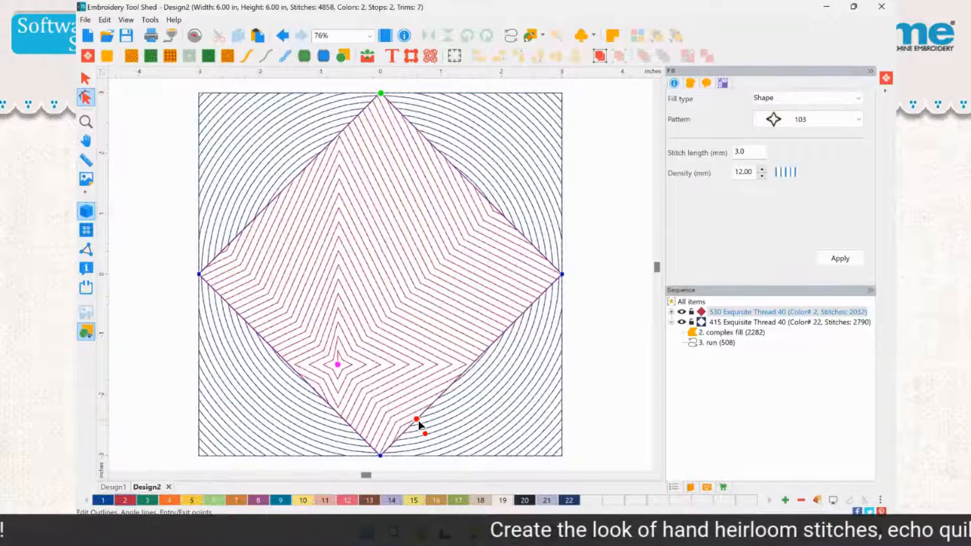
{"action": "mouse_move", "coordinate": [419, 422]}
{"action": "left_mouse_down"}
{"action": "mouse_move", "coordinate": [427, 412]}
{"action": "mouse_move", "coordinate": [381, 459]}
{"action": "left_mouse_up"}
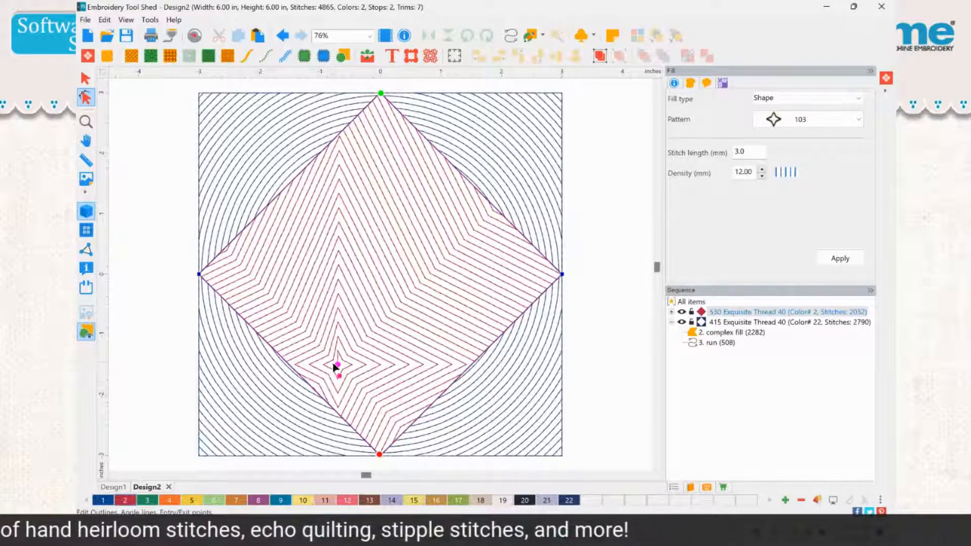
{"action": "left_click", "coordinate": [87, 79]}
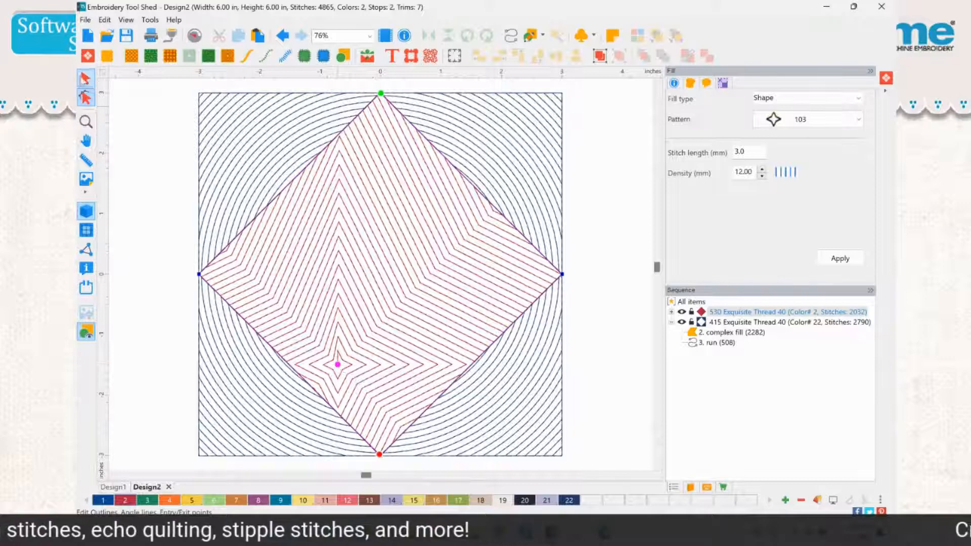
- Break the combined corner fill apart and convert all four corner triangles to a motif fill with pattern 124
{"action": "left_click", "coordinate": [247, 135]}
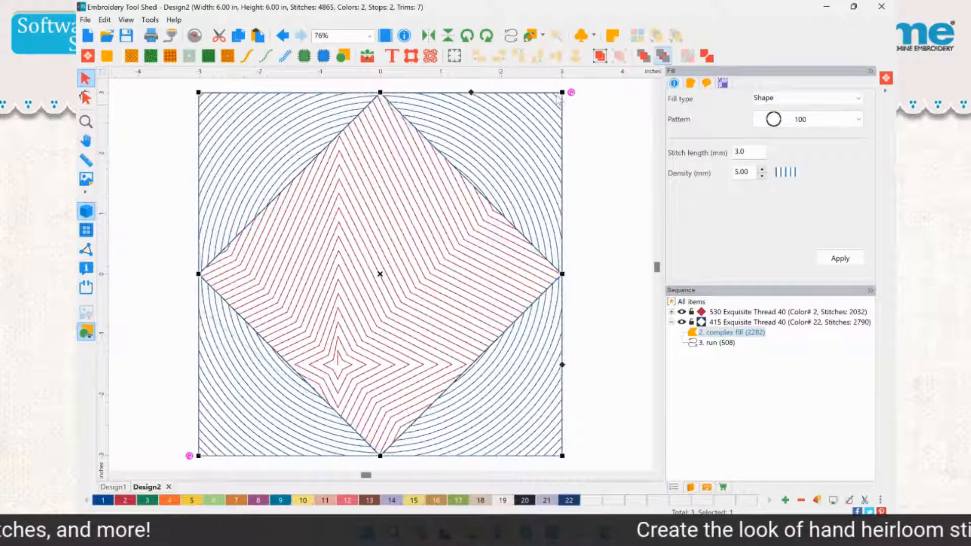
{"action": "left_click", "coordinate": [708, 57]}
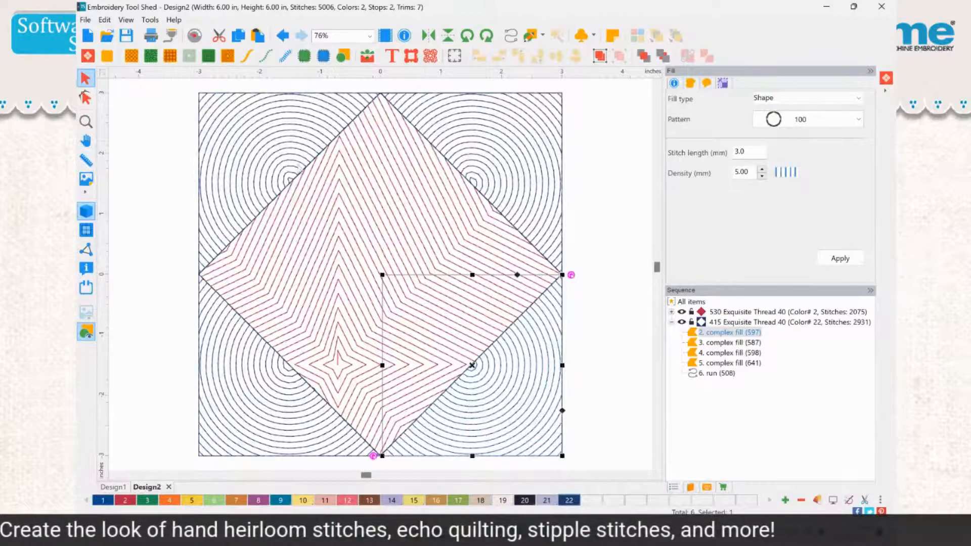
{"action": "left_click", "coordinate": [262, 147]}
{"action": "left_click", "coordinate": [532, 148], "text": "ctrl"}
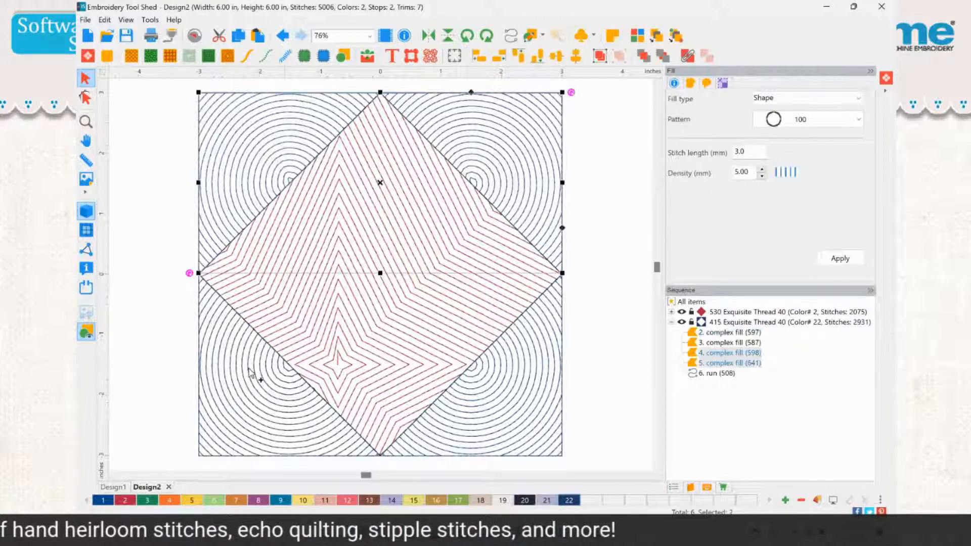
{"action": "left_click", "coordinate": [299, 374], "text": "ctrl"}
{"action": "left_click", "coordinate": [531, 430], "text": "ctrl"}
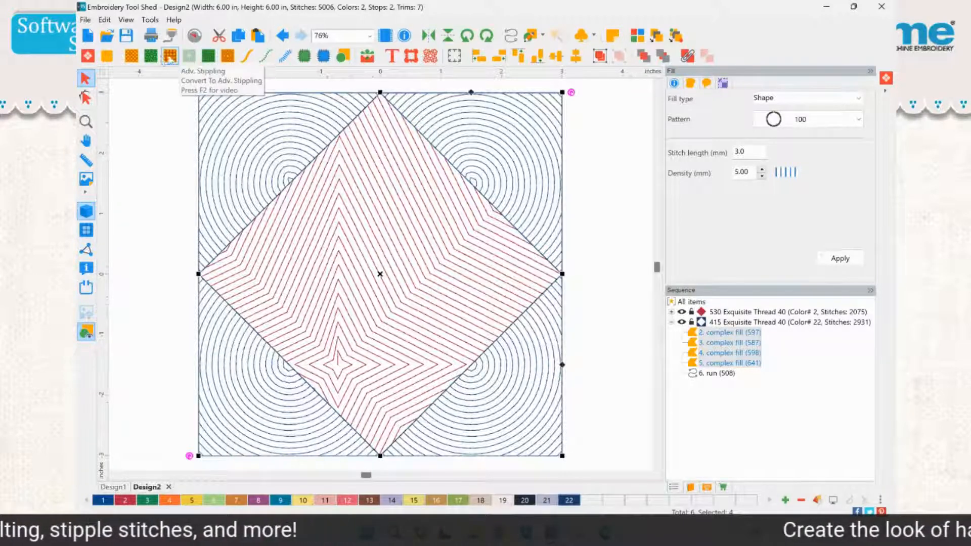
{"action": "left_click", "coordinate": [137, 59]}
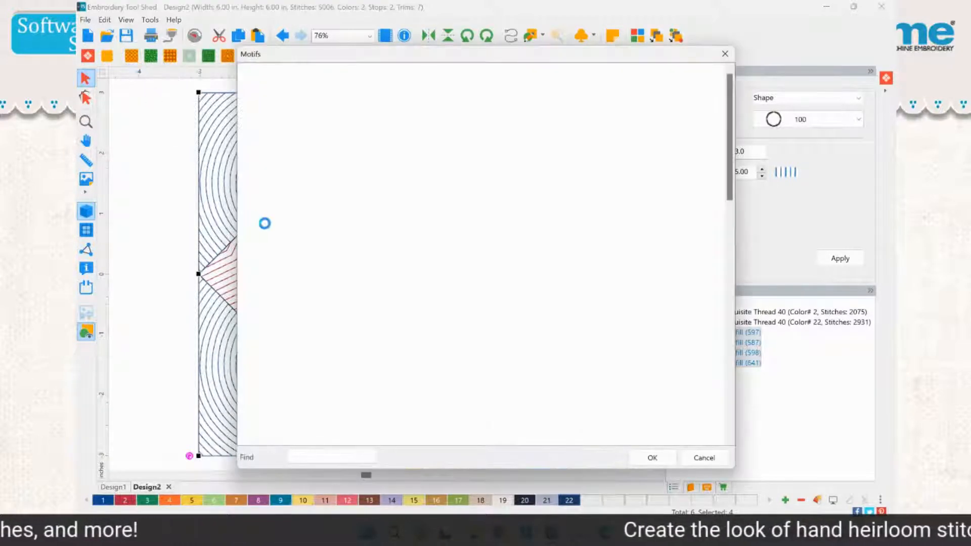
{"action": "left_click", "coordinate": [381, 232]}
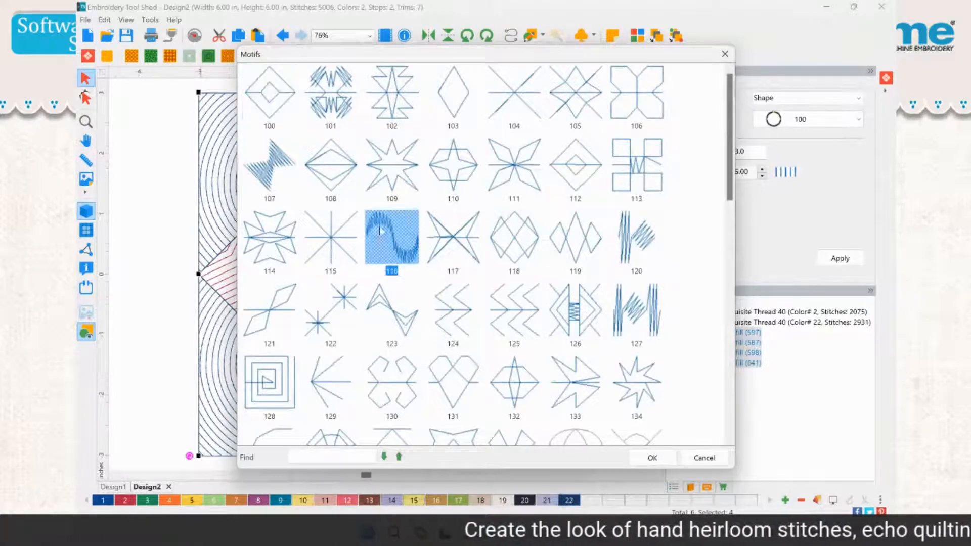
{"action": "scroll", "coordinate": [430, 296], "scroll_direction": "down", "scroll_amount": 1}
{"action": "left_click", "coordinate": [445, 304]}
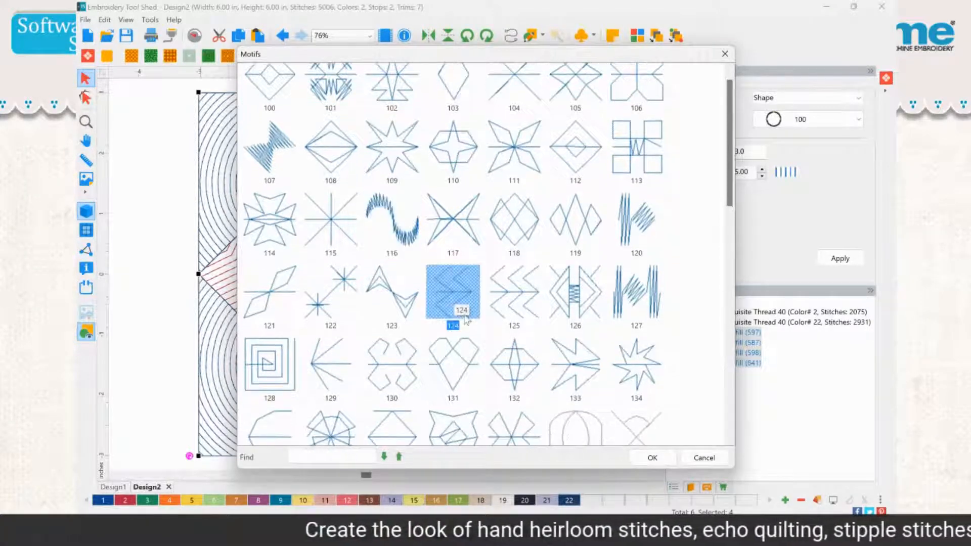
{"action": "double_click", "coordinate": [444, 305]}
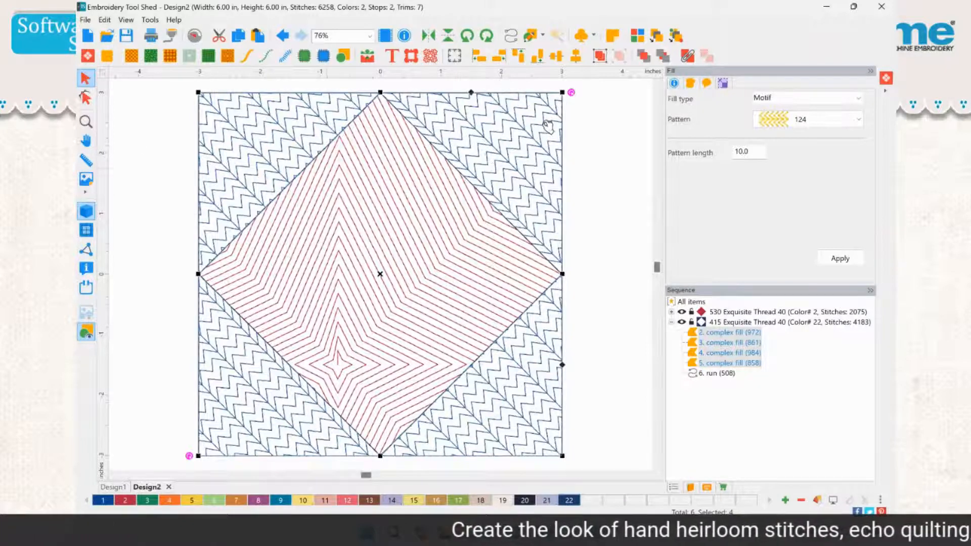
- Align the upper-right triangle's motif angle line with the diamond's edge, running from near its top corner to near its right corner
{"action": "left_click", "coordinate": [86, 97]}
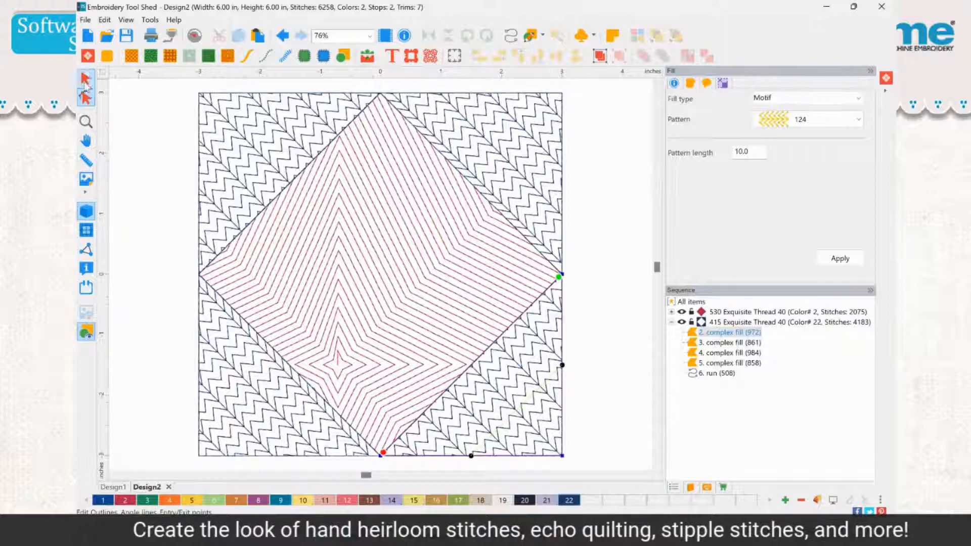
{"action": "left_click", "coordinate": [488, 156]}
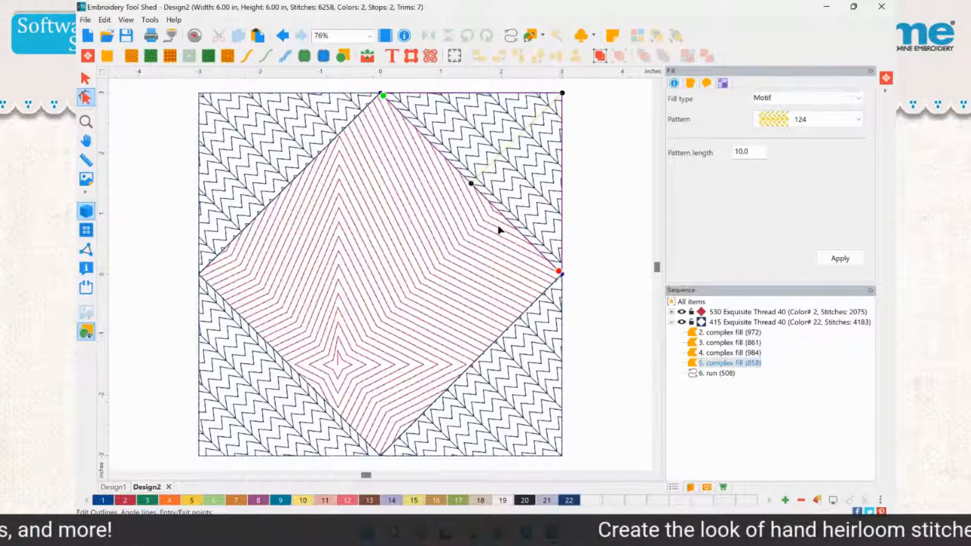
{"action": "left_click_drag", "start_coordinate": [473, 188], "coordinate": [400, 107]}
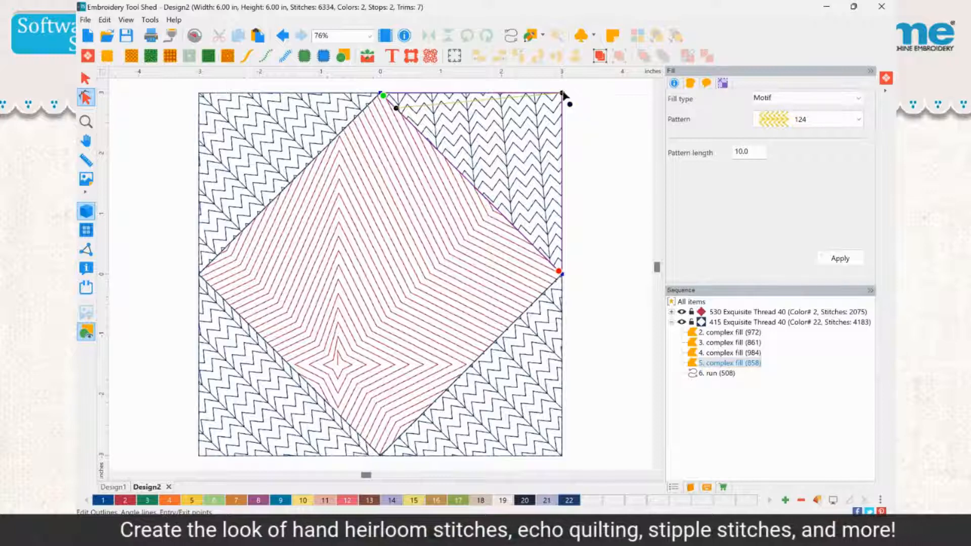
{"action": "left_click_drag", "start_coordinate": [564, 94], "coordinate": [542, 253]}
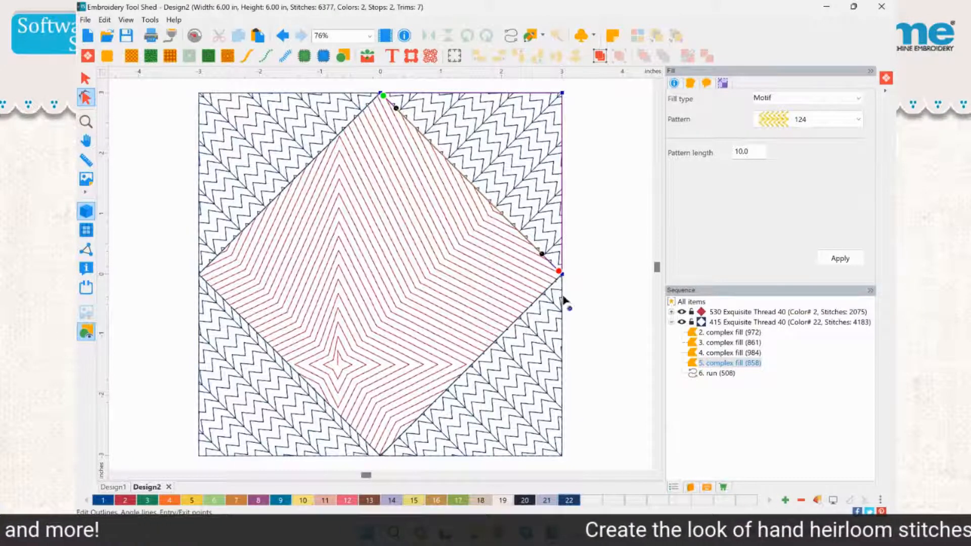
- Reposition the lower-left triangle's motif angle line along the diamond's edge, anchoring its end at the diamond's bottom corner
{"action": "left_click", "coordinate": [291, 407]}
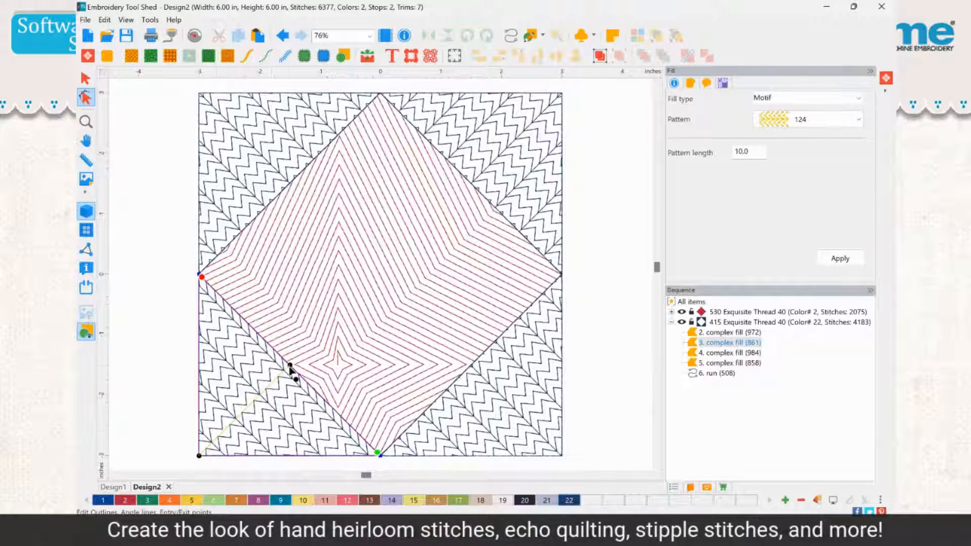
{"action": "left_click_drag", "start_coordinate": [200, 456], "coordinate": [207, 283]}
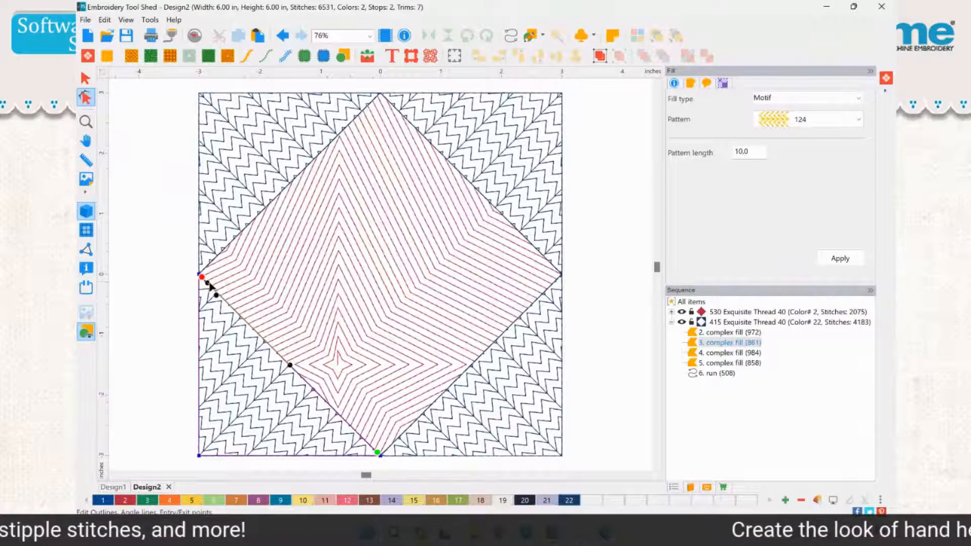
{"action": "left_click_drag", "start_coordinate": [210, 287], "coordinate": [382, 456]}
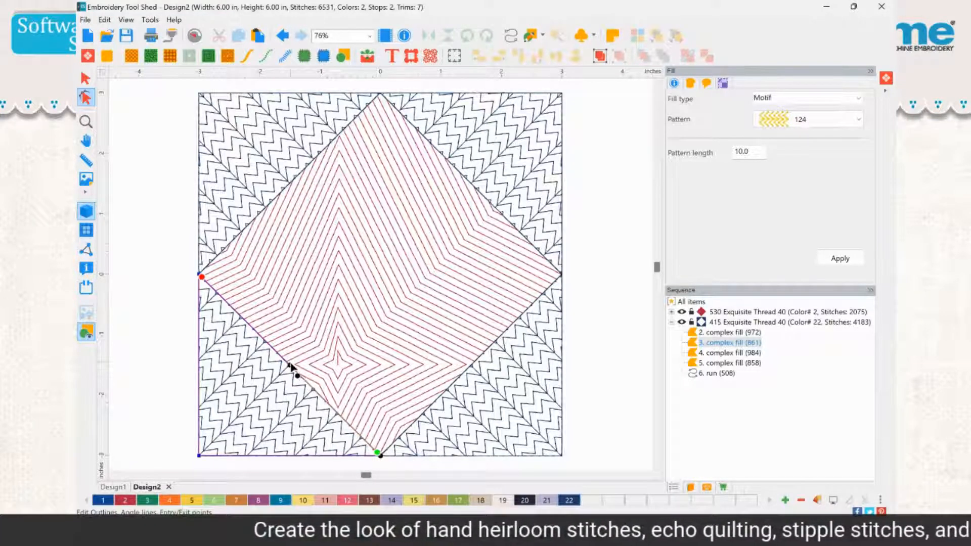
- Try tilting the lower-left triangle's motif angle line toward the block's left edge, and undo the adjustment
{"action": "left_click_drag", "start_coordinate": [291, 365], "coordinate": [215, 393]}
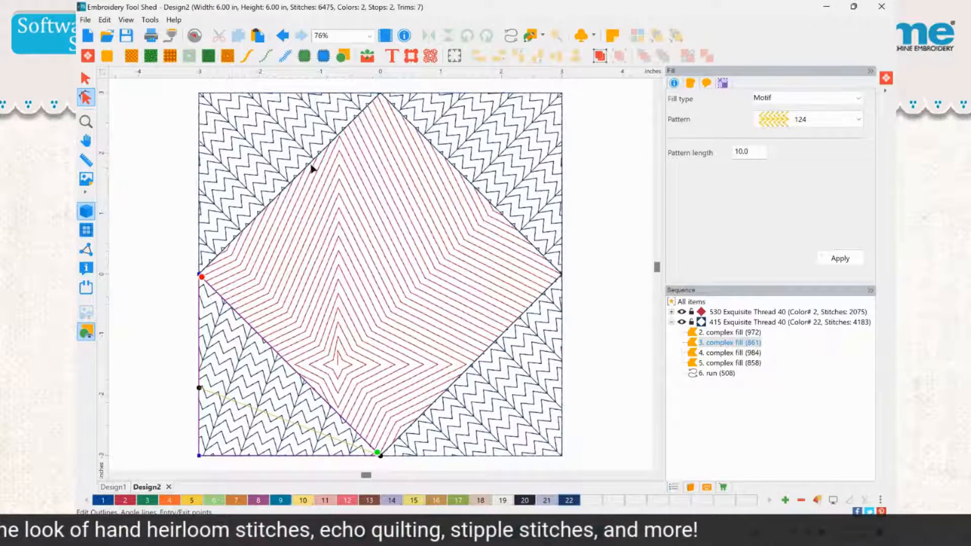
{"action": "left_click", "coordinate": [86, 80]}
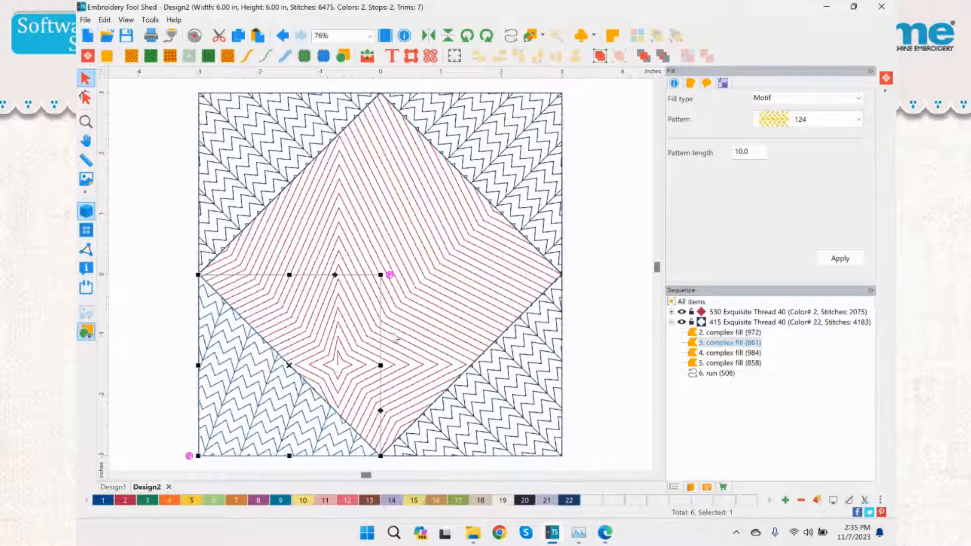
{"action": "left_click", "coordinate": [591, 352]}
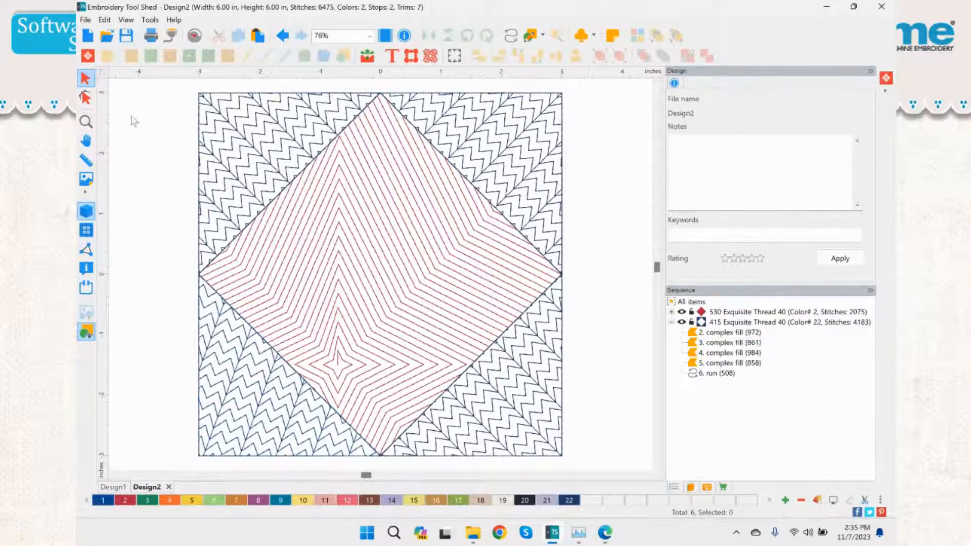
{"action": "left_click", "coordinate": [218, 158]}
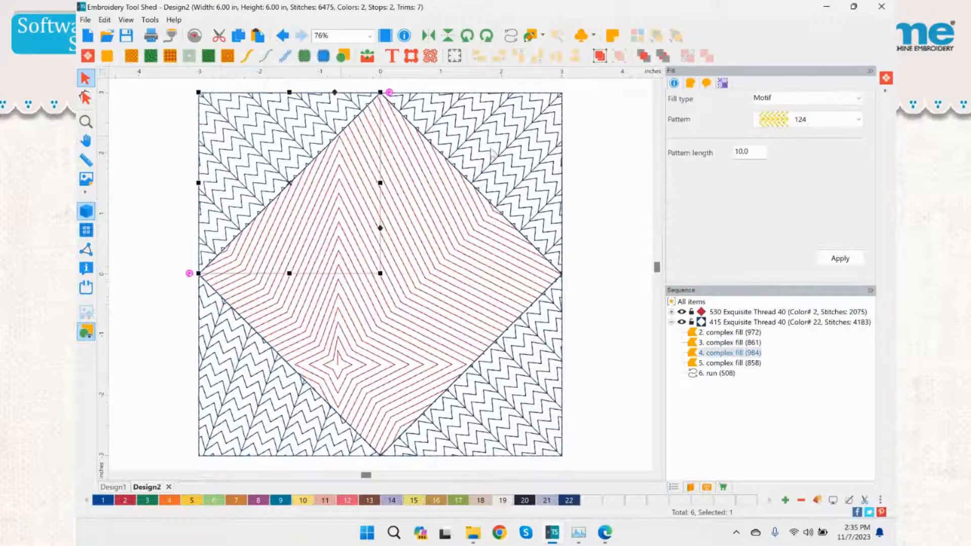
{"action": "left_click", "coordinate": [474, 250]}
{"action": "left_click", "coordinate": [599, 302]}
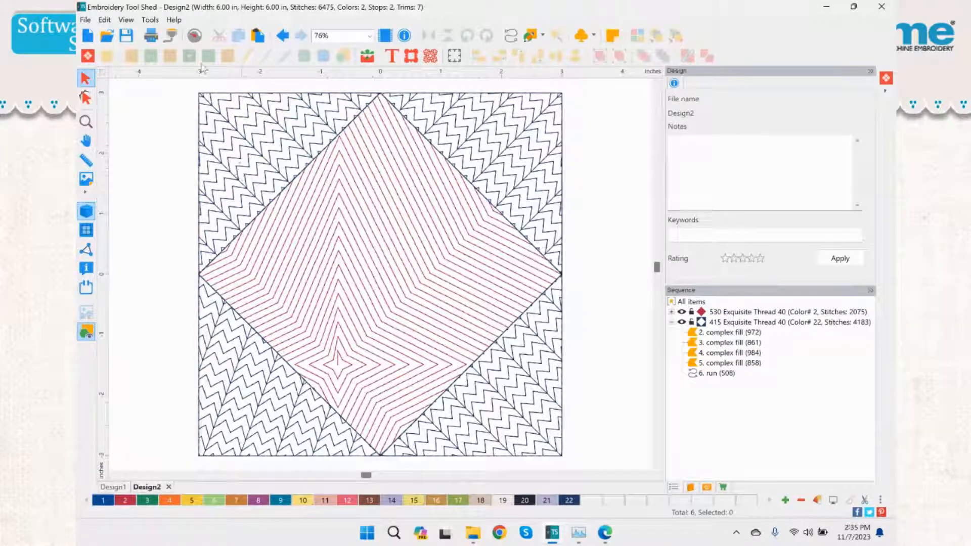
{"action": "left_click", "coordinate": [322, 233]}
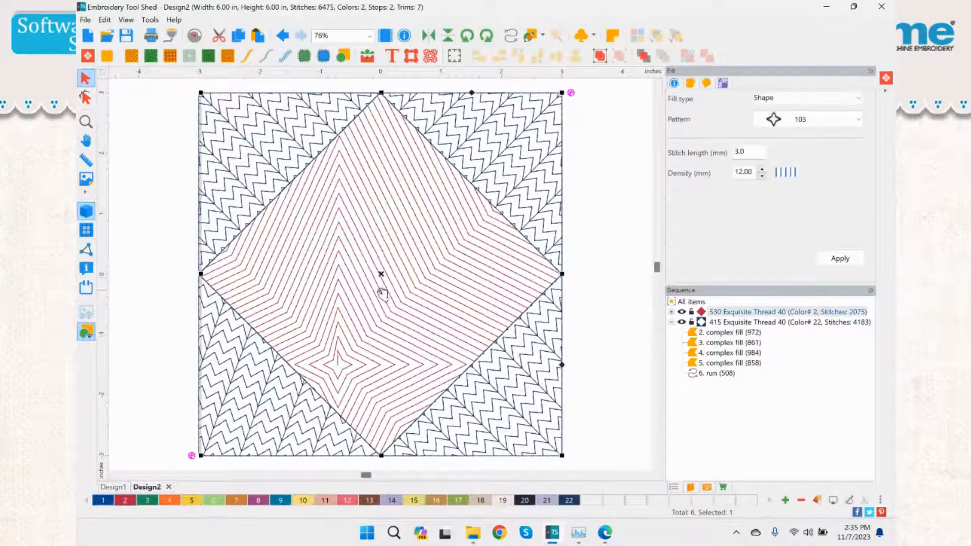
{"action": "left_click", "coordinate": [610, 253]}
{"action": "key", "text": "ctrl+z"}
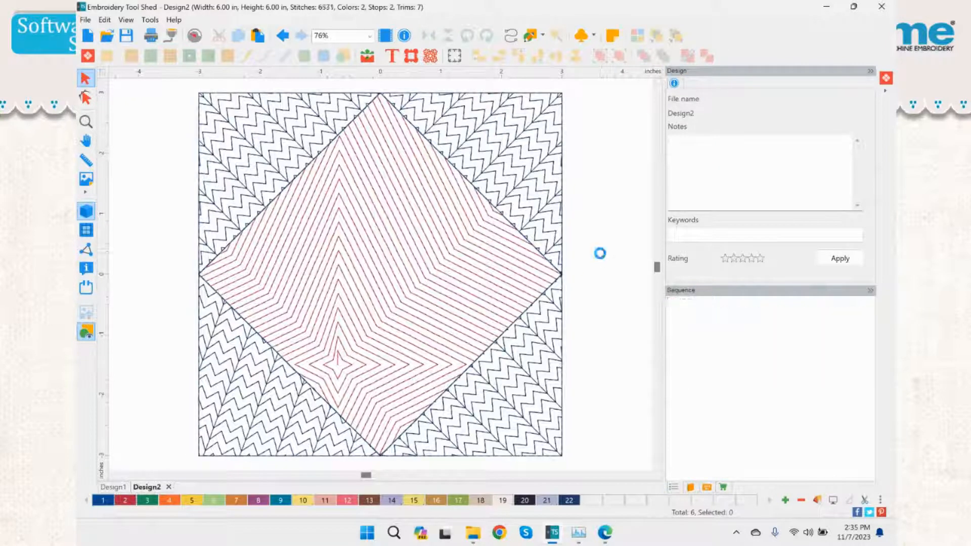
{"action": "key", "text": "ctrl+z"}
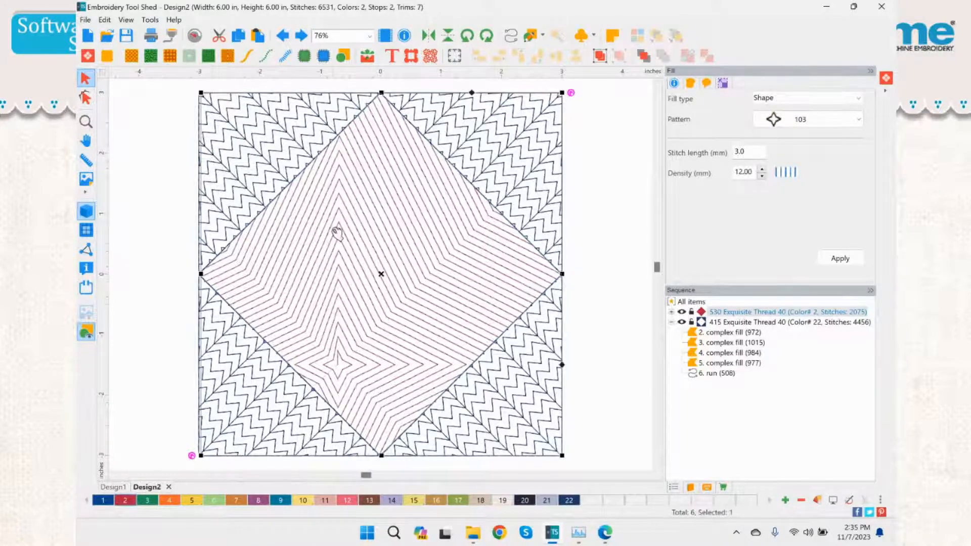
- Convert the central diamond to artwork and insert the block_vine_circle embellishment from the Flower Vine set
{"action": "left_click", "coordinate": [344, 57]}
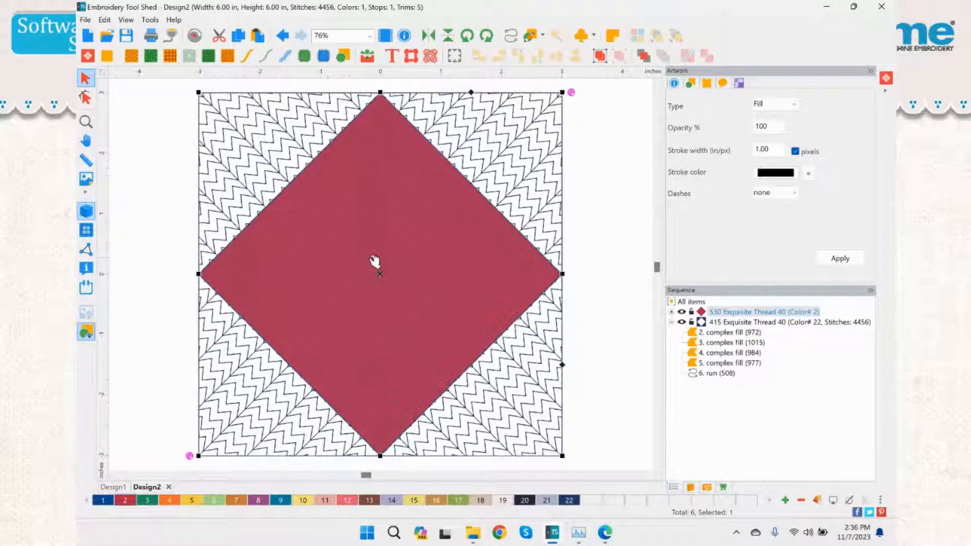
{"action": "left_click", "coordinate": [368, 57]}
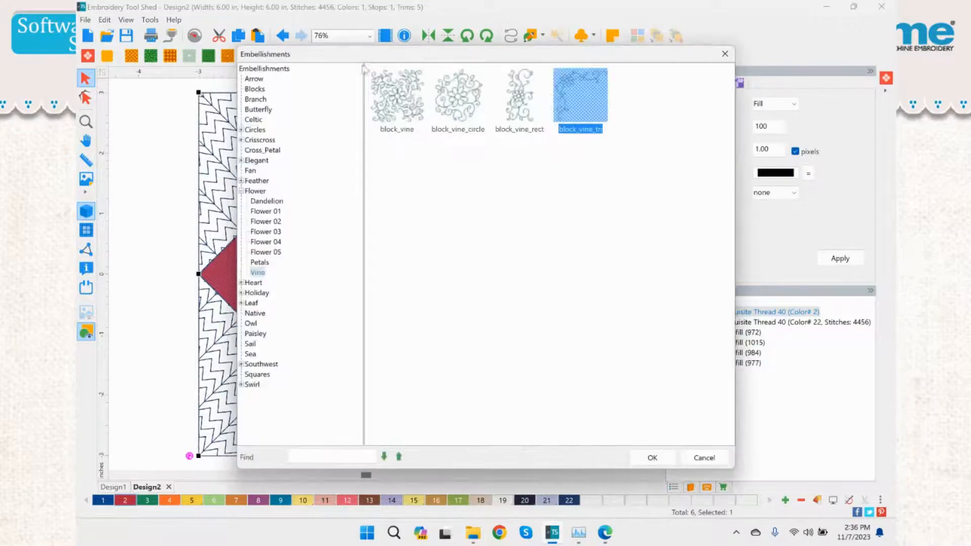
{"action": "left_click", "coordinate": [440, 112]}
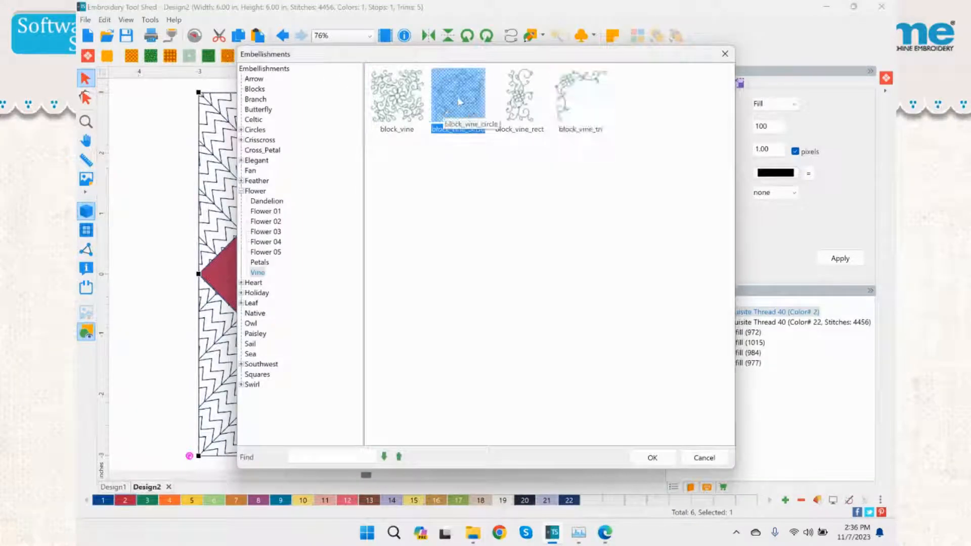
{"action": "double_click", "coordinate": [445, 111]}
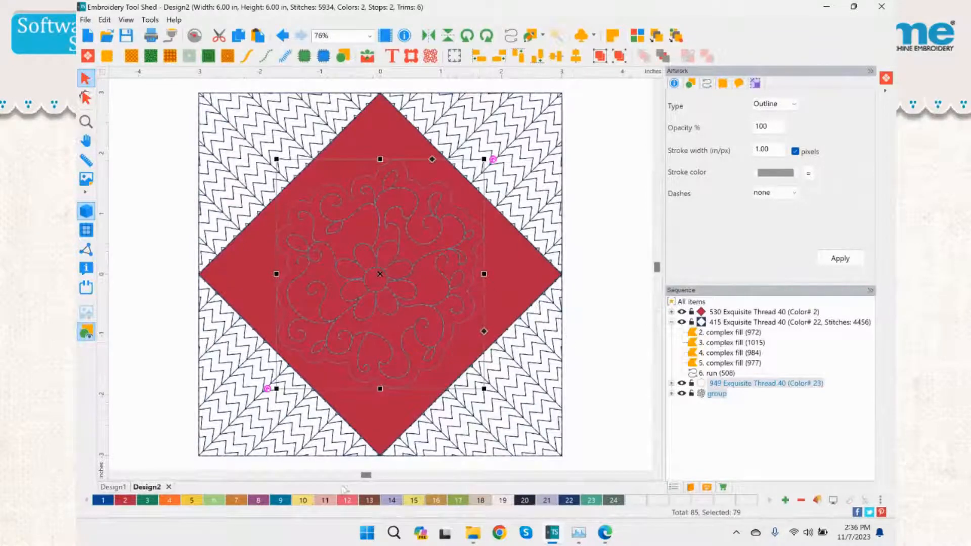
- Recolor the vine embellishment and its surrounding outline with thread color 10
{"action": "left_click", "coordinate": [302, 500]}
{"action": "left_click", "coordinate": [577, 309]}
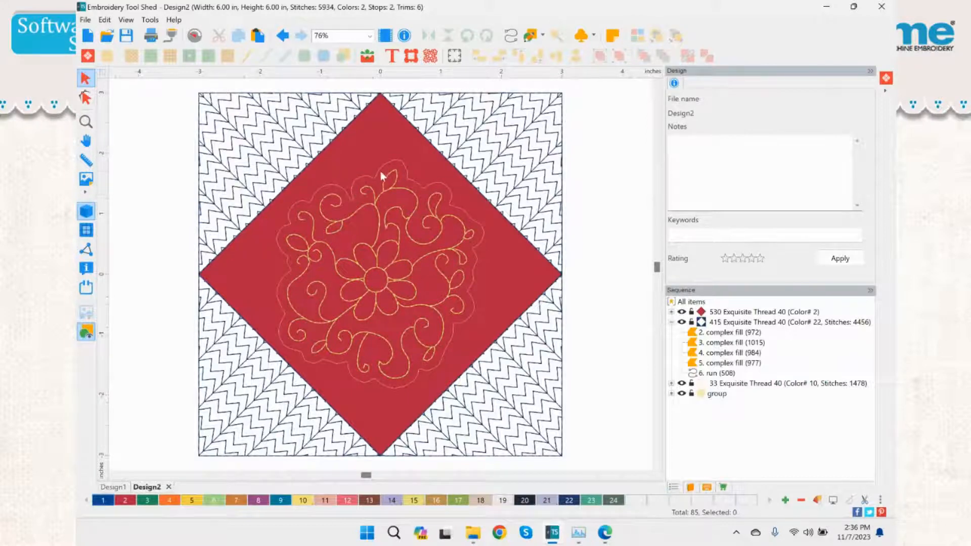
{"action": "scroll", "coordinate": [434, 382], "scroll_direction": "up", "scroll_amount": 1}
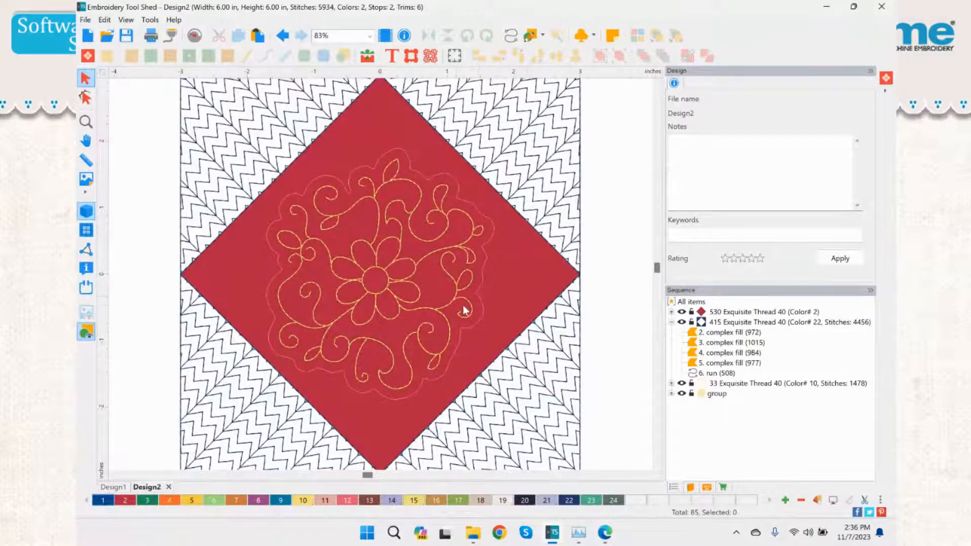
- Cut the outline shape surrounding the vine embellishment out of the red diamond
{"action": "left_click", "coordinate": [478, 287]}
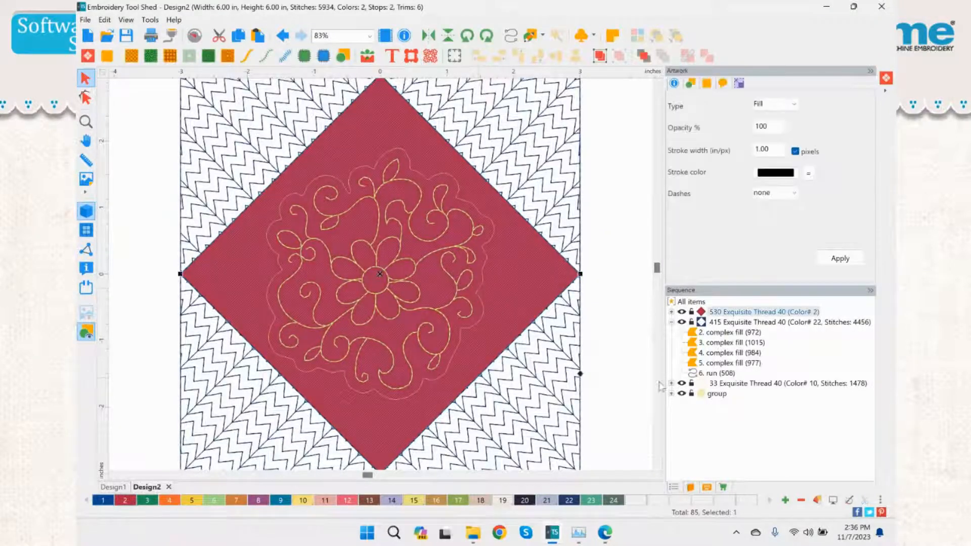
{"action": "left_click", "coordinate": [754, 383]}
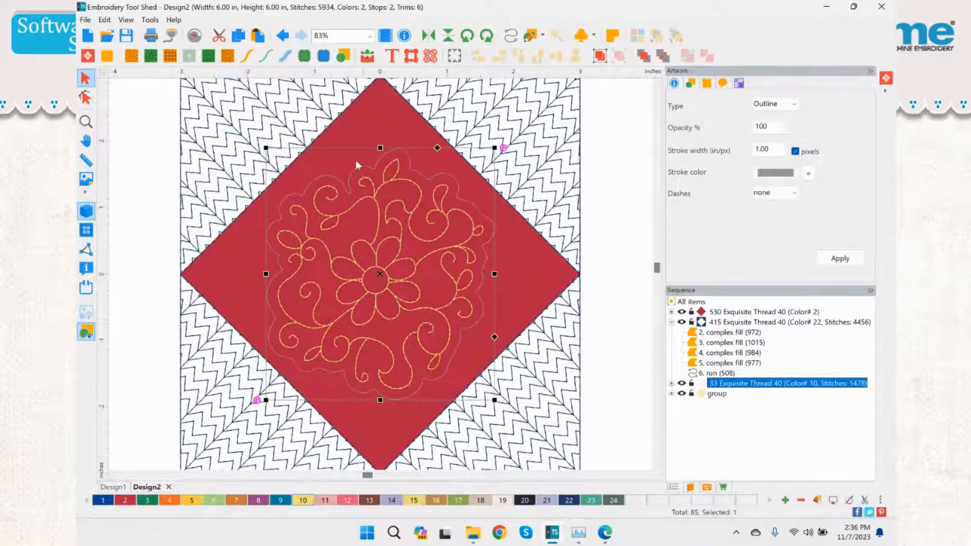
{"action": "left_click", "coordinate": [531, 274], "text": "ctrl"}
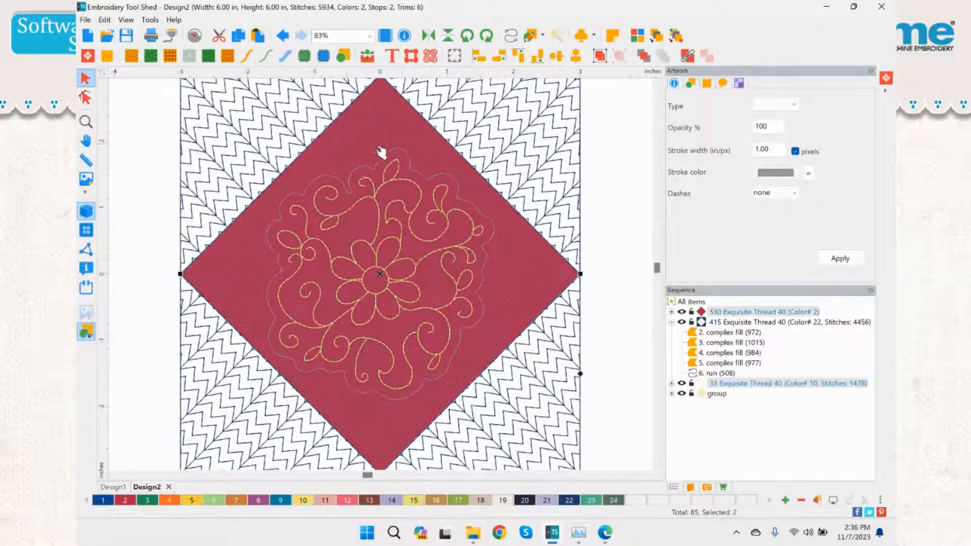
{"action": "left_click", "coordinate": [689, 56]}
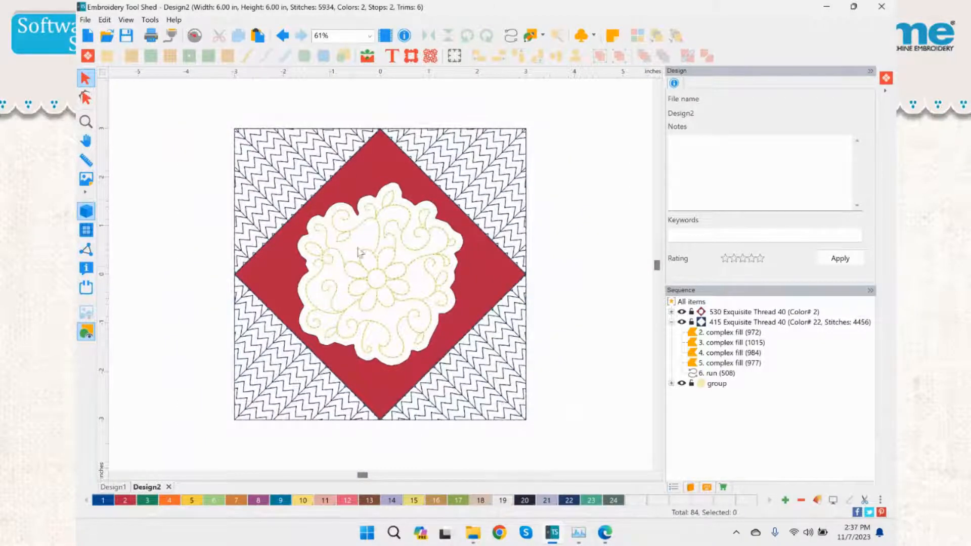
- Convert the cut-out diamond around the vine embellishment to an Echo Quilting fill
{"action": "left_click", "coordinate": [374, 177]}
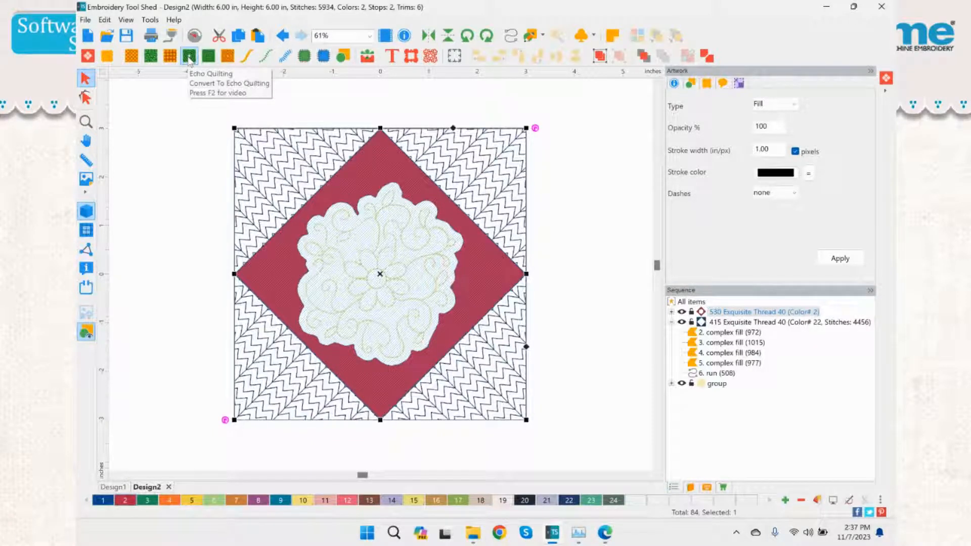
{"action": "left_click", "coordinate": [189, 57]}
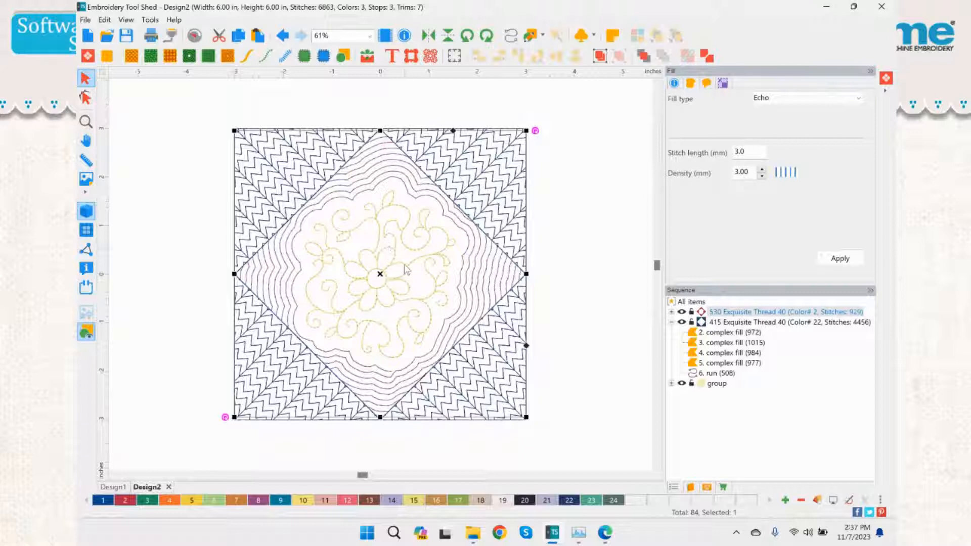
{"action": "left_click", "coordinate": [405, 270]}
{"action": "left_click", "coordinate": [552, 287]}
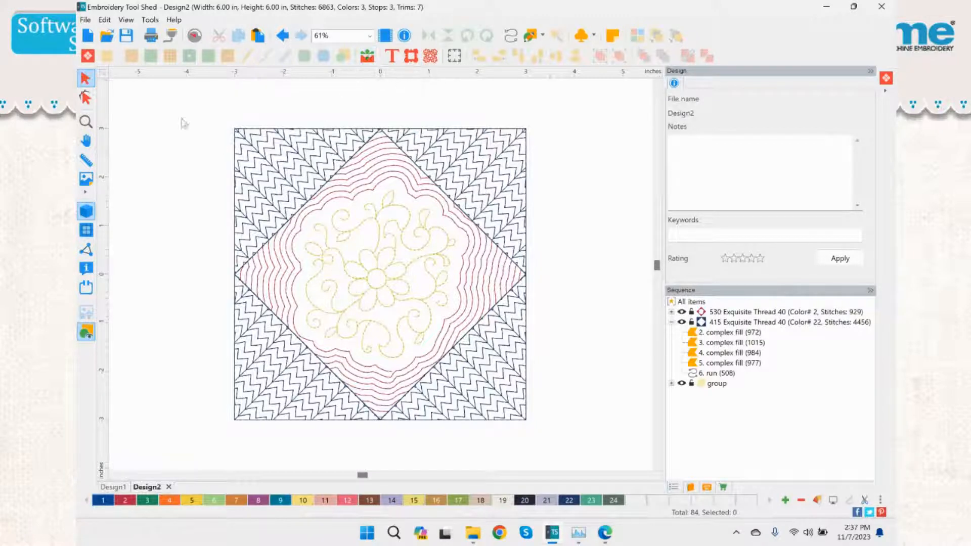
- Start a new design and insert the Snowball block from the Basic quilt blocks at 8x8 inches
{"action": "left_click", "coordinate": [88, 36]}
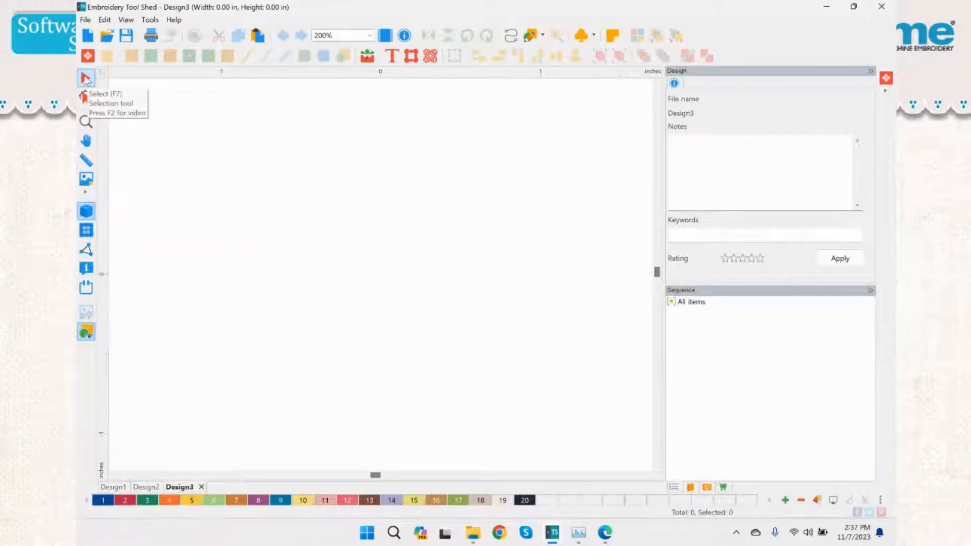
{"action": "left_click", "coordinate": [87, 56]}
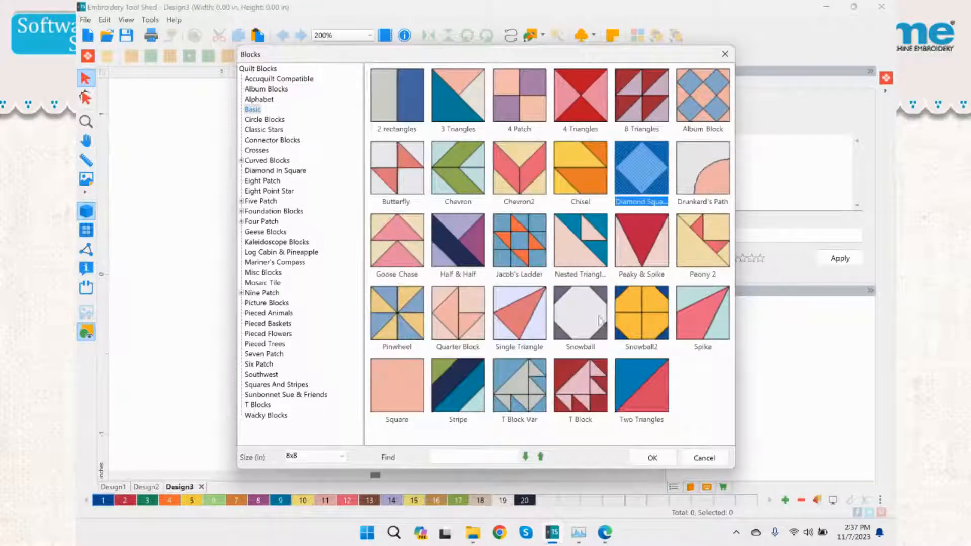
{"action": "left_click", "coordinate": [579, 322]}
{"action": "double_click", "coordinate": [579, 322]}
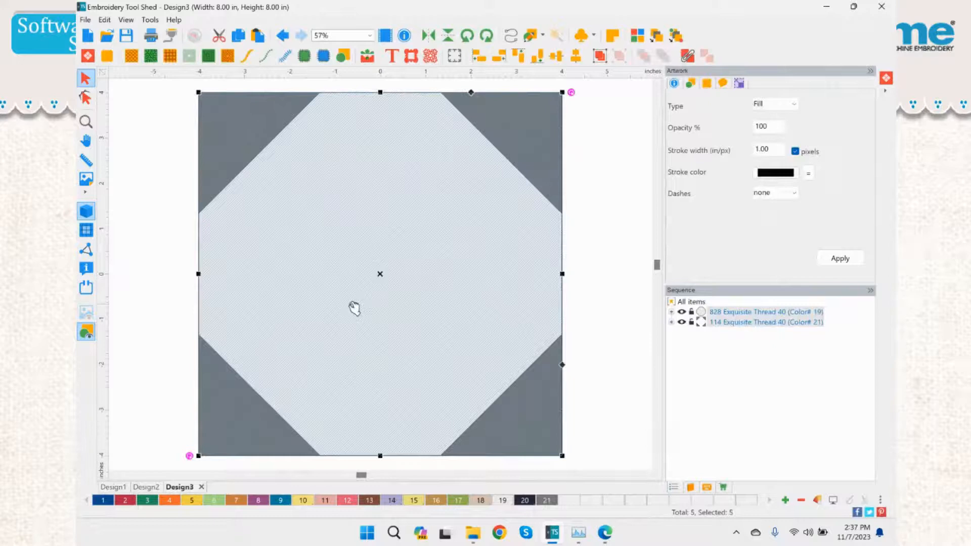
{"action": "left_click", "coordinate": [740, 83]}
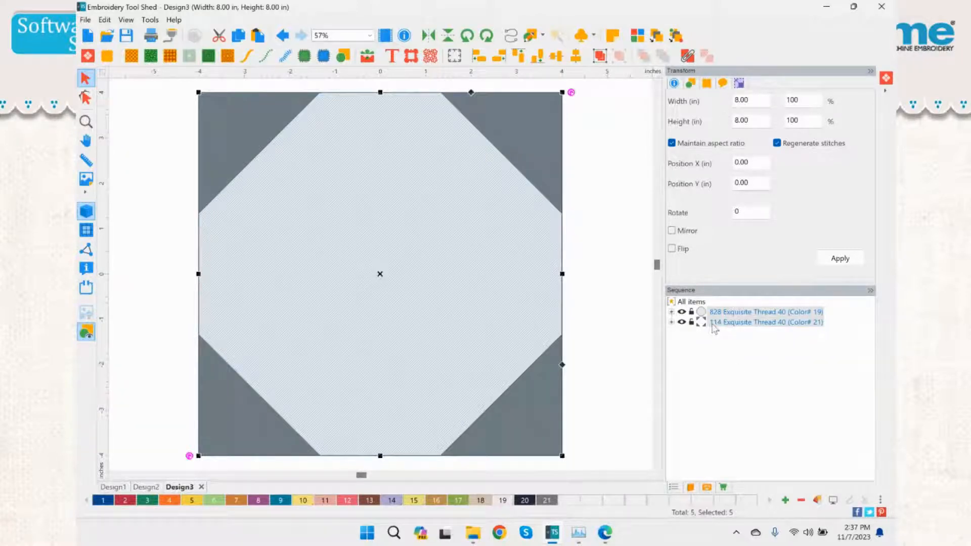
- Place the ETS Butterfly.c2s design from the design library in the middle of the Snowball block
{"action": "left_click", "coordinate": [693, 489]}
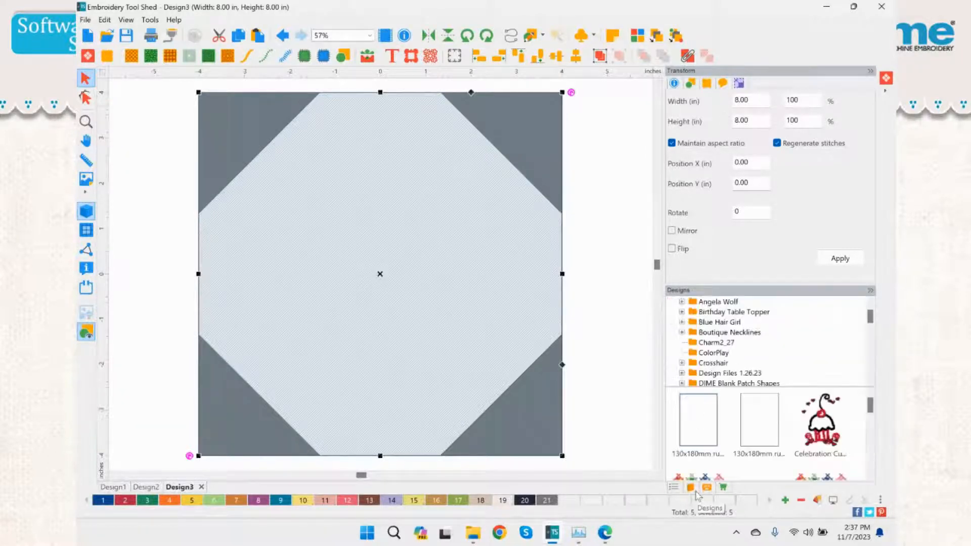
{"action": "left_click_drag", "start_coordinate": [870, 408], "coordinate": [868, 443]}
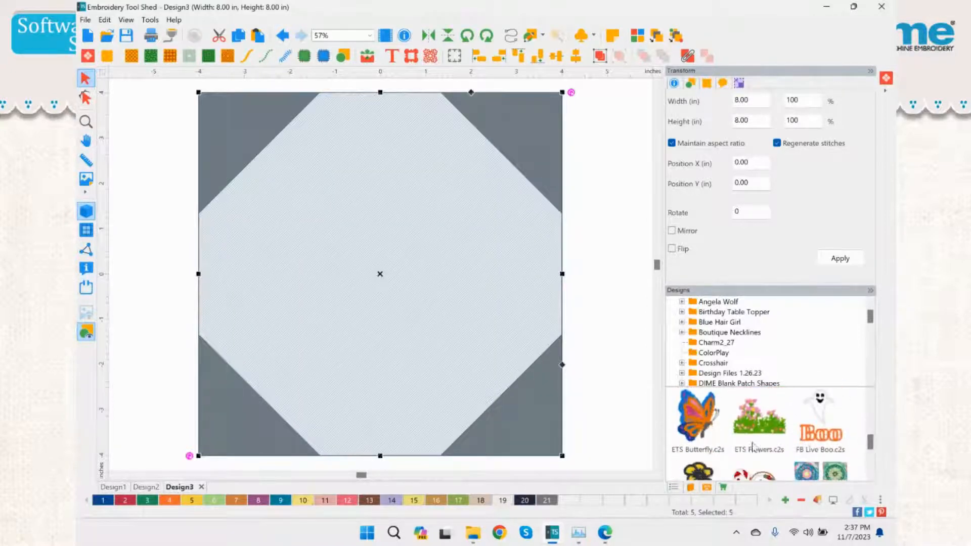
{"action": "left_click", "coordinate": [709, 429]}
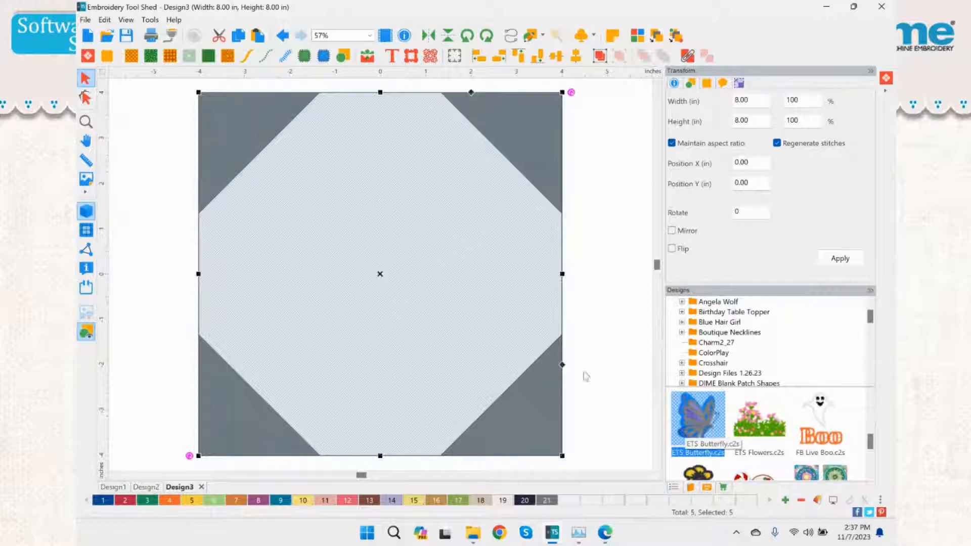
{"action": "left_click_drag", "start_coordinate": [585, 377], "coordinate": [412, 282]}
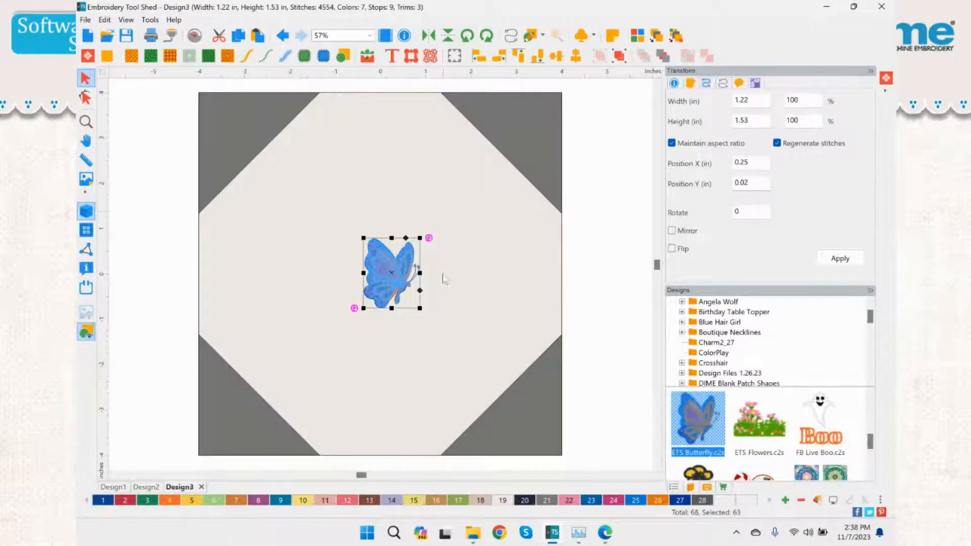
- Enlarge the butterfly proportionally to about 3.13 by 3.92 inches and move it to the middle of the octagon
{"action": "left_click_drag", "start_coordinate": [420, 238], "coordinate": [464, 183]}
{"action": "scroll", "coordinate": [871, 319], "scroll_direction": "up", "scroll_amount": 1}
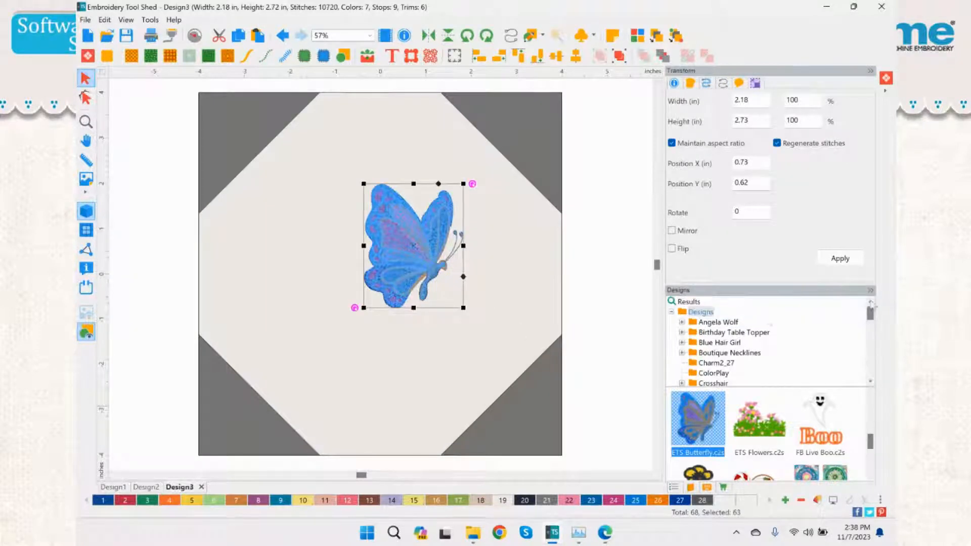
{"action": "left_click", "coordinate": [701, 312]}
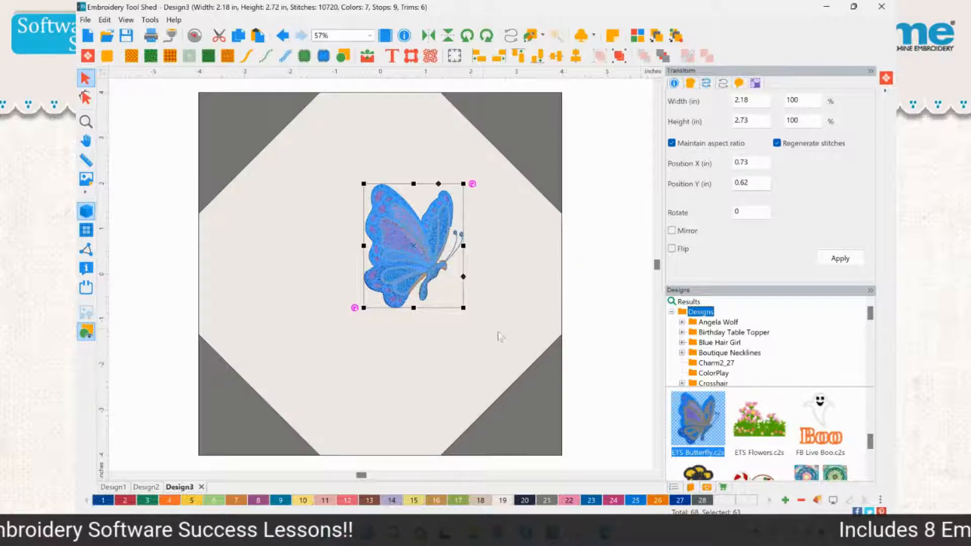
{"action": "left_click_drag", "start_coordinate": [463, 307], "coordinate": [507, 362]}
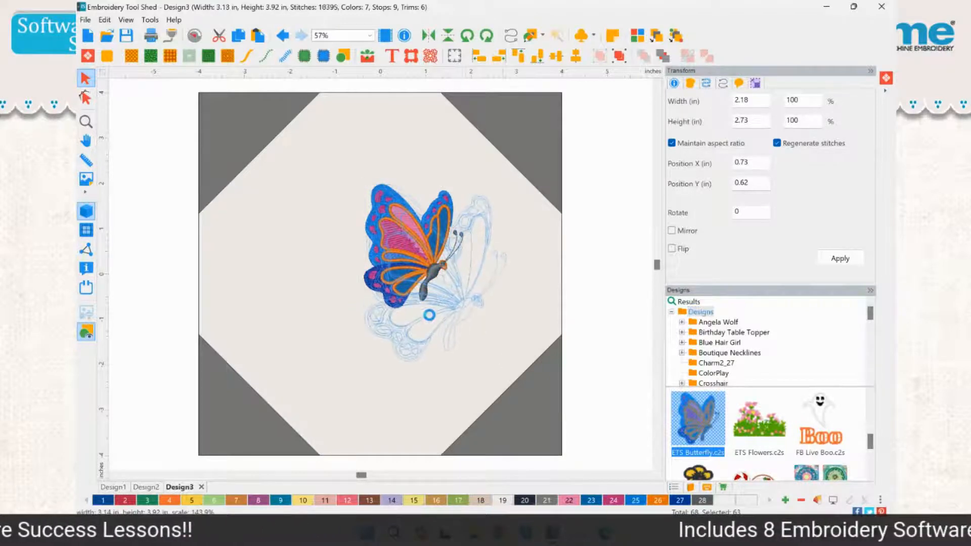
{"action": "left_click_drag", "start_coordinate": [447, 307], "coordinate": [407, 306]}
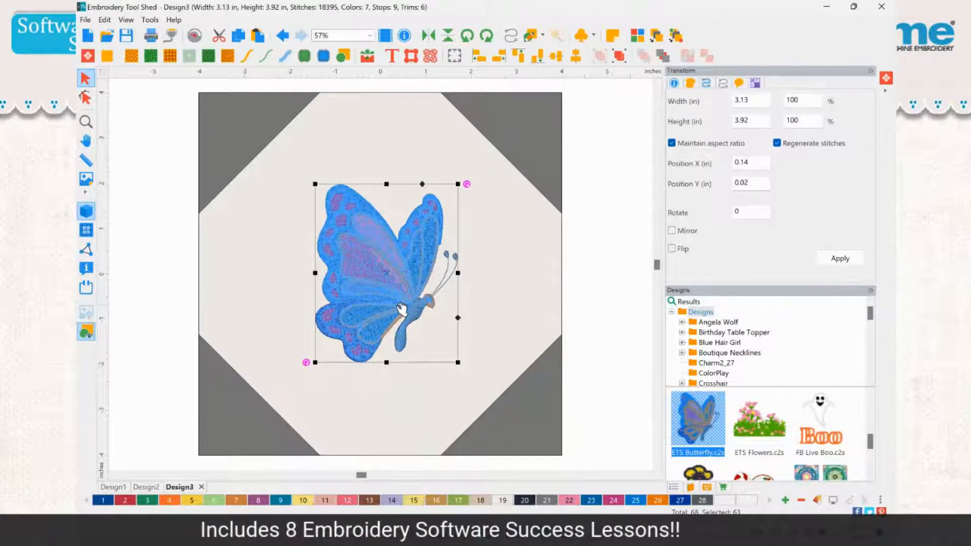
{"action": "key", "text": "Escape"}
{"action": "left_click", "coordinate": [372, 293]}
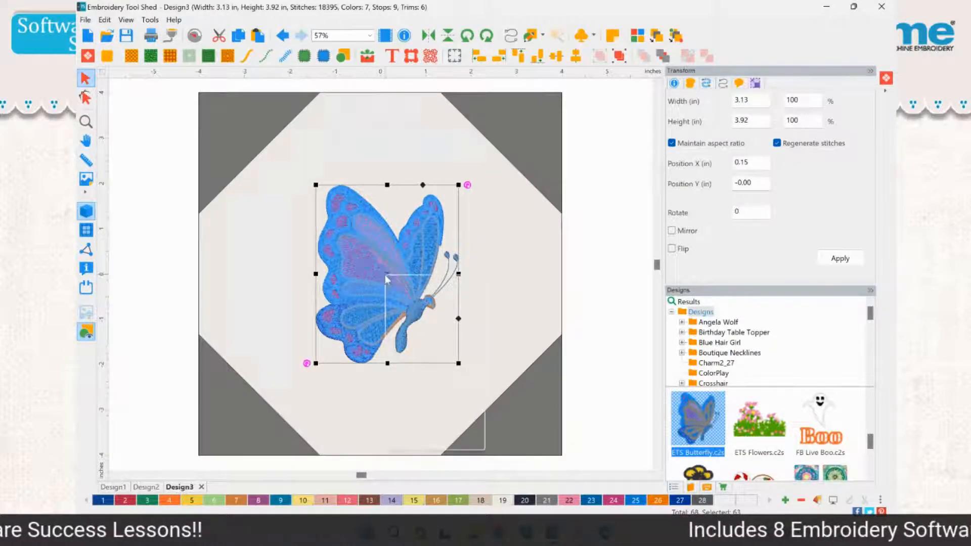
- Create and preview a single united outline around the butterfly at a 0.08 in distance with Bevel joins and stitches included
{"action": "right_click", "coordinate": [388, 279]}
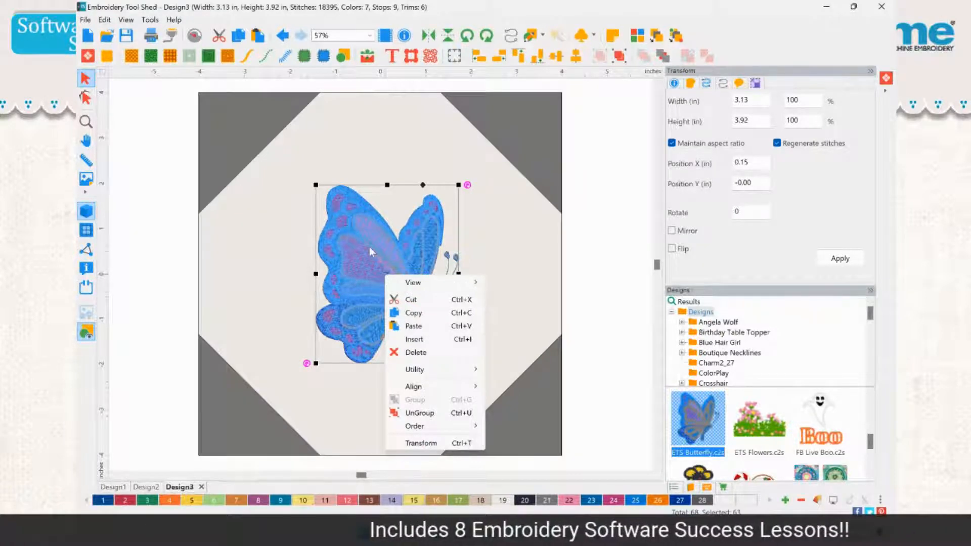
{"action": "mouse_move", "coordinate": [434, 369]}
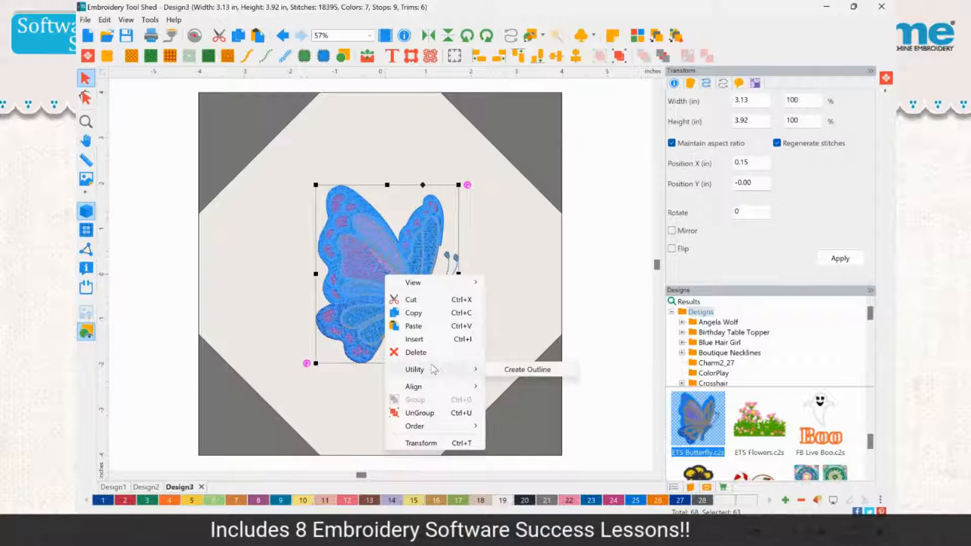
{"action": "left_click", "coordinate": [522, 374]}
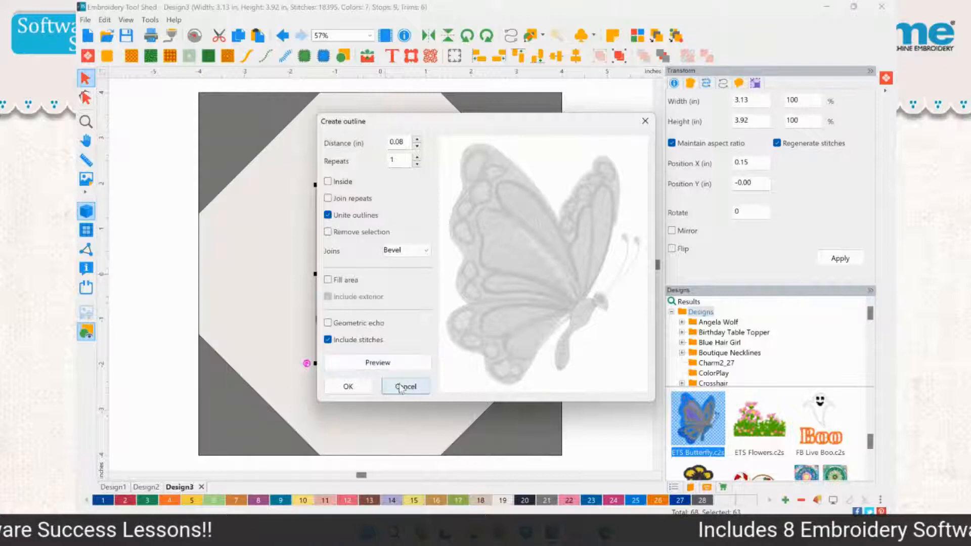
{"action": "left_click", "coordinate": [378, 363]}
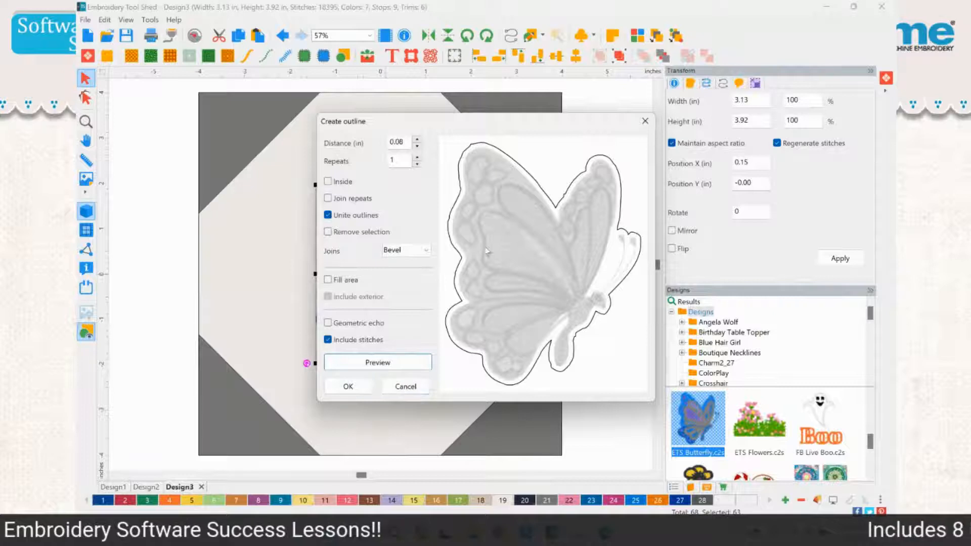
{"action": "left_click", "coordinate": [354, 385]}
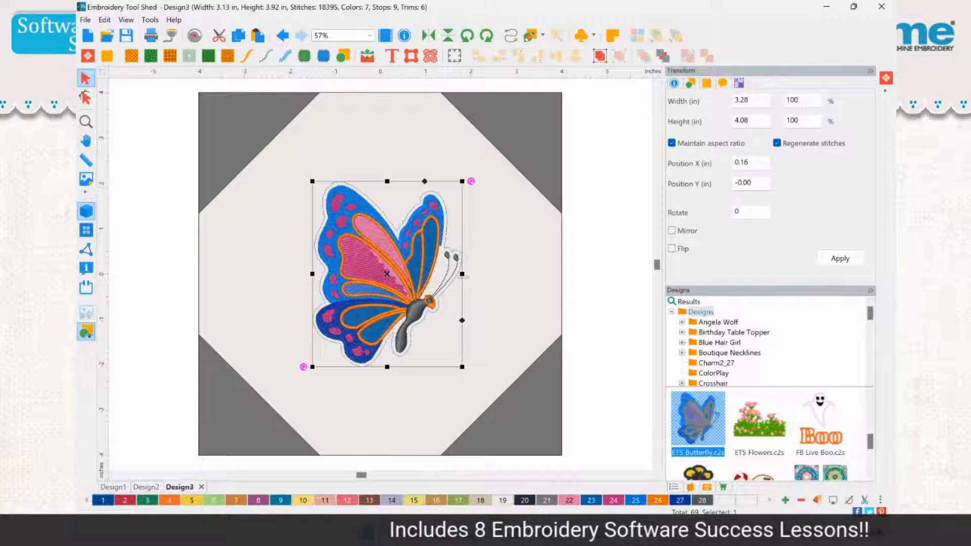
- Cut the butterfly's outline shape out of the block's central octagon
{"action": "left_click", "coordinate": [673, 488]}
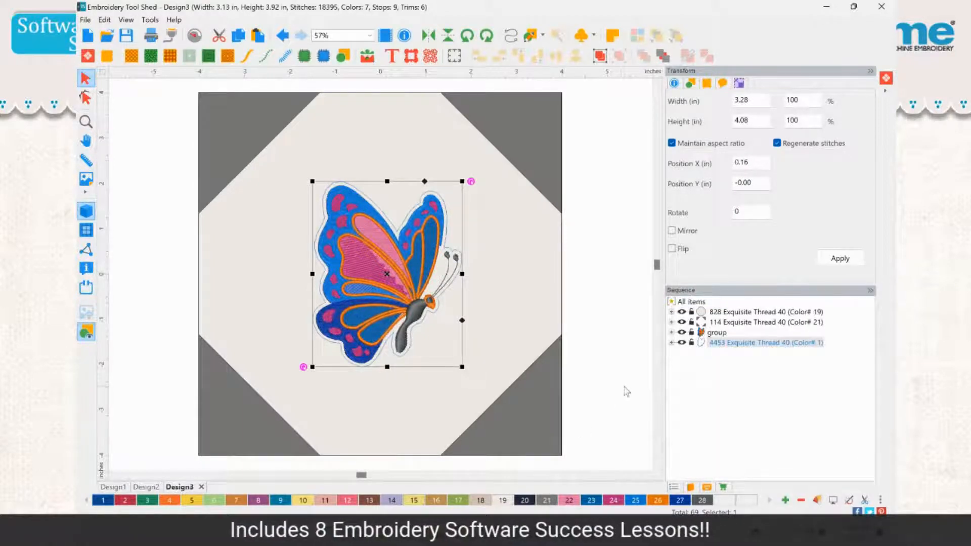
{"action": "left_click", "coordinate": [718, 343]}
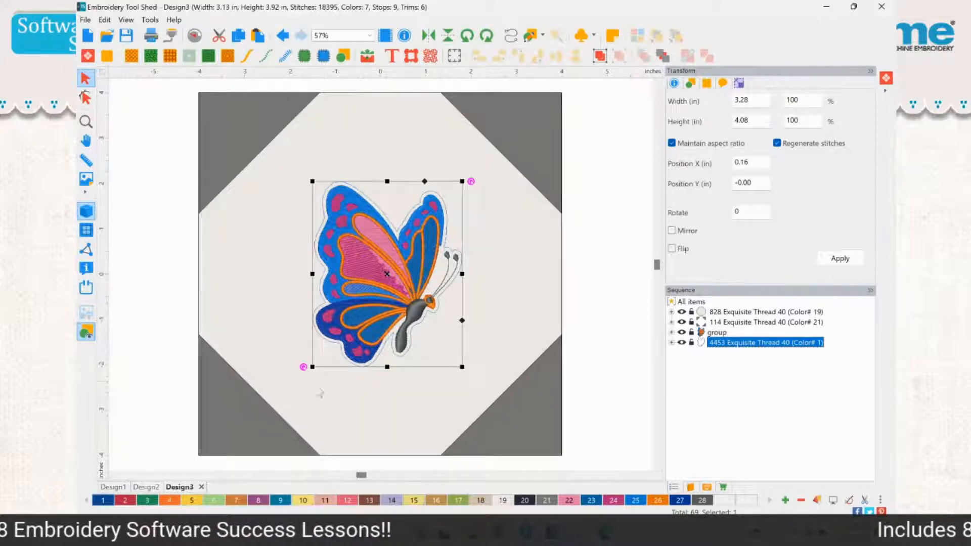
{"action": "left_click", "coordinate": [750, 313], "text": "ctrl"}
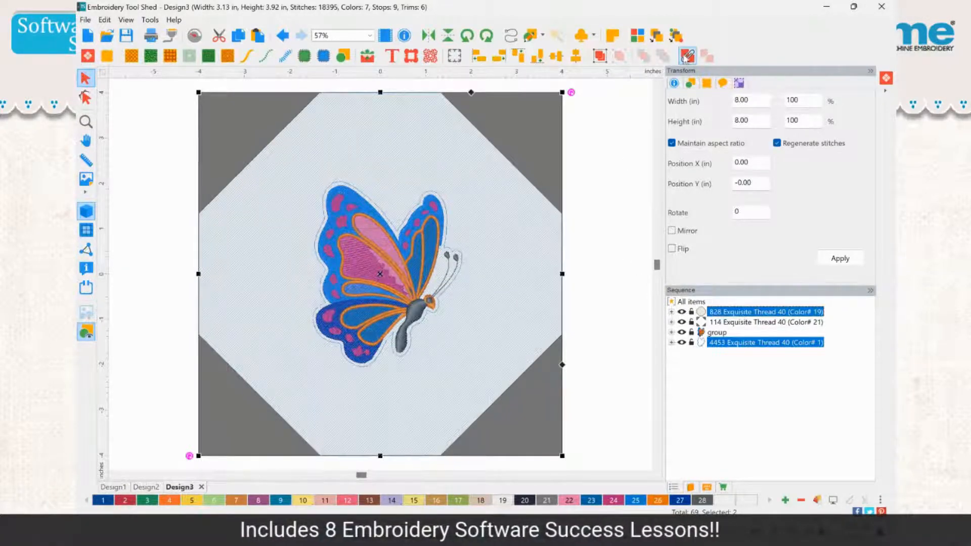
{"action": "left_click", "coordinate": [688, 56]}
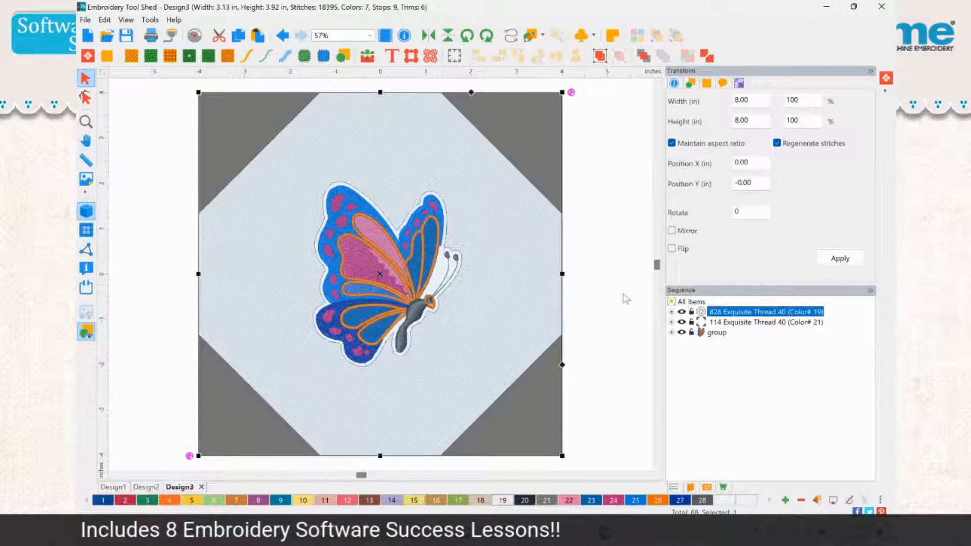
- Recolor the octagon around the butterfly with the Violet Blue thread, color 14
{"action": "left_click", "coordinate": [508, 295]}
{"action": "left_click", "coordinate": [509, 295]}
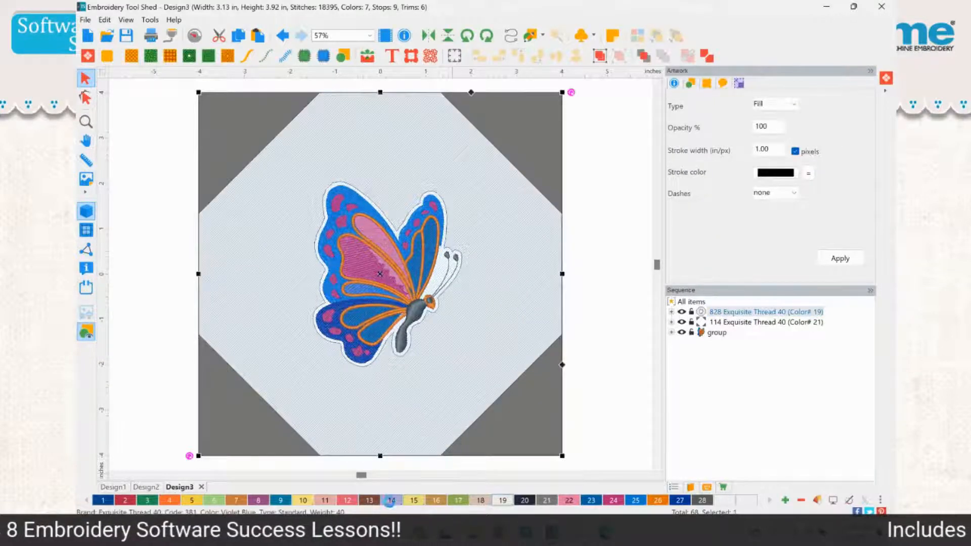
{"action": "left_click", "coordinate": [391, 501]}
{"action": "left_click", "coordinate": [613, 299]}
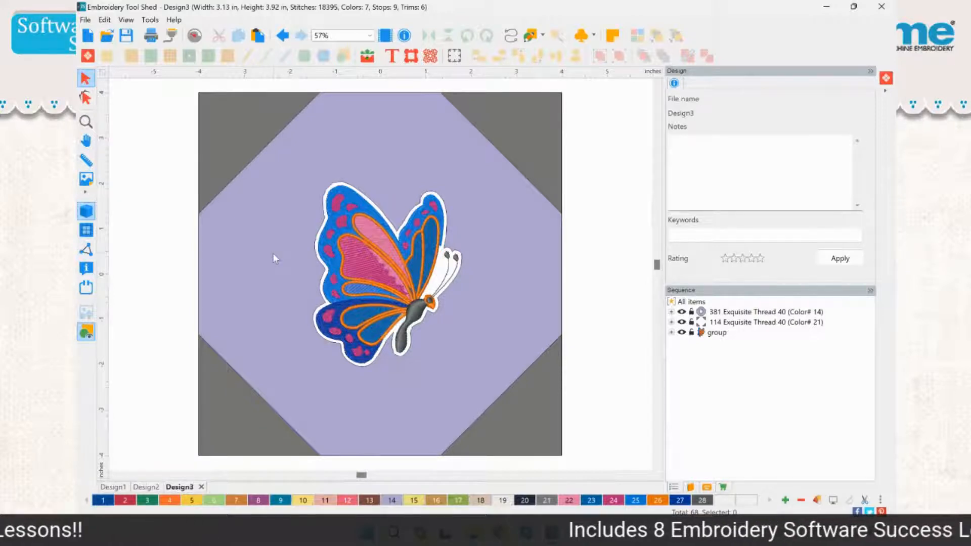
- Convert the octagon around the butterfly to an Echo quilting fill
{"action": "left_click", "coordinate": [337, 153]}
{"action": "left_click", "coordinate": [347, 256]}
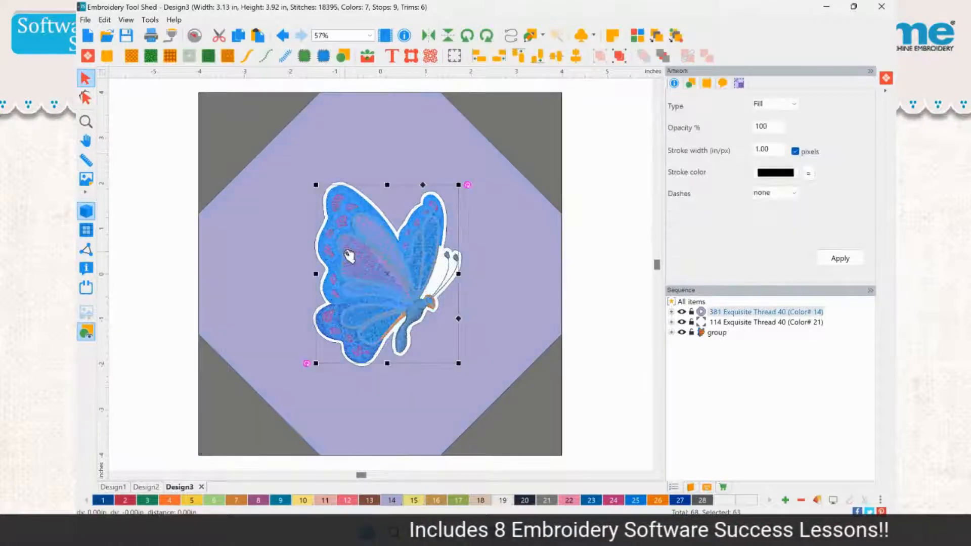
{"action": "left_click", "coordinate": [241, 186]}
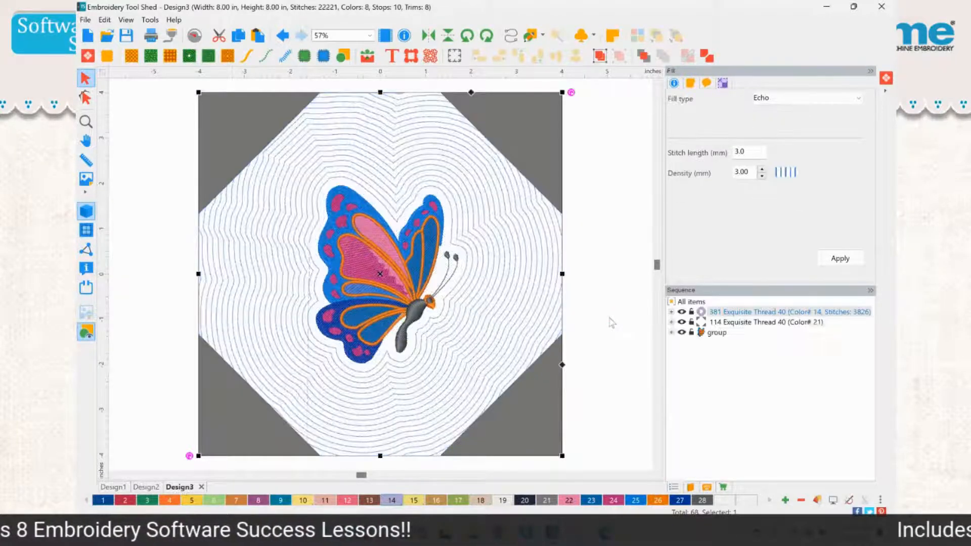
- Convert the octagon around the butterfly to a Stippling fill with the Maze pattern
{"action": "left_click", "coordinate": [610, 318]}
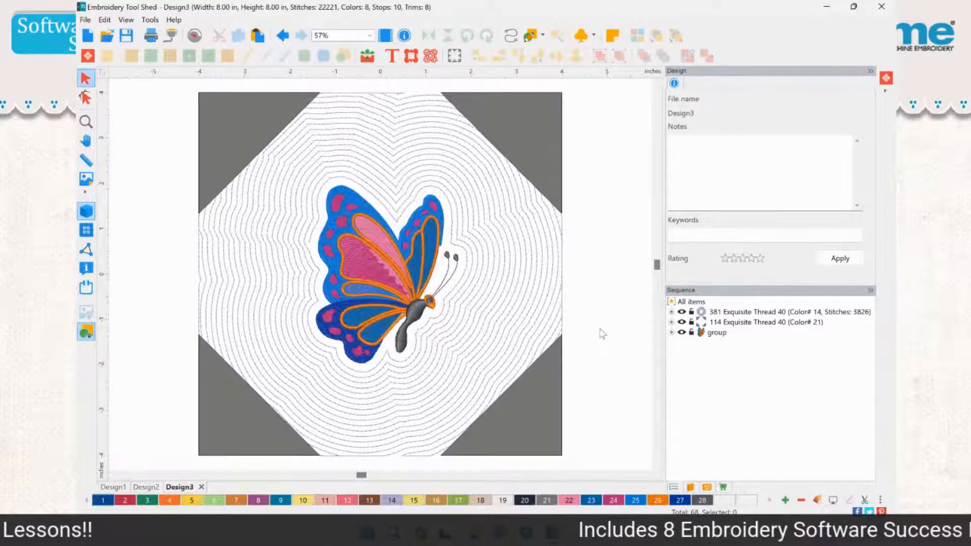
{"action": "left_click", "coordinate": [307, 206]}
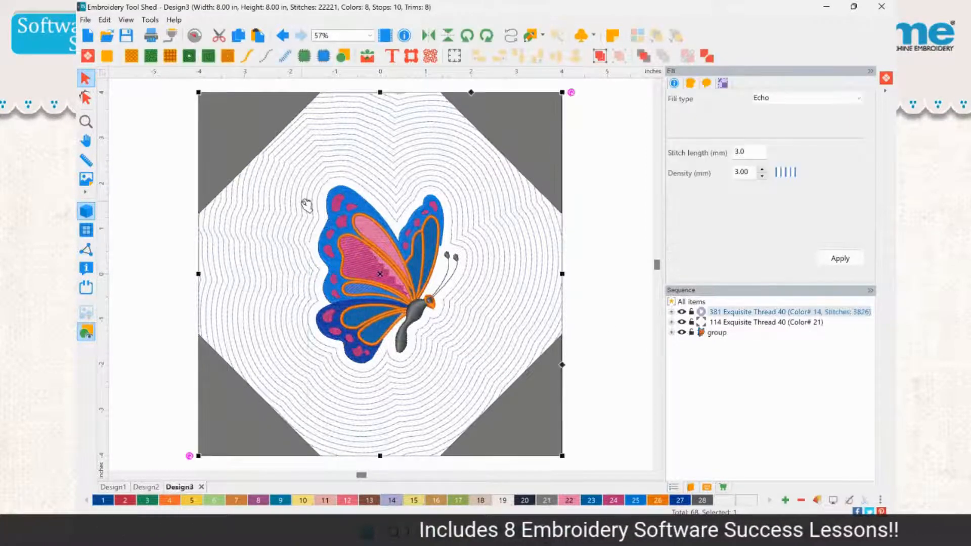
{"action": "left_click", "coordinate": [151, 58]}
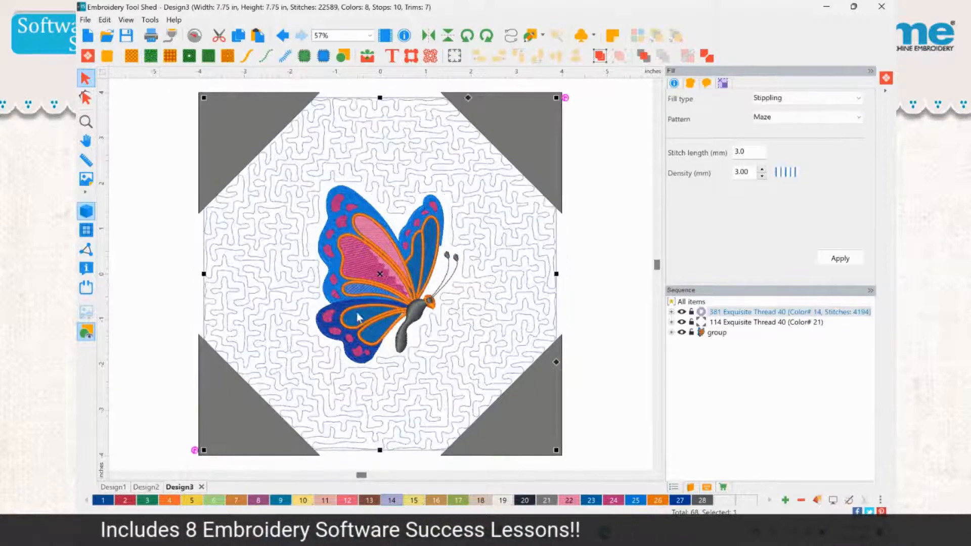
{"action": "left_click", "coordinate": [593, 313]}
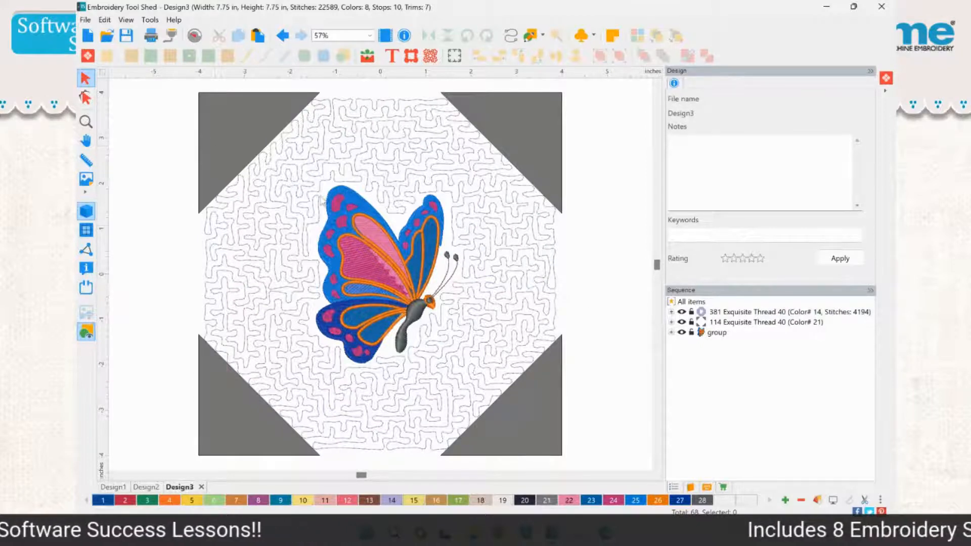
- Move the butterfly off the block to inspect the unstitched area beneath it, and undo the move
{"action": "left_click", "coordinate": [385, 265]}
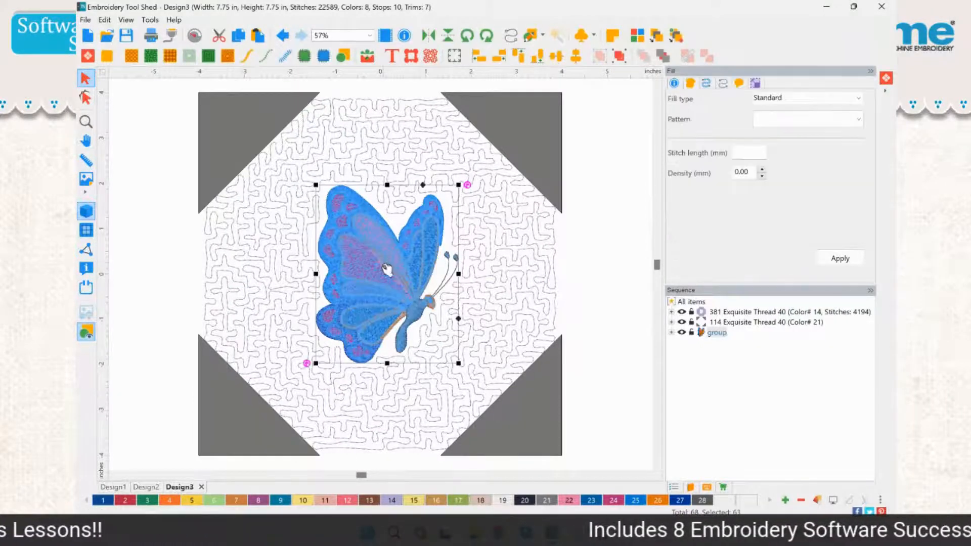
{"action": "left_click_drag", "start_coordinate": [386, 266], "coordinate": [682, 310]}
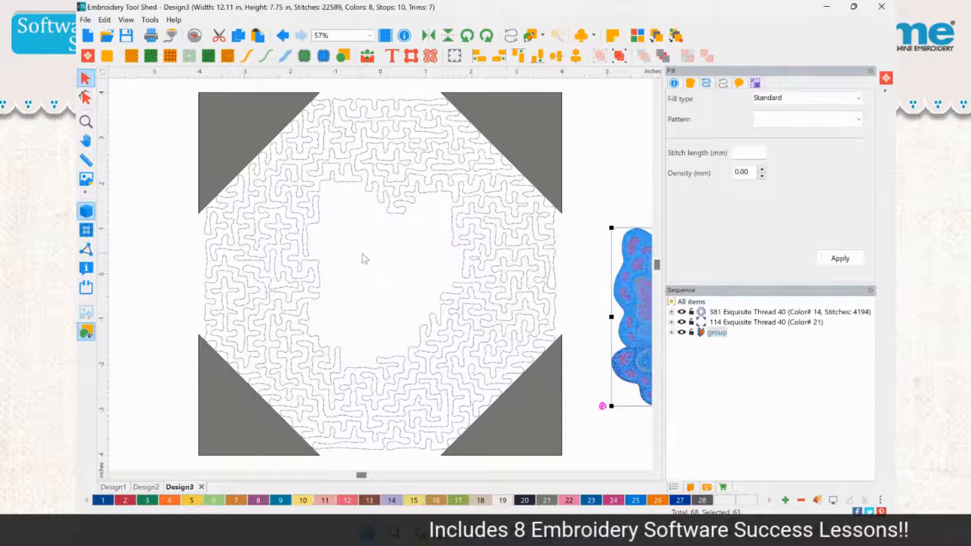
{"action": "key", "text": "ctrl+z"}
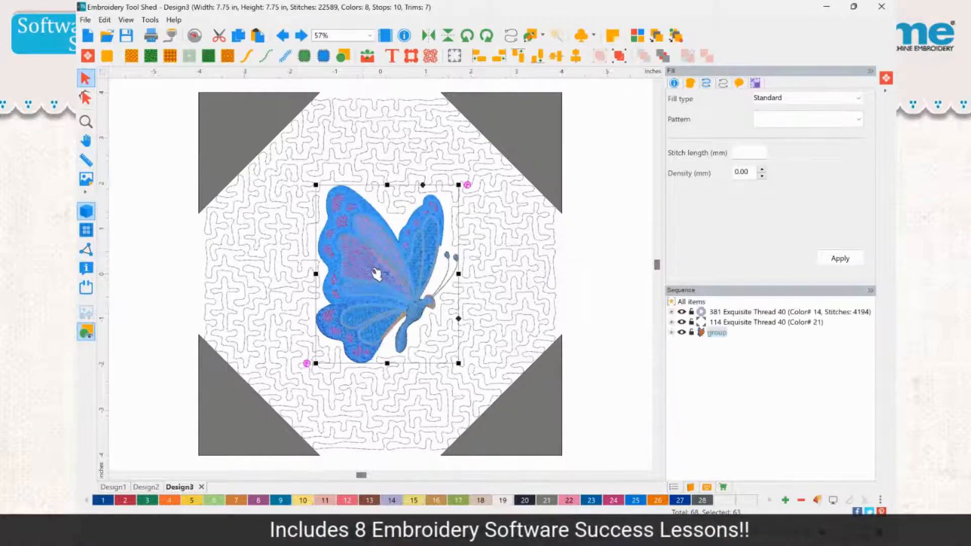
{"action": "left_click", "coordinate": [577, 280]}
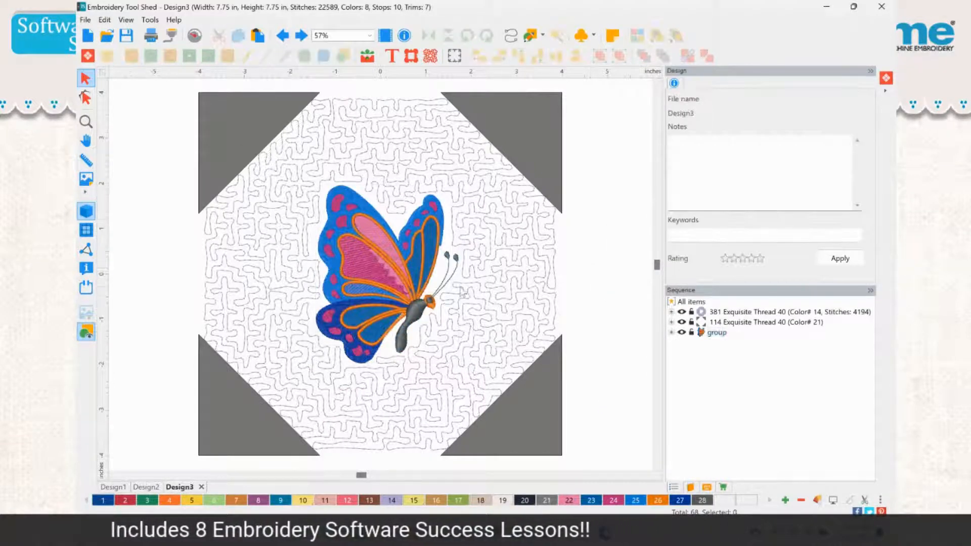
- Undo the octagon's stippling fill, echo fill, recolor and cutout, back to the separate butterfly outline over the solid octagon
{"action": "left_click", "coordinate": [301, 211]}
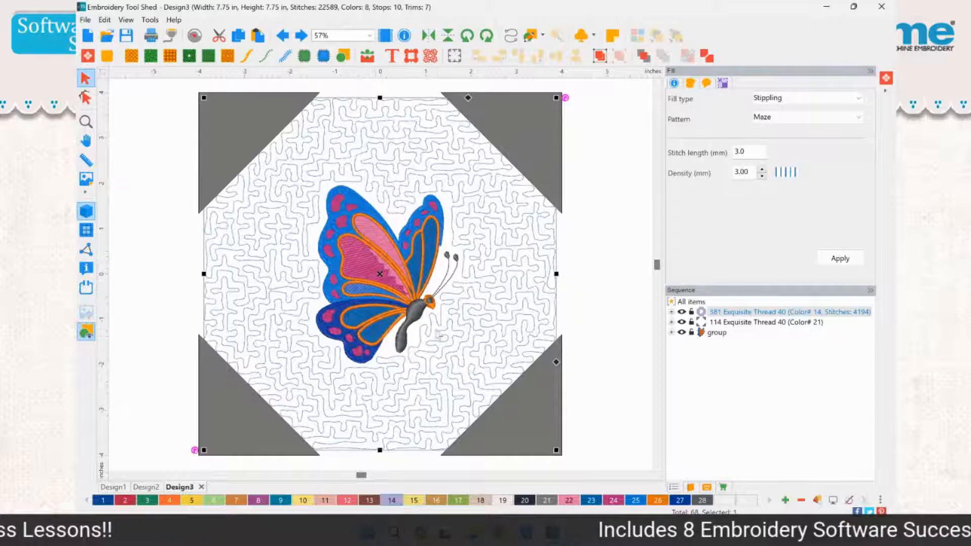
{"action": "left_click", "coordinate": [591, 201]}
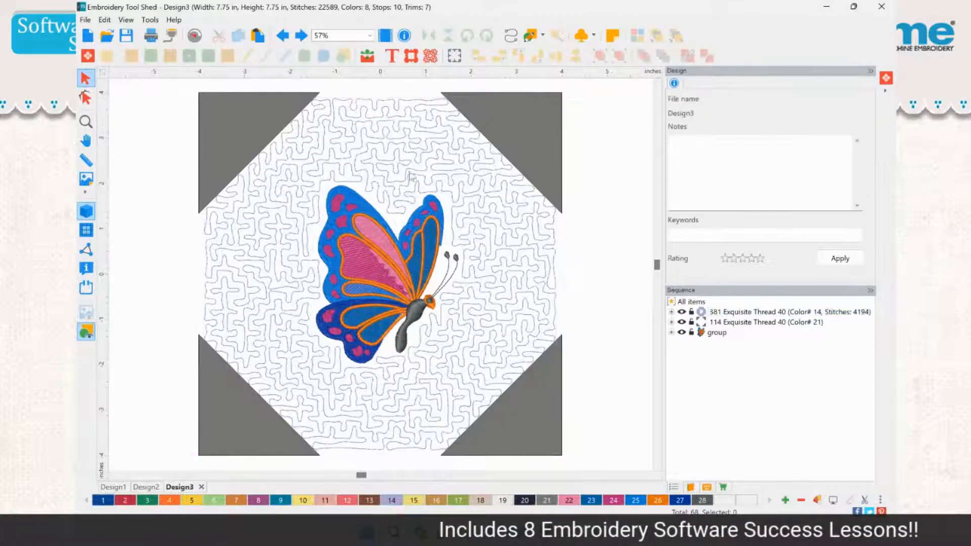
{"action": "left_click", "coordinate": [373, 151]}
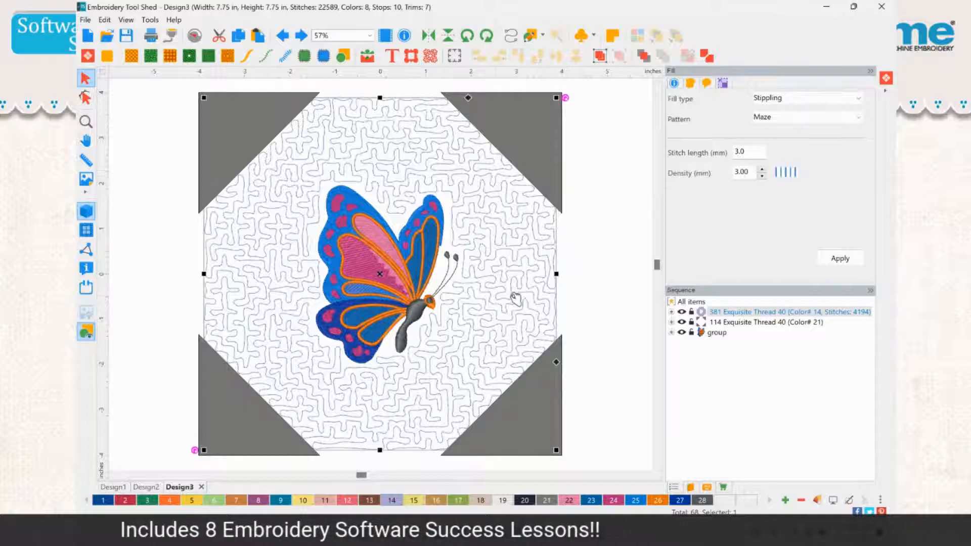
{"action": "key", "text": "ctrl+z"}
{"action": "key", "text": "ctrl+z"}
{"action": "key", "text": "ctrl+z"}
{"action": "key", "text": "ctrl+z"}
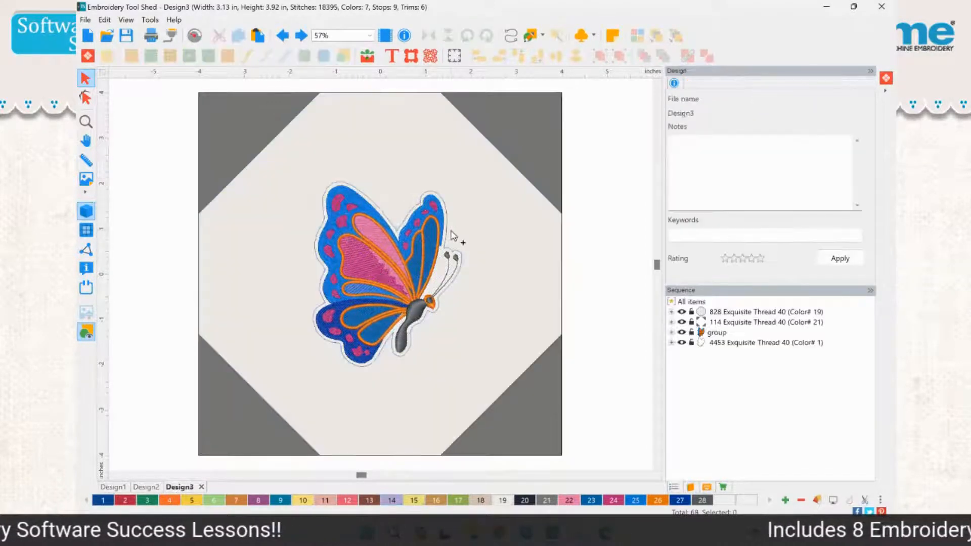
{"action": "left_click", "coordinate": [479, 239]}
{"action": "left_click", "coordinate": [586, 323]}
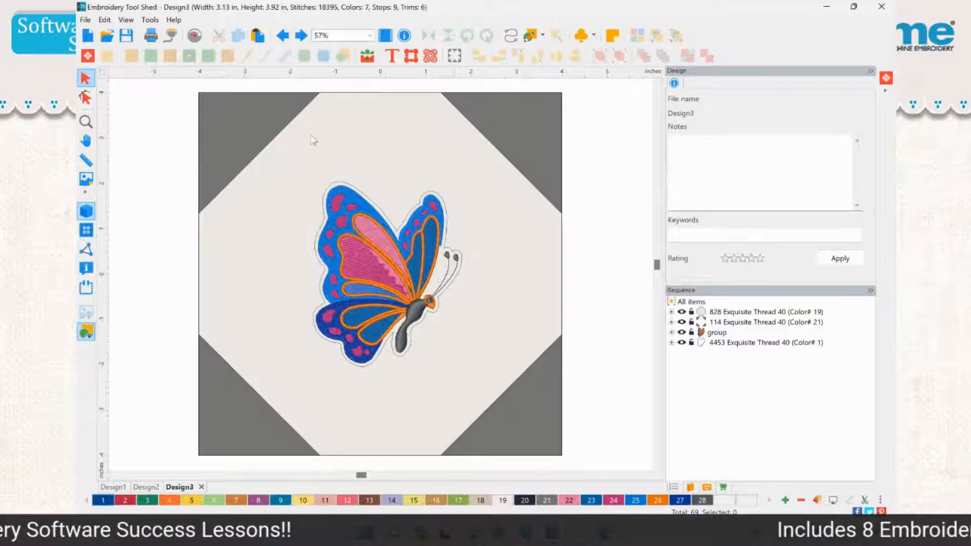
- Draw a square artwork outline about 8 in wide that covers the entire quilt block
{"action": "left_click", "coordinate": [543, 35]}
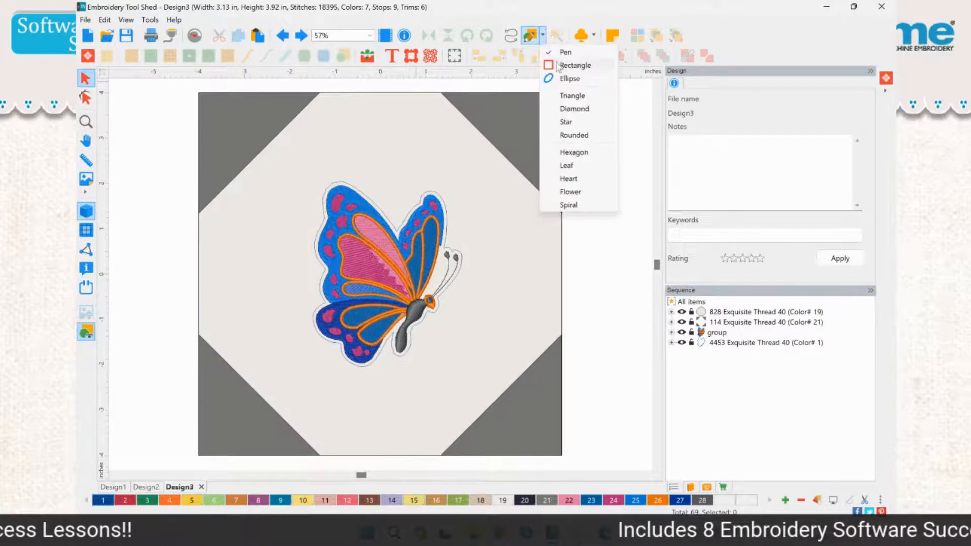
{"action": "left_click", "coordinate": [574, 65]}
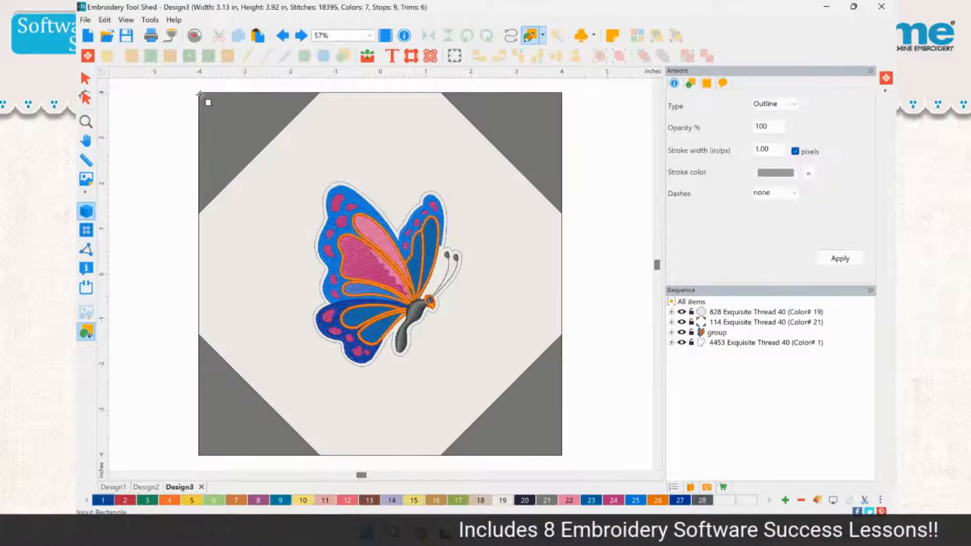
{"action": "left_click_drag", "start_coordinate": [198, 93], "coordinate": [560, 454]}
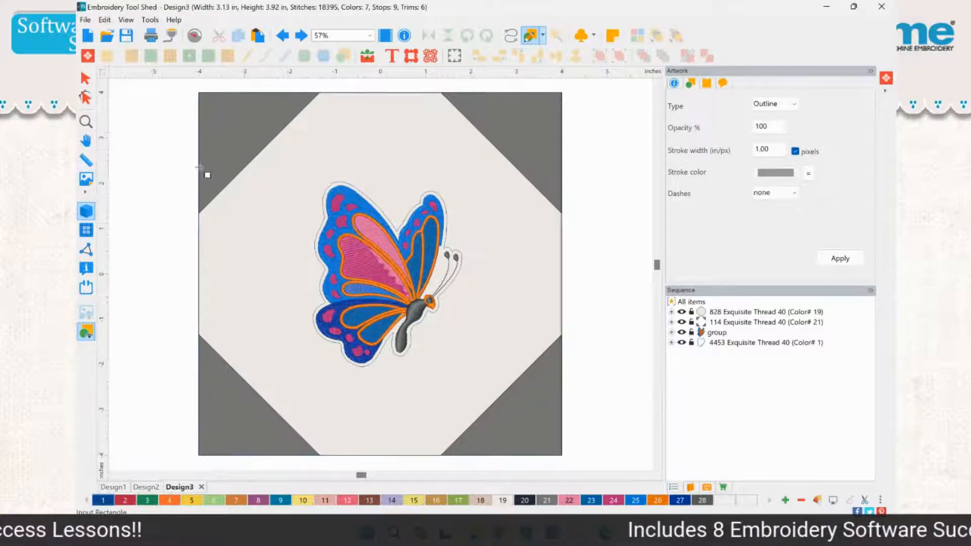
- Hide the butterfly group, the gray corner pieces and the octagon, leaving only the square and butterfly outlines in view
{"action": "left_click", "coordinate": [719, 344]}
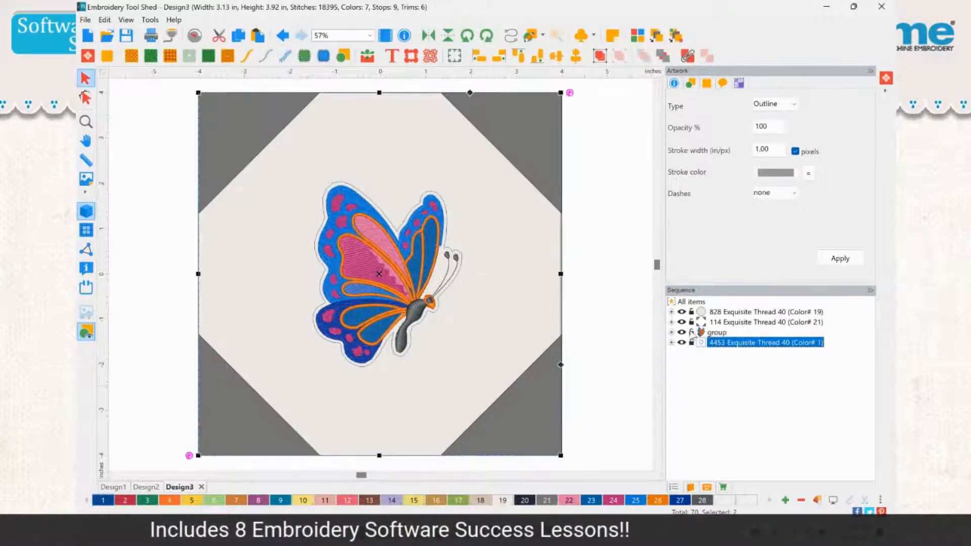
{"action": "left_click", "coordinate": [681, 332]}
{"action": "left_click", "coordinate": [682, 322]}
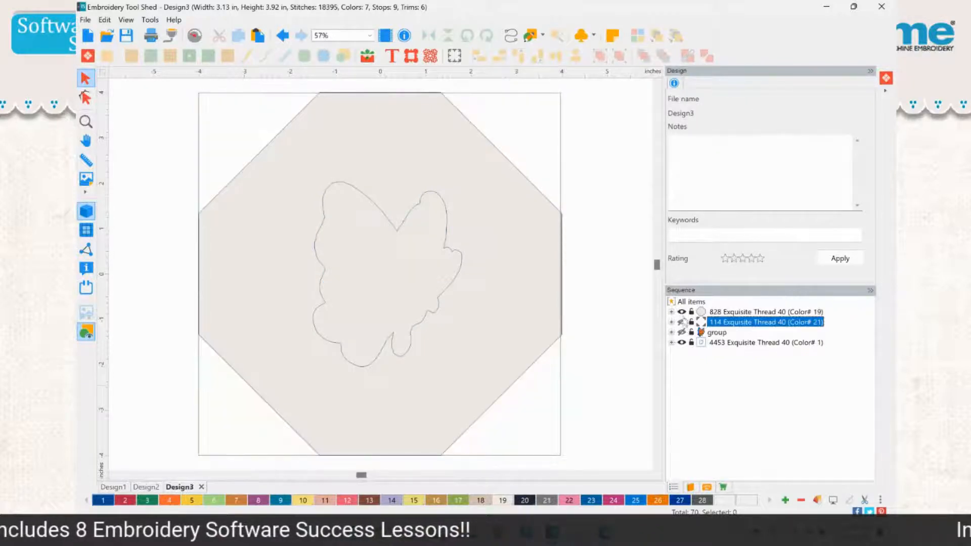
{"action": "left_click", "coordinate": [681, 311]}
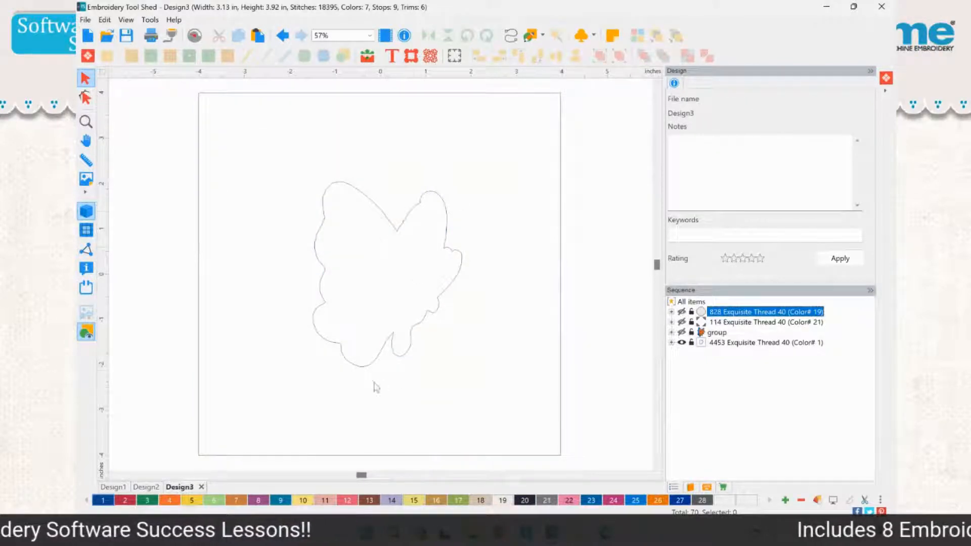
- Change the artwork type of both the square and the butterfly outline to Fill
{"action": "left_click", "coordinate": [407, 330]}
{"action": "left_click", "coordinate": [409, 334]}
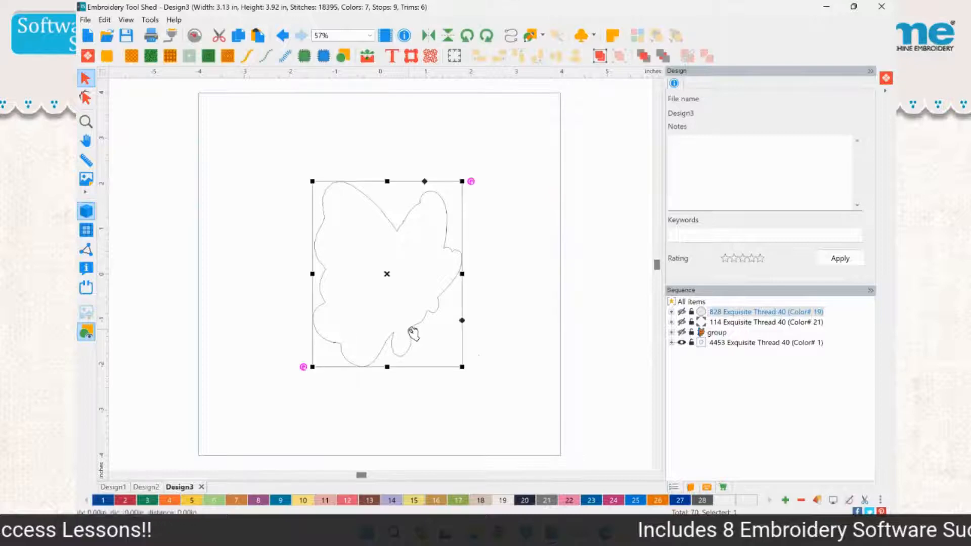
{"action": "left_click", "coordinate": [560, 346]}
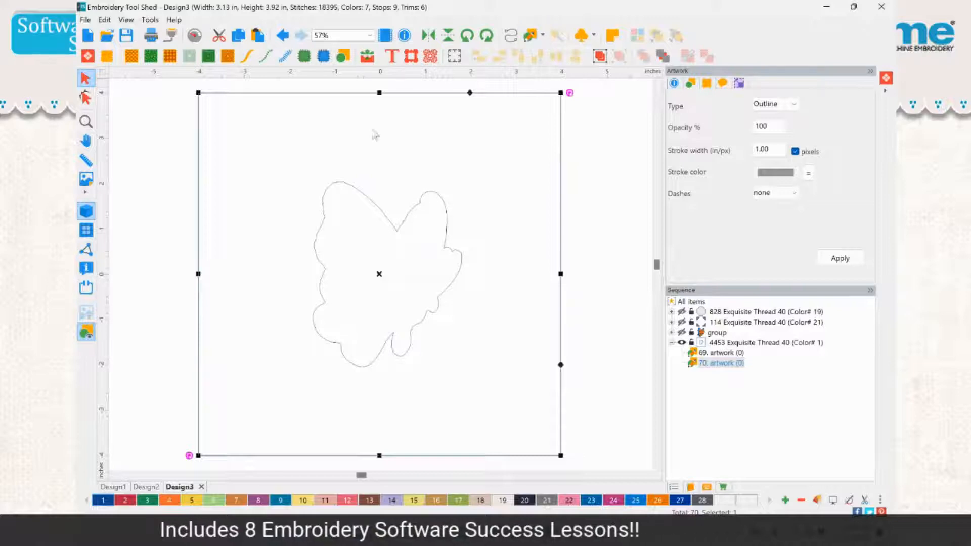
{"action": "left_click", "coordinate": [754, 343]}
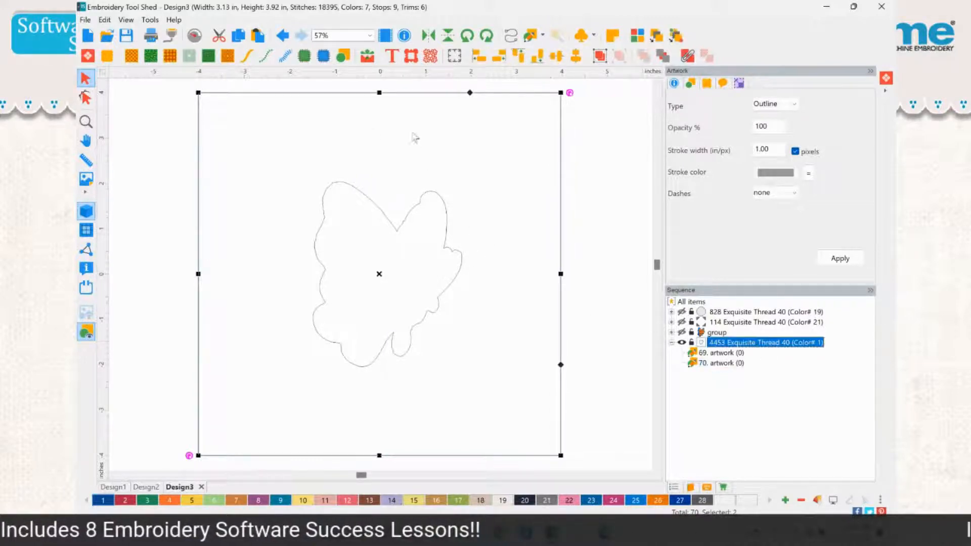
{"action": "left_click", "coordinate": [779, 104]}
{"action": "left_click", "coordinate": [764, 127]}
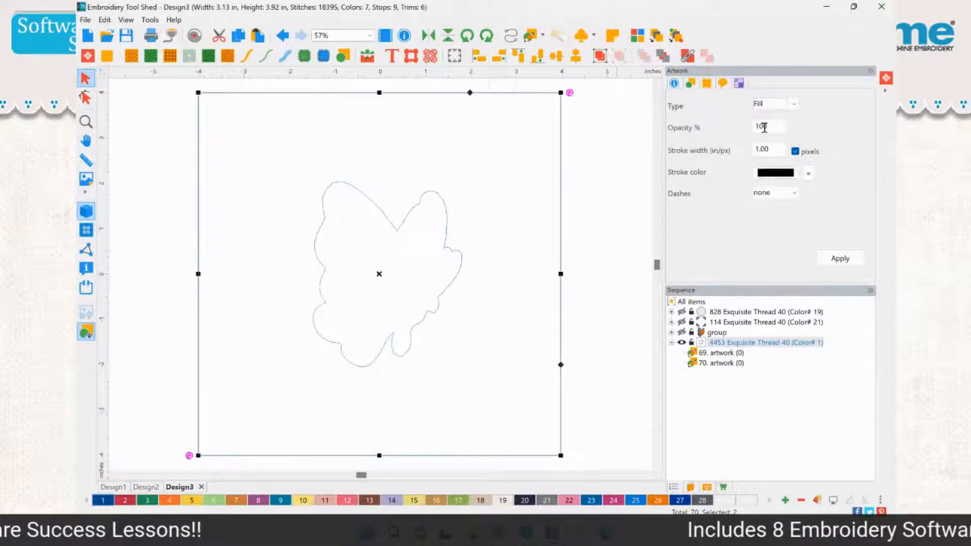
{"action": "left_click", "coordinate": [835, 253]}
{"action": "left_click", "coordinate": [646, 318]}
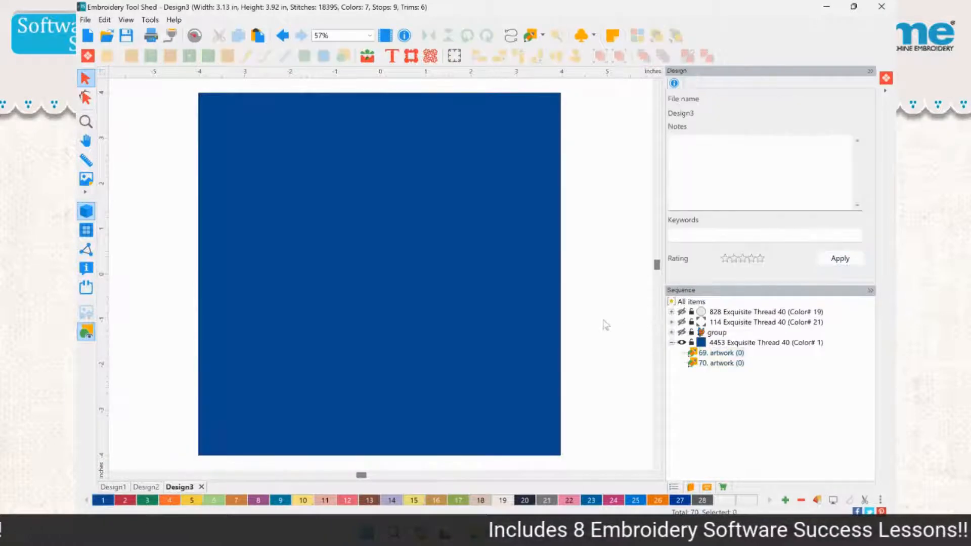
- Combine the filled square and butterfly shapes into a cutout for preview, and undo back to the plain outlines
{"action": "key", "text": "ctrl+a"}
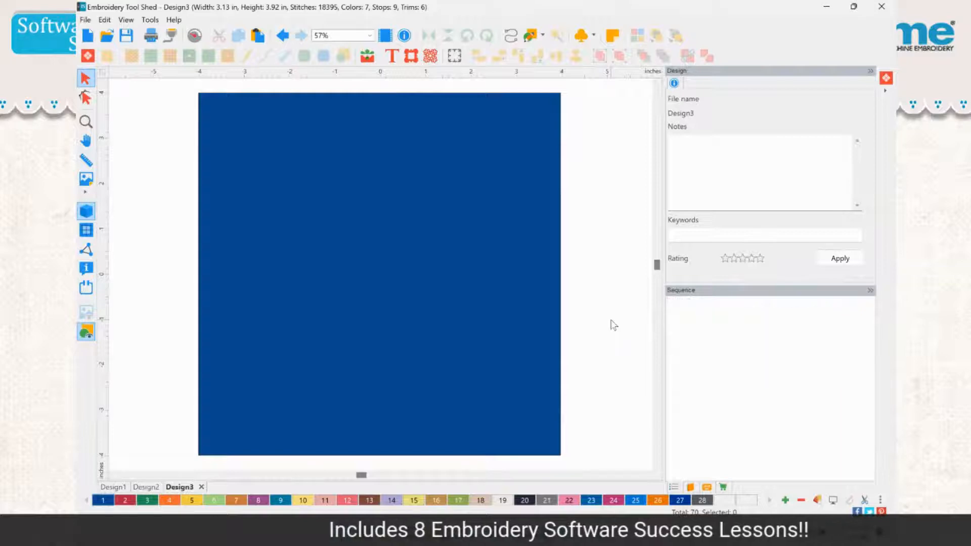
{"action": "left_click", "coordinate": [689, 55]}
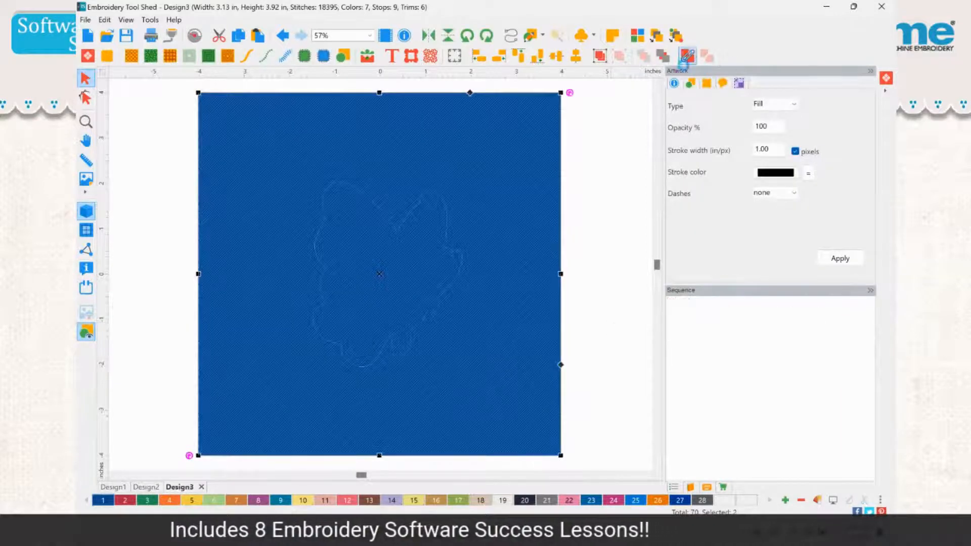
{"action": "left_click", "coordinate": [611, 230]}
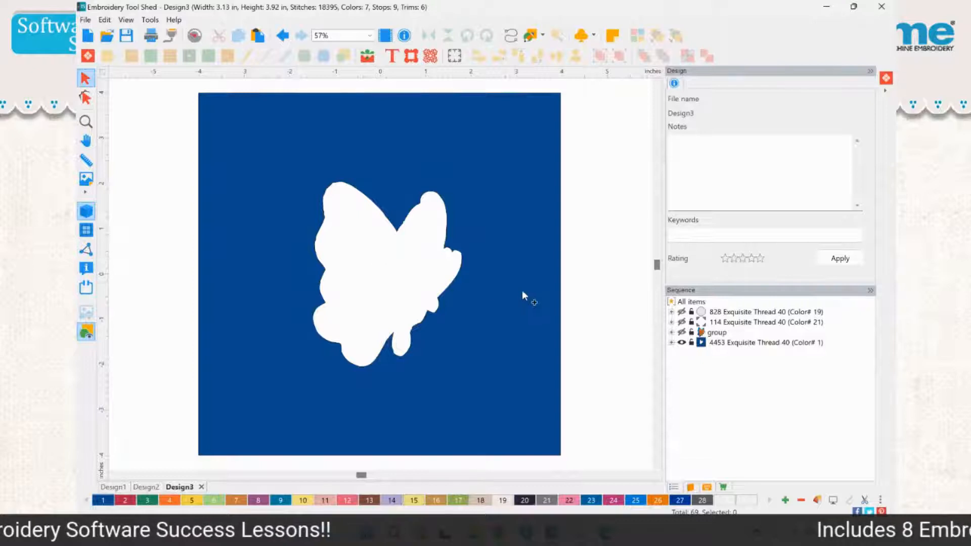
{"action": "key", "text": "ctrl+z"}
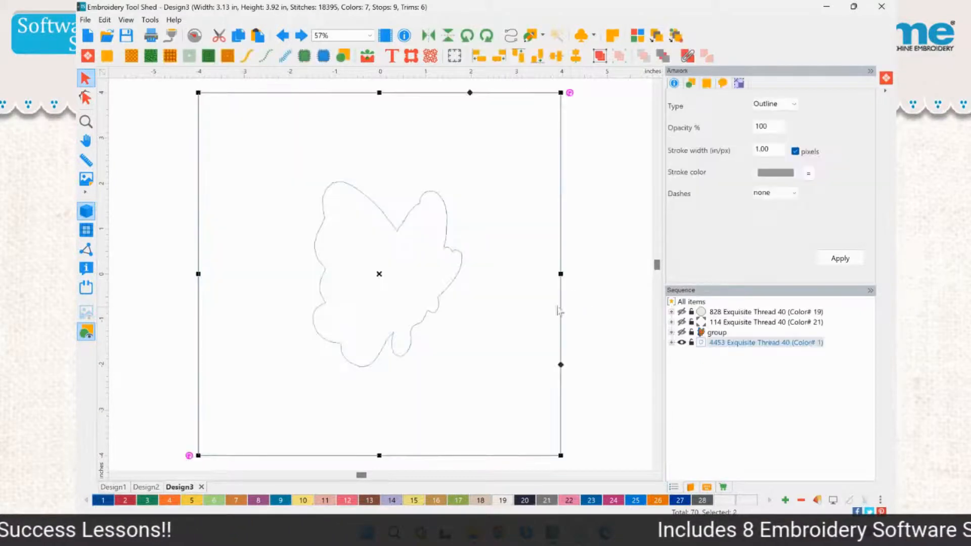
- Combine the square and butterfly outlines into a single artwork object
{"action": "left_click_drag", "start_coordinate": [181, 82], "coordinate": [613, 468]}
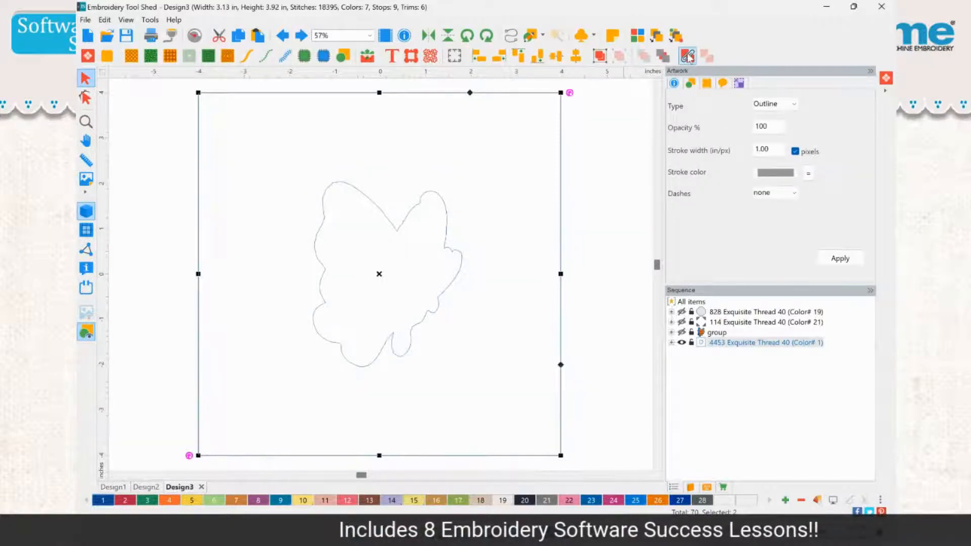
{"action": "left_click", "coordinate": [688, 56]}
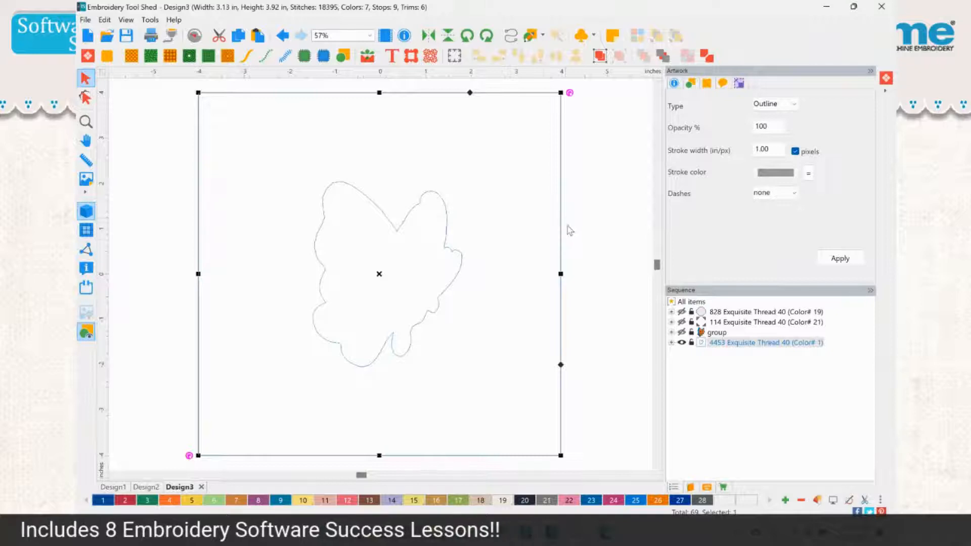
{"action": "left_click", "coordinate": [672, 342]}
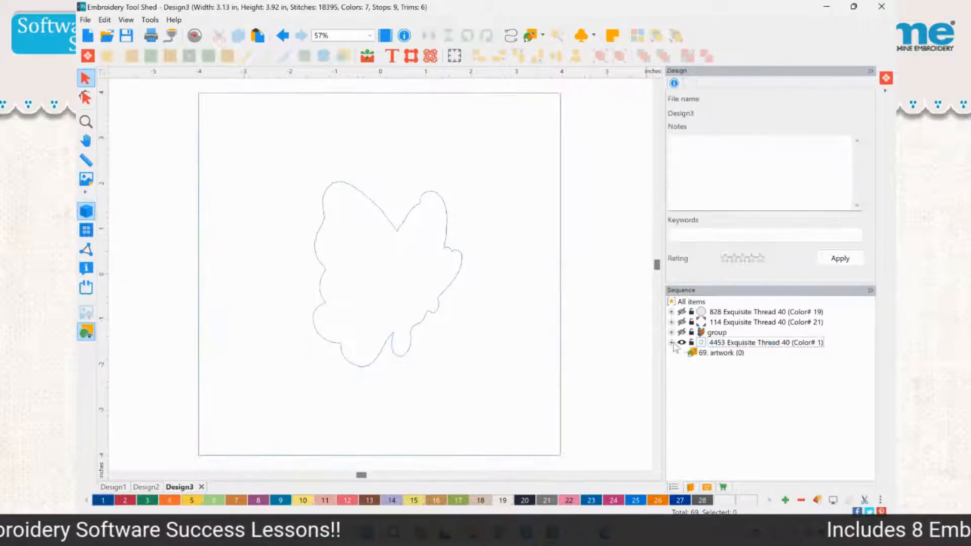
- Convert the combined square and butterfly artwork to an Echo quilting fill, and show the butterfly group again
{"action": "left_click", "coordinate": [720, 353]}
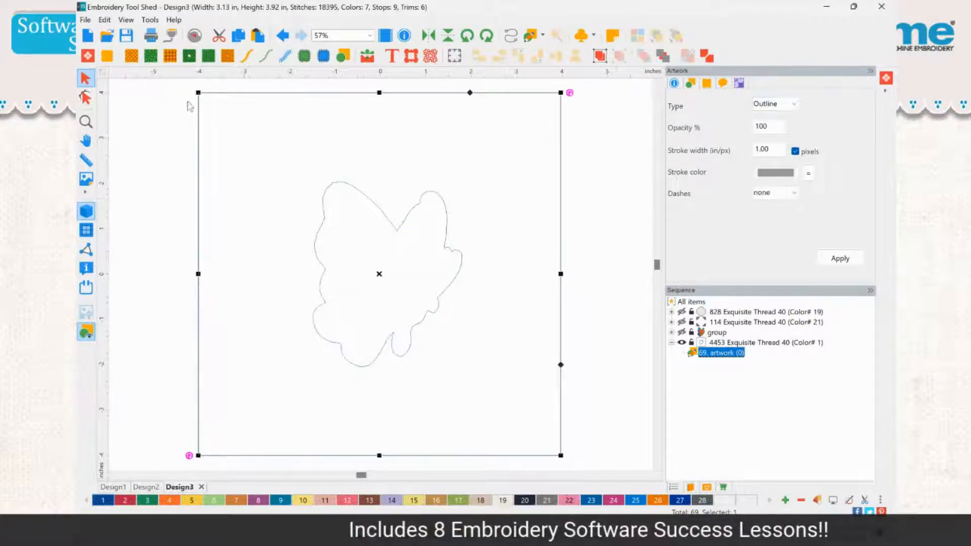
{"action": "left_click", "coordinate": [189, 61]}
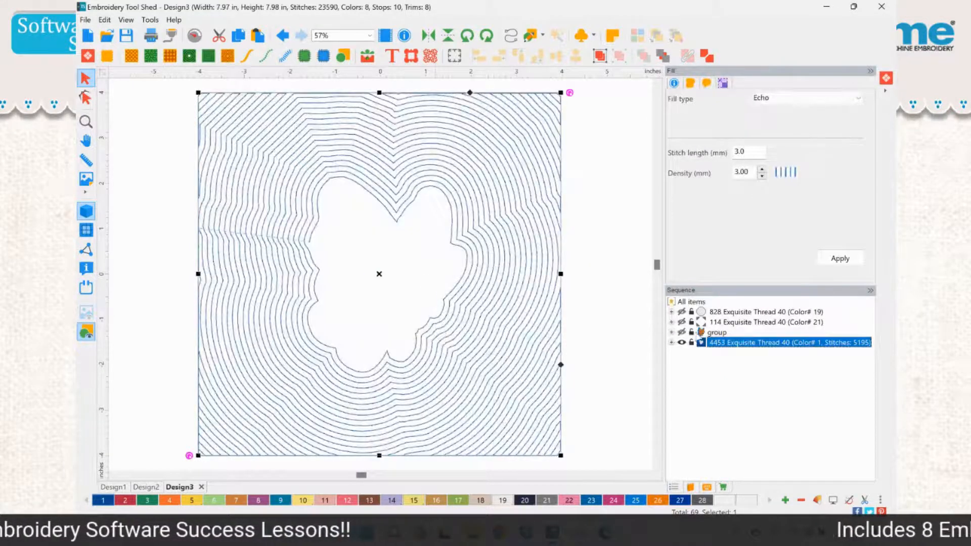
{"action": "left_click", "coordinate": [683, 334]}
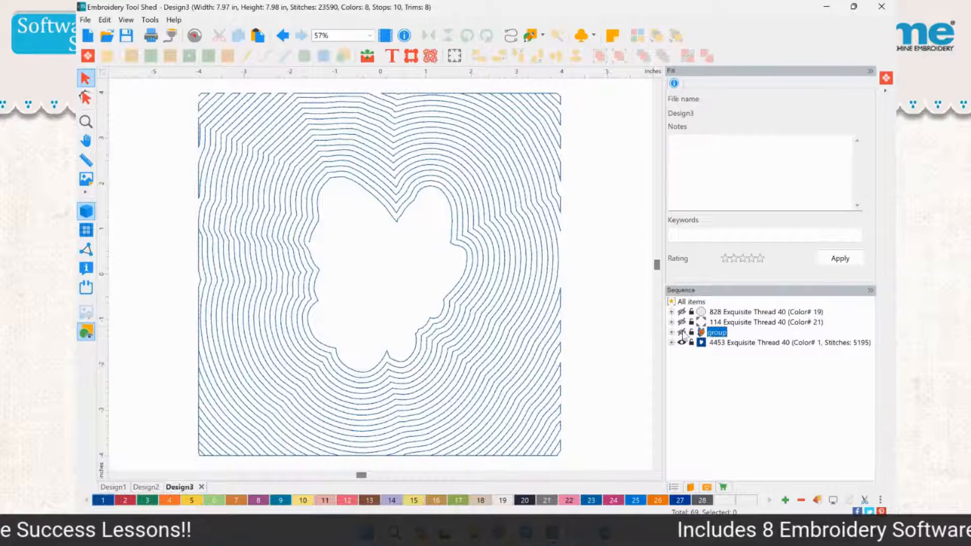
{"action": "left_click", "coordinate": [682, 332]}
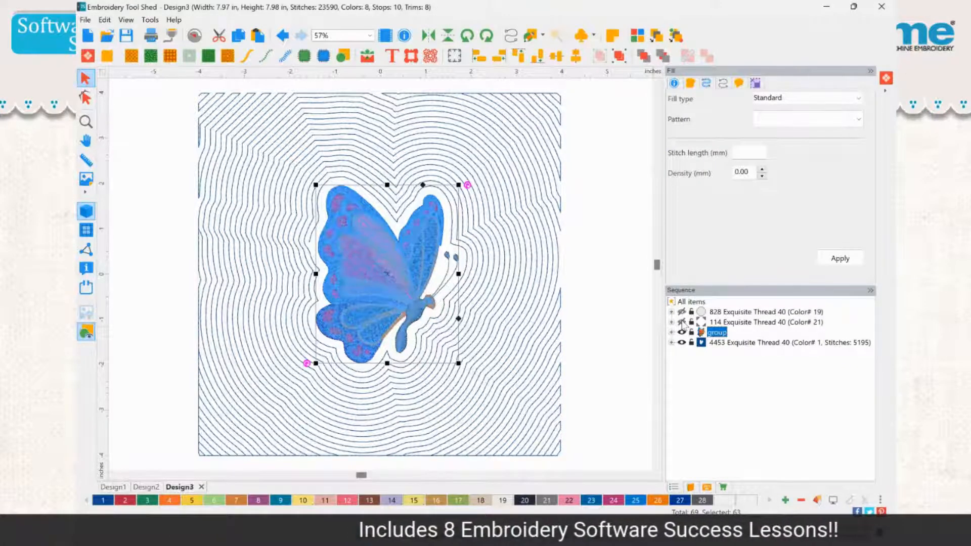
- Show both hidden Snowball block layers again, colors 19 and 21, and clear the selection
{"action": "left_click", "coordinate": [681, 323]}
{"action": "left_click", "coordinate": [682, 312]}
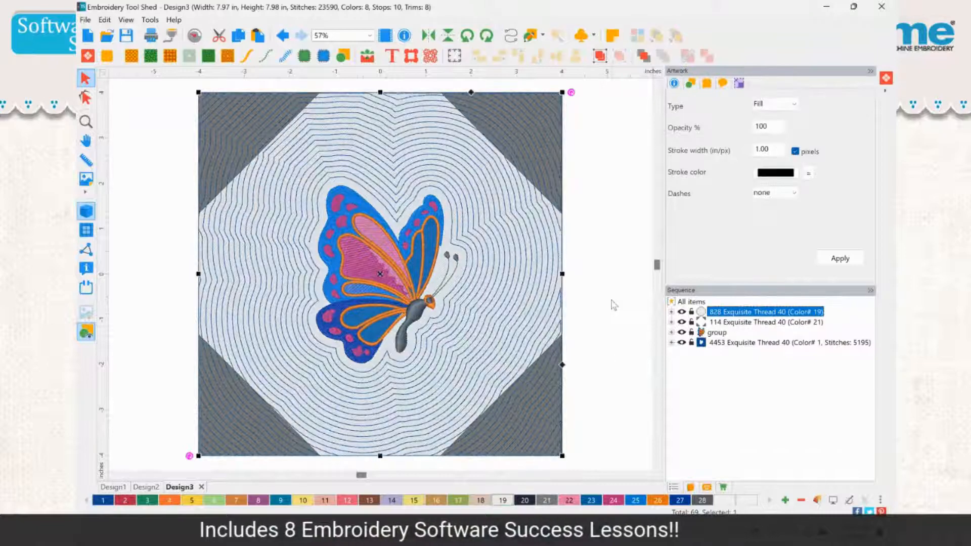
{"action": "left_click", "coordinate": [614, 304]}
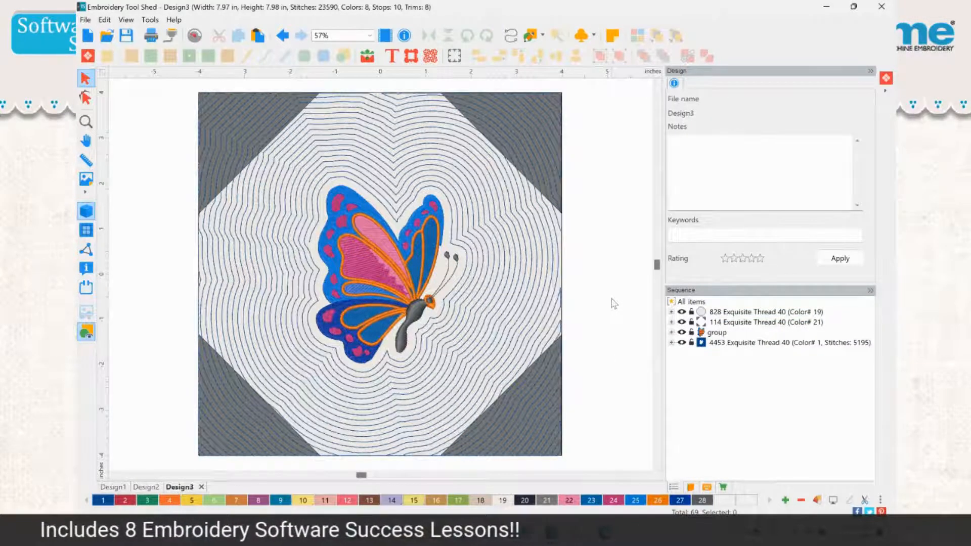
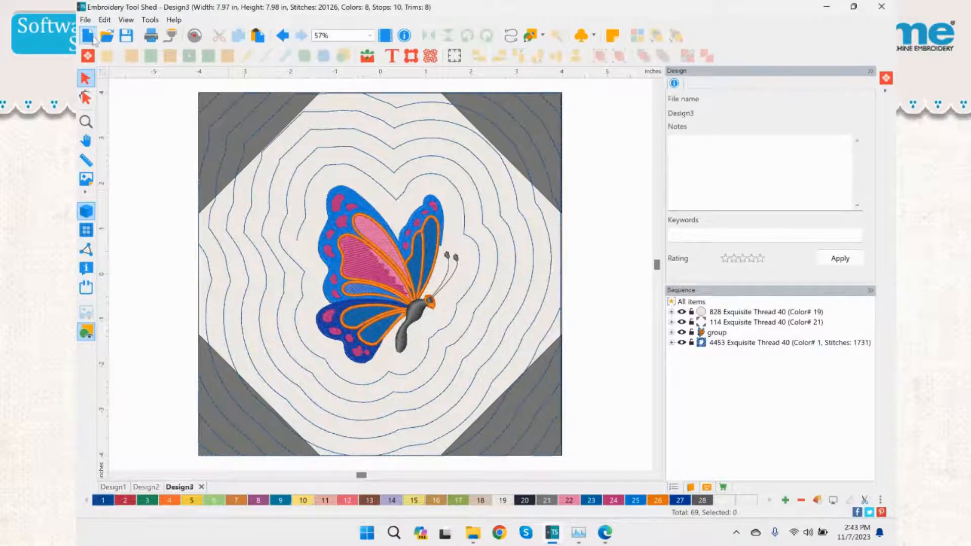
- Open the quilt block library for Design4 and browse categories including Misc Blocks, Six Patch, Southwest, Pieced Flowers, Nine Patch and Foundation Blocks
{"action": "left_click", "coordinate": [88, 56]}
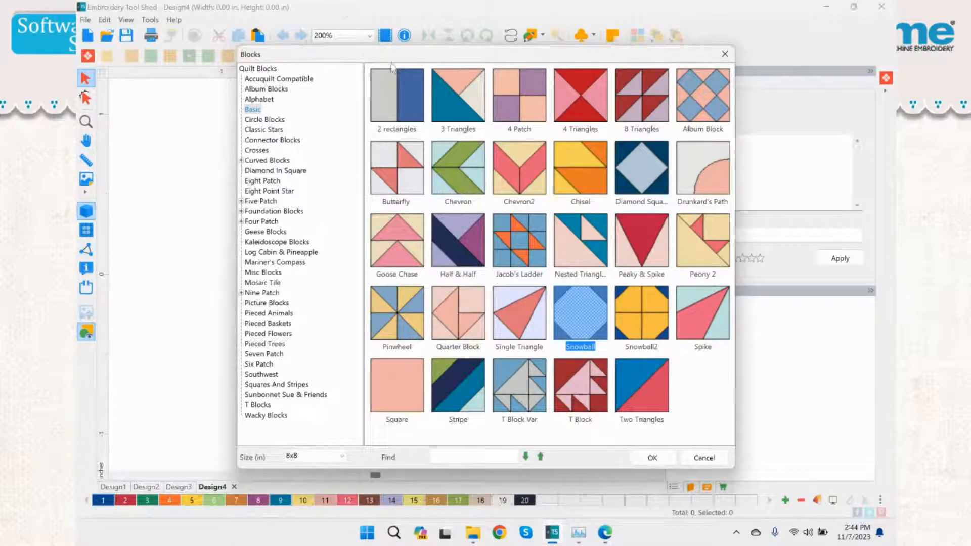
{"action": "left_click", "coordinate": [277, 273]}
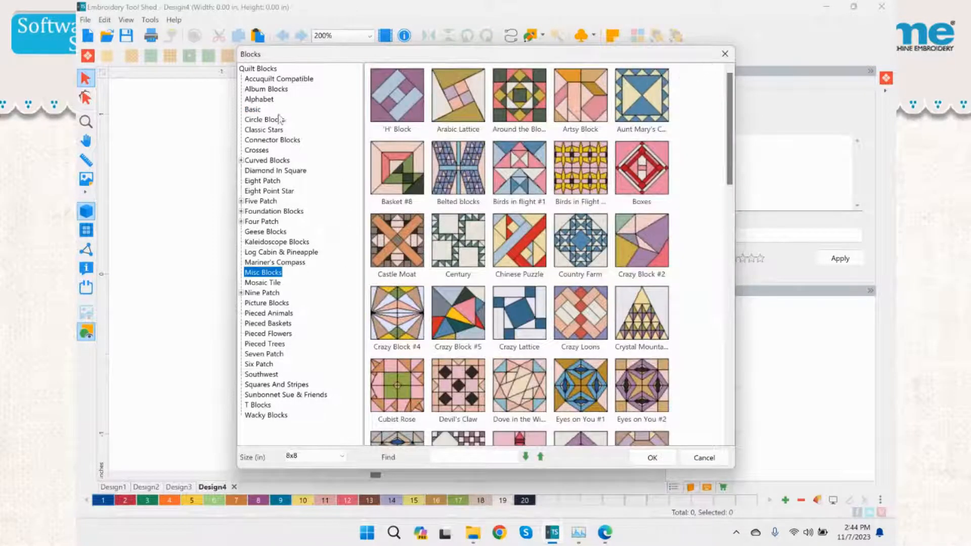
{"action": "left_click", "coordinate": [262, 344]}
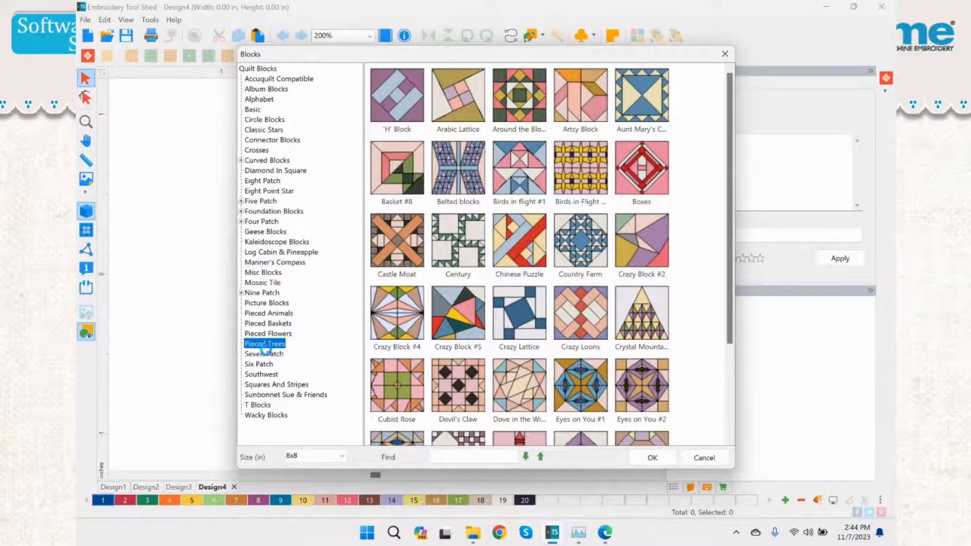
{"action": "left_click", "coordinate": [262, 354]}
{"action": "left_click", "coordinate": [260, 365]}
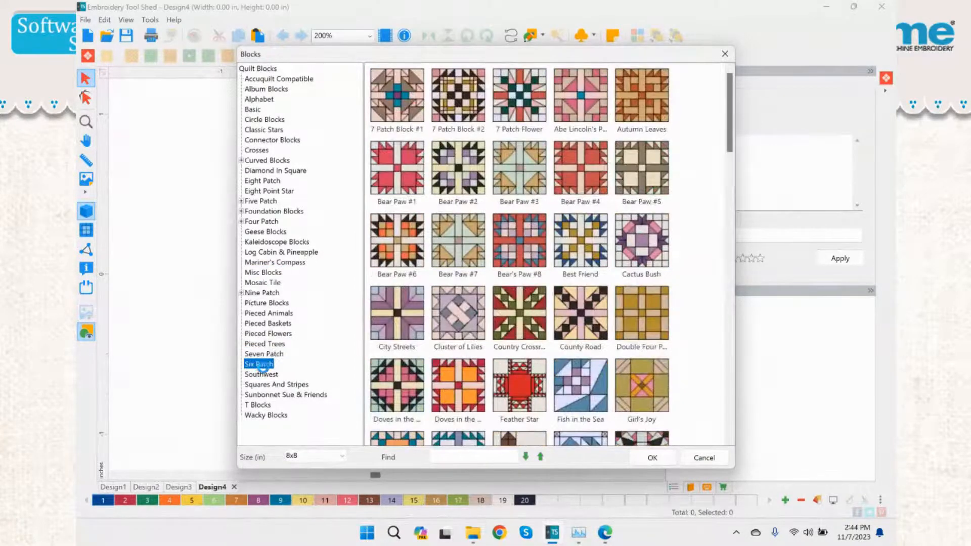
{"action": "left_click", "coordinate": [261, 376]}
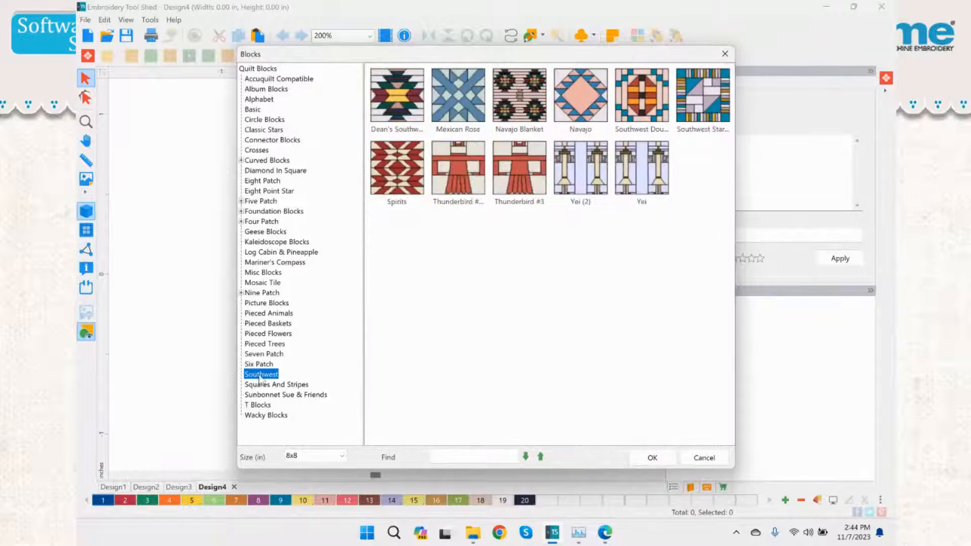
{"action": "left_click", "coordinate": [263, 336]}
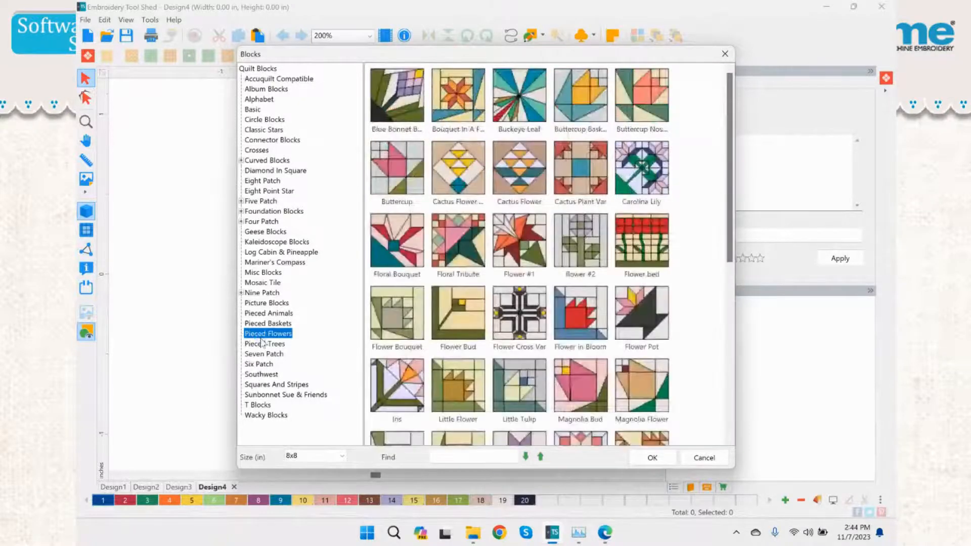
{"action": "double_click", "coordinate": [259, 293]}
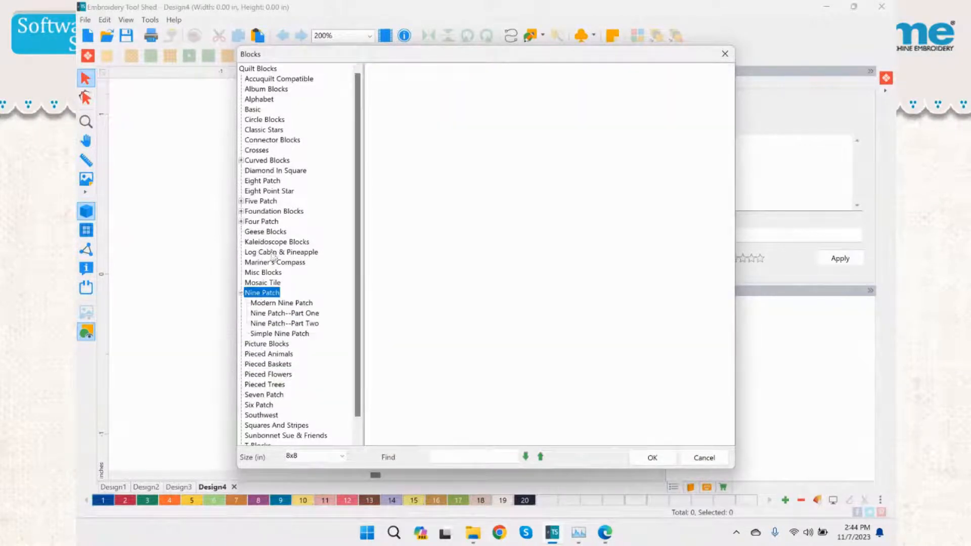
{"action": "double_click", "coordinate": [267, 212]}
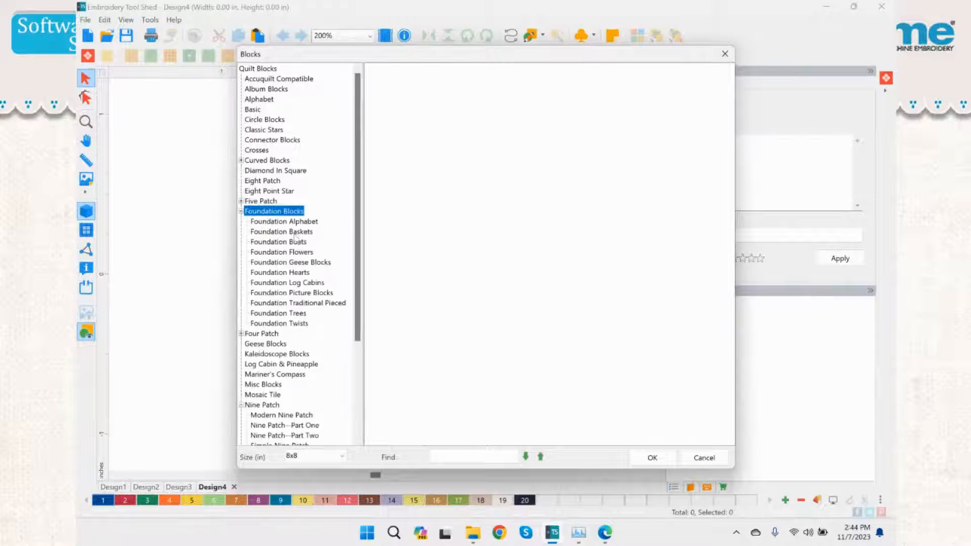
- Insert the 8x8 Paper Twist block from the Foundation Twists category and deselect it
{"action": "left_click", "coordinate": [292, 324]}
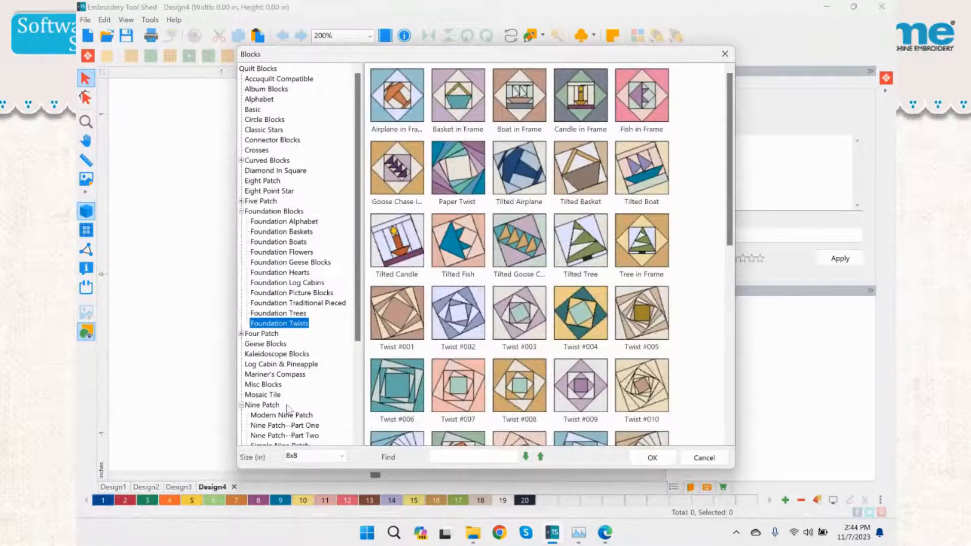
{"action": "scroll", "coordinate": [287, 409], "scroll_direction": "down", "scroll_amount": 4}
{"action": "left_click", "coordinate": [385, 396]}
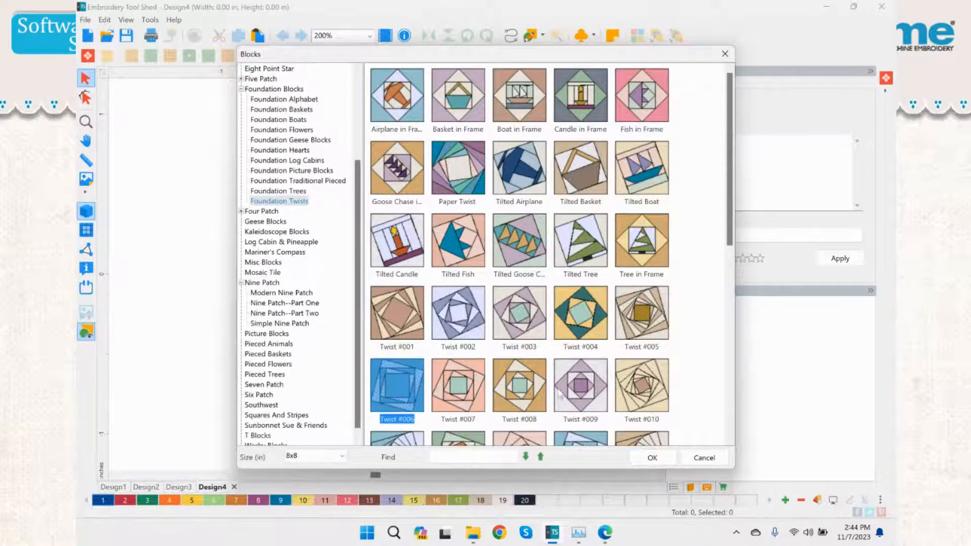
{"action": "left_click", "coordinate": [457, 185]}
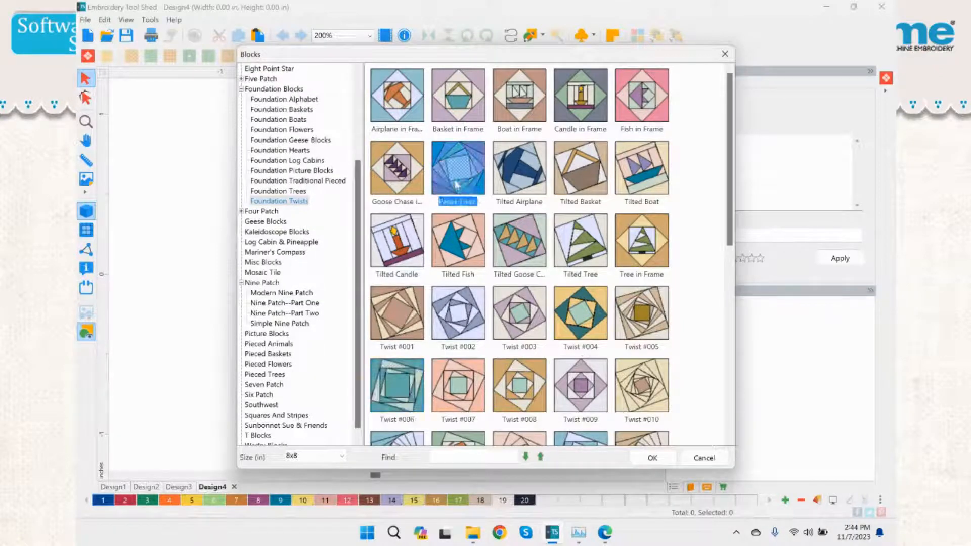
{"action": "double_click", "coordinate": [458, 181]}
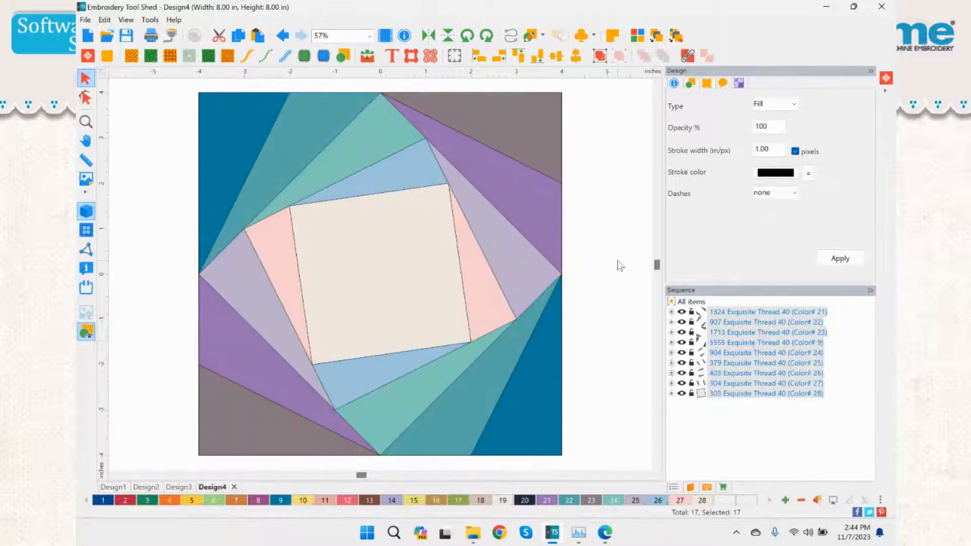
{"action": "left_click", "coordinate": [620, 267]}
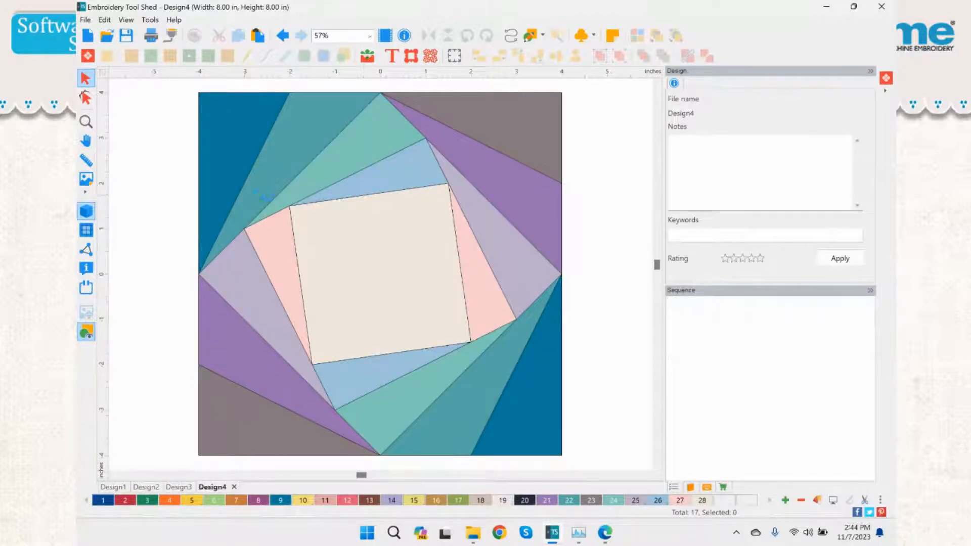
- Apply a width and height of 8.00 in to the whole Paper Twist block, and group all its pieces
{"action": "left_click", "coordinate": [259, 195]}
{"action": "left_click", "coordinate": [743, 83]}
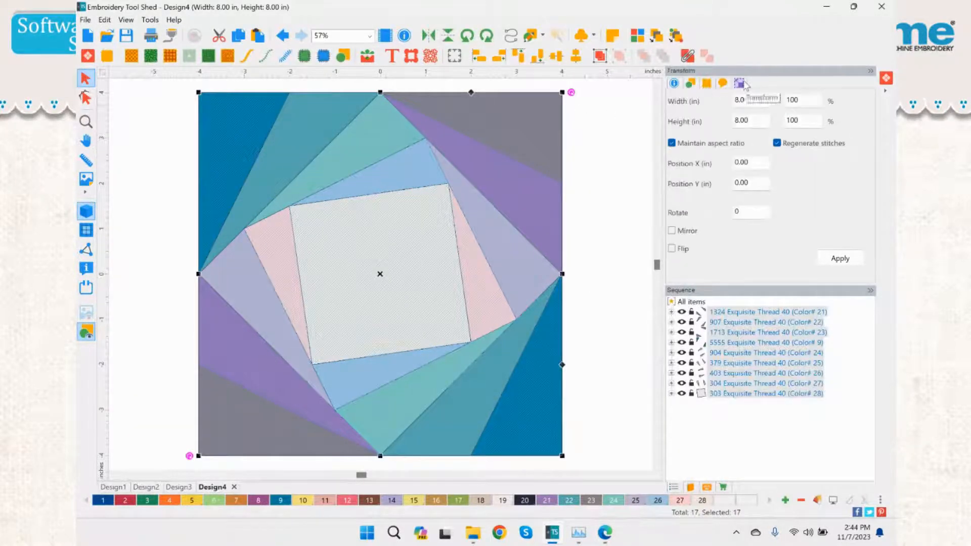
{"action": "double_click", "coordinate": [748, 99]}
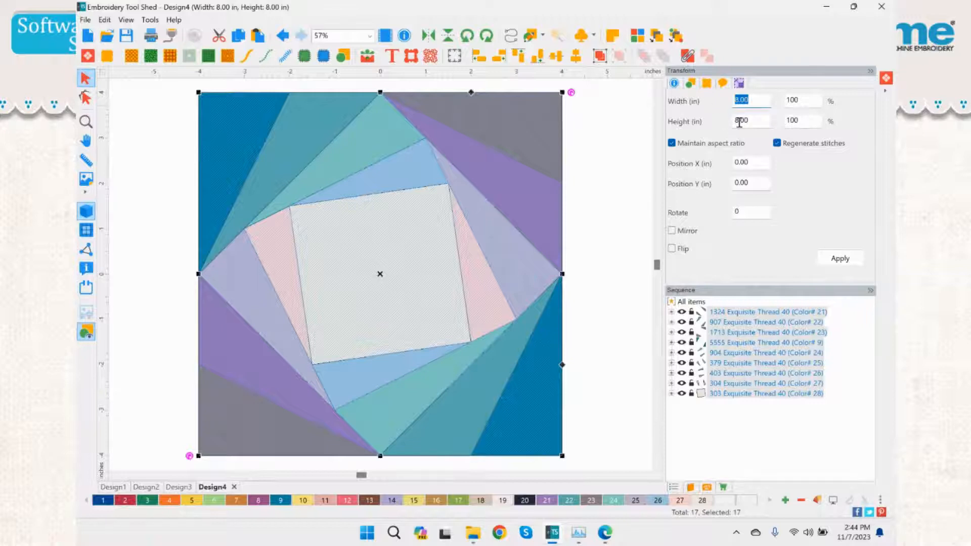
{"action": "left_click_drag", "start_coordinate": [757, 121], "coordinate": [731, 118]}
{"action": "double_click", "coordinate": [750, 101]}
{"action": "left_click", "coordinate": [840, 259]}
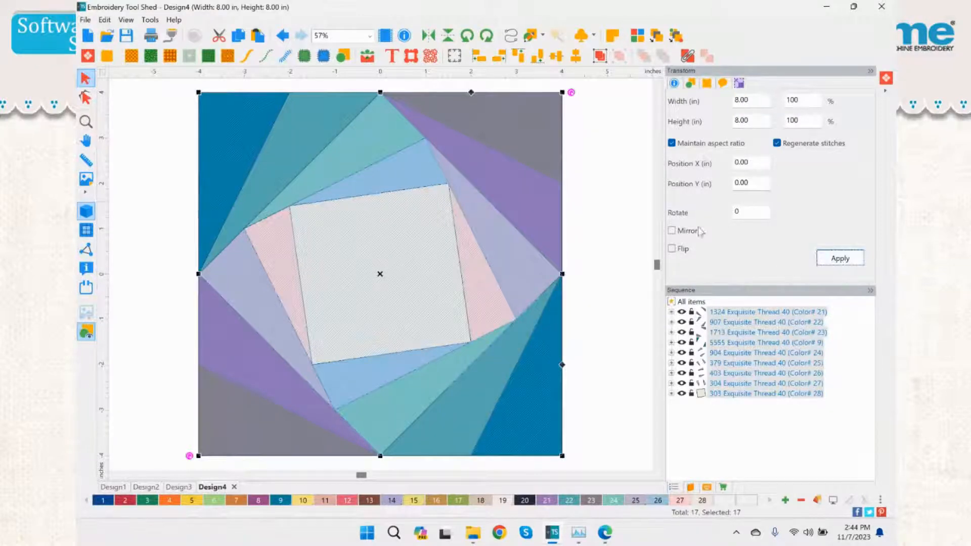
{"action": "left_click", "coordinate": [601, 62]}
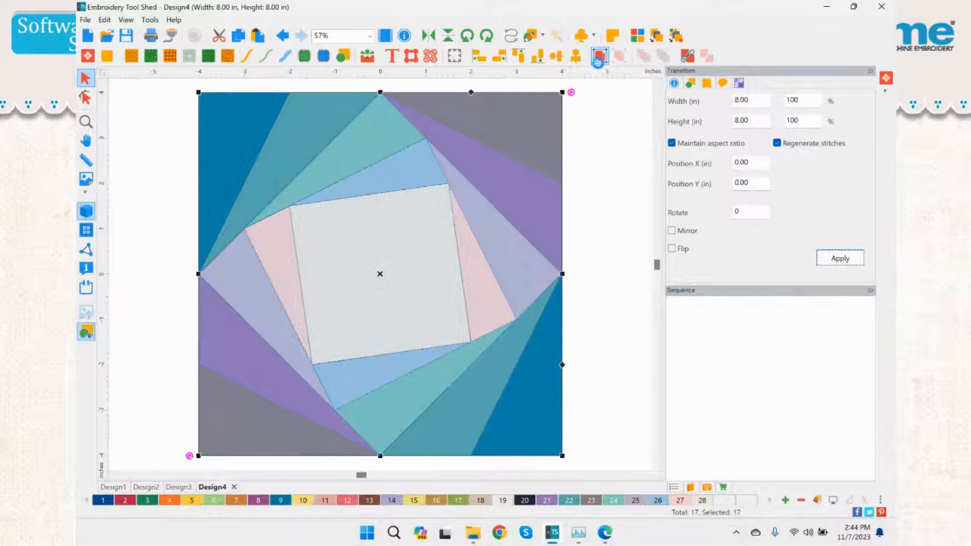
{"action": "left_click", "coordinate": [606, 150]}
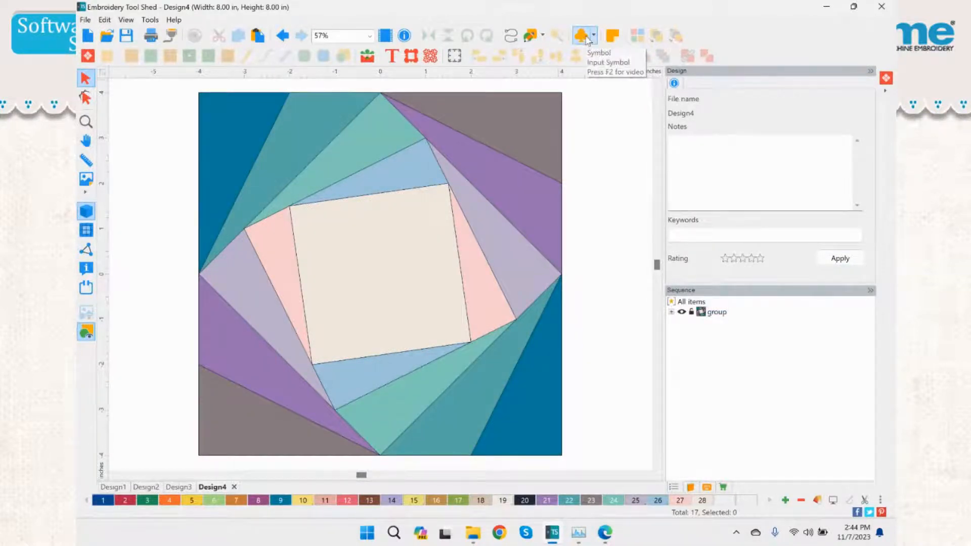
- Draw a row of connected stitch16 special motifs in varied sizes, about 14 in wide, above the quilt block
{"action": "left_click", "coordinate": [594, 37]}
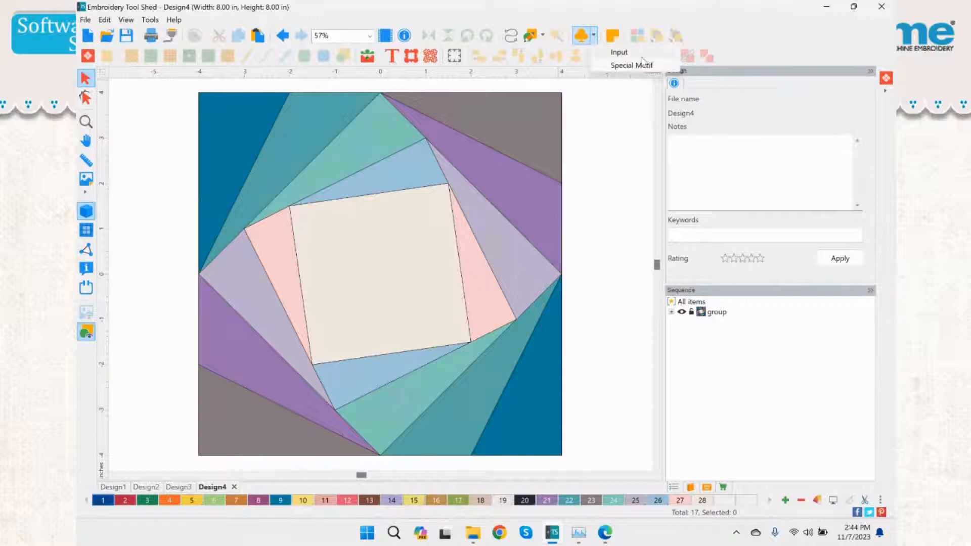
{"action": "left_click", "coordinate": [639, 68]}
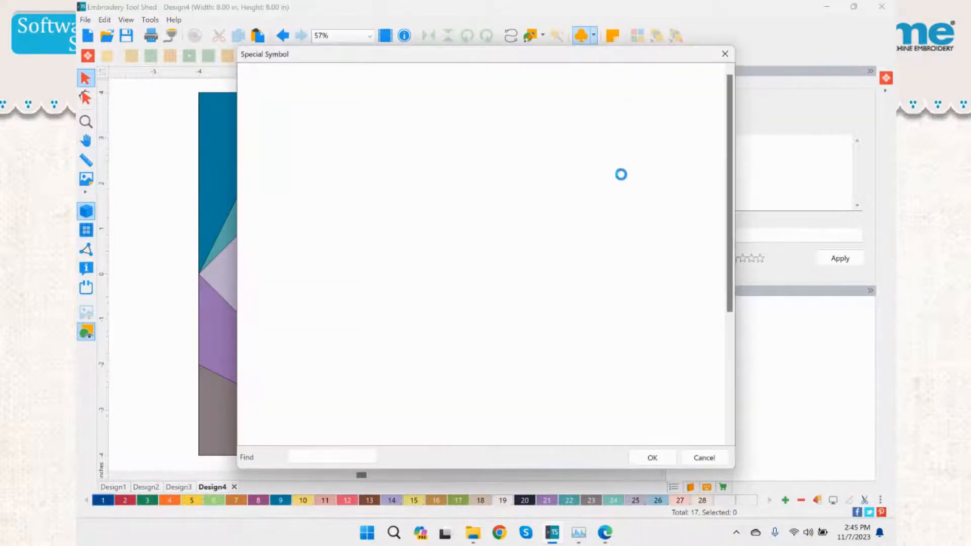
{"action": "left_click", "coordinate": [326, 165]}
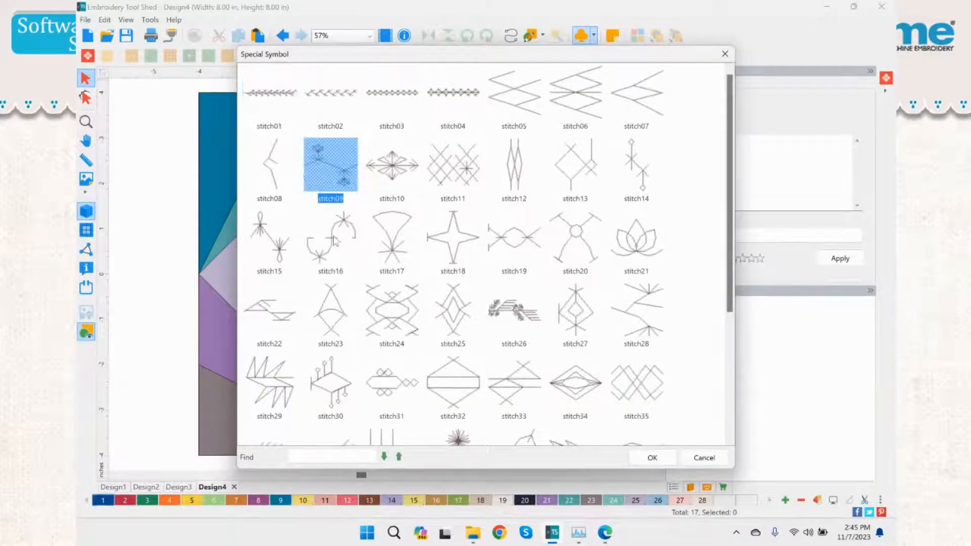
{"action": "left_click", "coordinate": [336, 240]}
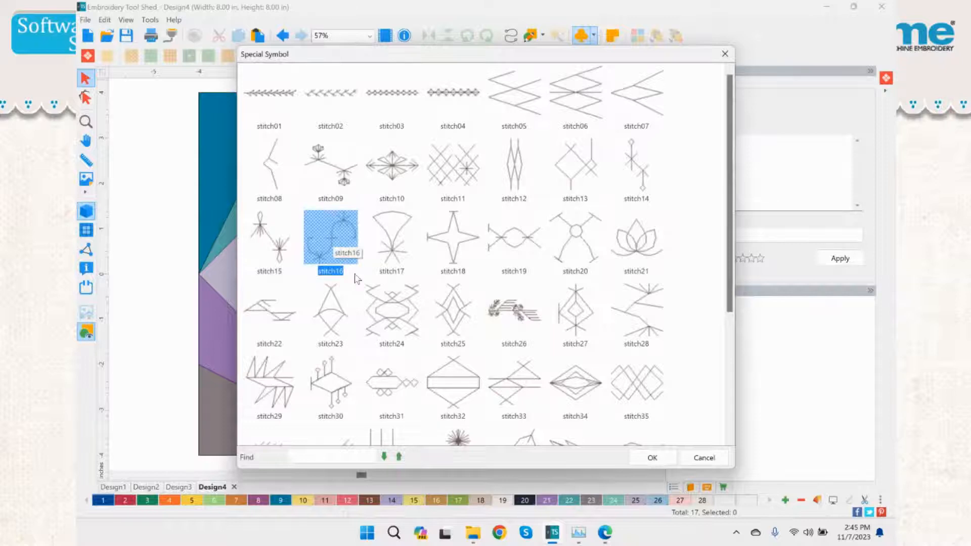
{"action": "double_click", "coordinate": [337, 245]}
{"action": "scroll", "coordinate": [172, 168], "scroll_direction": "down", "scroll_amount": 2}
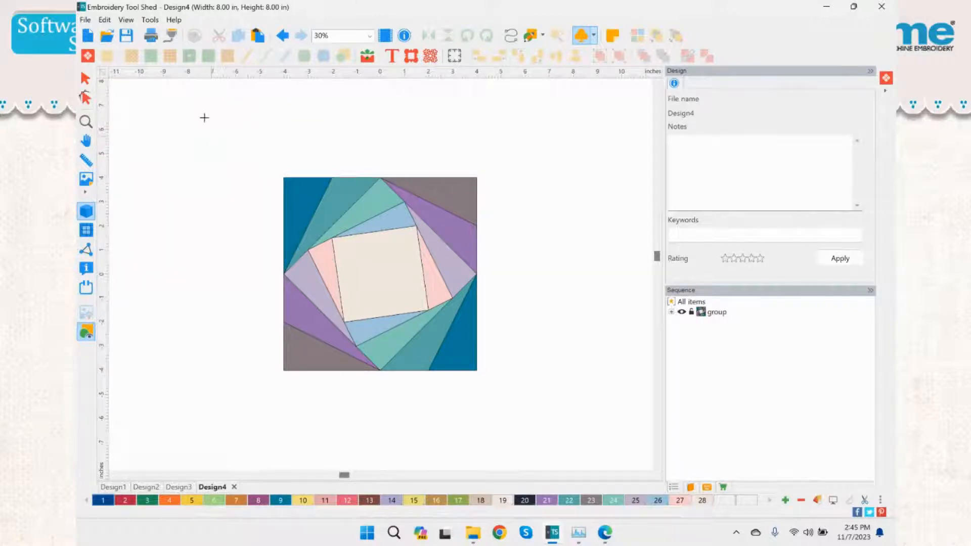
{"action": "left_click_drag", "start_coordinate": [186, 106], "coordinate": [257, 107]}
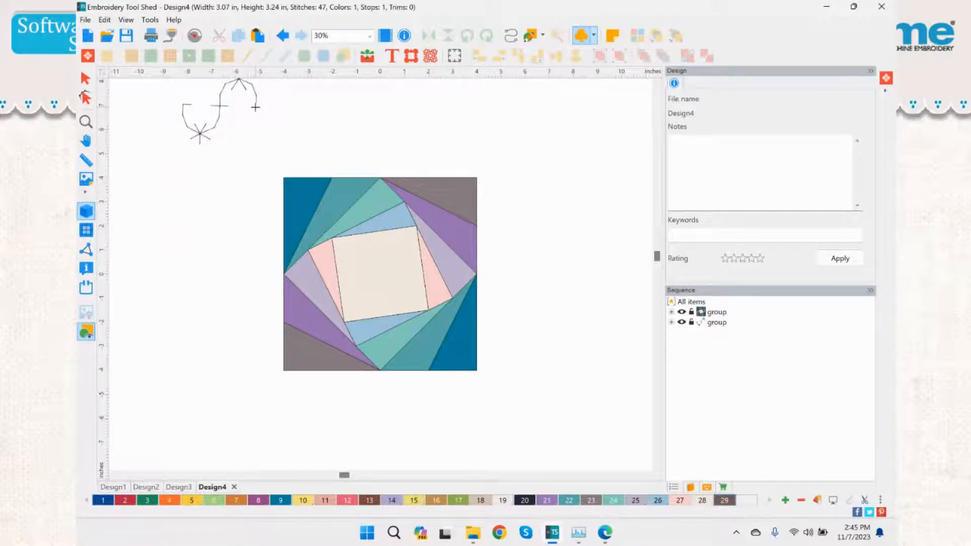
{"action": "left_click_drag", "start_coordinate": [258, 107], "coordinate": [521, 105]}
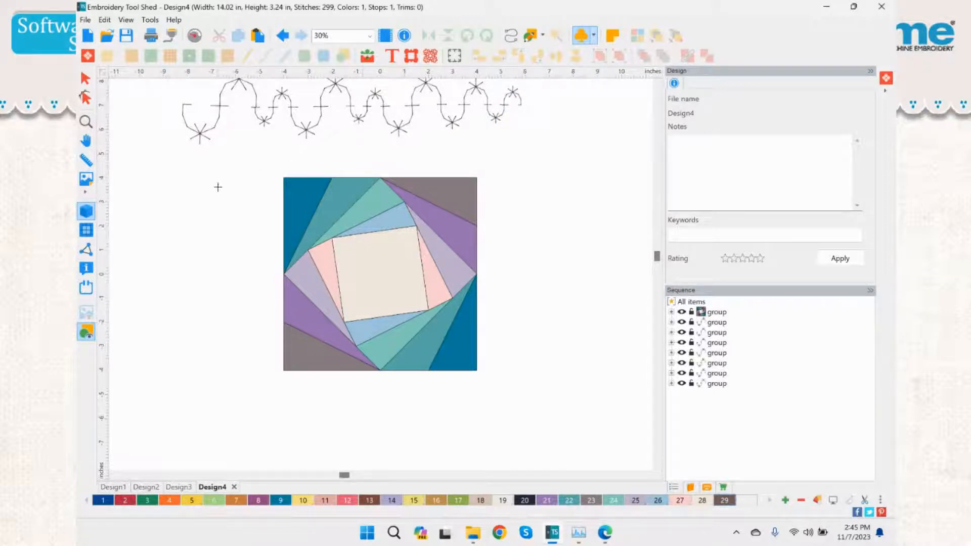
- Place five small stitch16 motifs at their default size end to end beside the quilt block
{"action": "left_click", "coordinate": [154, 221]}
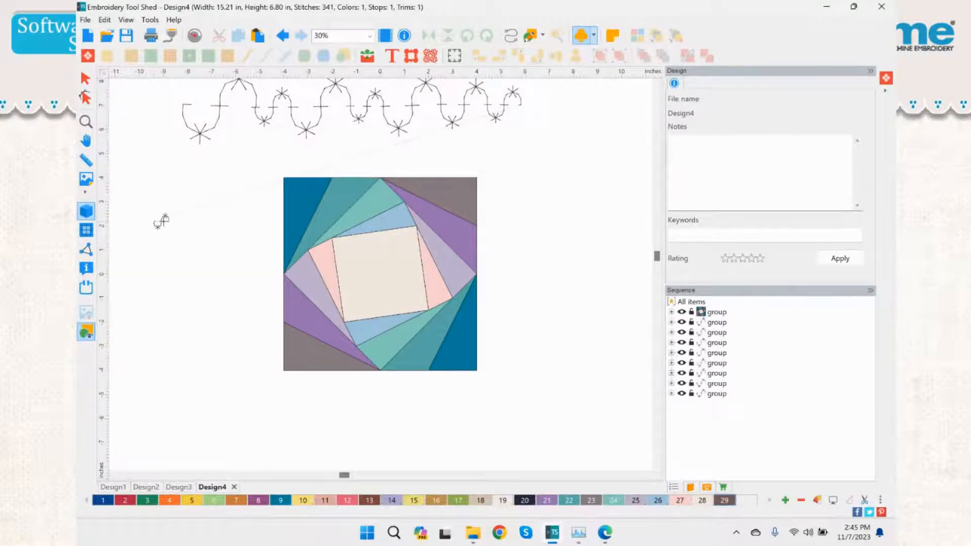
{"action": "left_click", "coordinate": [171, 222]}
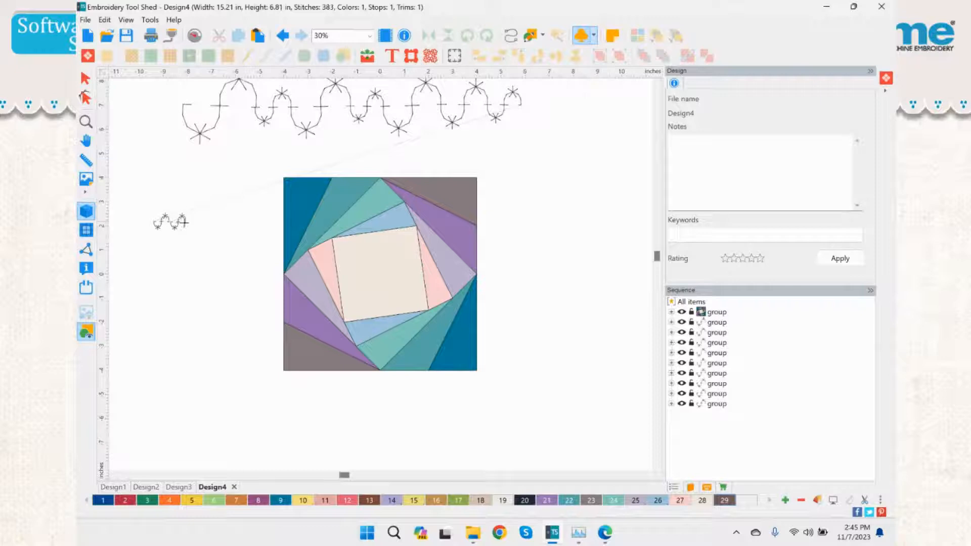
{"action": "left_click", "coordinate": [188, 222]}
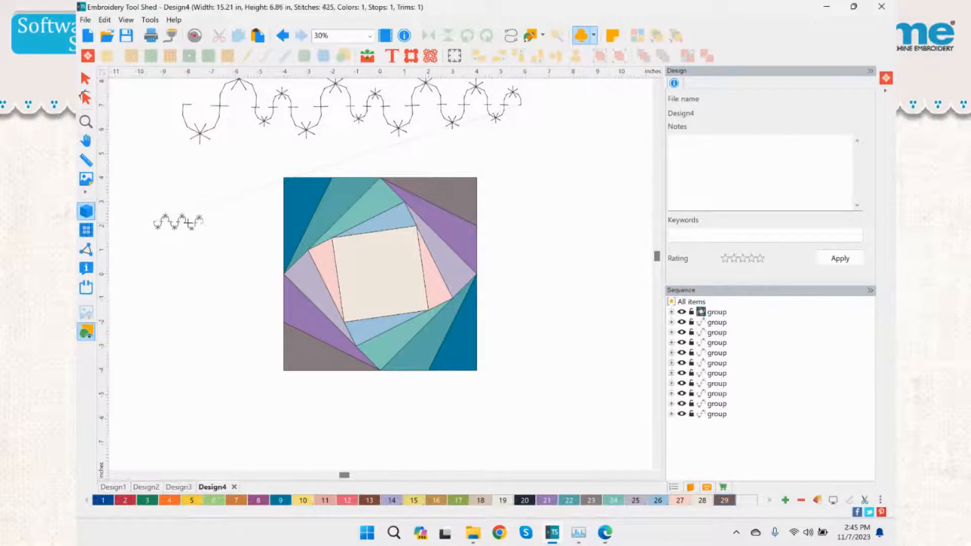
{"action": "left_click", "coordinate": [205, 222]}
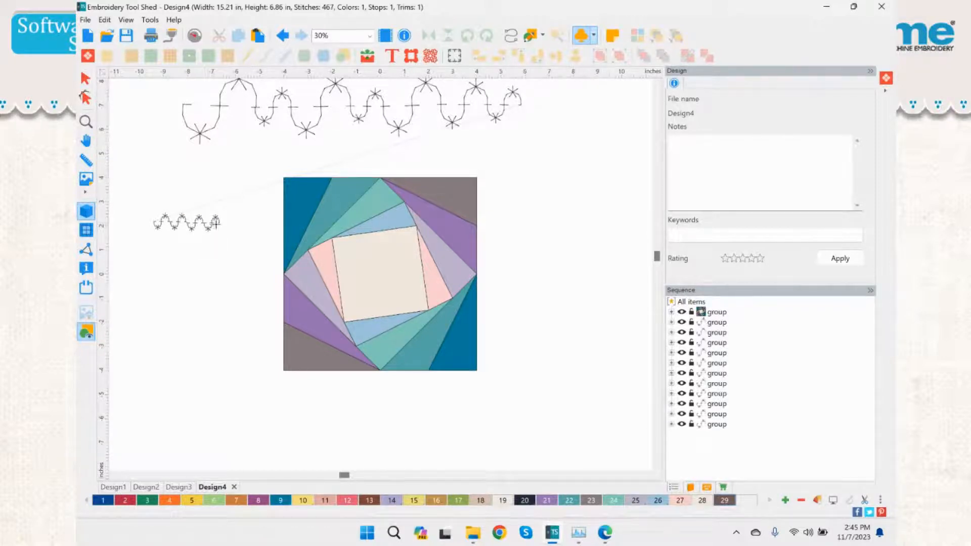
{"action": "left_click", "coordinate": [221, 224]}
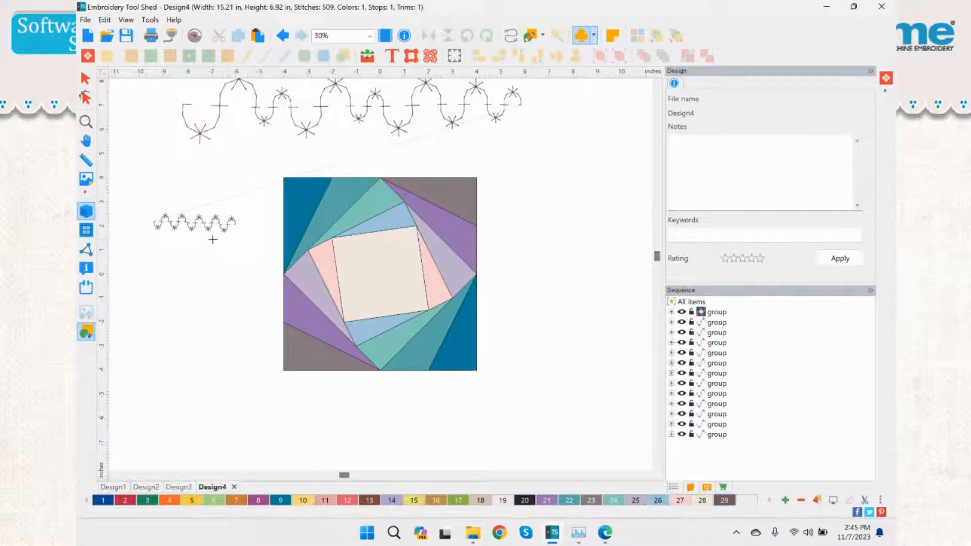
- Place eight stitch36 special motifs end to end along the straight seam between the light purple, light blue and pink patches of the Paper Twist block
{"action": "left_click", "coordinate": [86, 121]}
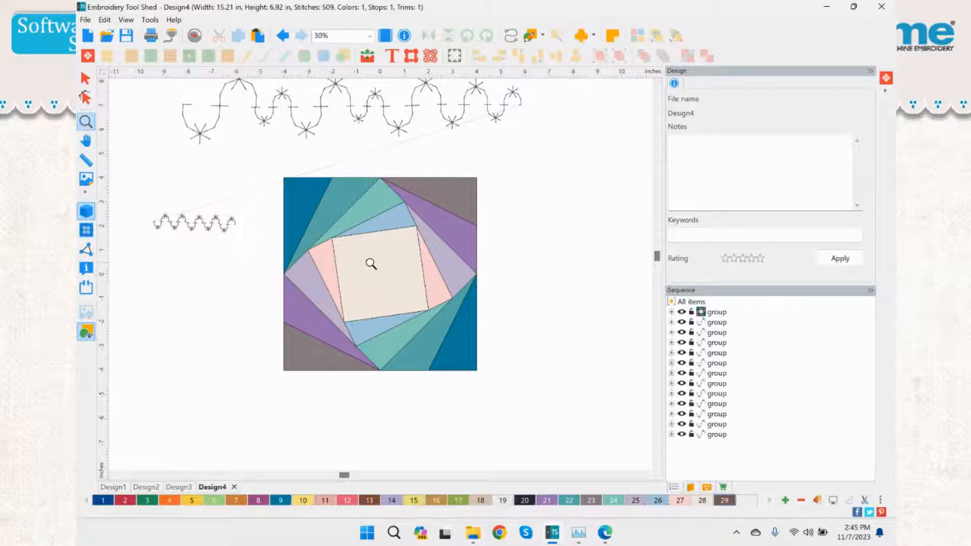
{"action": "left_click_drag", "start_coordinate": [275, 170], "coordinate": [467, 328]}
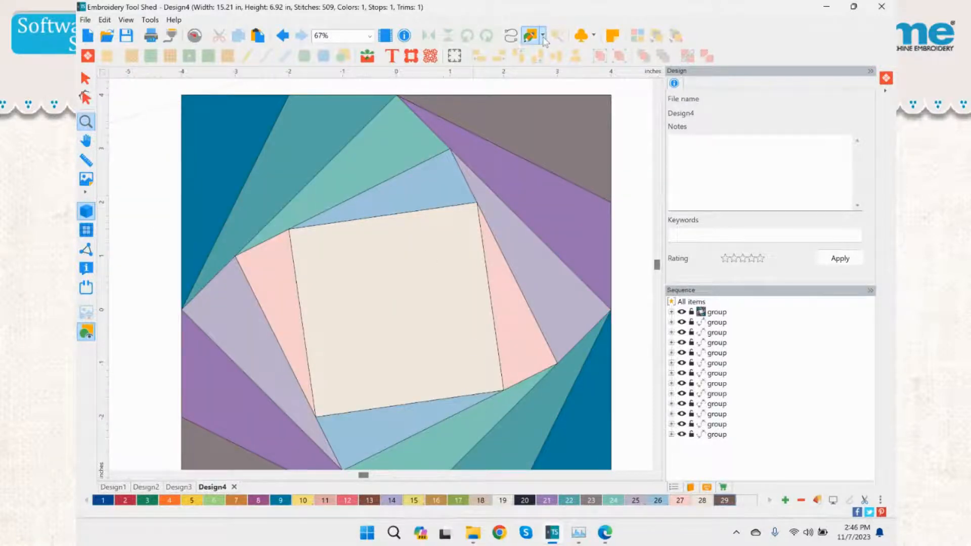
{"action": "left_click", "coordinate": [594, 35]}
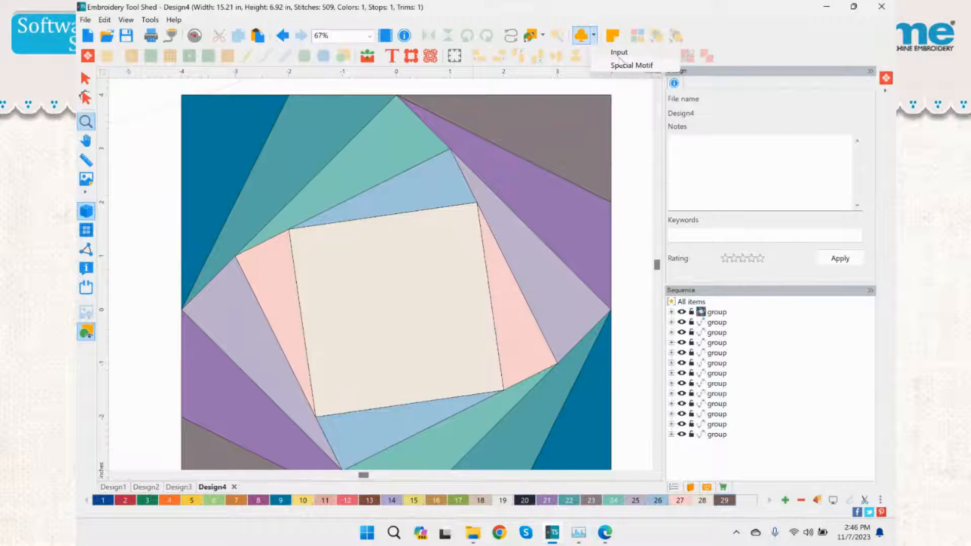
{"action": "left_click", "coordinate": [627, 65]}
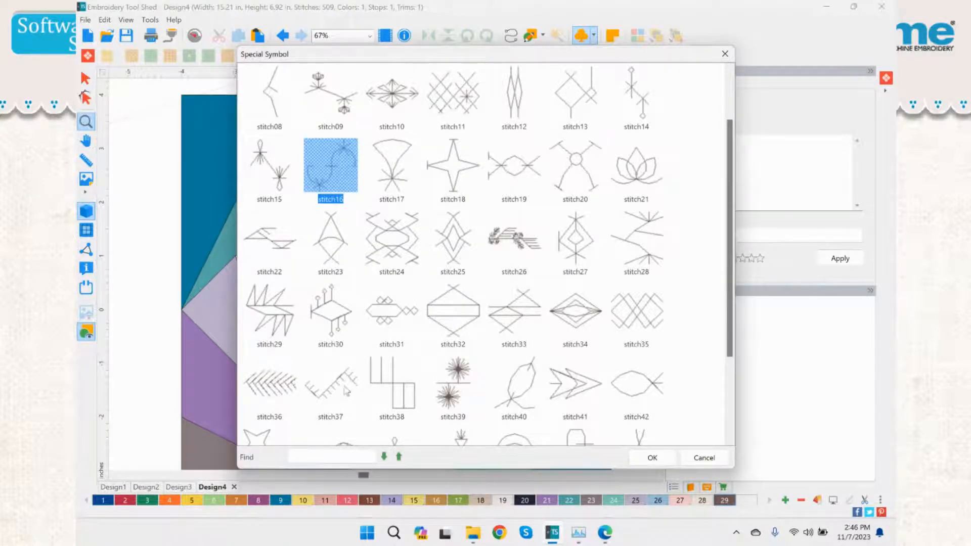
{"action": "double_click", "coordinate": [270, 376]}
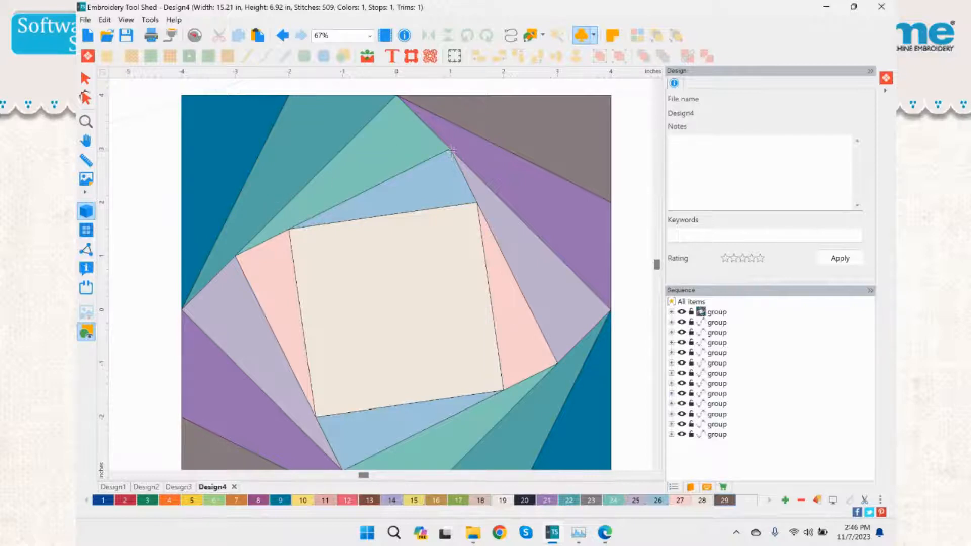
{"action": "left_click", "coordinate": [461, 171]}
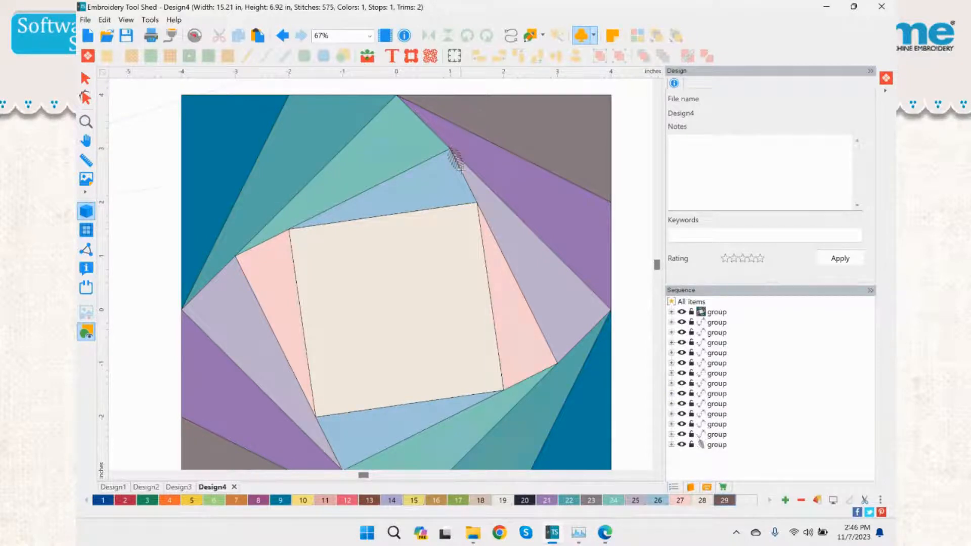
{"action": "left_click", "coordinate": [472, 198]}
{"action": "left_click", "coordinate": [482, 219]}
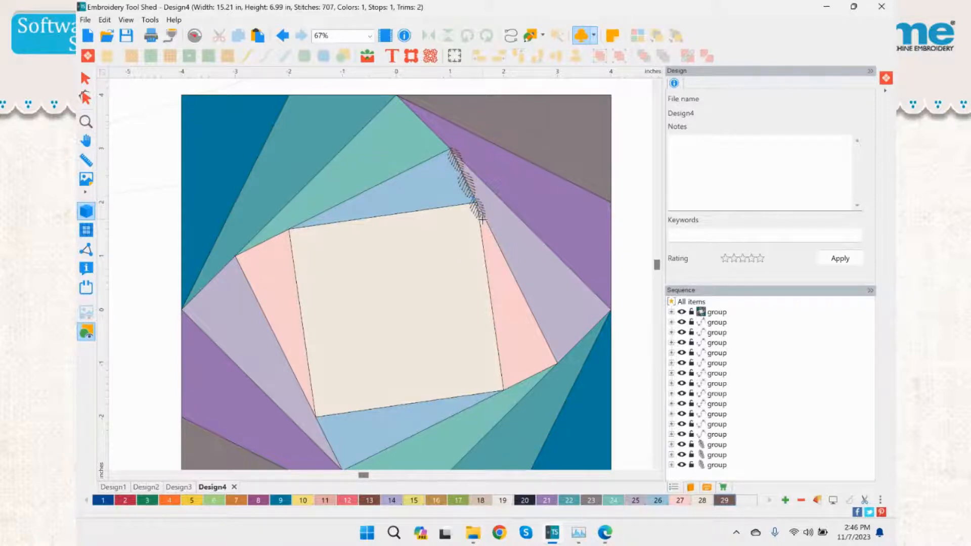
{"action": "left_click", "coordinate": [500, 251]}
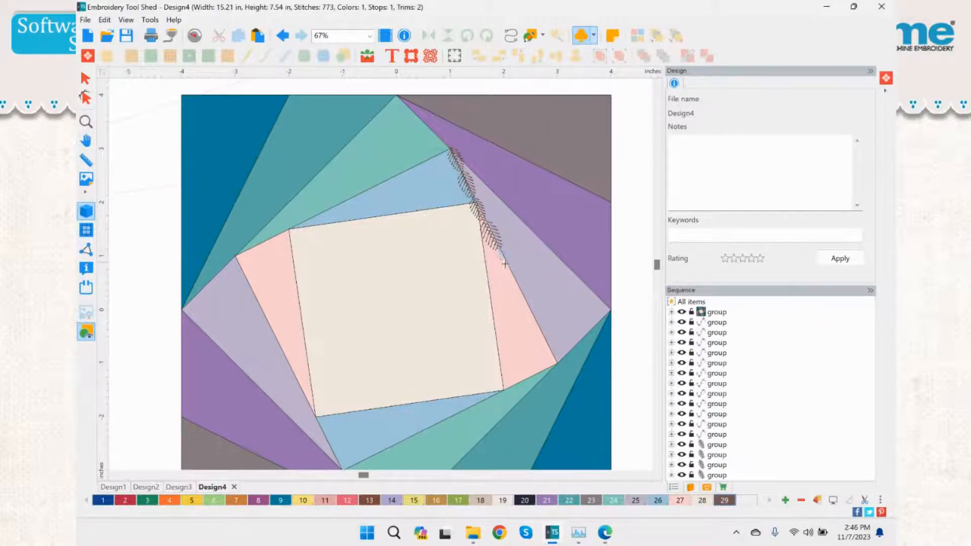
{"action": "left_click", "coordinate": [513, 278]}
{"action": "left_click", "coordinate": [527, 303]}
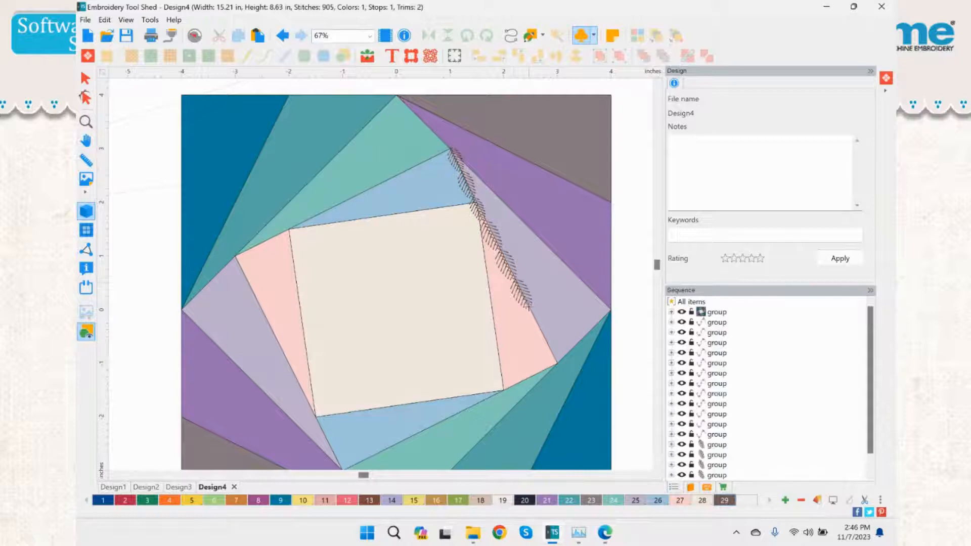
{"action": "left_click", "coordinate": [539, 332]}
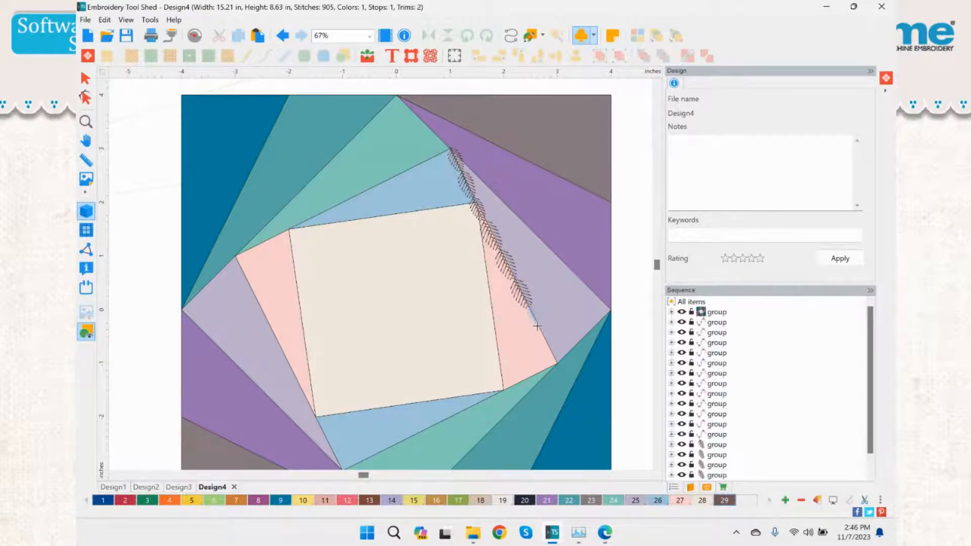
{"action": "left_click", "coordinate": [555, 360]}
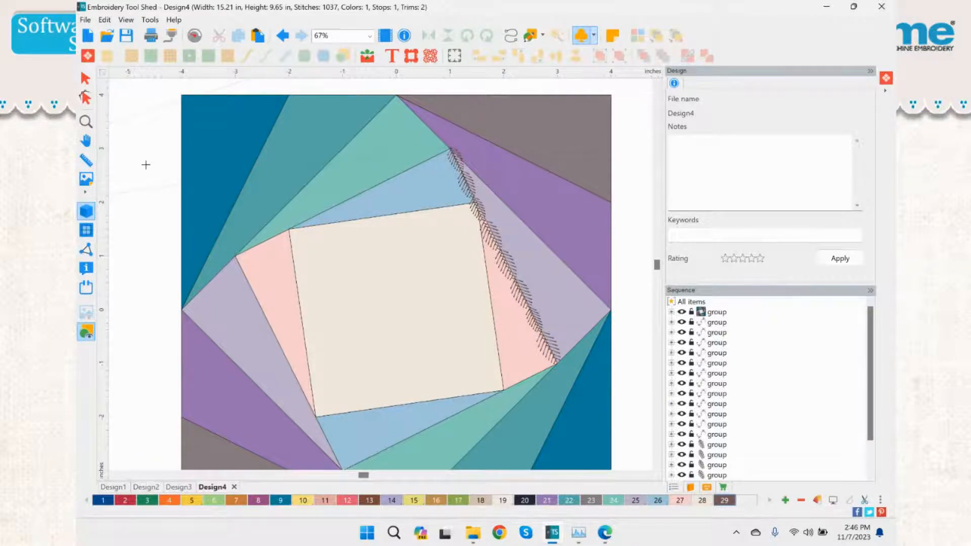
- Hide the Paper Twist block's artwork group so only the motif stitching shows
{"action": "left_click", "coordinate": [86, 122]}
{"action": "right_click", "coordinate": [213, 203]}
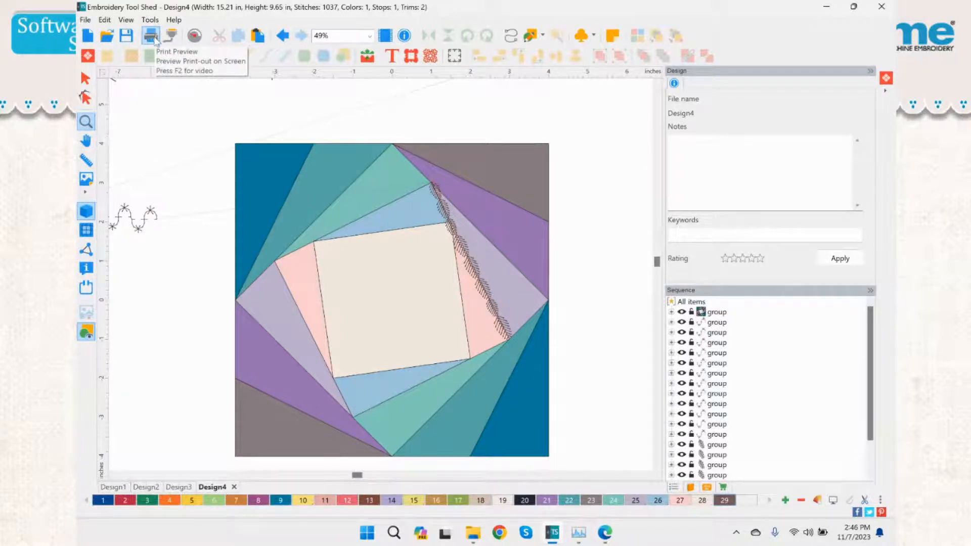
{"action": "left_click", "coordinate": [688, 314]}
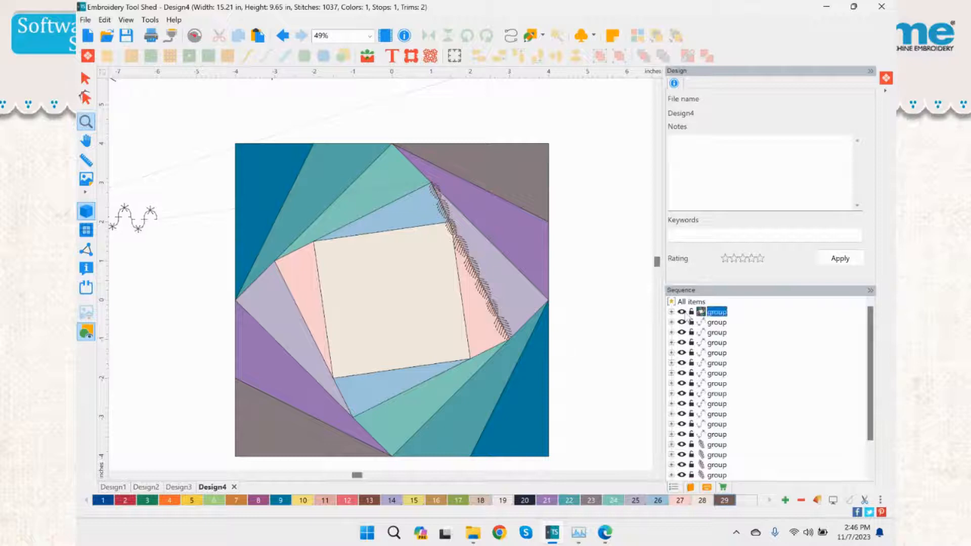
{"action": "left_click", "coordinate": [682, 312]}
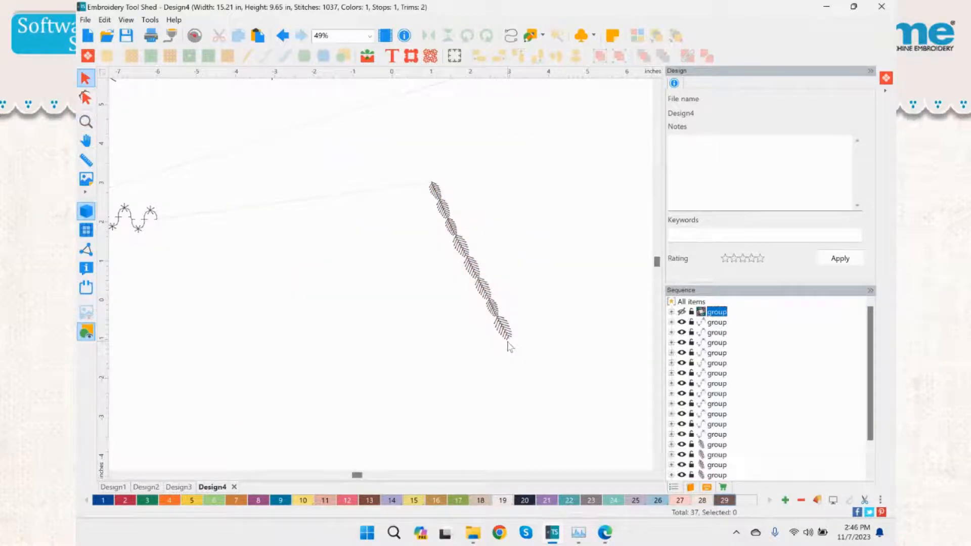
- In Design3, hide the two block artwork pieces behind the butterfly, and select the echo fill
{"action": "left_click", "coordinate": [180, 488]}
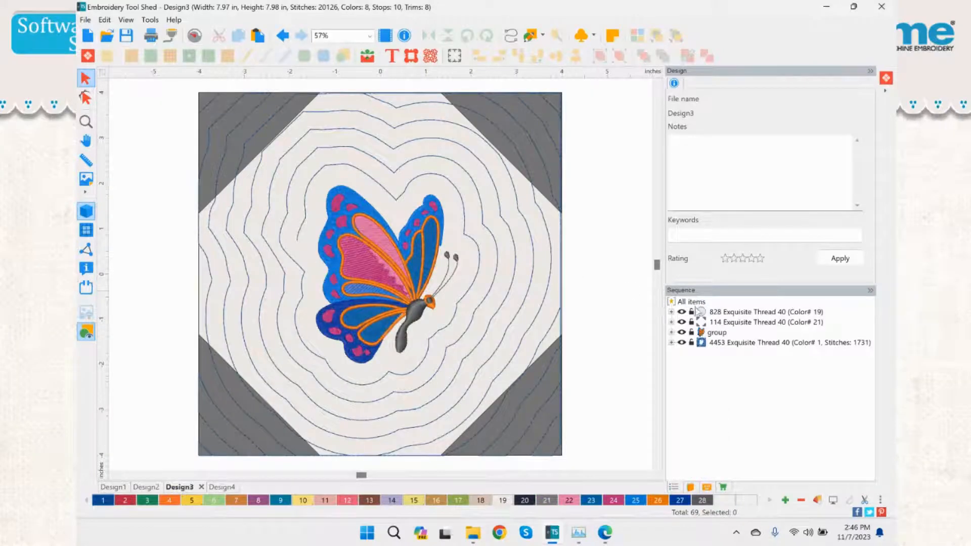
{"action": "left_click", "coordinate": [682, 312]}
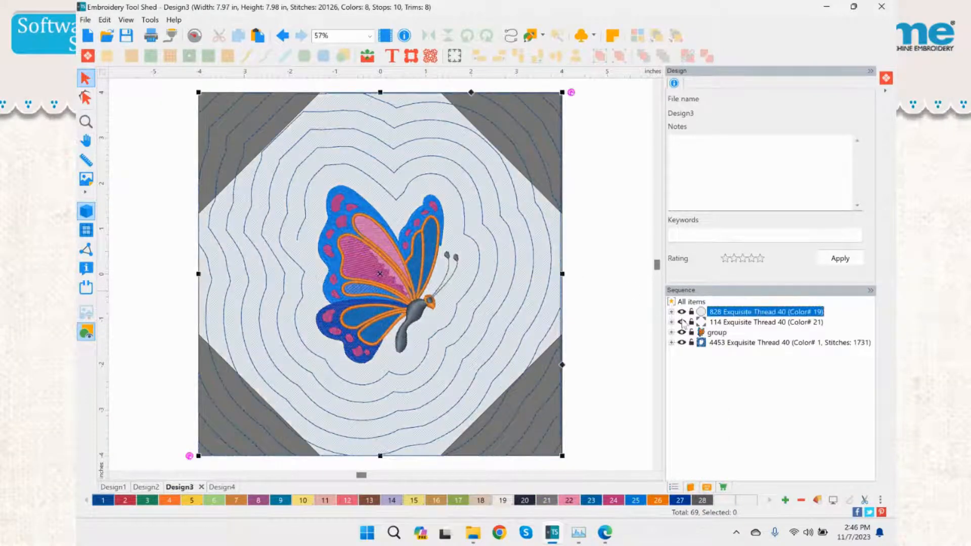
{"action": "left_click", "coordinate": [682, 322]}
{"action": "left_click", "coordinate": [682, 322]}
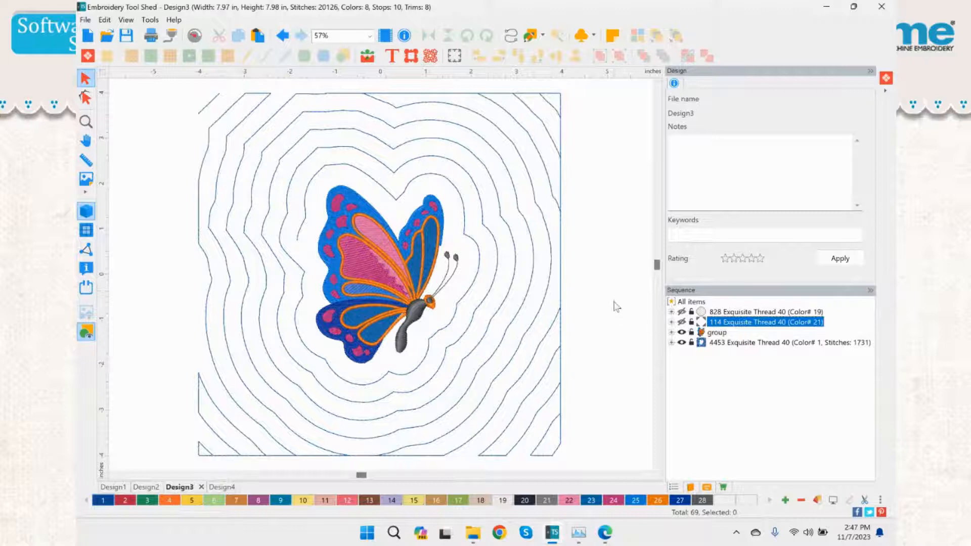
{"action": "scroll", "coordinate": [613, 313], "scroll_direction": "down", "scroll_amount": 1}
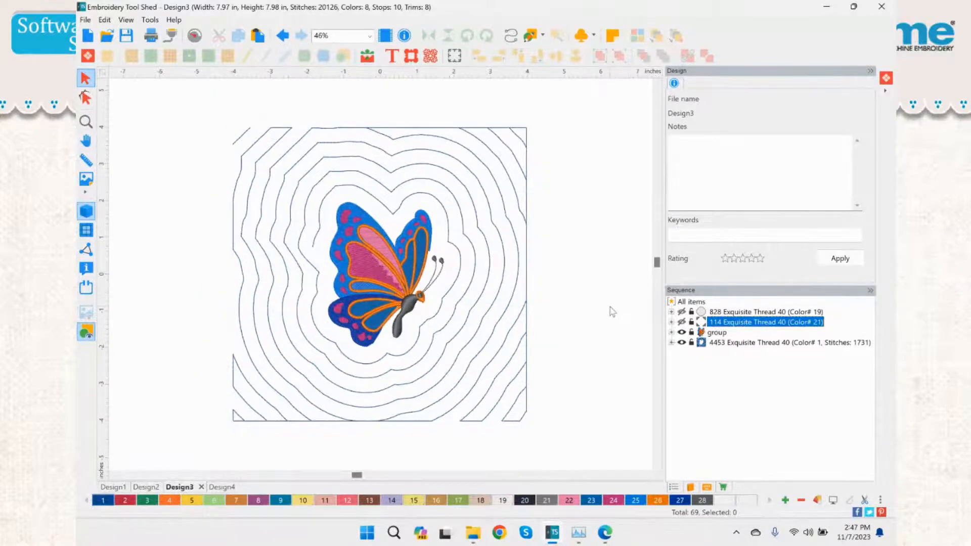
{"action": "left_click", "coordinate": [291, 170]}
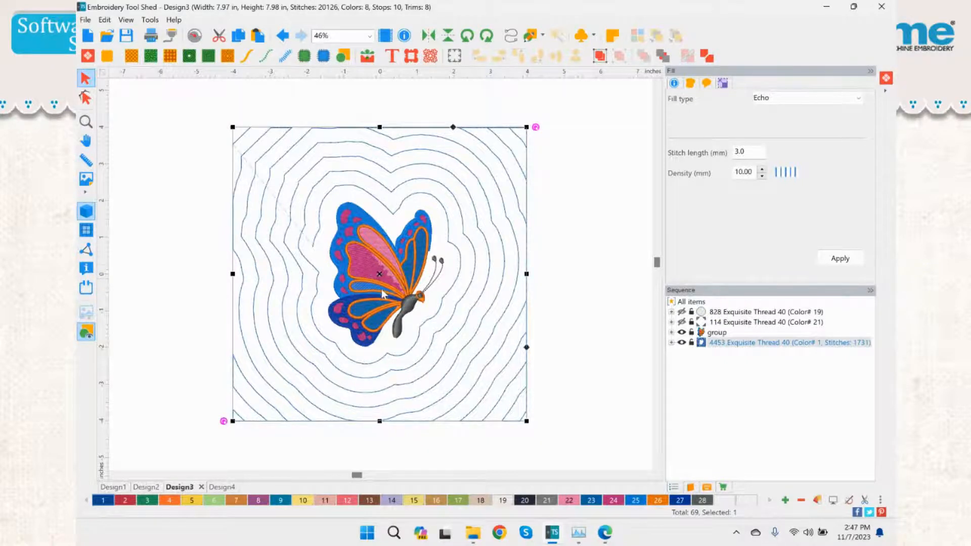
- Examine the machine file formats offered when saving Design2 under another name, and leave without saving
{"action": "left_click", "coordinate": [146, 487]}
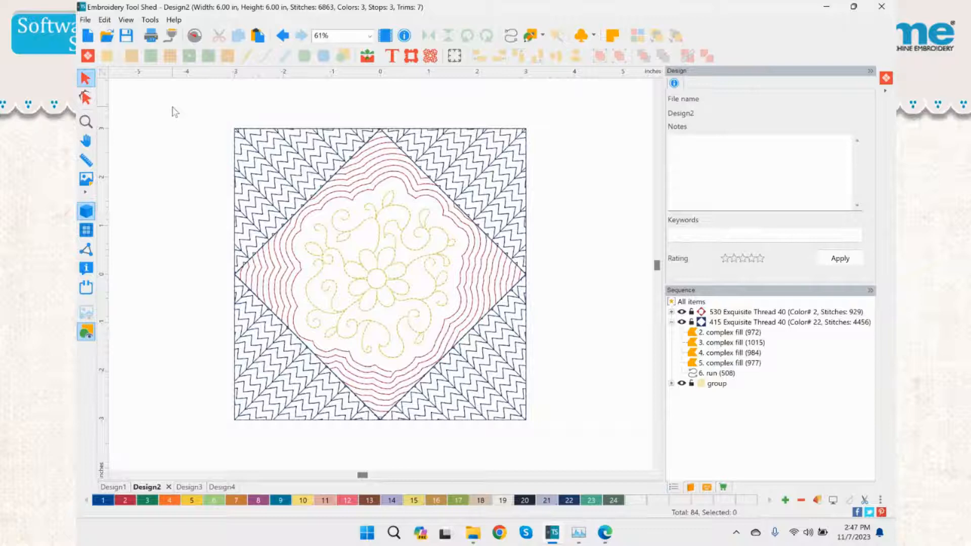
{"action": "left_click", "coordinate": [85, 20]}
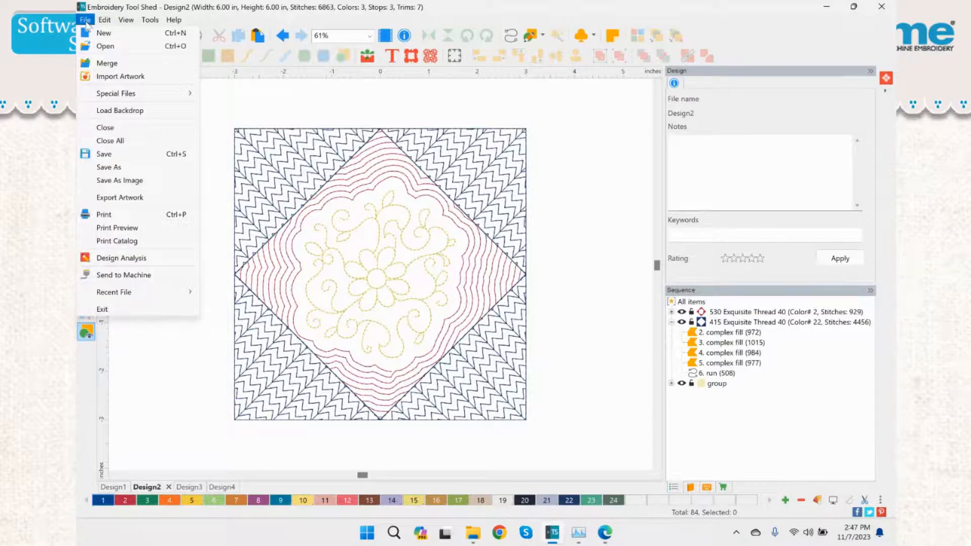
{"action": "left_click", "coordinate": [120, 167]}
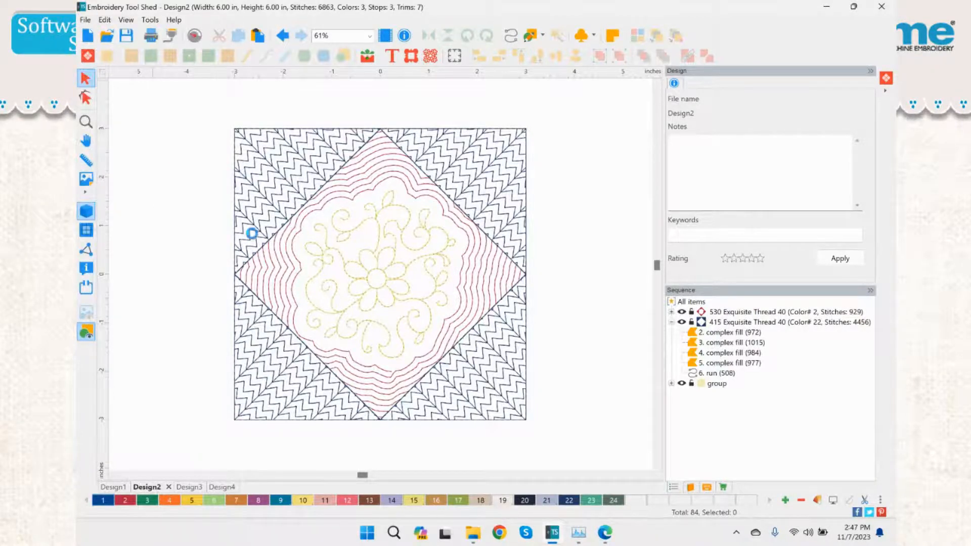
{"action": "left_click", "coordinate": [281, 258]}
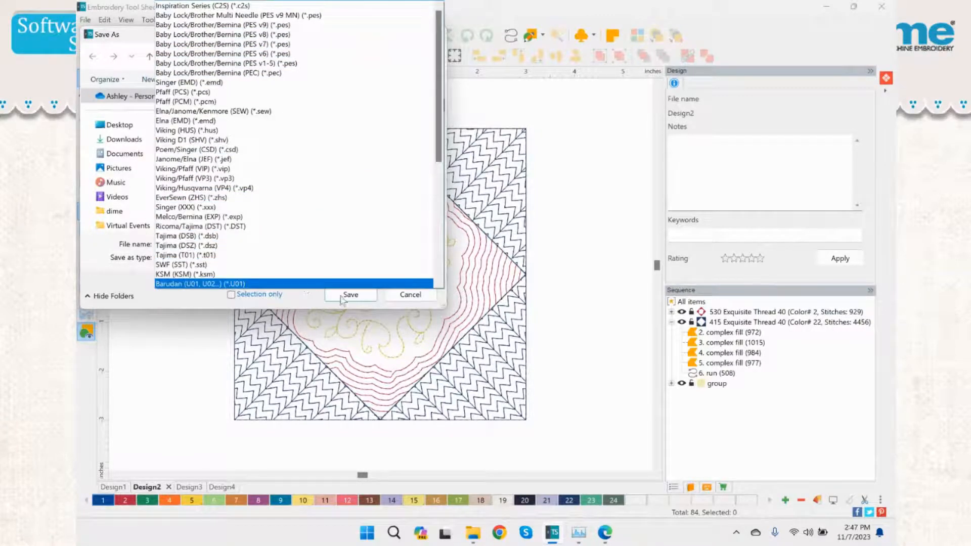
{"action": "left_click", "coordinate": [399, 302]}
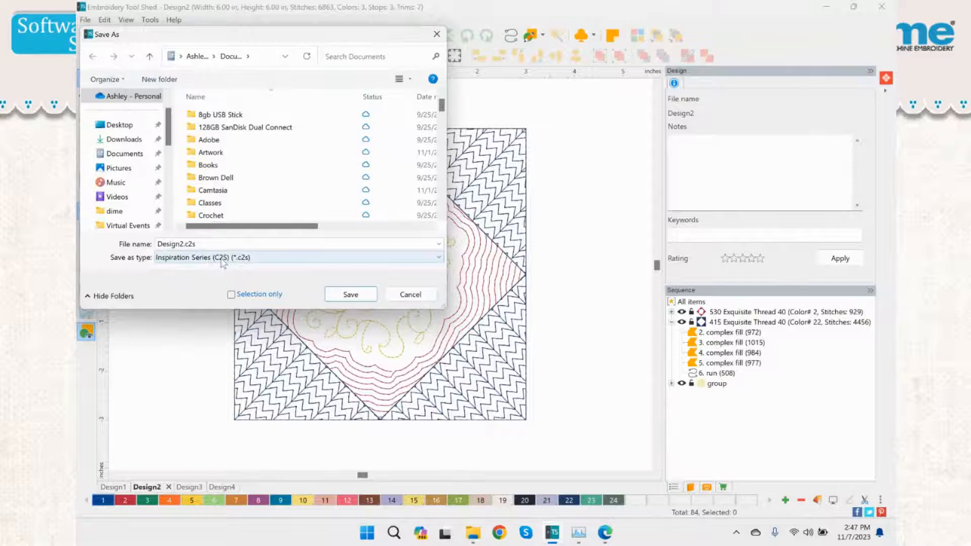
{"action": "left_click", "coordinate": [411, 301]}
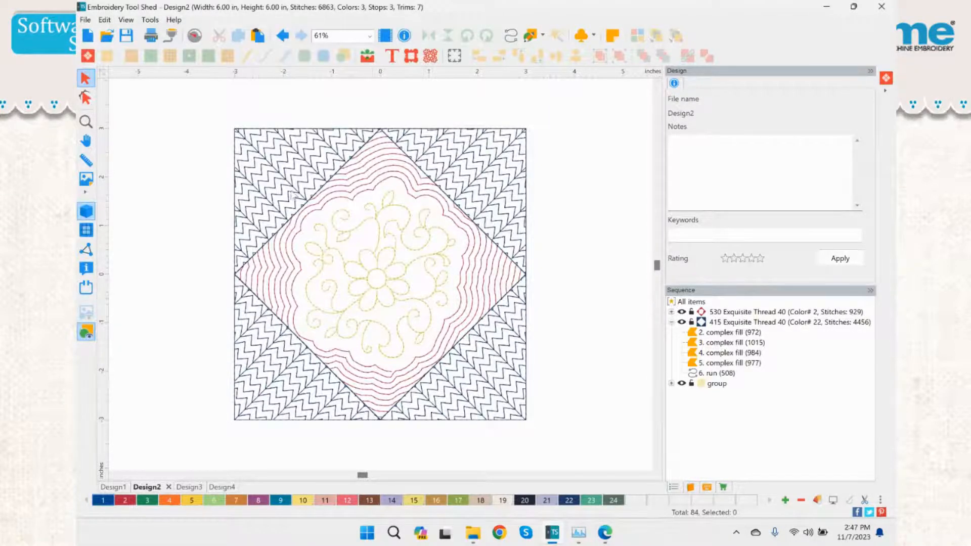
- Change the four corner triangles of Design2 from motif fill to the diamonds advanced stippling fill, and deselect them
{"action": "left_click", "coordinate": [248, 148]}
{"action": "left_click", "coordinate": [443, 155], "text": "ctrl"}
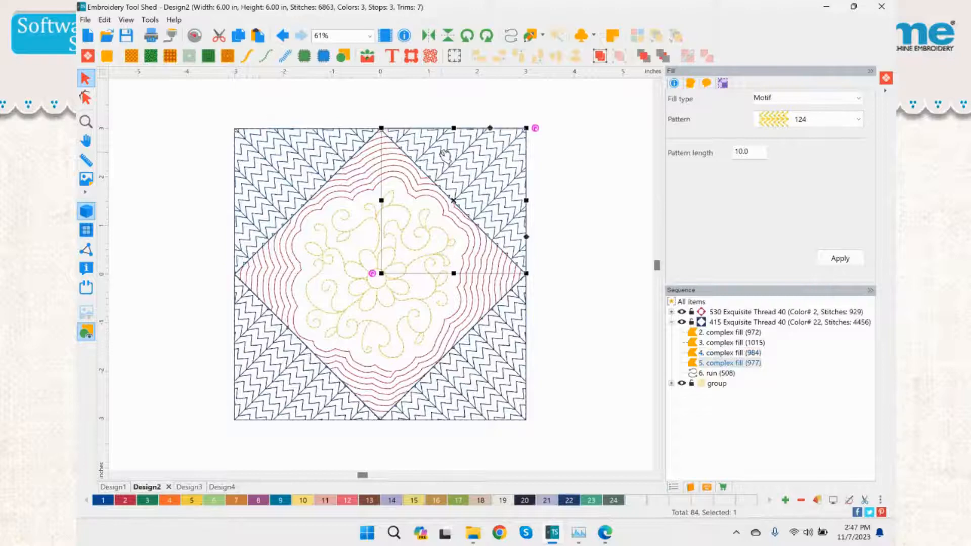
{"action": "left_click", "coordinate": [476, 390], "text": "ctrl"}
{"action": "left_click", "coordinate": [303, 246], "text": "ctrl"}
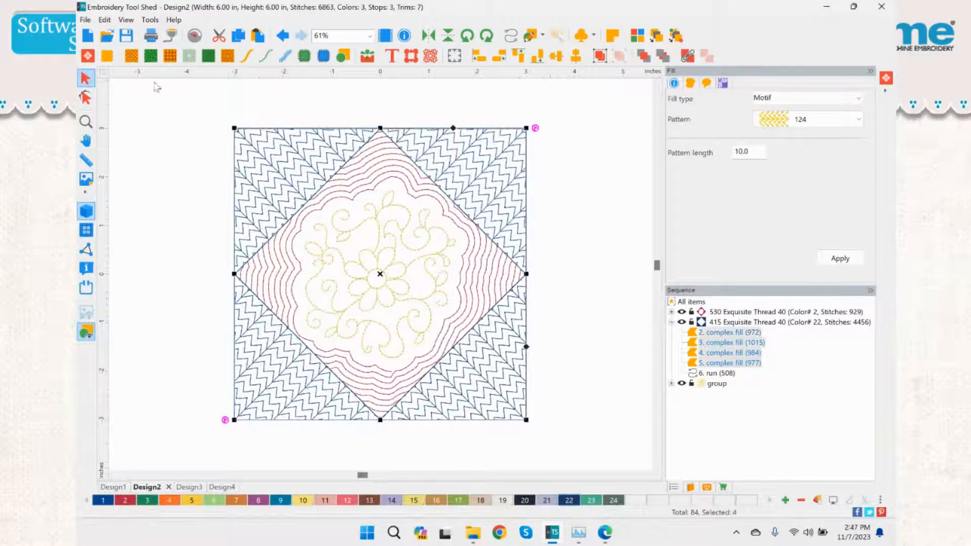
{"action": "left_click", "coordinate": [170, 56]}
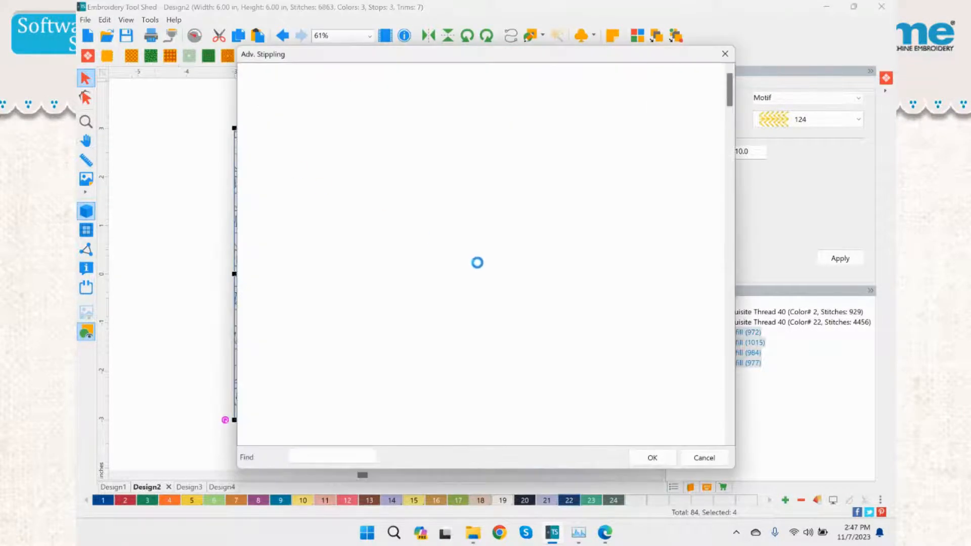
{"action": "left_click", "coordinate": [652, 457]}
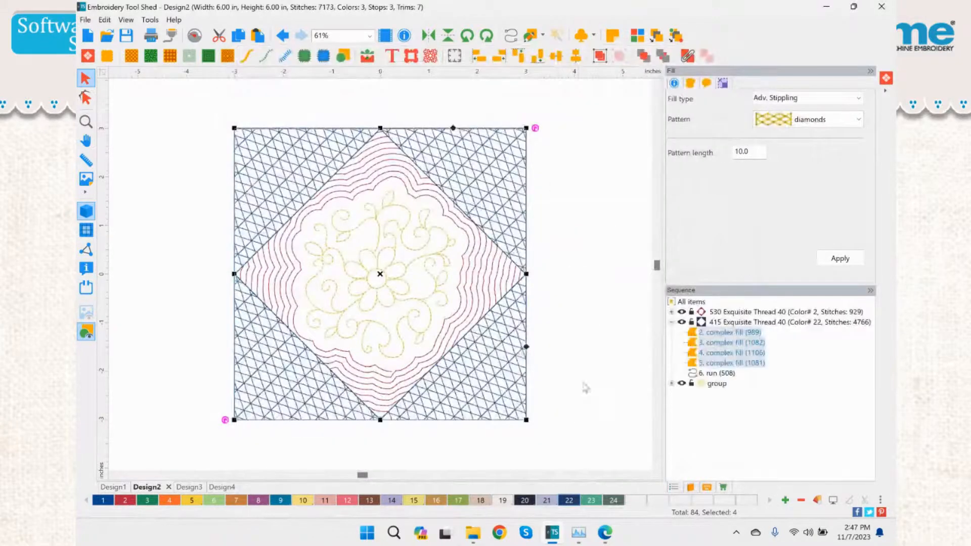
{"action": "left_click", "coordinate": [593, 323]}
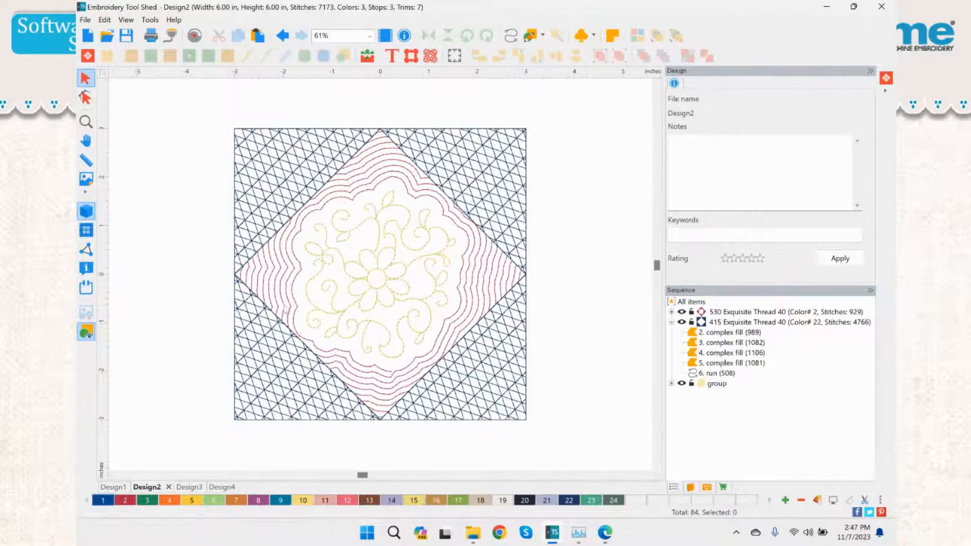
- Create a new design, insert the 8x8 accu (17) block from the Accuquilt Compatible category, and show its transform settings
{"action": "left_click", "coordinate": [90, 37]}
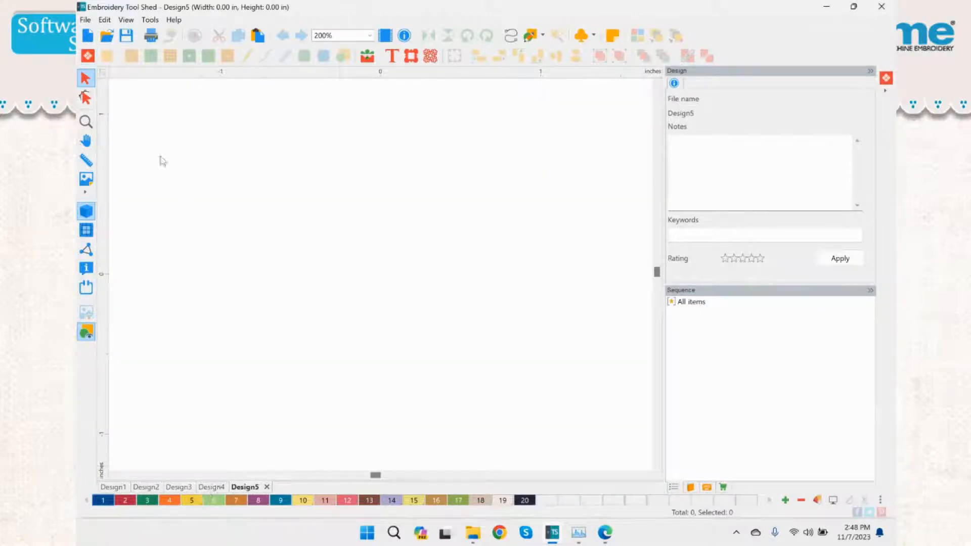
{"action": "left_click", "coordinate": [88, 56]}
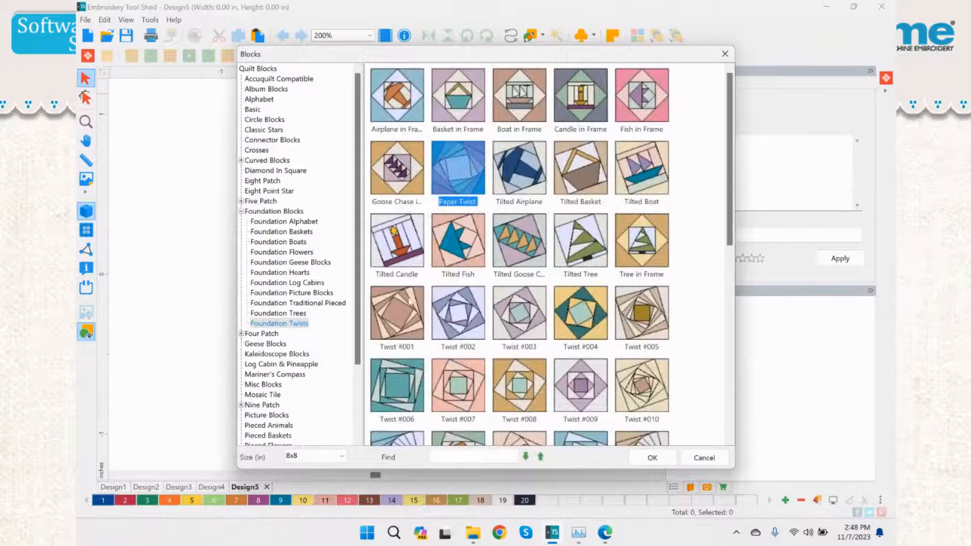
{"action": "left_click", "coordinate": [264, 76]}
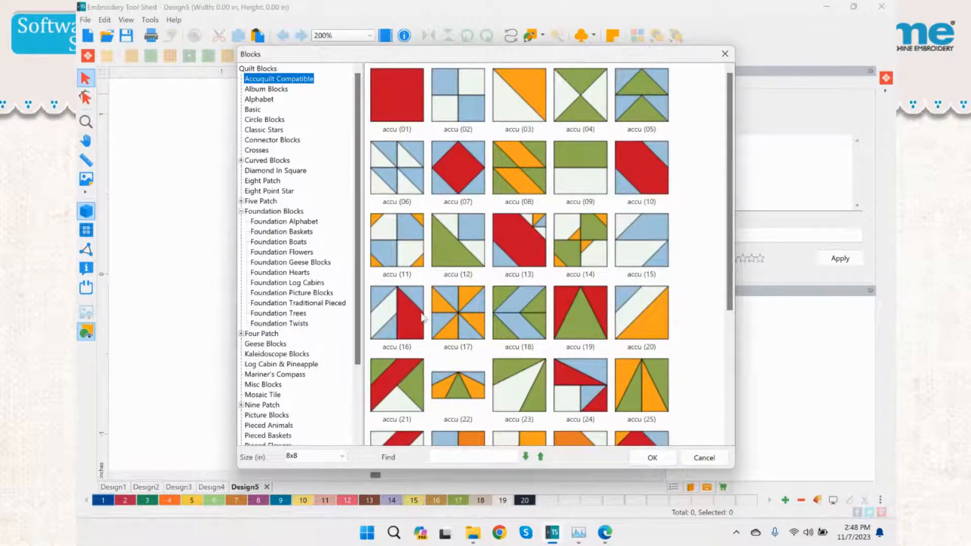
{"action": "double_click", "coordinate": [463, 324]}
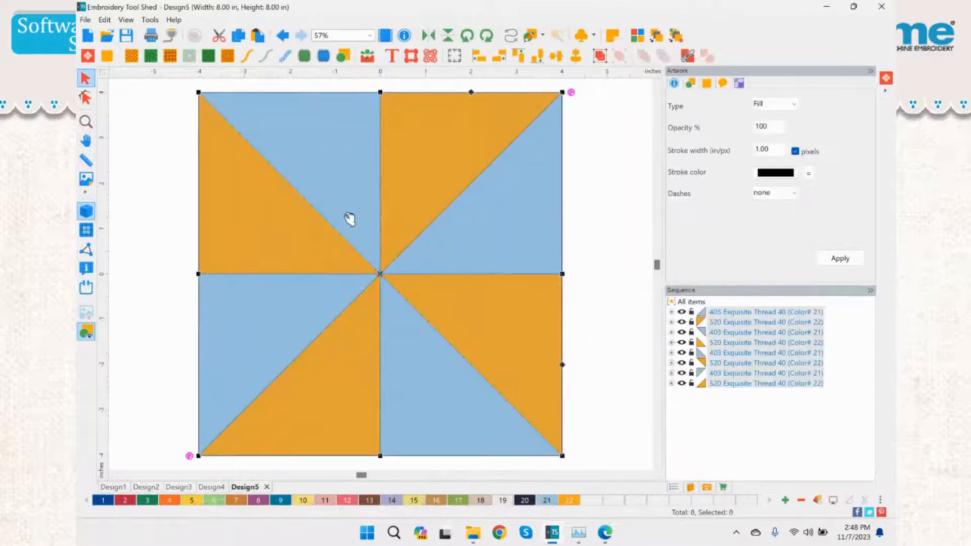
{"action": "left_click", "coordinate": [739, 83]}
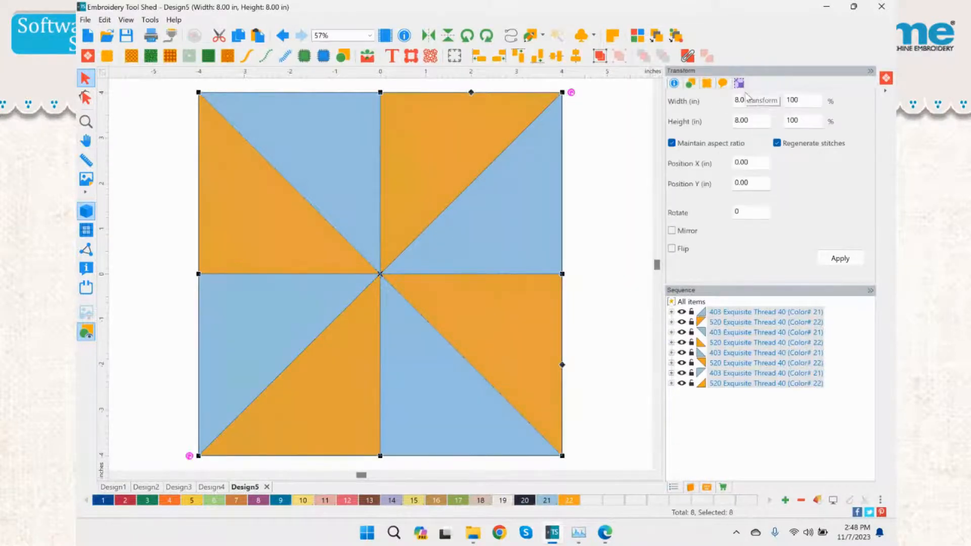
- Enlarge the whole block to 12 in wide with its aspect ratio kept, fit it in view and deselect it
{"action": "type", "text": "12"}
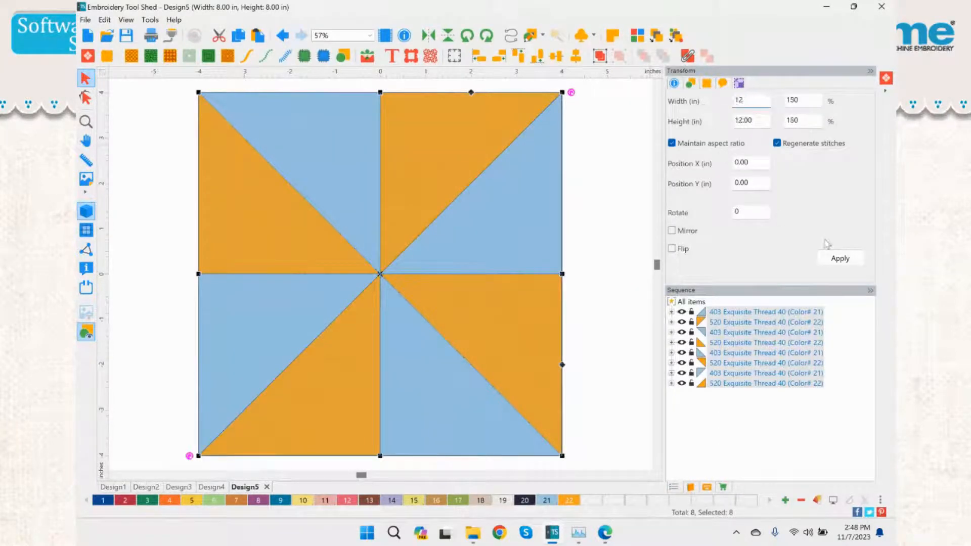
{"action": "left_click", "coordinate": [840, 258]}
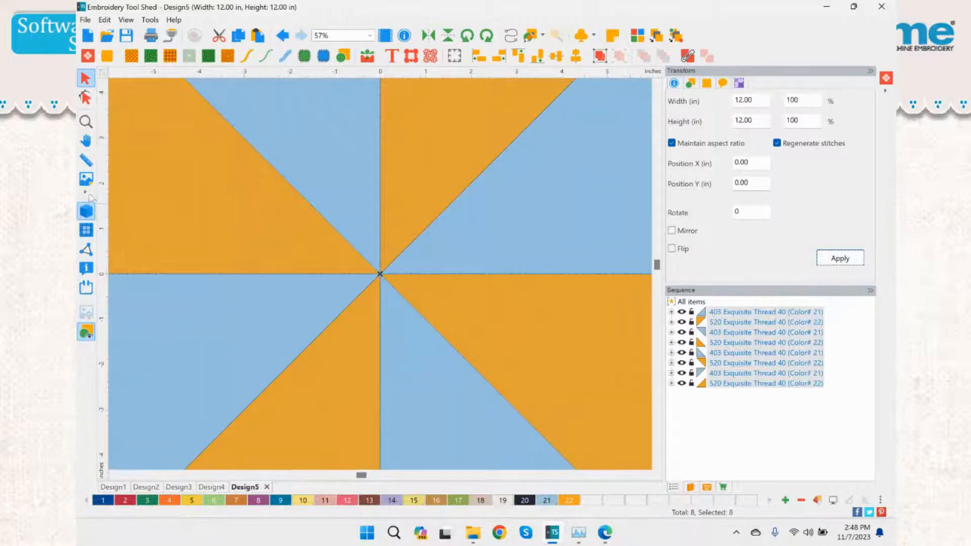
{"action": "left_click", "coordinate": [86, 121]}
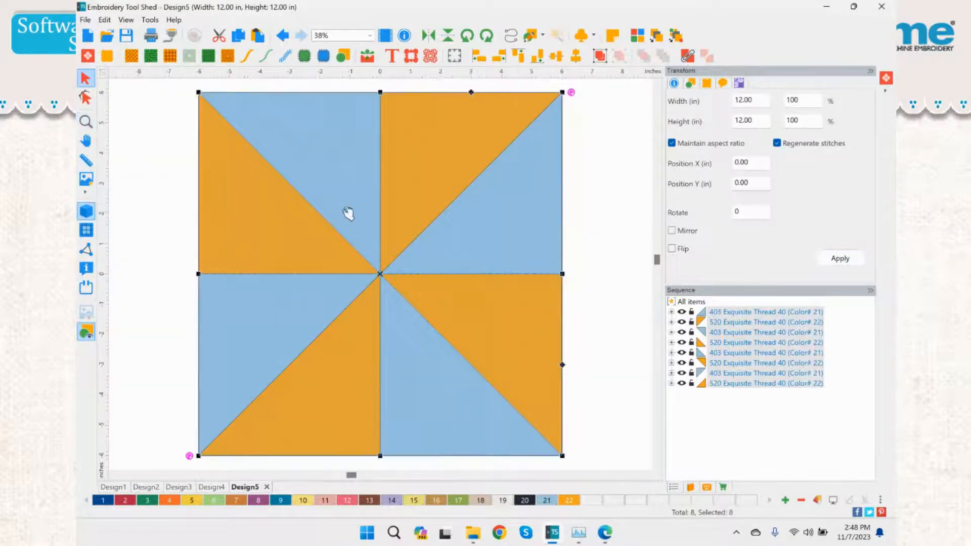
{"action": "left_click", "coordinate": [609, 163]}
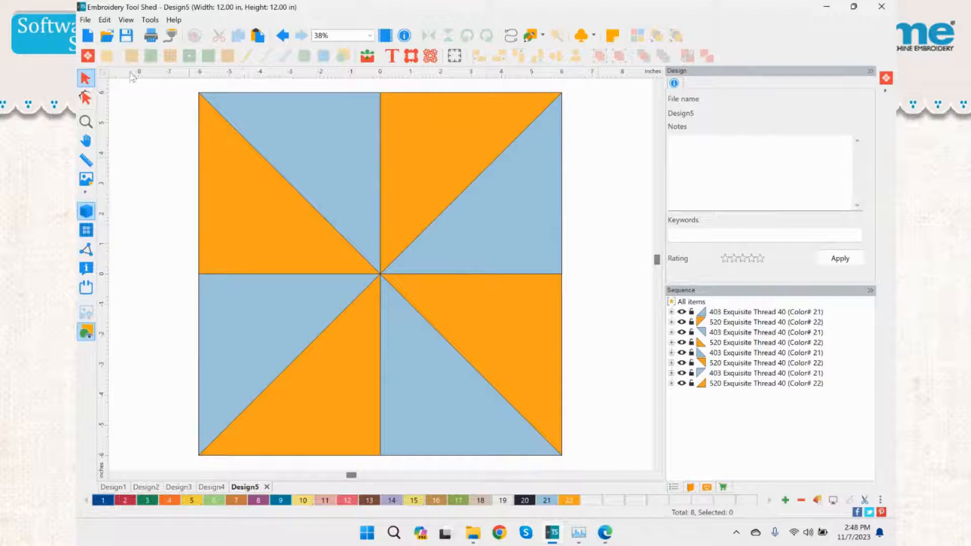
- Select the pieces in the block's left half, view the butterfly design in Design3, and return to Design5
{"action": "left_click_drag", "start_coordinate": [162, 85], "coordinate": [406, 474]}
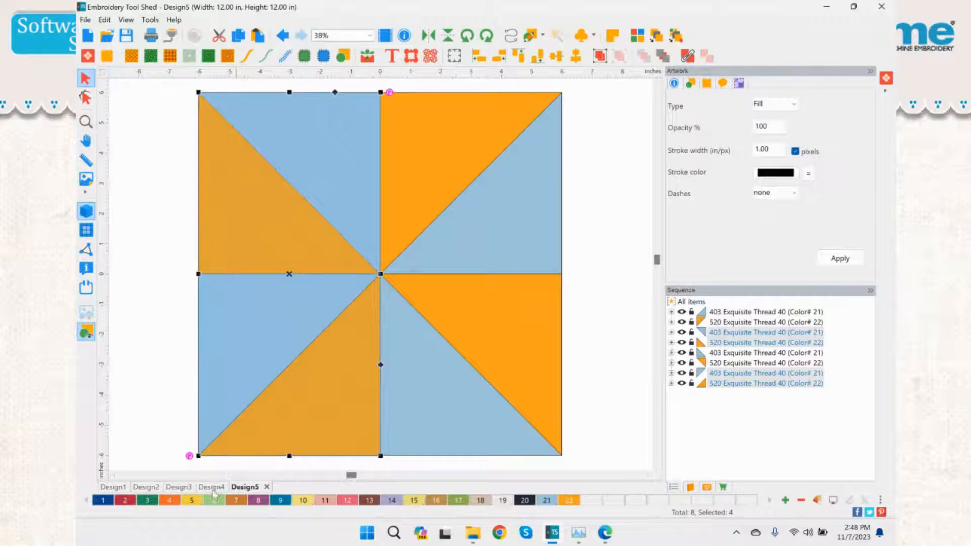
{"action": "left_click", "coordinate": [212, 487]}
{"action": "left_click", "coordinate": [167, 488]}
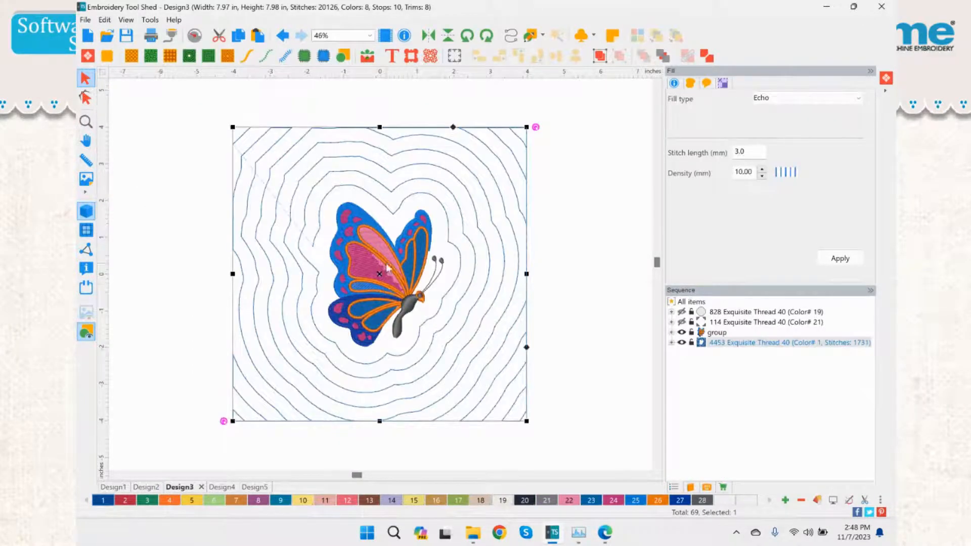
{"action": "left_click", "coordinate": [251, 488]}
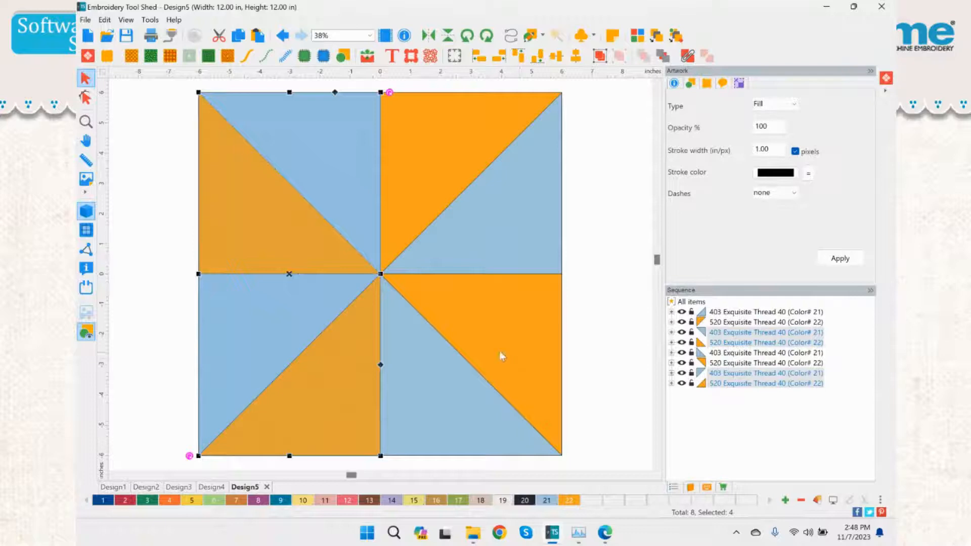
- Browse the embellishment library, looking through the Swirl, Southwest, Sail, Sea and Leaf categories for a suitable quilting design
{"action": "left_click", "coordinate": [367, 55]}
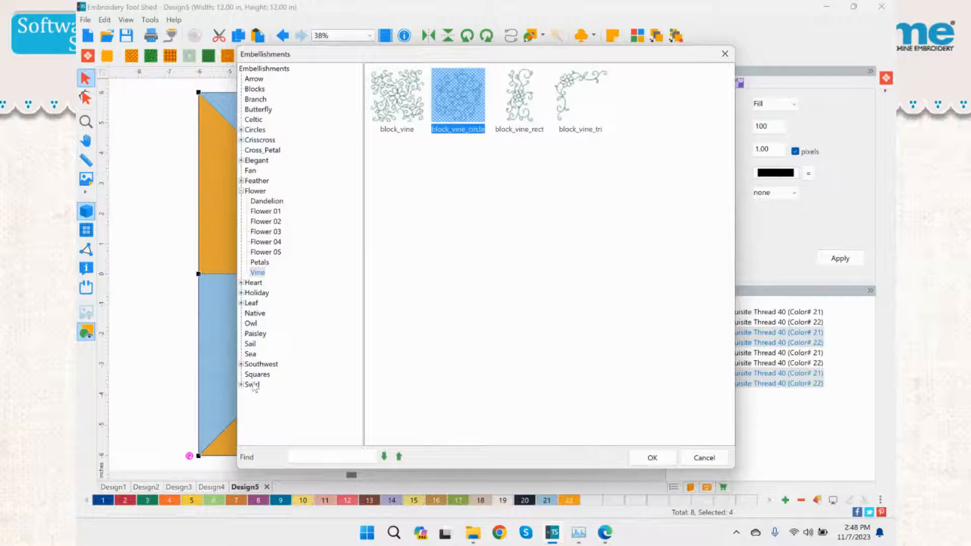
{"action": "left_click", "coordinate": [253, 385]}
{"action": "left_click", "coordinate": [255, 364]}
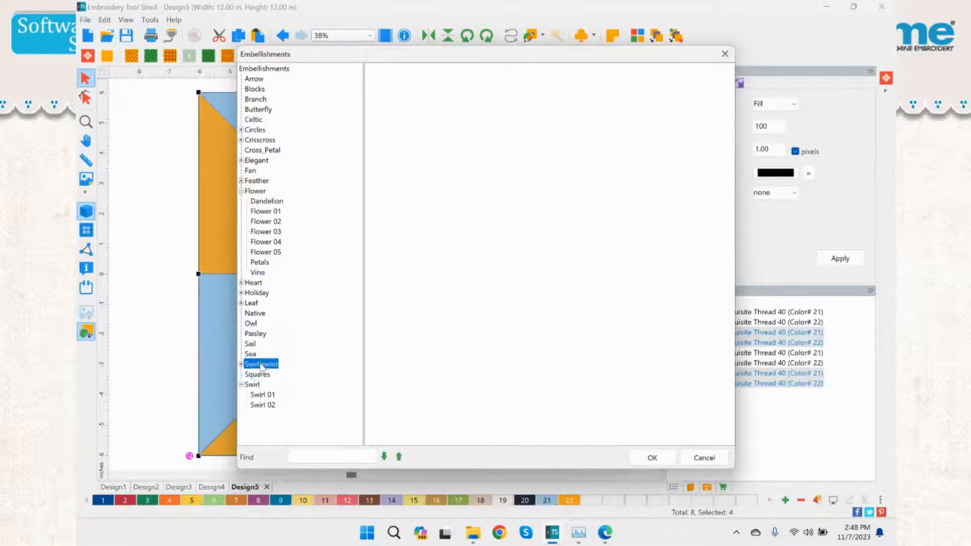
{"action": "left_click", "coordinate": [250, 346]}
{"action": "left_click", "coordinate": [251, 356]}
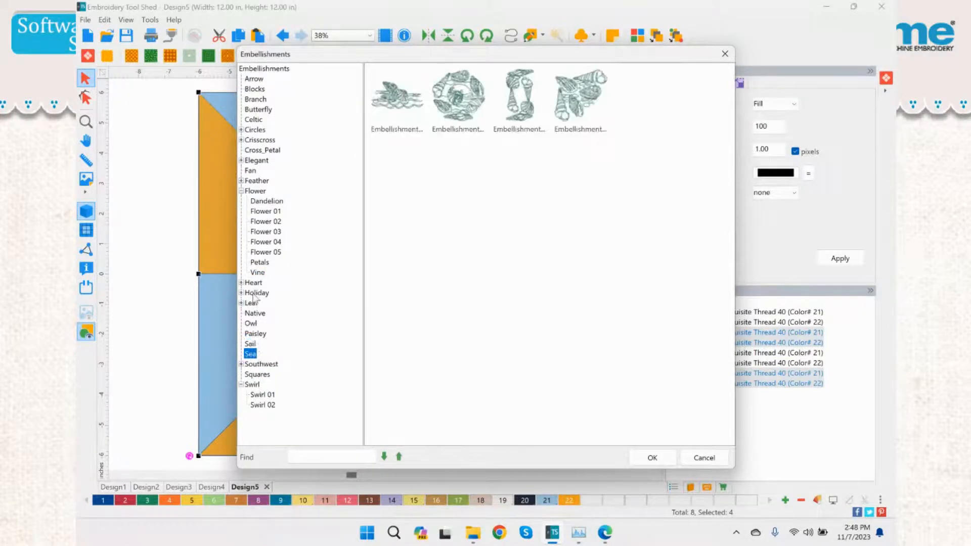
{"action": "left_click", "coordinate": [252, 302]}
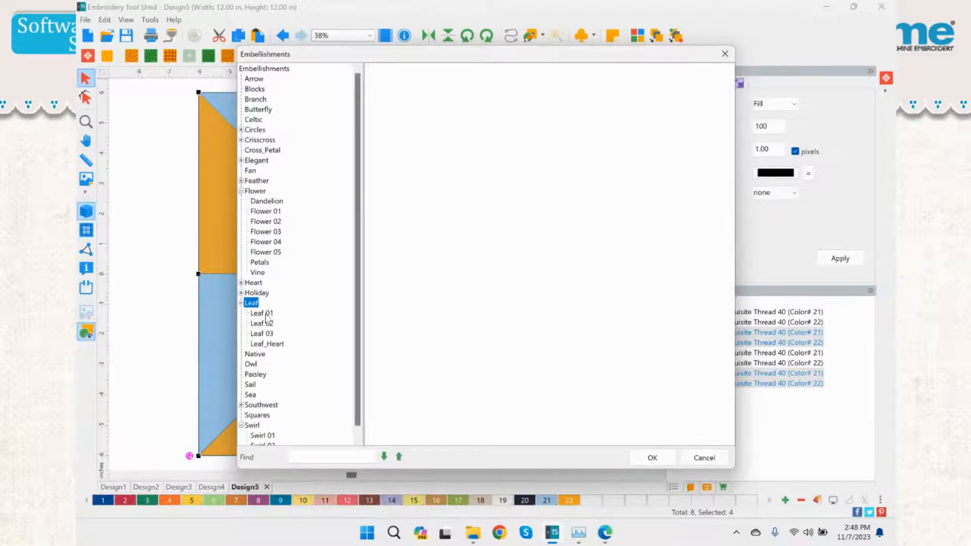
{"action": "left_click", "coordinate": [261, 313]}
{"action": "left_click", "coordinate": [262, 323]}
{"action": "left_click", "coordinate": [264, 344]}
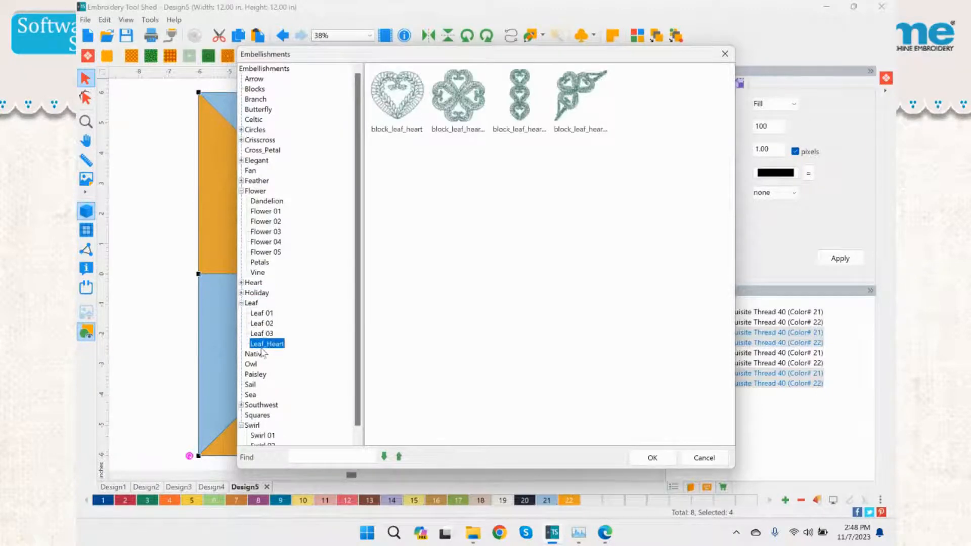
{"action": "left_click", "coordinate": [252, 303]}
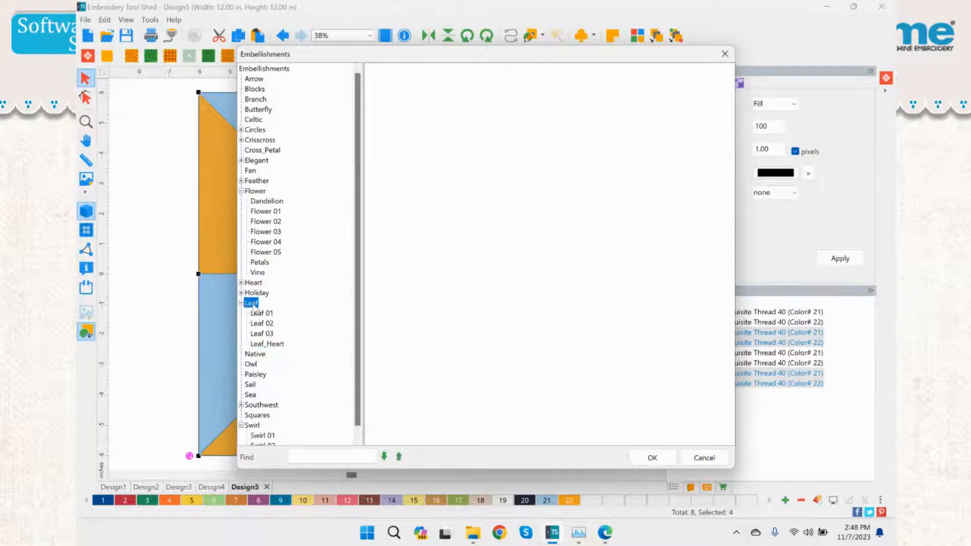
- Insert the block_leaf embellishment from Leaf 03 and fit it into the block's upper-right quarter at about 5.5 by 5.6 in
{"action": "left_click", "coordinate": [261, 315]}
{"action": "key", "text": "Down"}
{"action": "key", "text": "Down"}
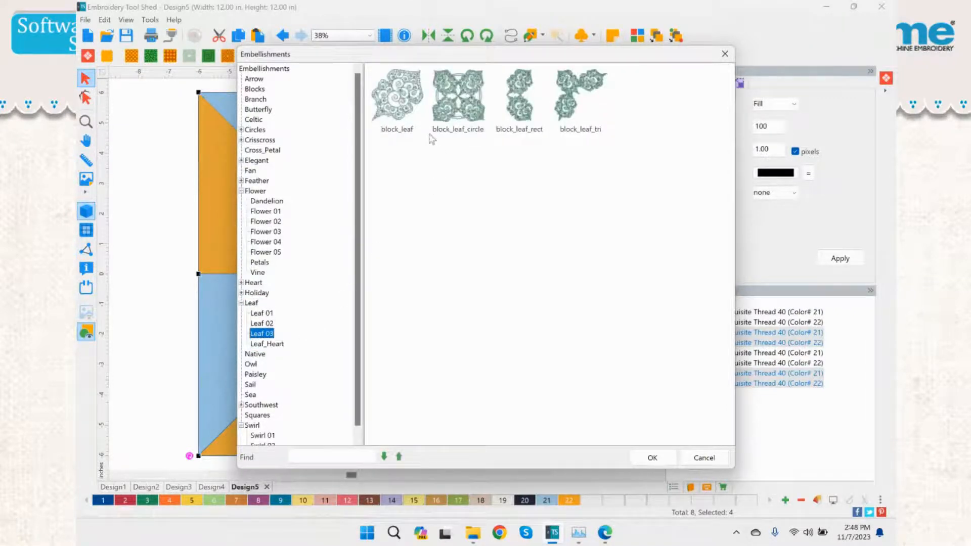
{"action": "left_click", "coordinate": [398, 92]}
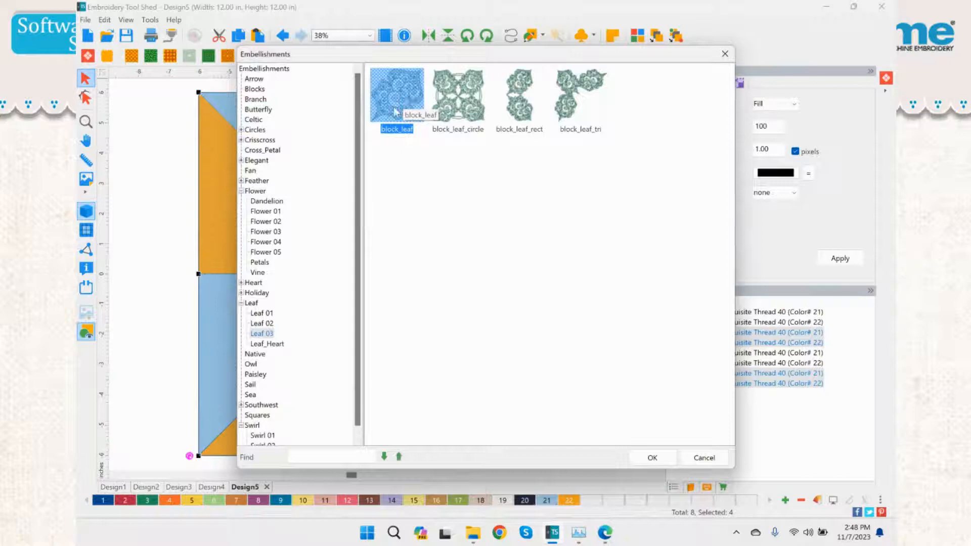
{"action": "left_click", "coordinate": [533, 110]}
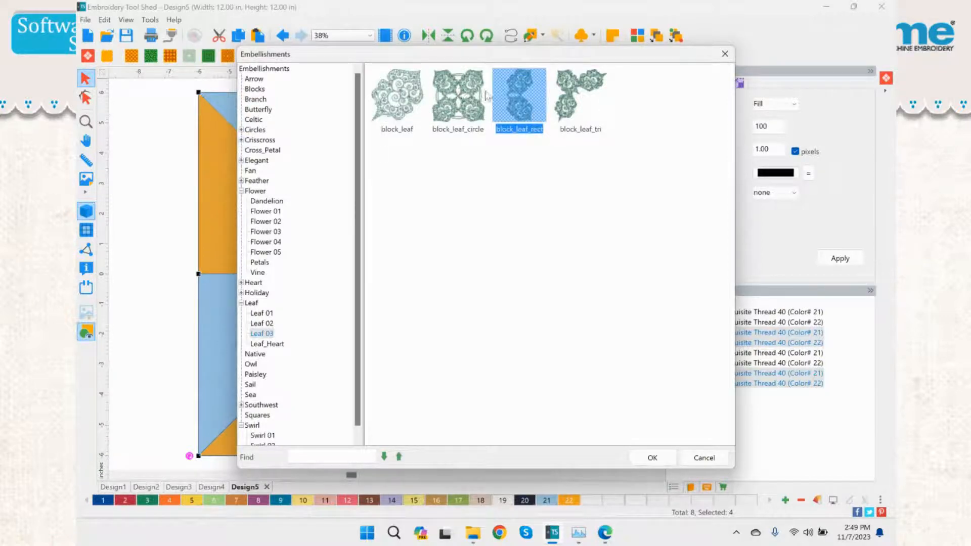
{"action": "double_click", "coordinate": [411, 102]}
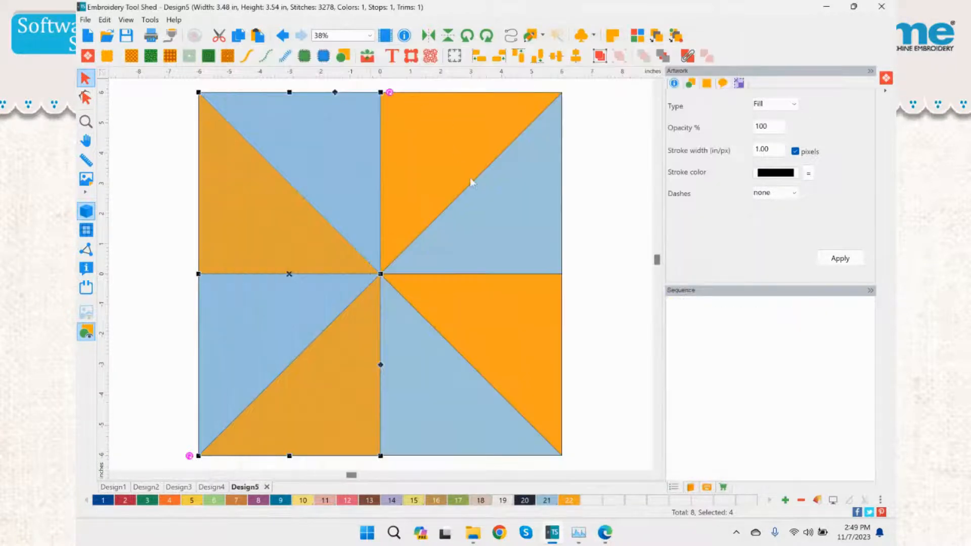
{"action": "left_click_drag", "start_coordinate": [289, 276], "coordinate": [438, 220]}
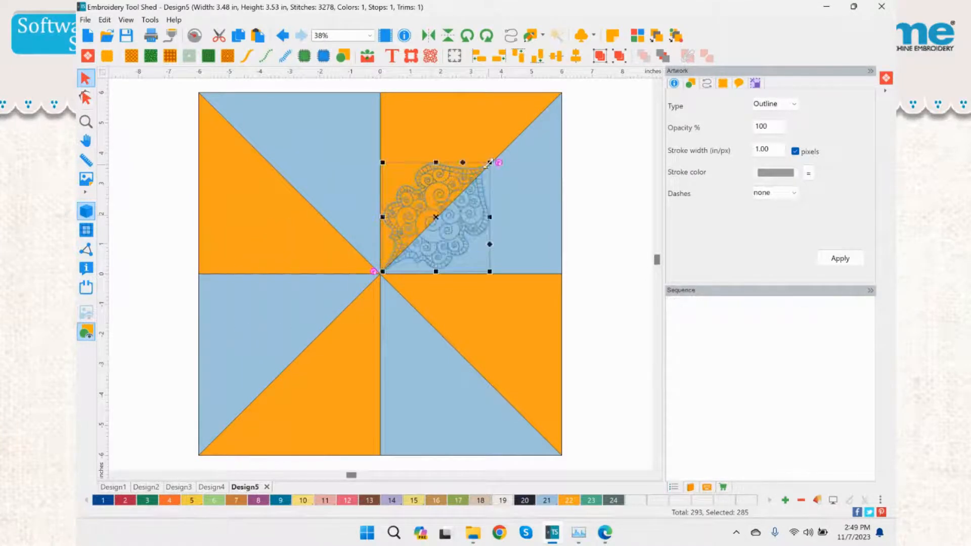
{"action": "left_click_drag", "start_coordinate": [489, 162], "coordinate": [560, 101]}
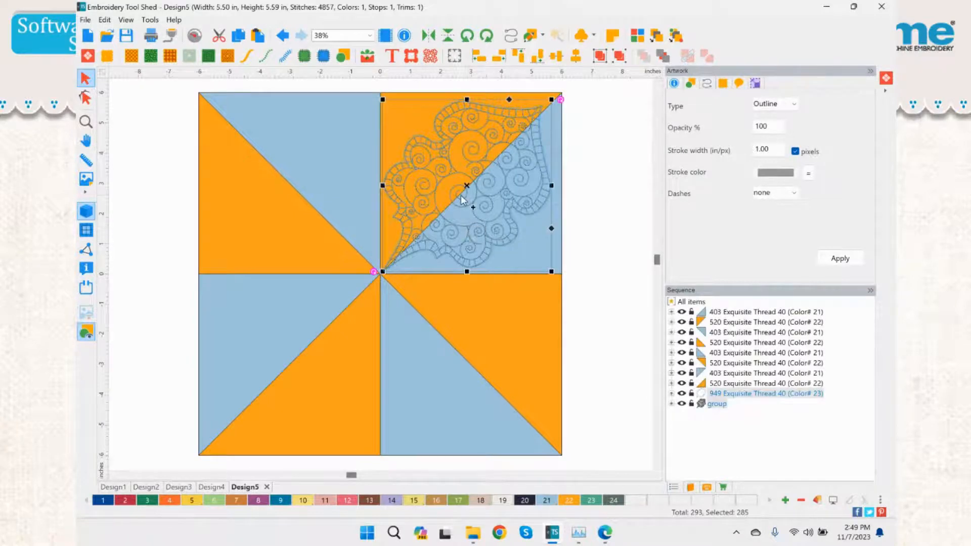
{"action": "key", "text": "ctrl+c"}
{"action": "key", "text": "ctrl+v"}
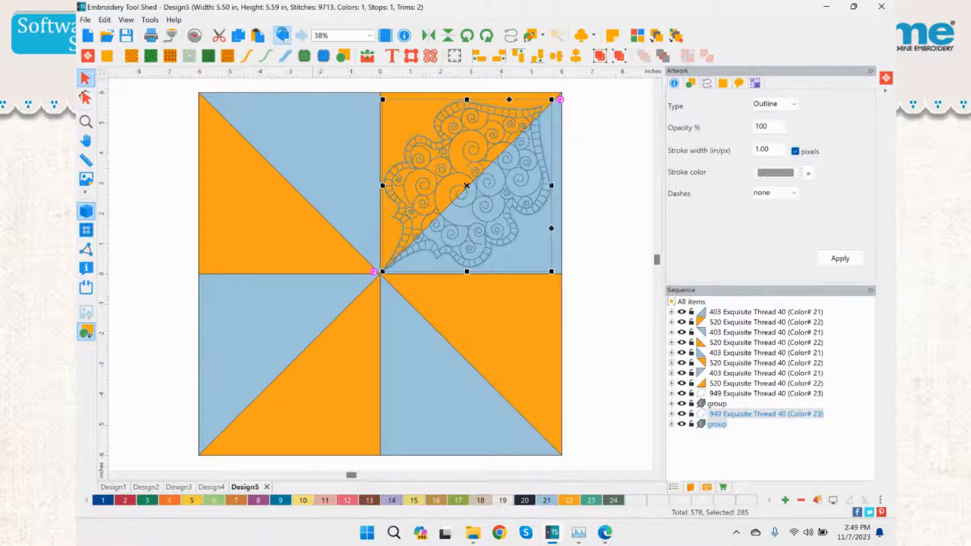
{"action": "left_click", "coordinate": [282, 35]}
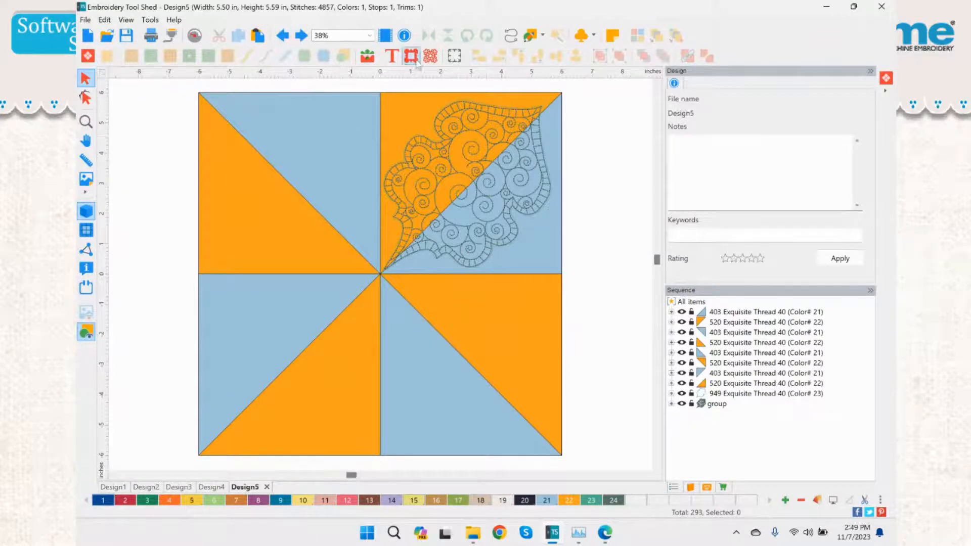
- Delete the separate outline artwork that came with the leaf embellishment, leaving only its grouped stitches
{"action": "left_click", "coordinate": [471, 169]}
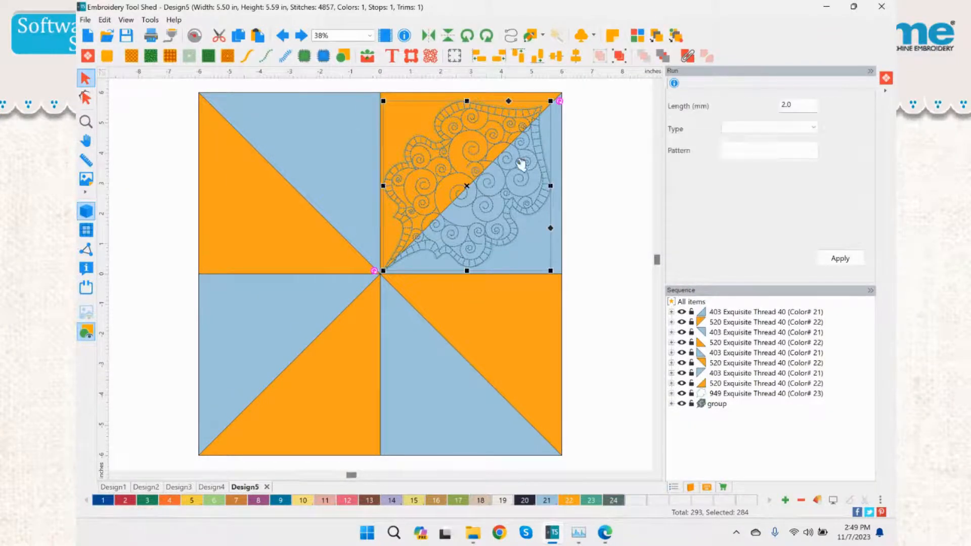
{"action": "left_click", "coordinate": [717, 404]}
{"action": "left_click", "coordinate": [724, 394], "text": "ctrl"}
{"action": "left_click", "coordinate": [748, 417]}
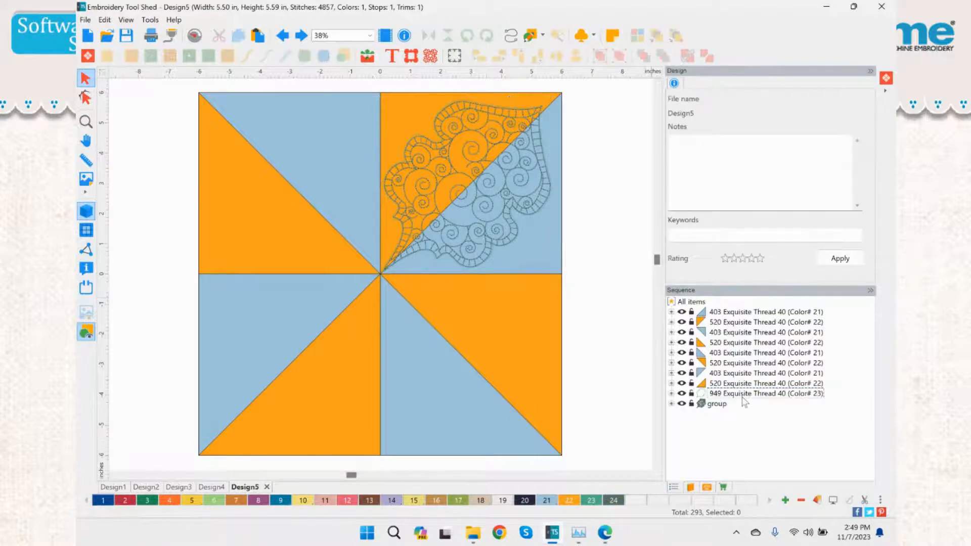
{"action": "left_click", "coordinate": [744, 397]}
{"action": "key", "text": "Delete"}
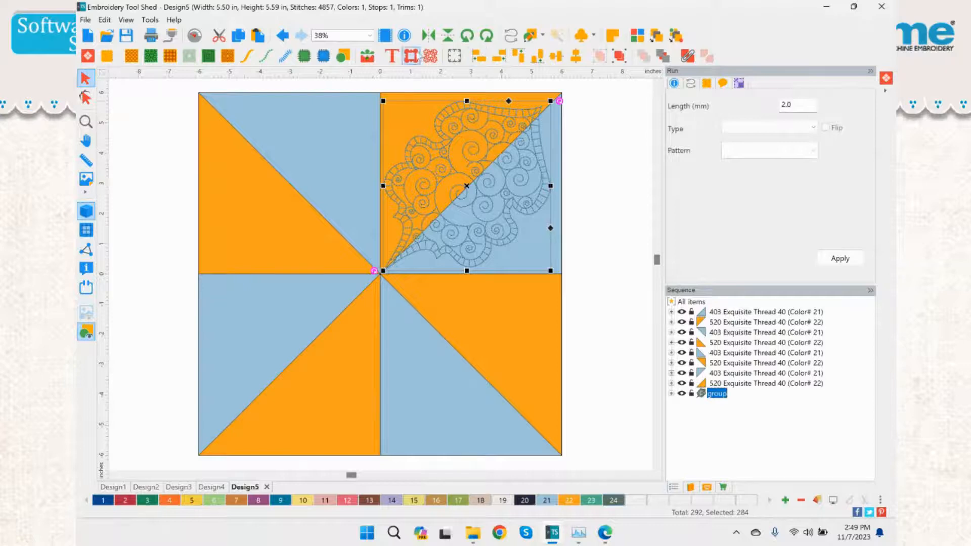
- Duplicate the leaf embellishment, mirror the copy horizontally into the block's upper-left quarter, and align the tops of both
{"action": "key", "text": "ctrl+d"}
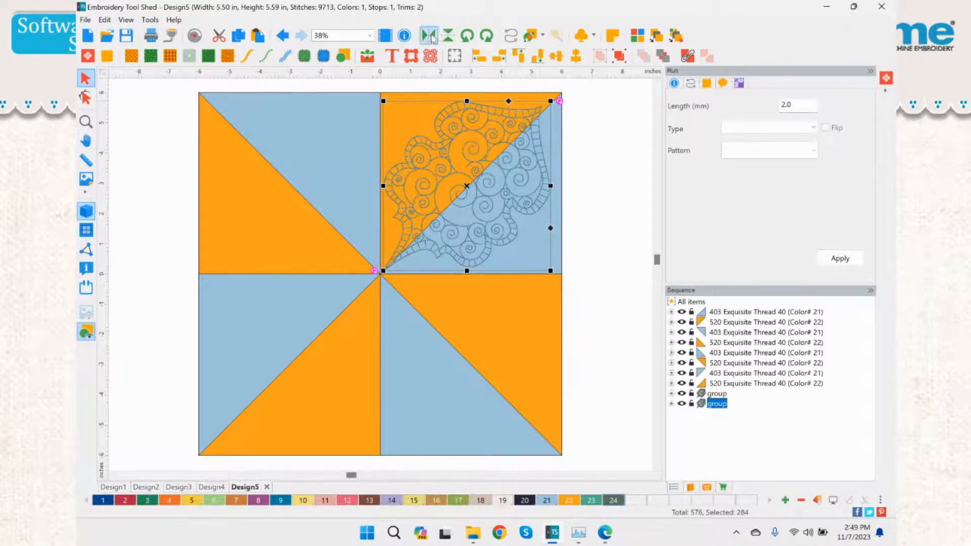
{"action": "left_click", "coordinate": [429, 37]}
{"action": "left_click_drag", "start_coordinate": [466, 202], "coordinate": [298, 197]}
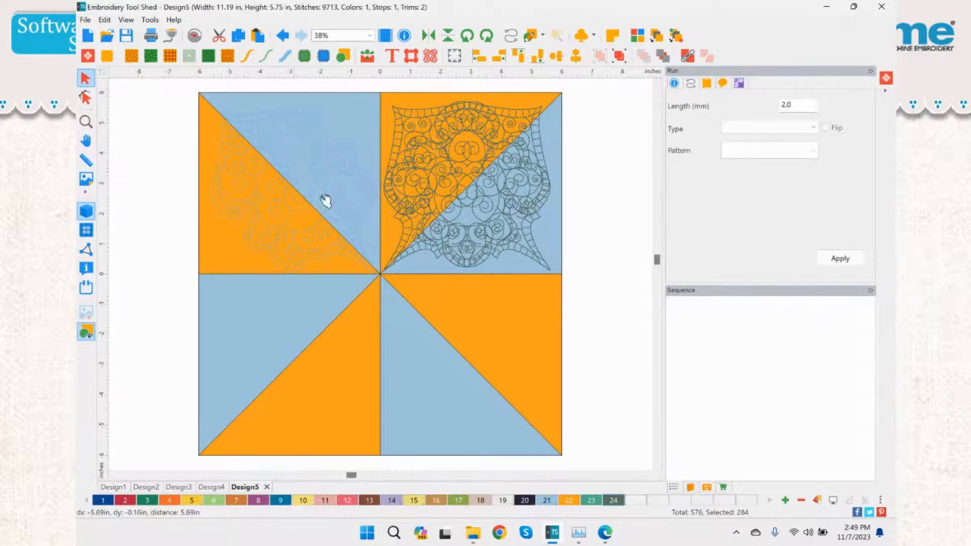
{"action": "left_click", "coordinate": [443, 181], "text": "ctrl"}
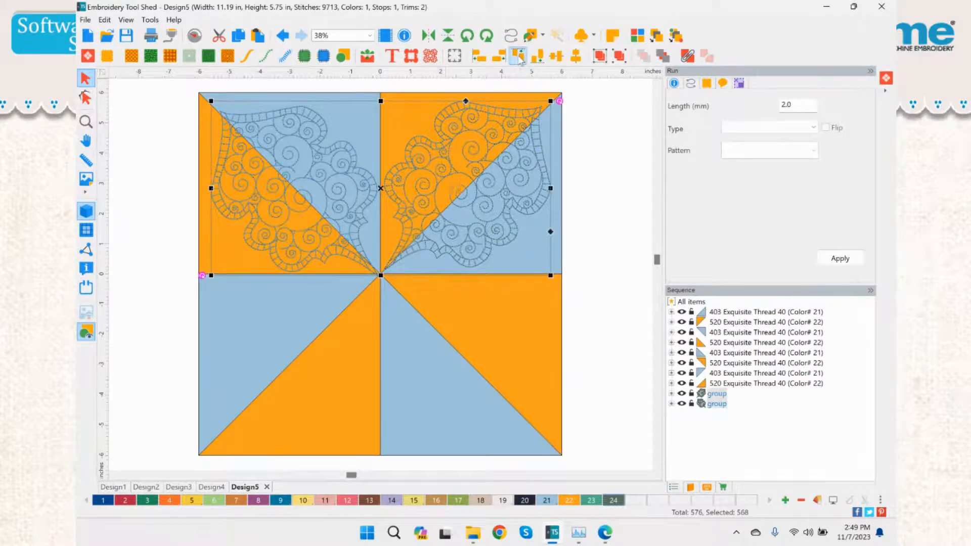
{"action": "left_click", "coordinate": [520, 59]}
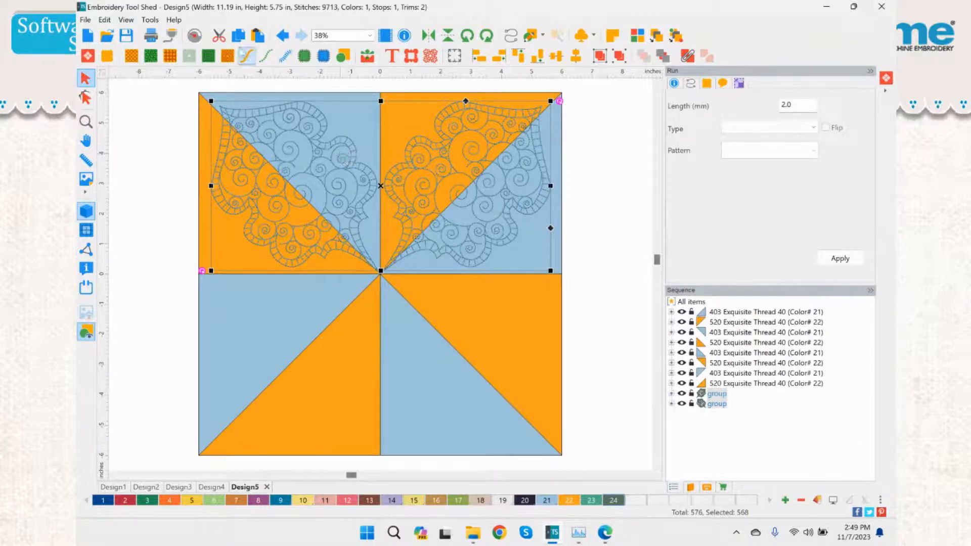
- Copy and paste the pair of leaf embellishments, flip the copies vertically, and place them in the block's lower half
{"action": "left_click", "coordinate": [238, 35]}
{"action": "left_click", "coordinate": [258, 35]}
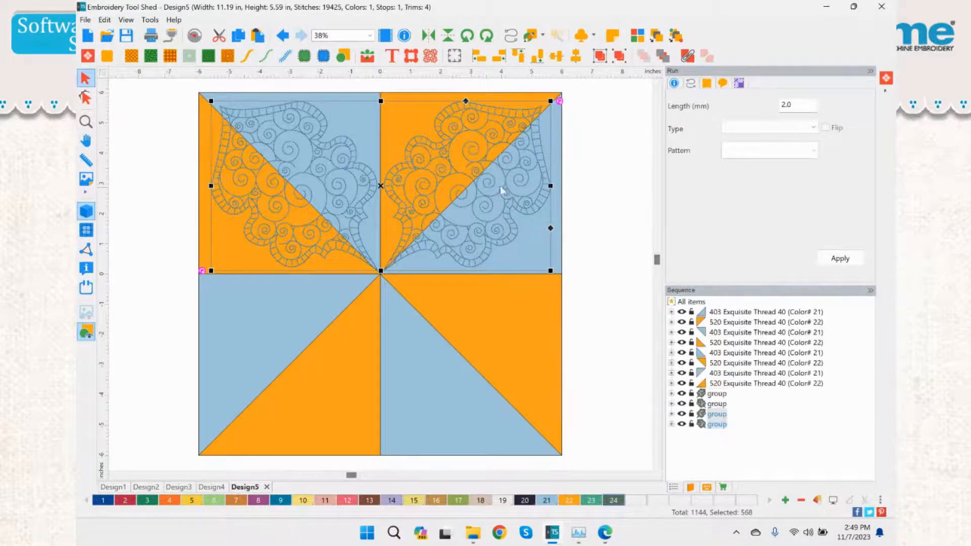
{"action": "left_click", "coordinate": [448, 35]}
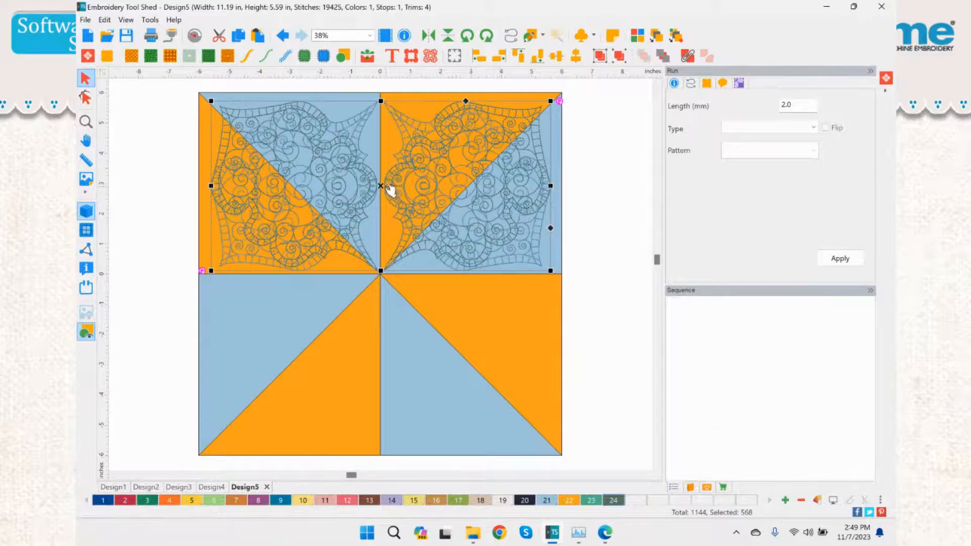
{"action": "left_click_drag", "start_coordinate": [386, 186], "coordinate": [380, 354]}
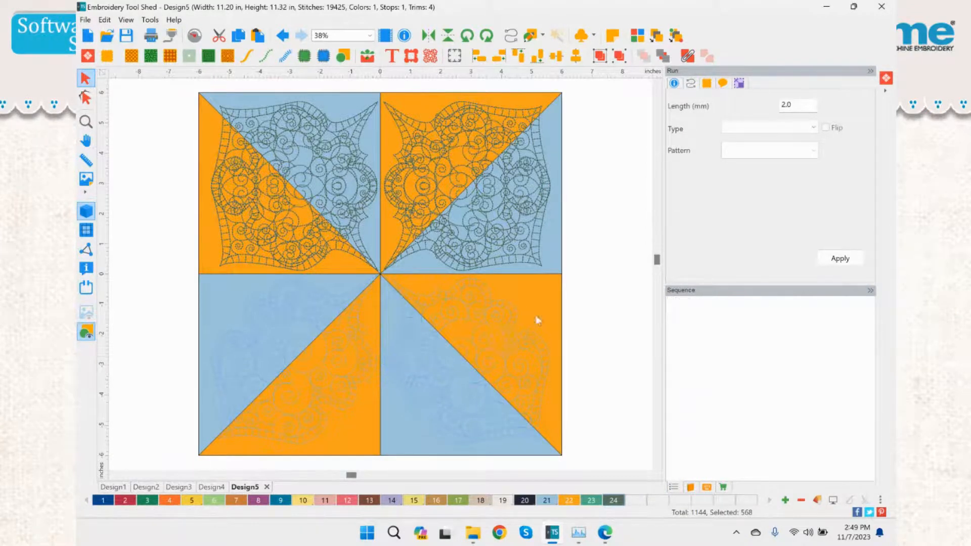
{"action": "left_click", "coordinate": [603, 289]}
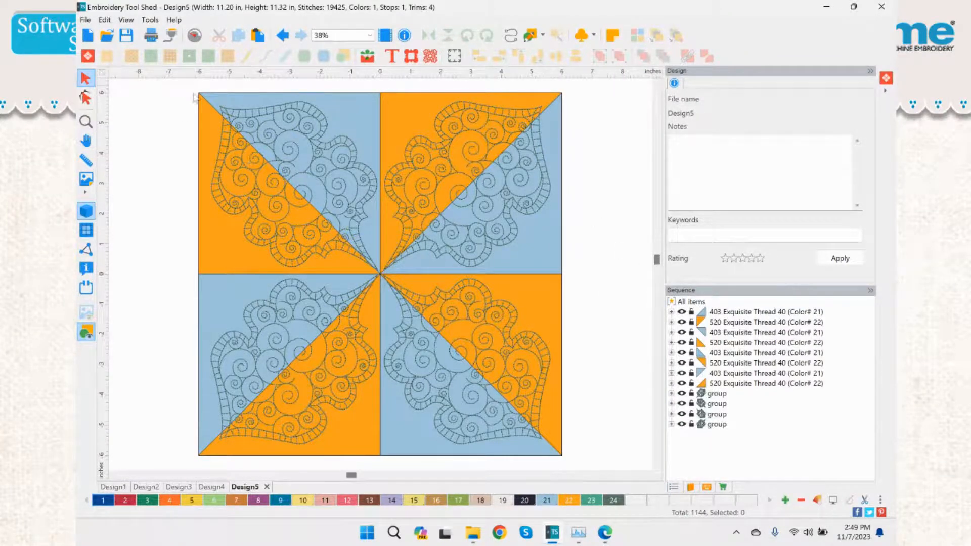
{"action": "left_click_drag", "start_coordinate": [194, 97], "coordinate": [413, 481]}
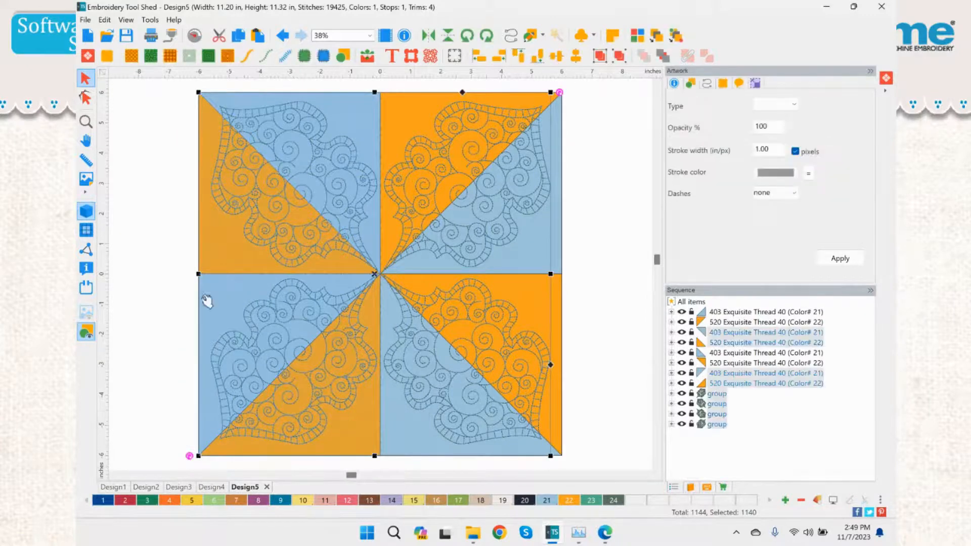
{"action": "left_click", "coordinate": [180, 298]}
{"action": "left_click", "coordinate": [242, 179]}
{"action": "left_click", "coordinate": [291, 350], "text": "ctrl"}
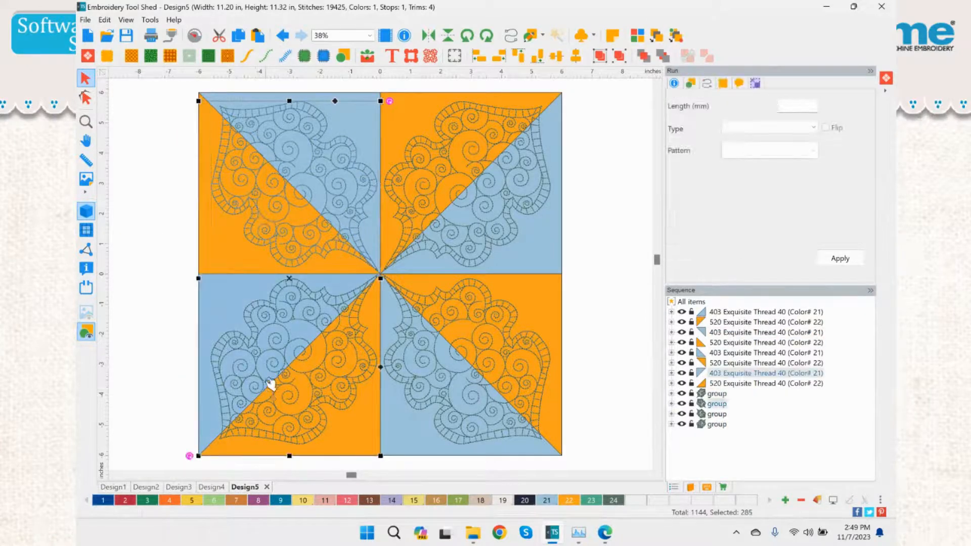
{"action": "left_click", "coordinate": [140, 174]}
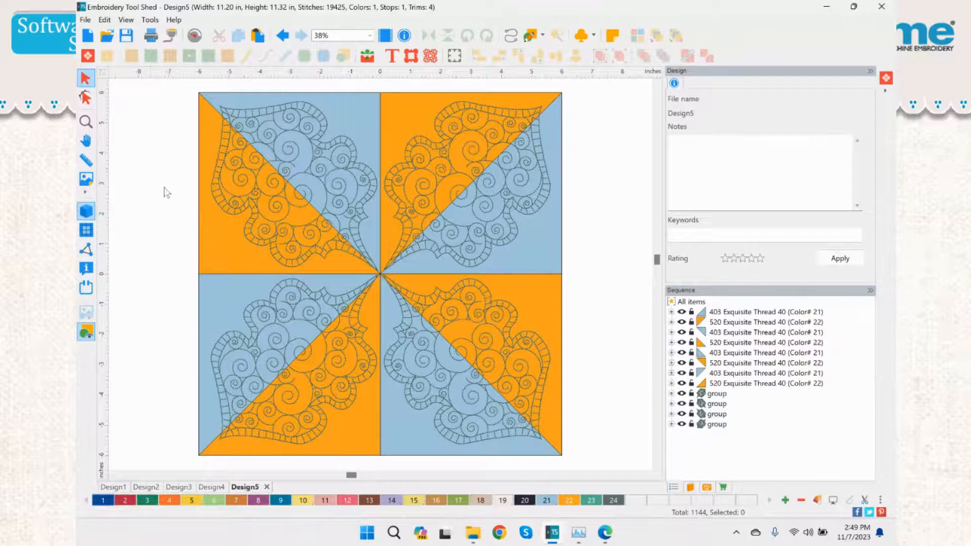
{"action": "left_click", "coordinate": [257, 196]}
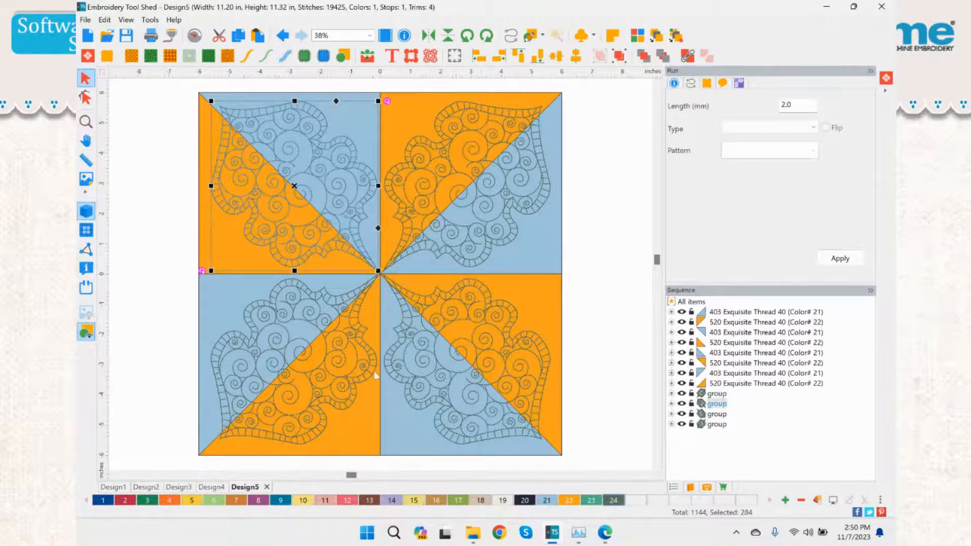
{"action": "left_click", "coordinate": [590, 283]}
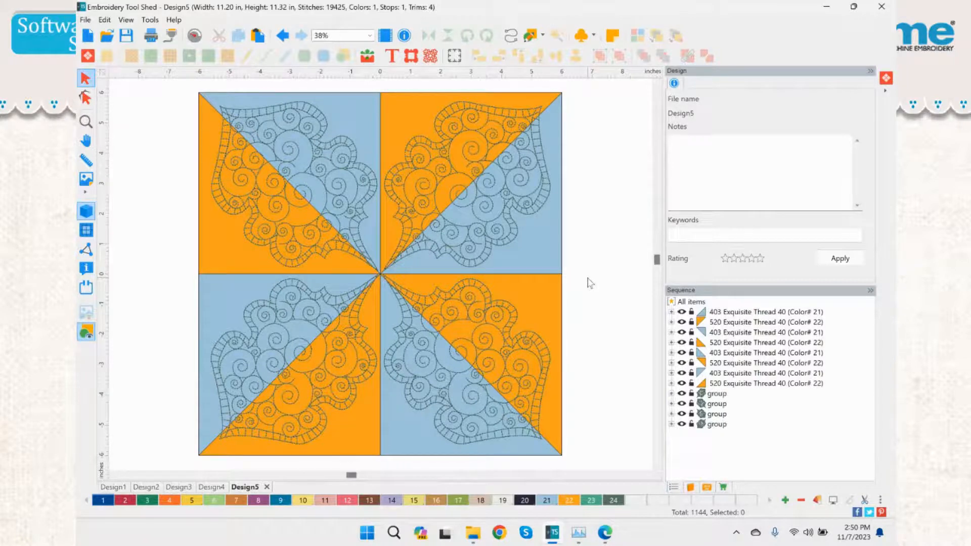
- Place a vertical guideline through the horizontal centre of the butterfly echo-quilting block in Design3
{"action": "left_click", "coordinate": [215, 487]}
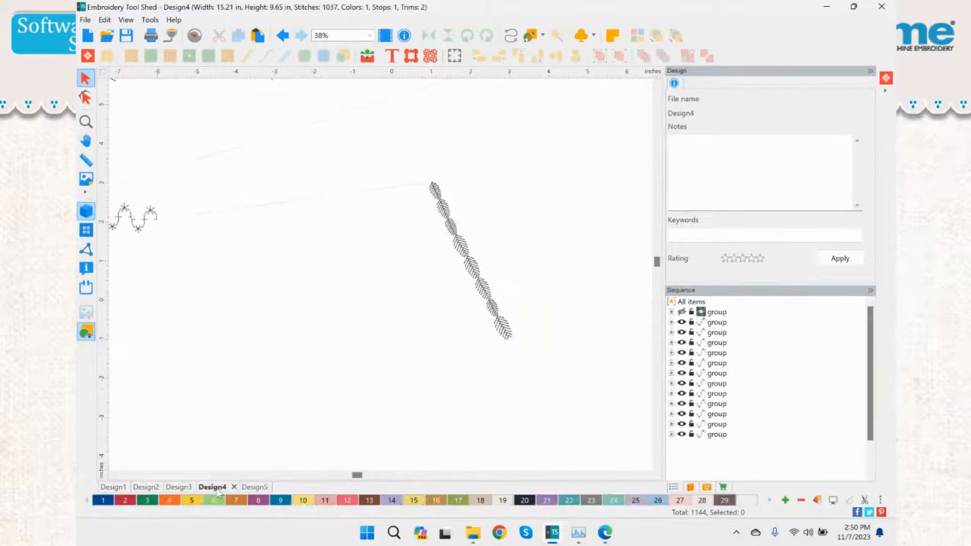
{"action": "left_click", "coordinate": [182, 487]}
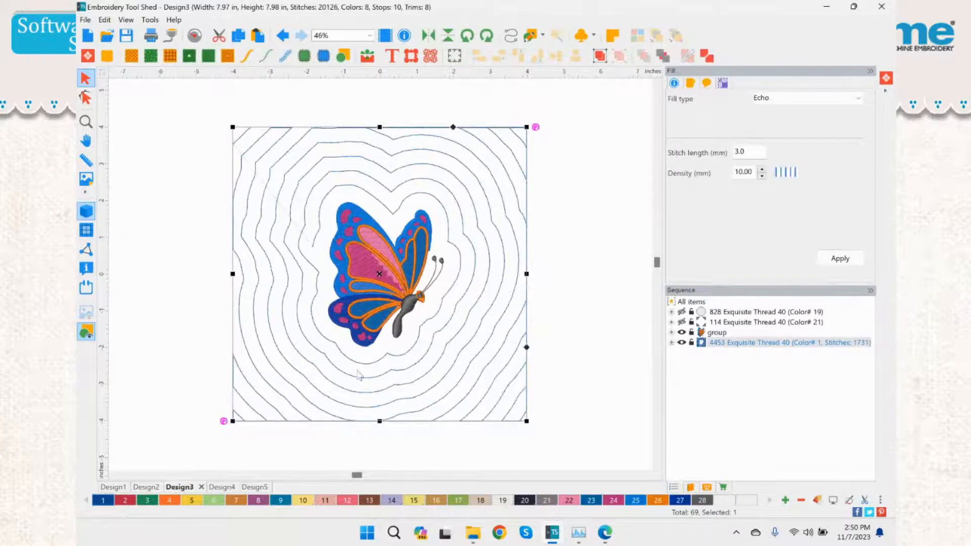
{"action": "scroll", "coordinate": [372, 91], "scroll_direction": "down", "scroll_amount": 1}
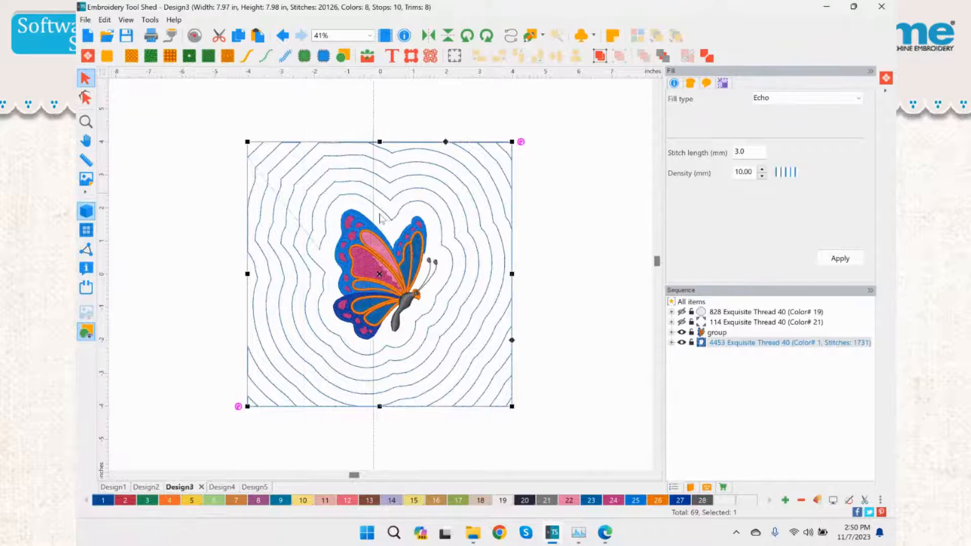
{"action": "left_click_drag", "start_coordinate": [379, 216], "coordinate": [380, 216]}
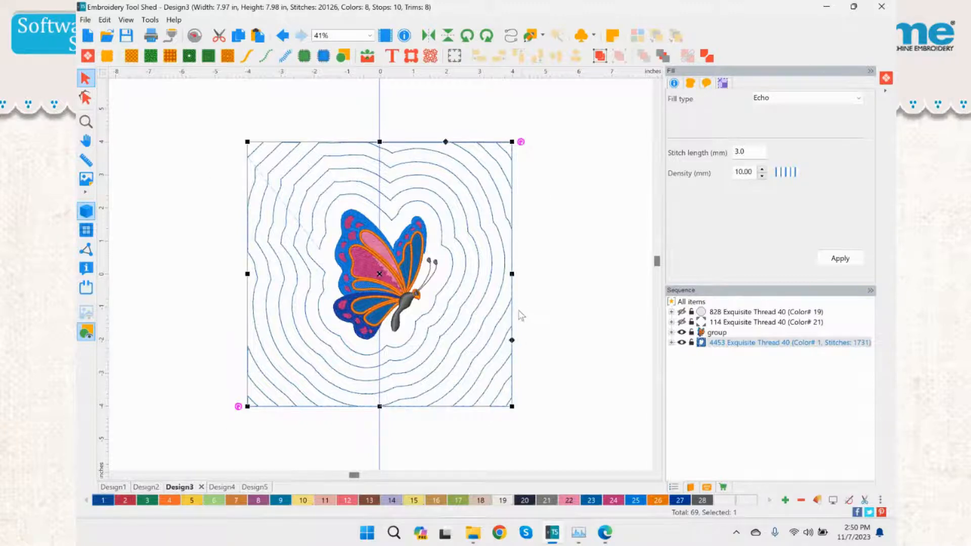
- Return to Design5 and review the machine file formats offered for saving a copy, closing the save dialog without saving
{"action": "left_click", "coordinate": [254, 487]}
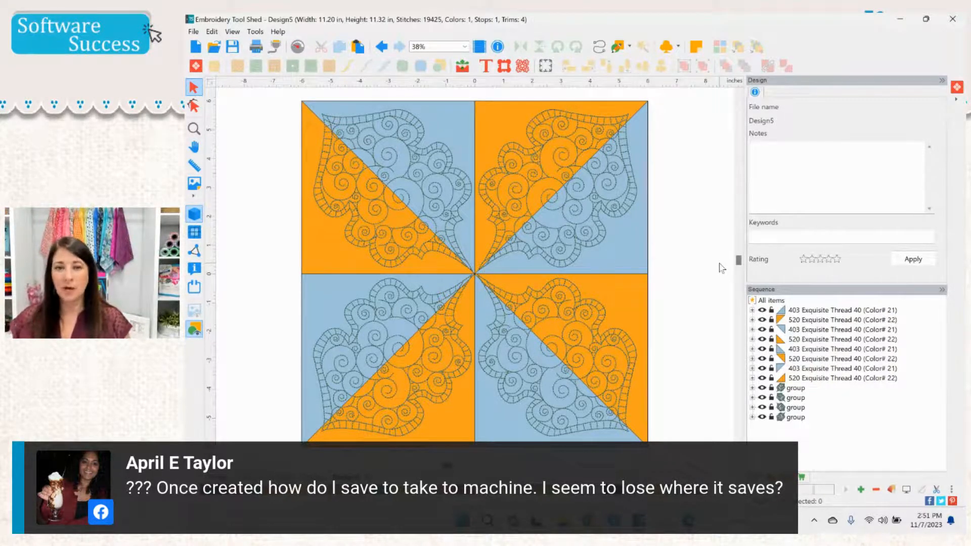
{"action": "left_click", "coordinate": [195, 32]}
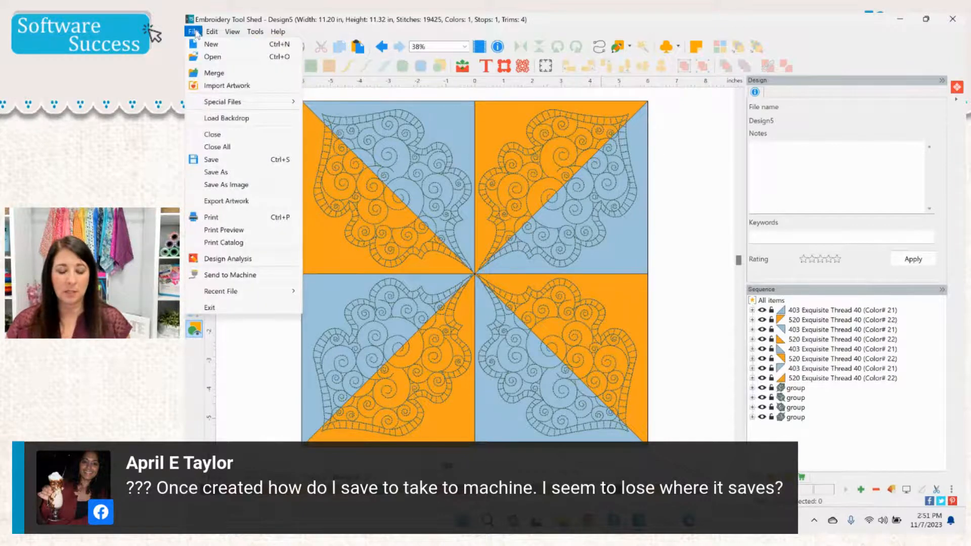
{"action": "left_click", "coordinate": [222, 172]}
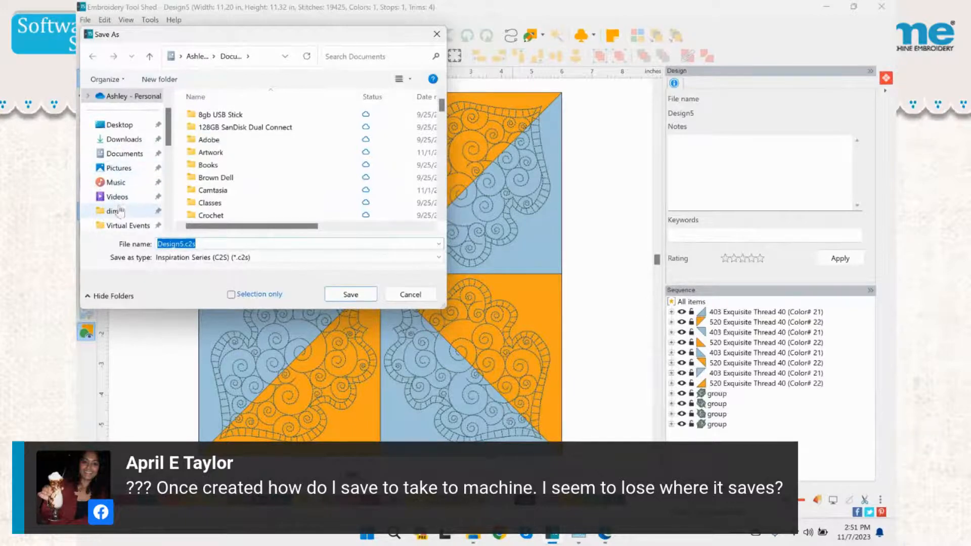
{"action": "left_click", "coordinate": [225, 258]}
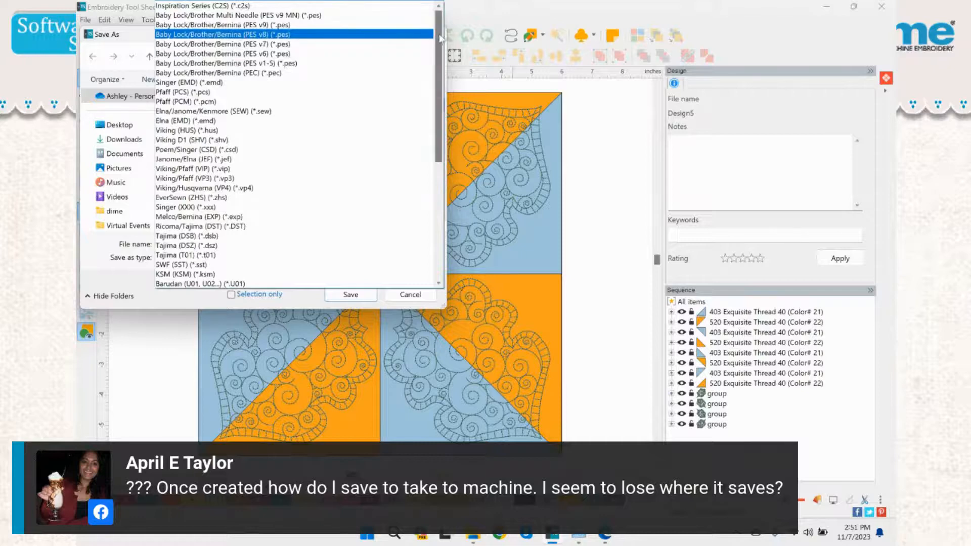
{"action": "left_click_drag", "start_coordinate": [440, 34], "coordinate": [440, 152]}
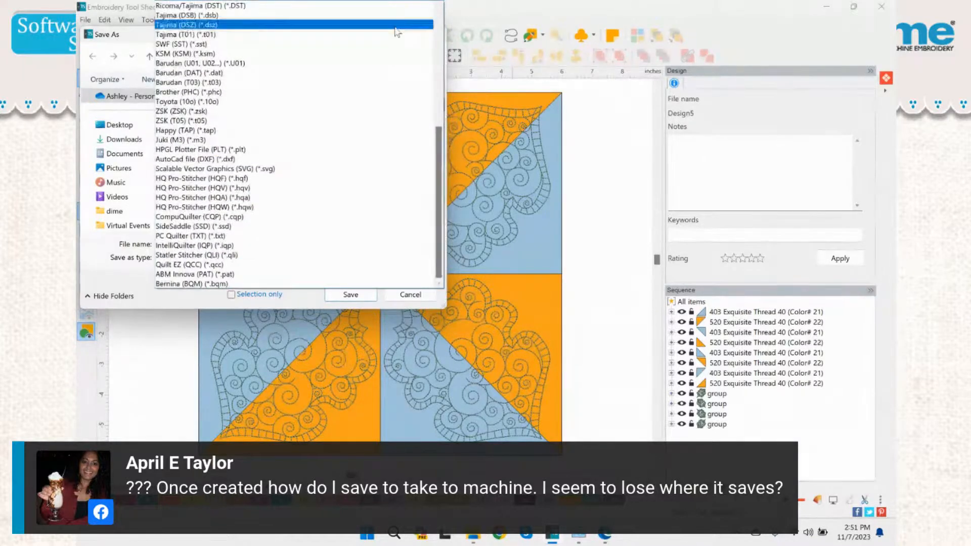
{"action": "scroll", "coordinate": [236, 86], "scroll_direction": "up", "scroll_amount": 4}
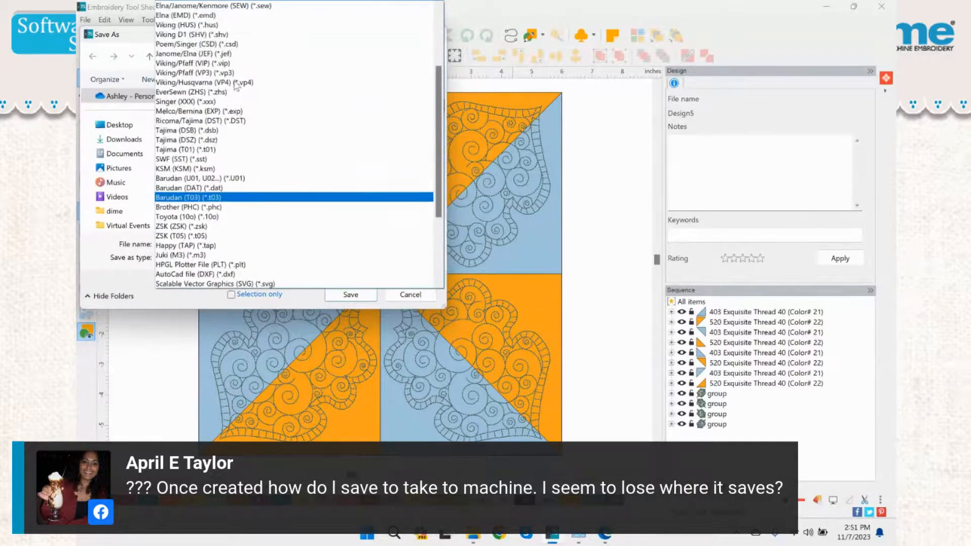
{"action": "scroll", "coordinate": [236, 86], "scroll_direction": "up", "scroll_amount": 3}
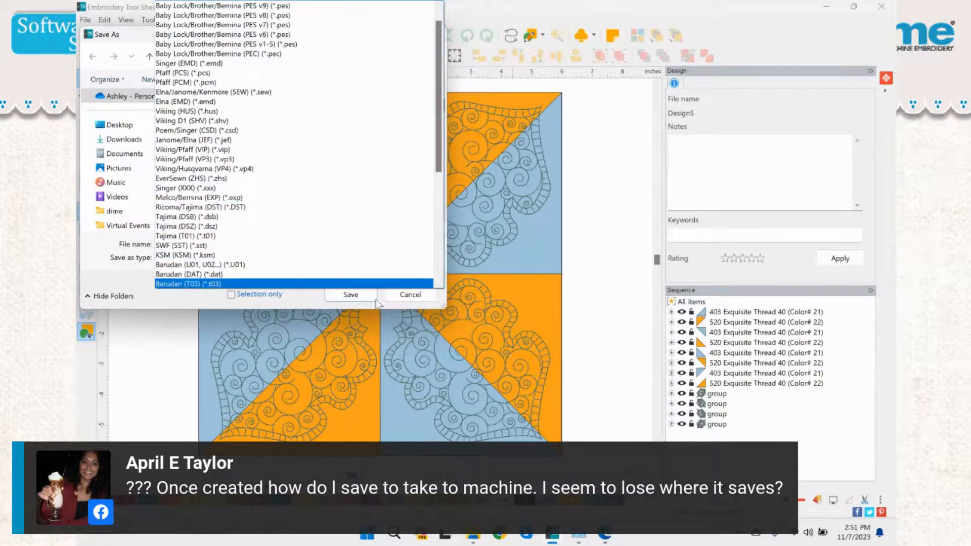
{"action": "left_click", "coordinate": [411, 302]}
{"action": "left_click", "coordinate": [411, 296]}
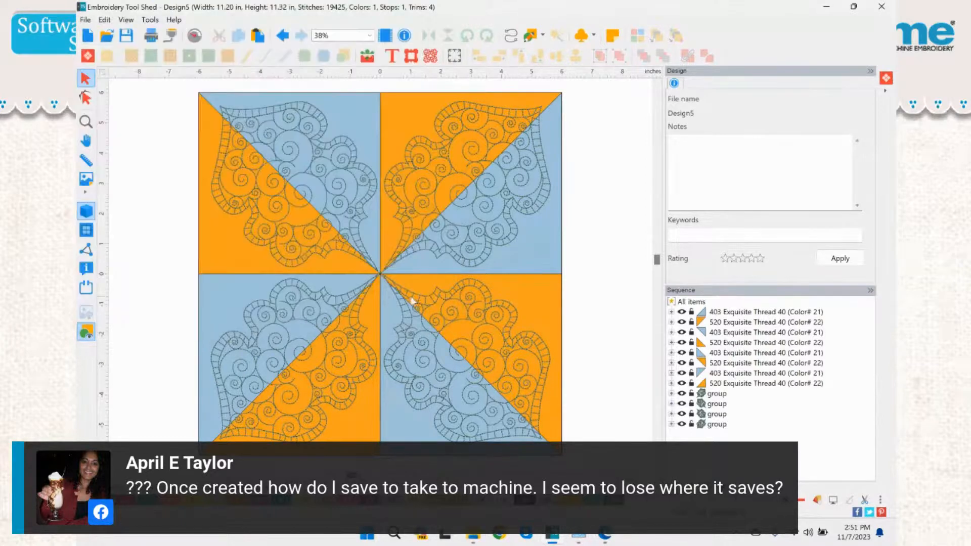